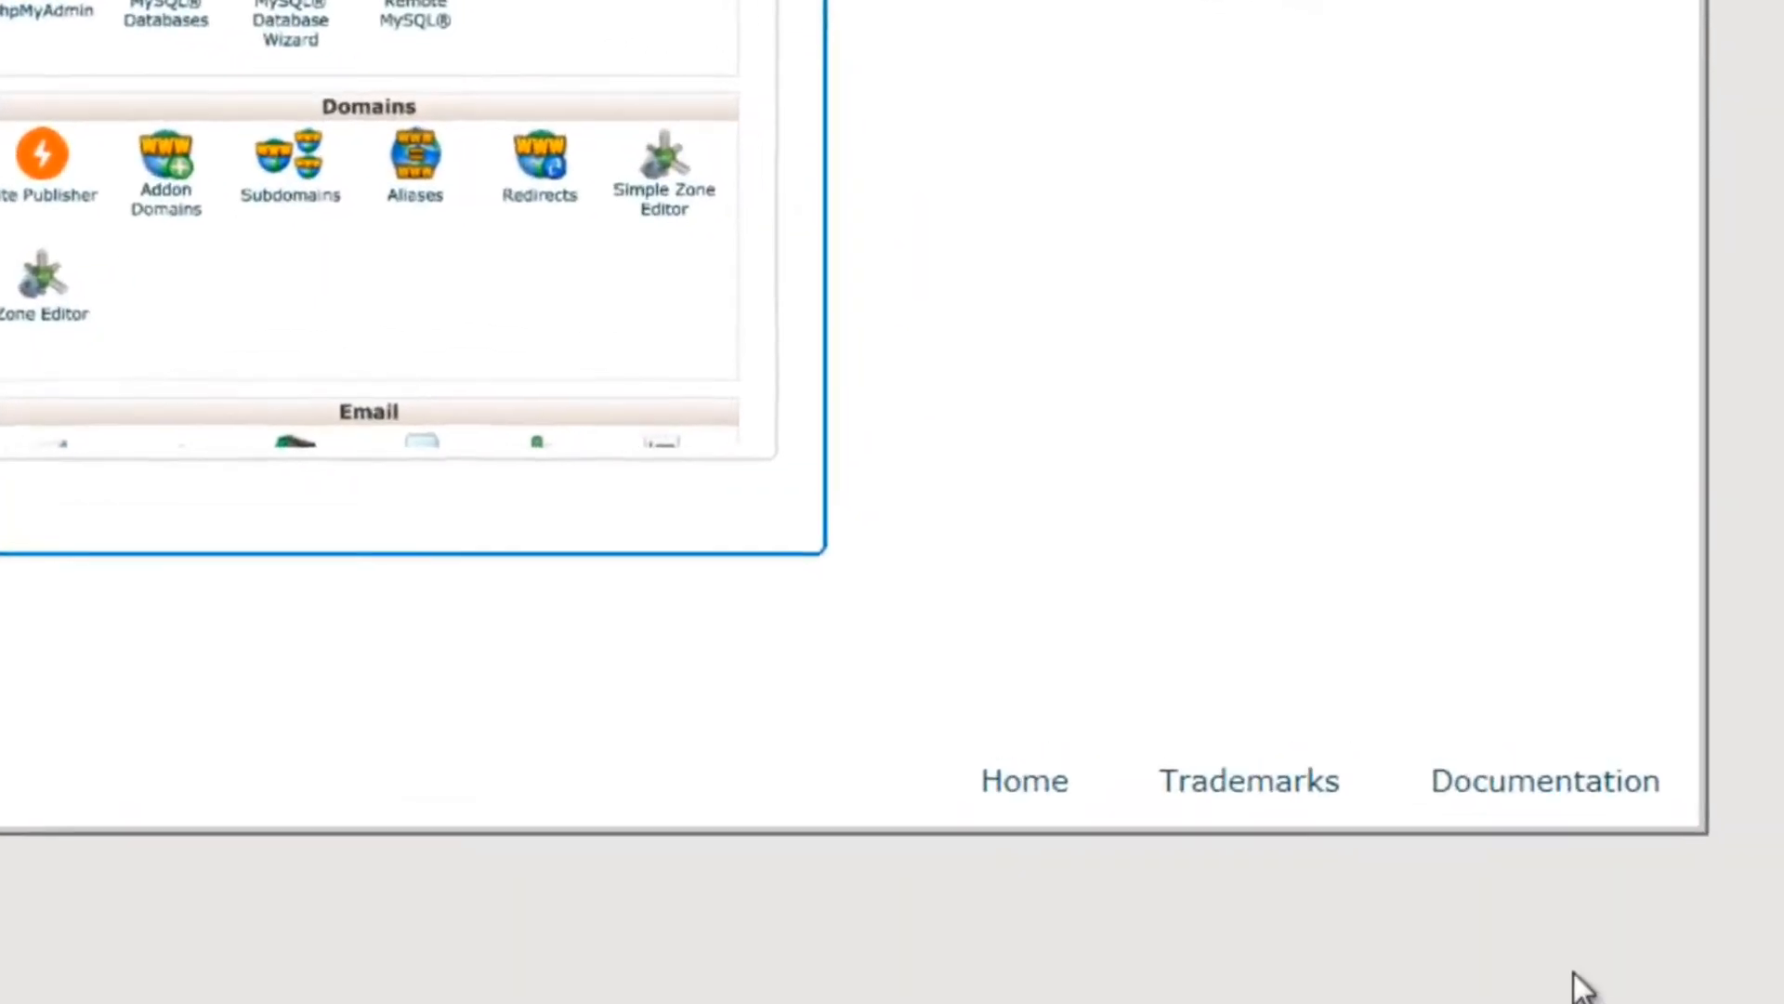
left_click(1544, 965)
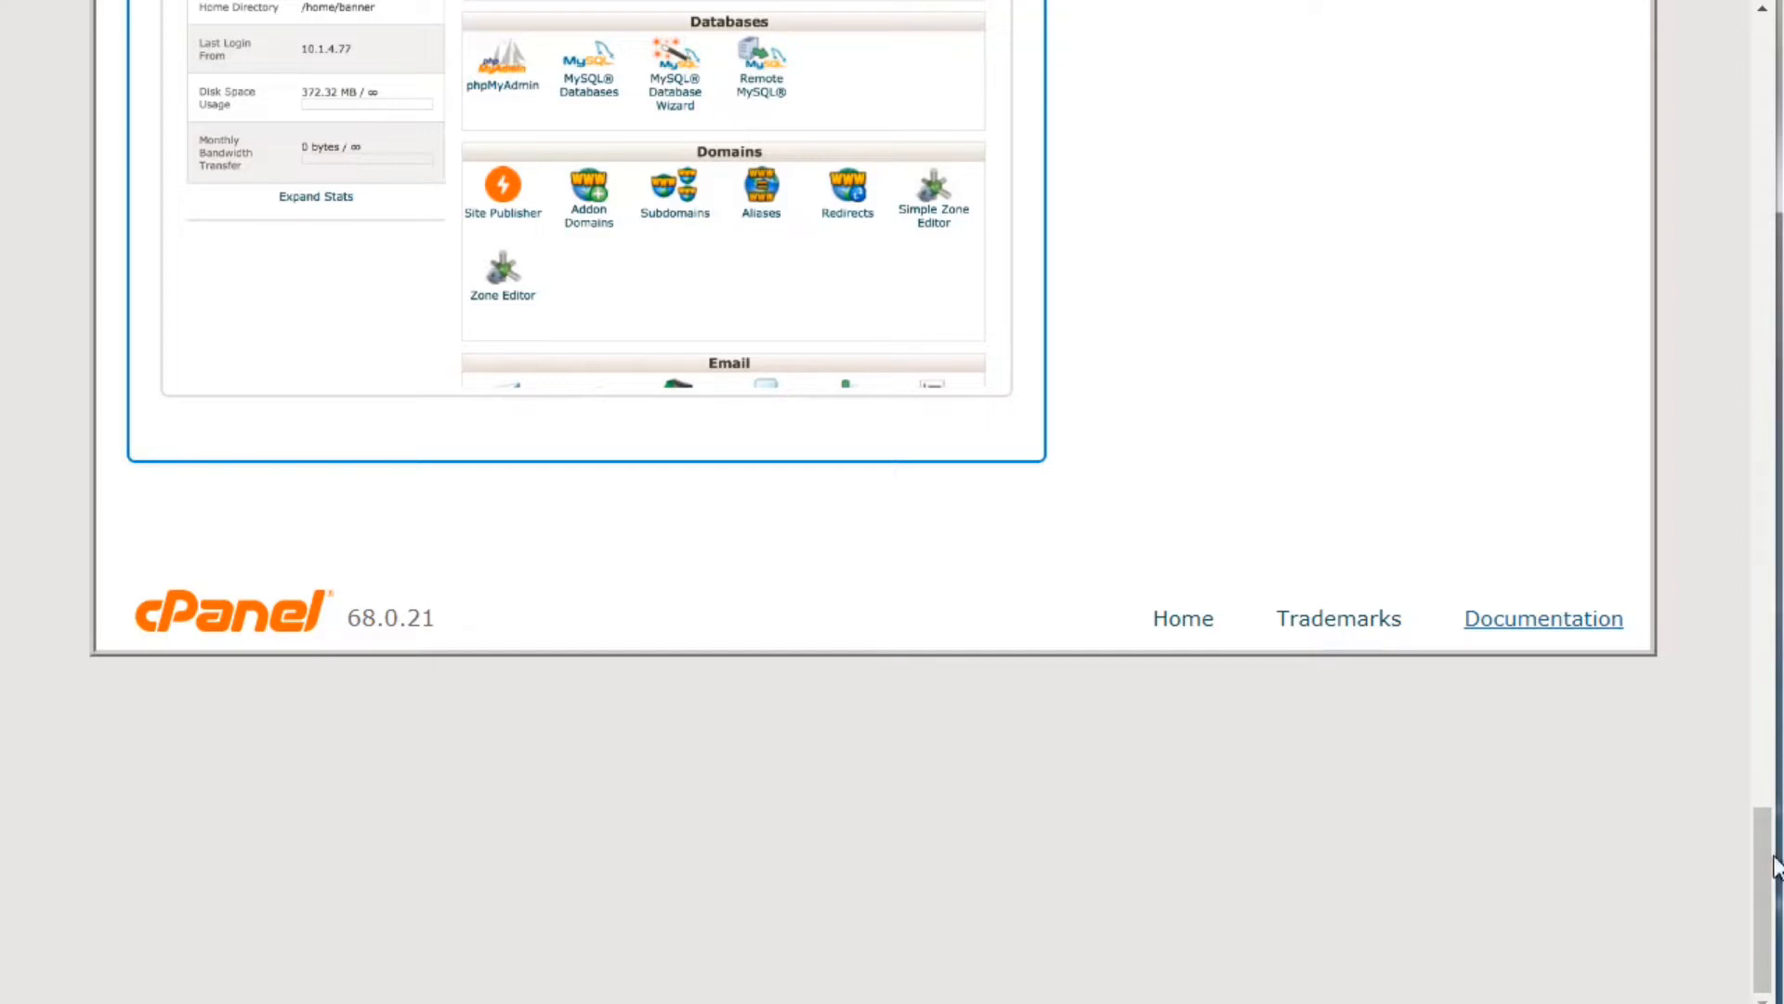
scroll(1755, 793, "up", 5)
left_click_drag(1754, 760, 1754, 766)
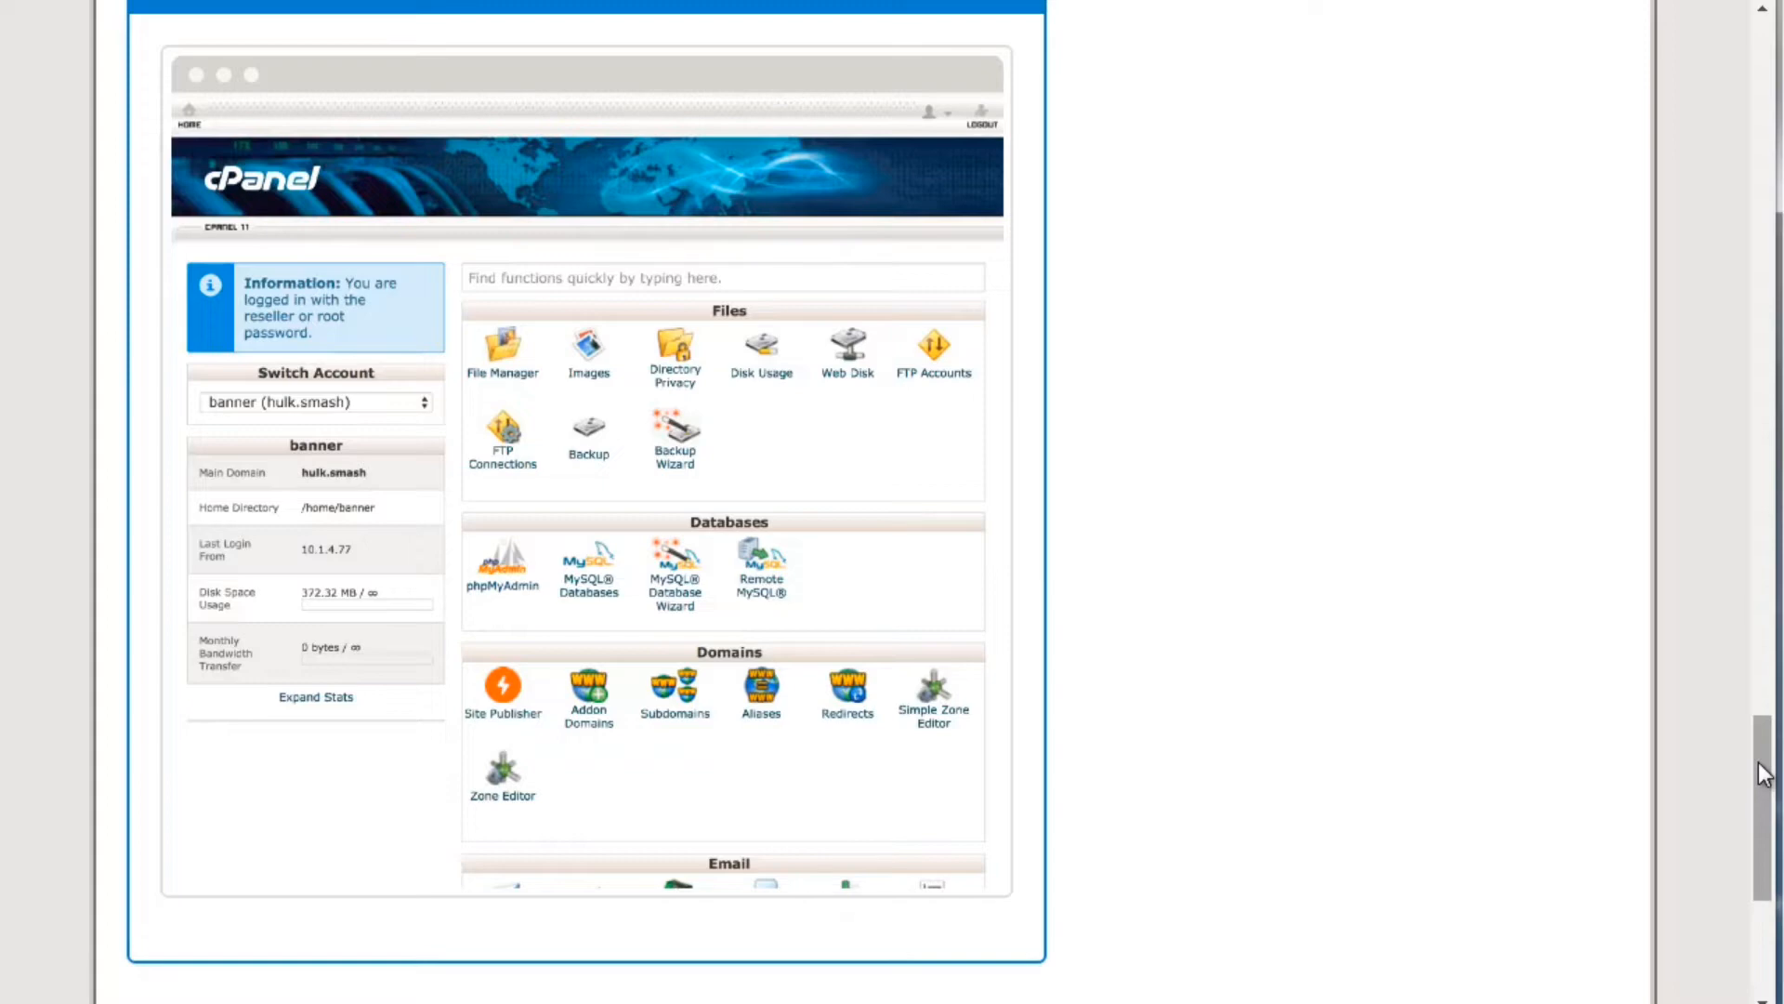
left_click_drag(1764, 773, 1764, 83)
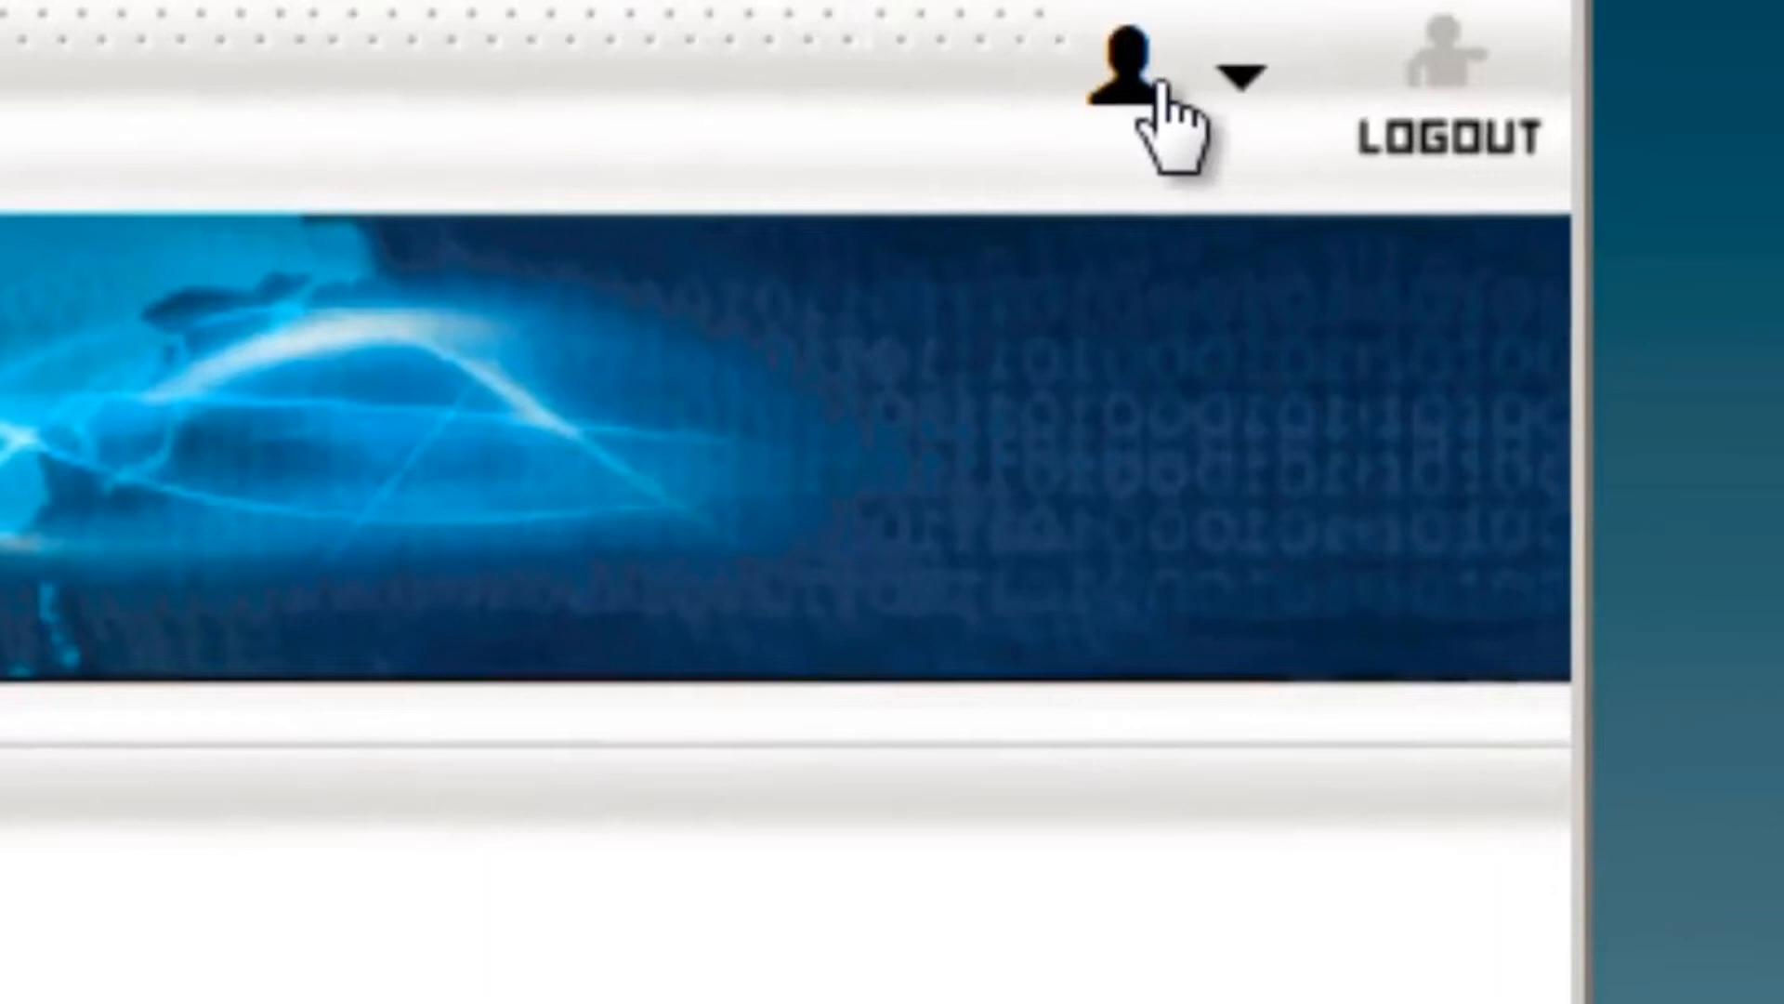
Go to the Change Style page from the user menu and zoom the page in
left_click(1130, 95)
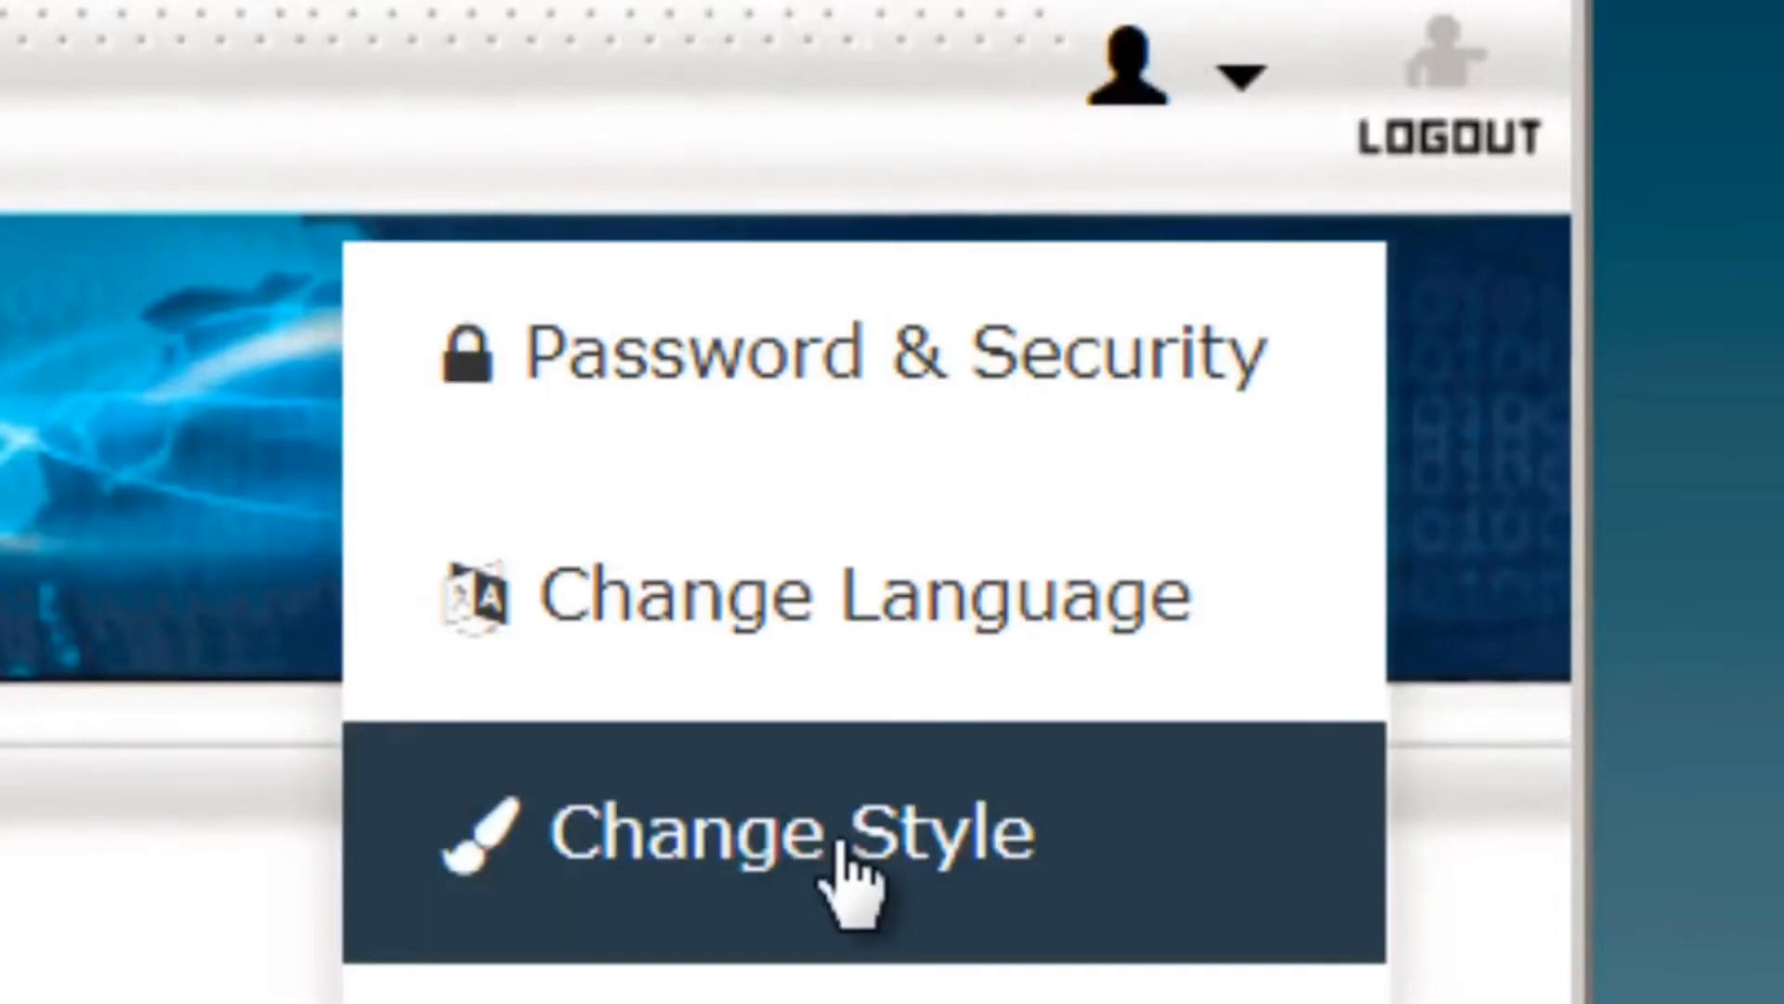
left_click(786, 855)
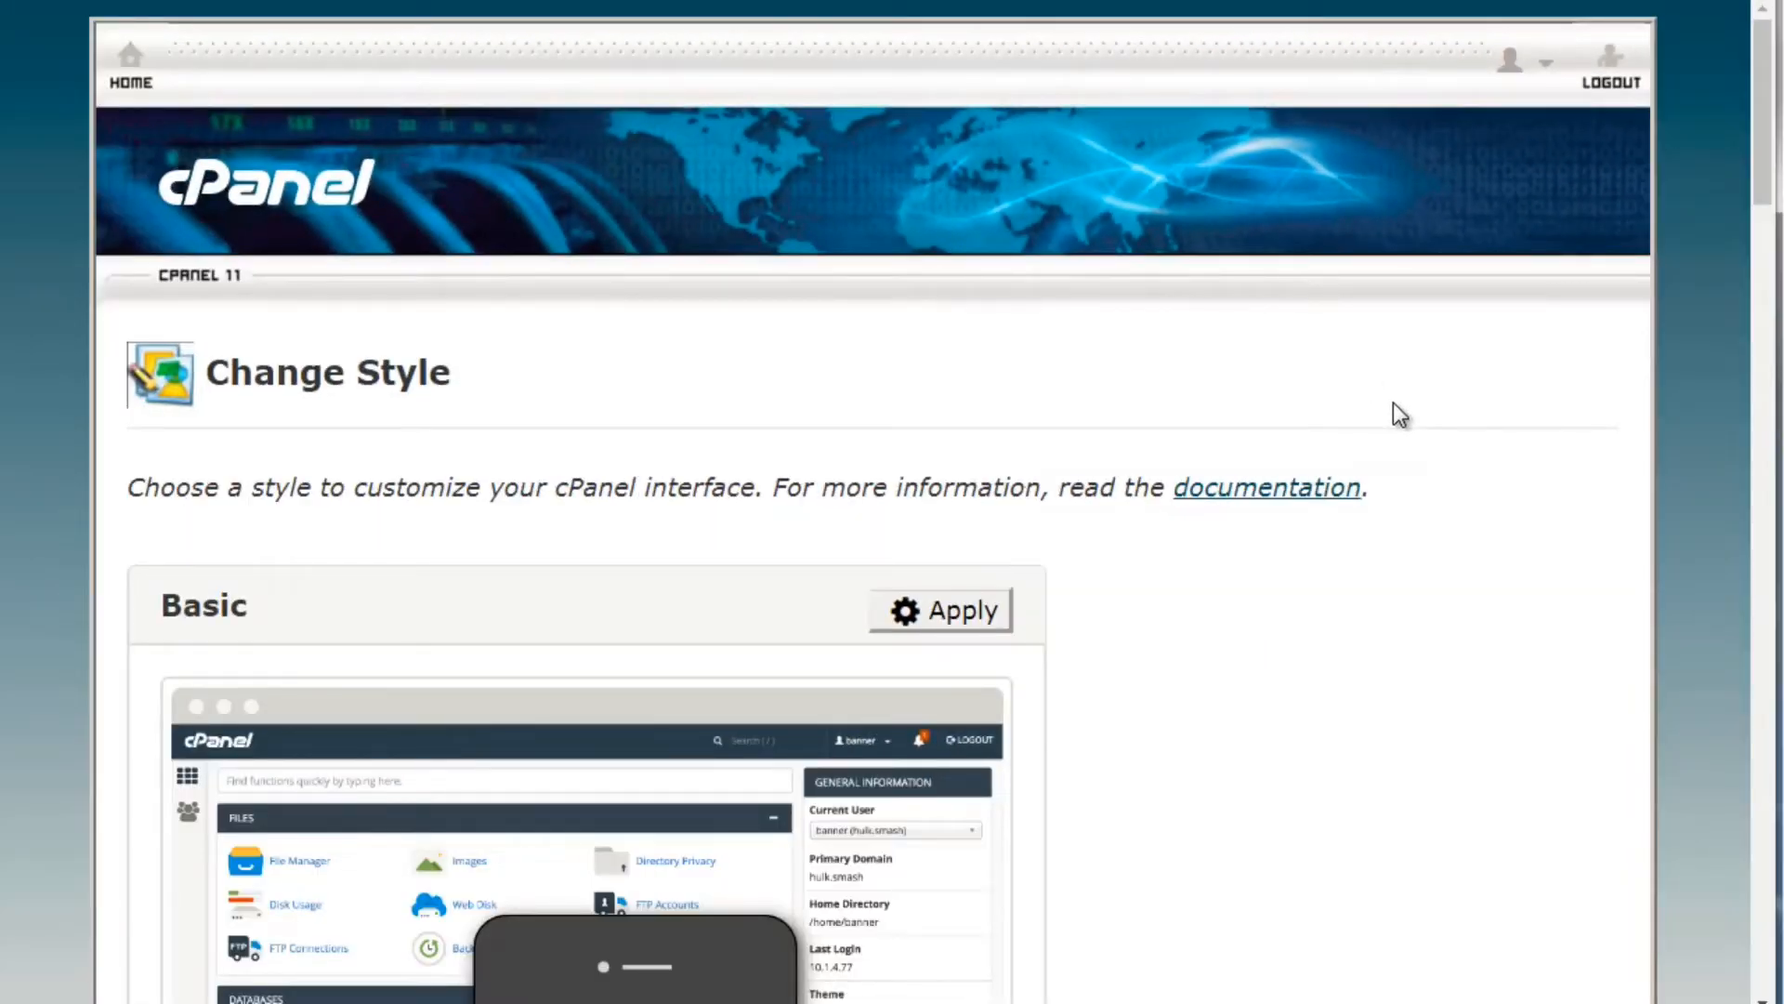
key("ctrl+plus")
key("ctrl+plus")
key("ctrl+plus")
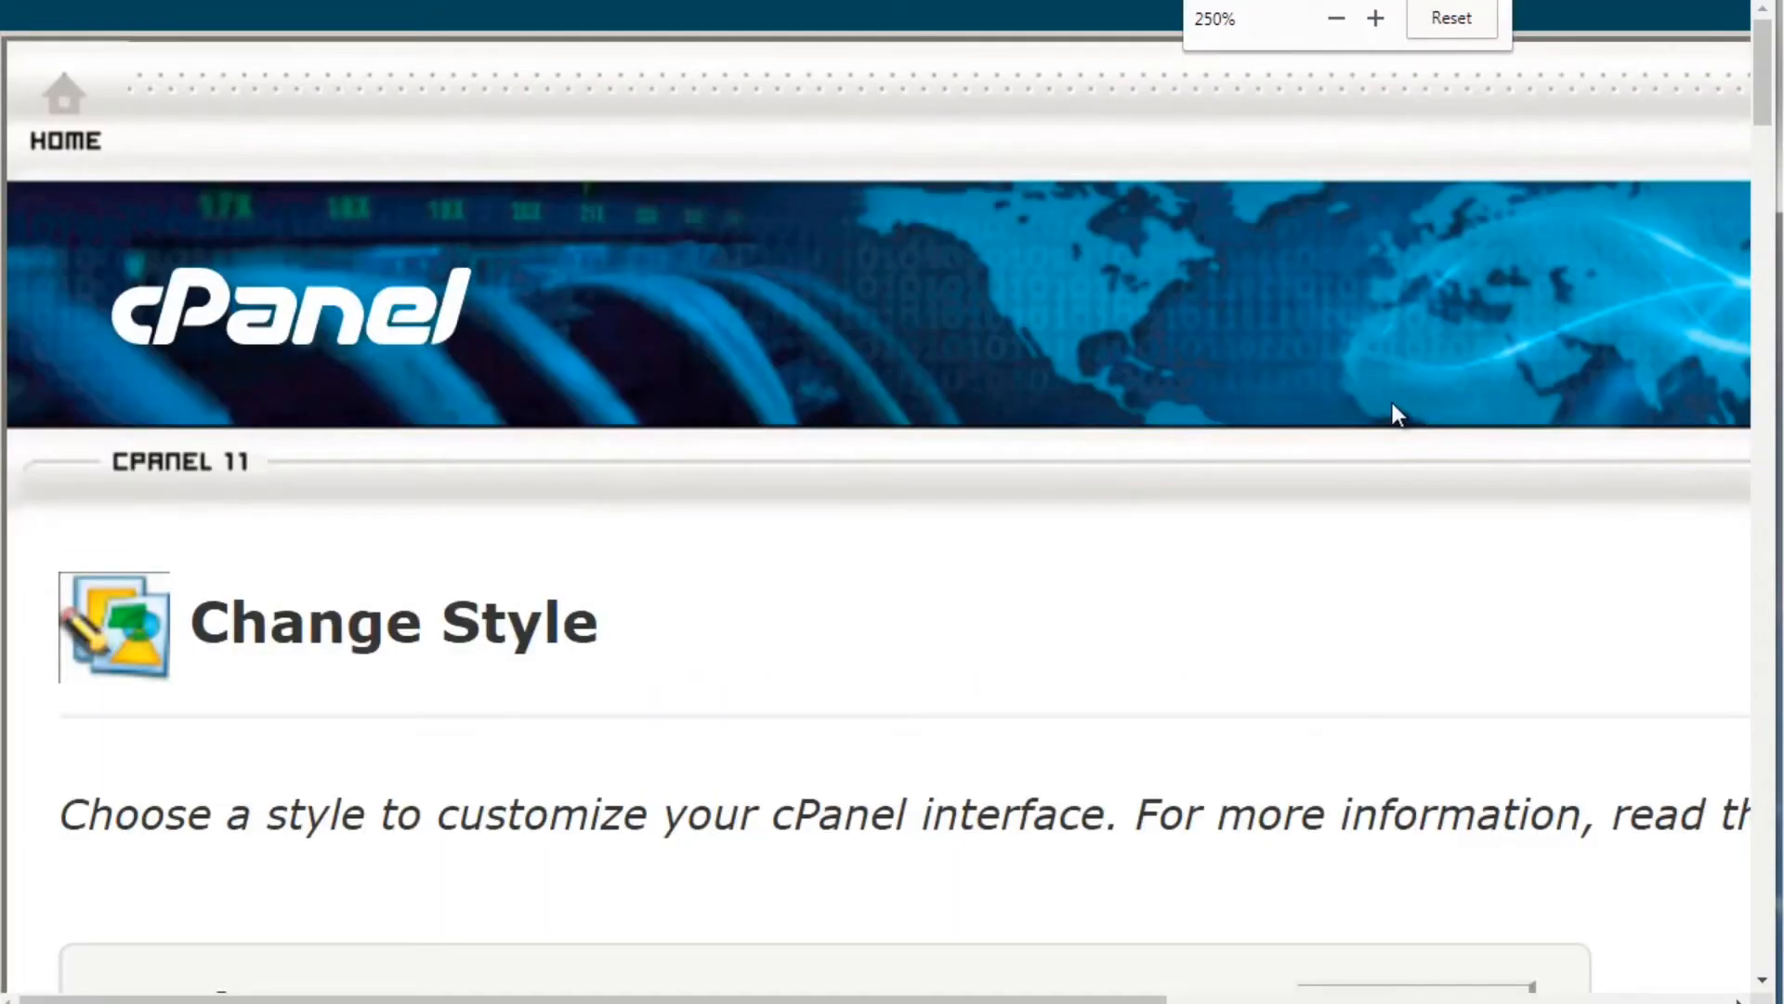
Scroll through the Basic, Light and Retro style previews in desktop and mobile layouts
scroll(1730, 288, "down", 5)
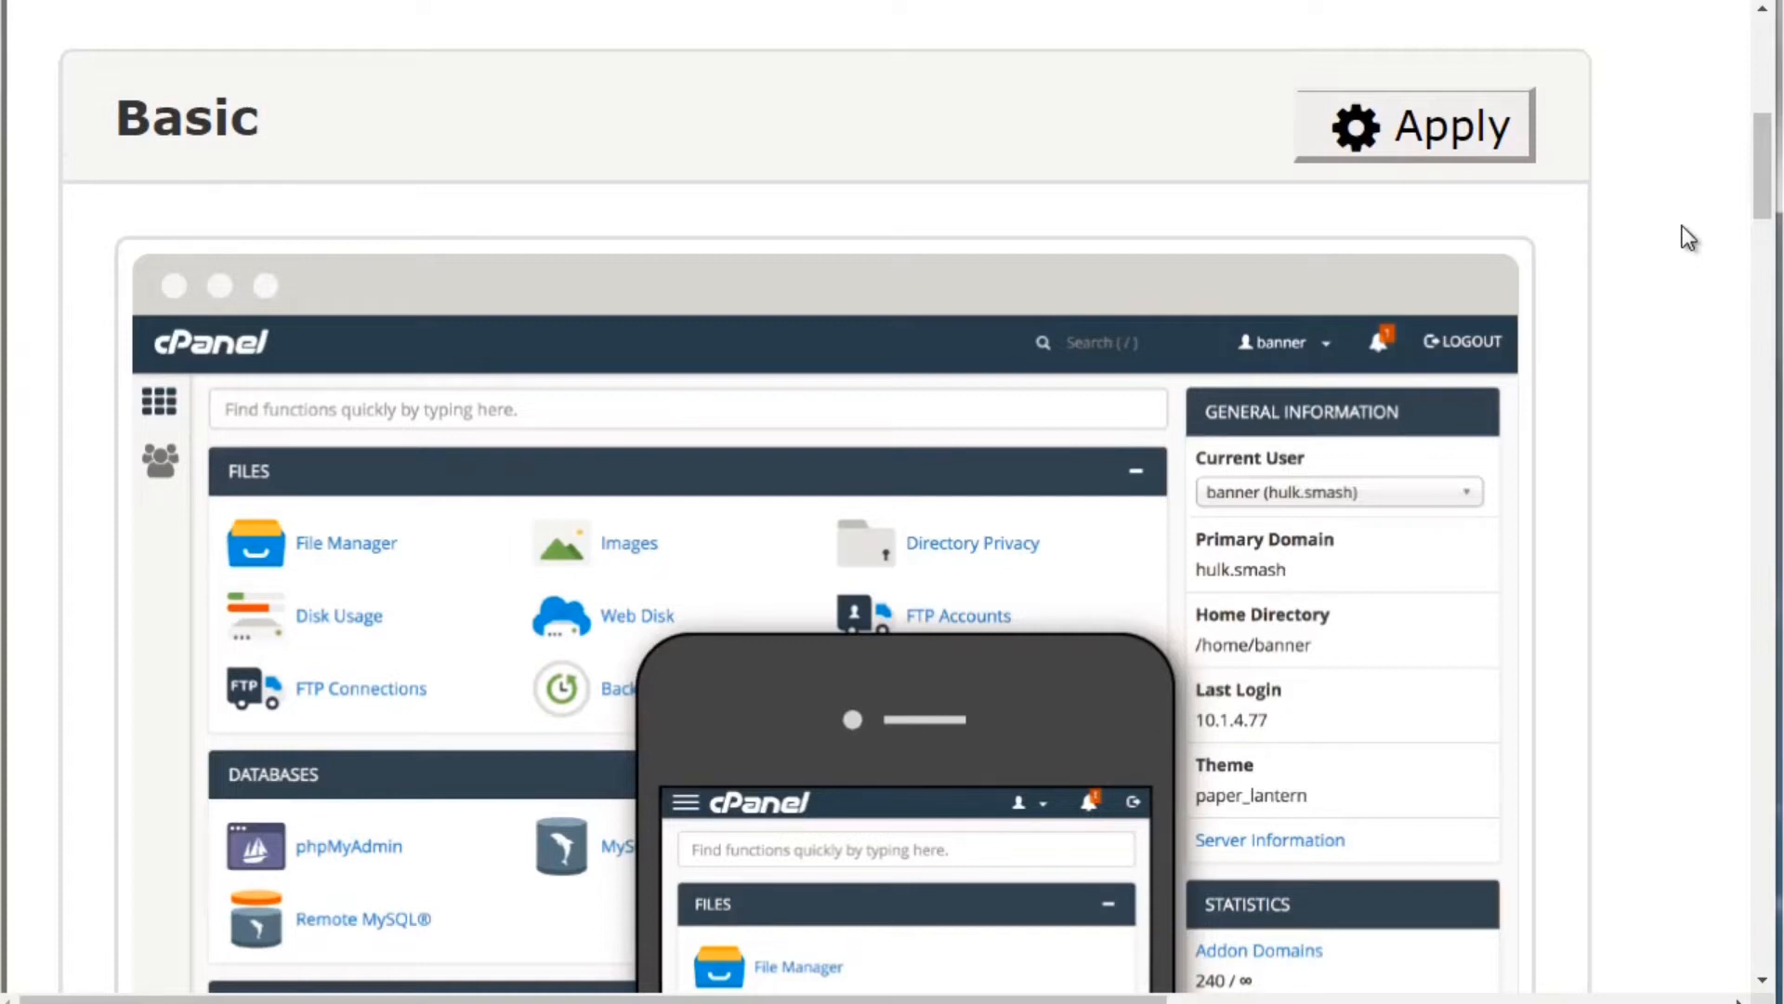
scroll(1765, 212, "down", 2)
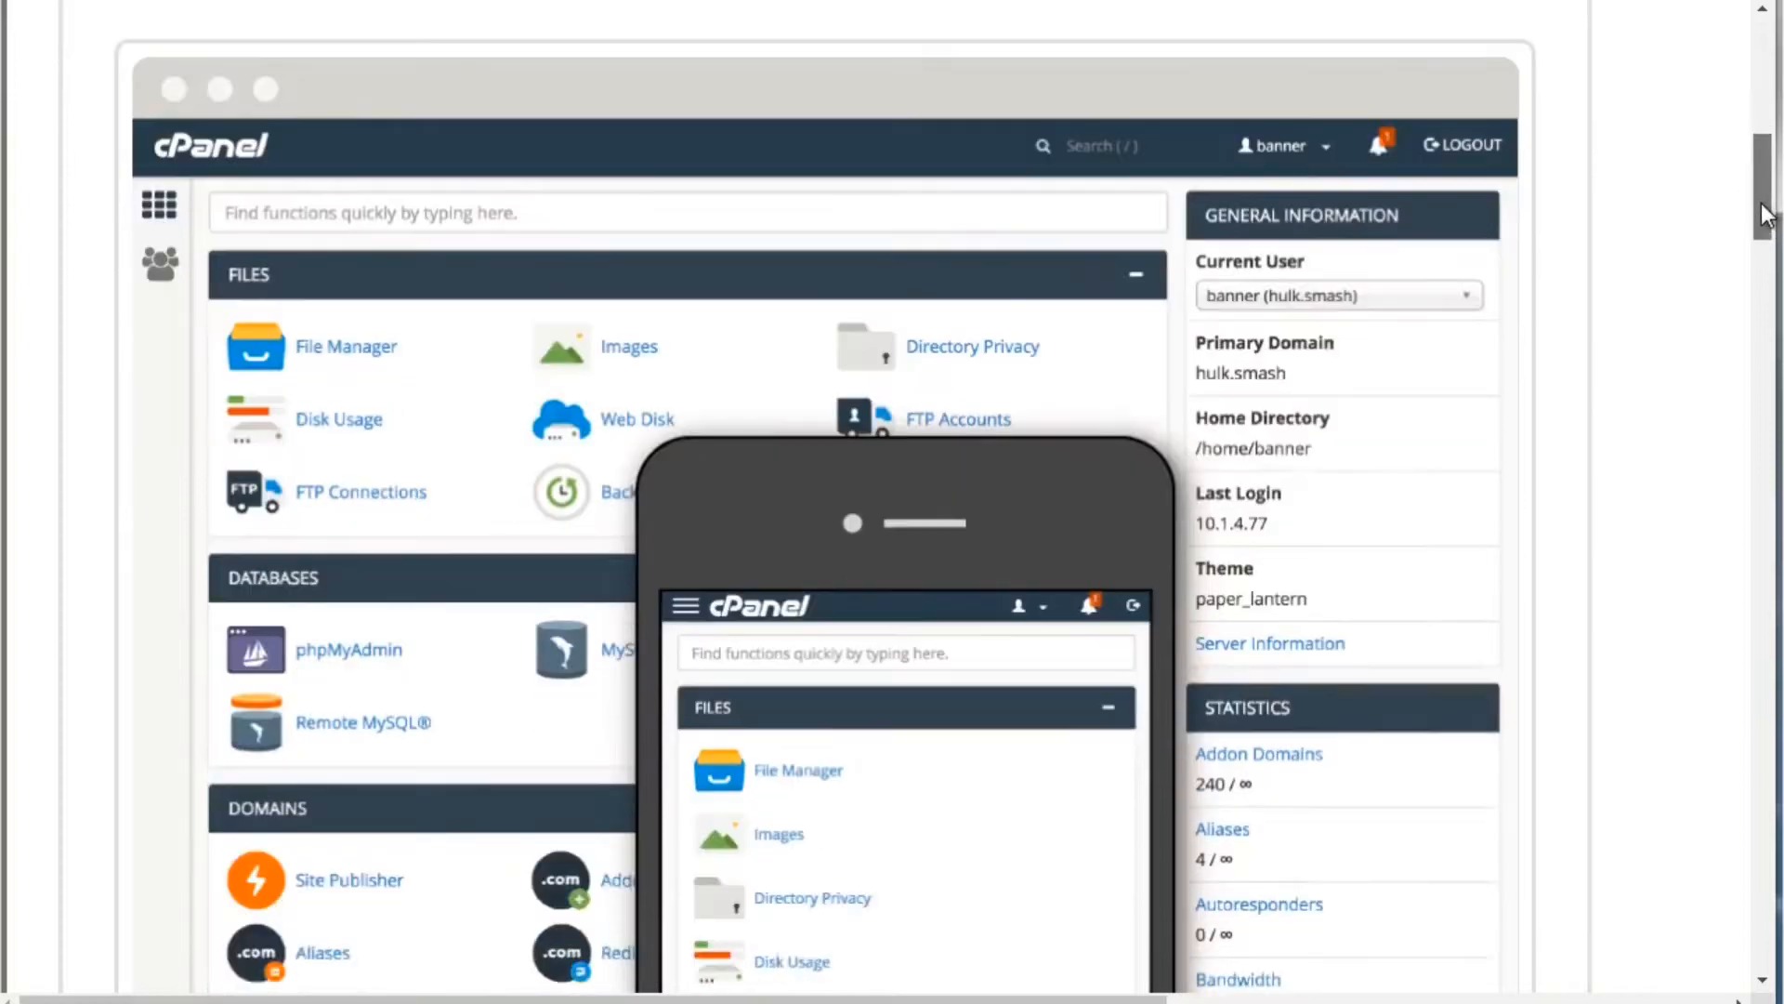
left_click_drag(1765, 212, 1773, 583)
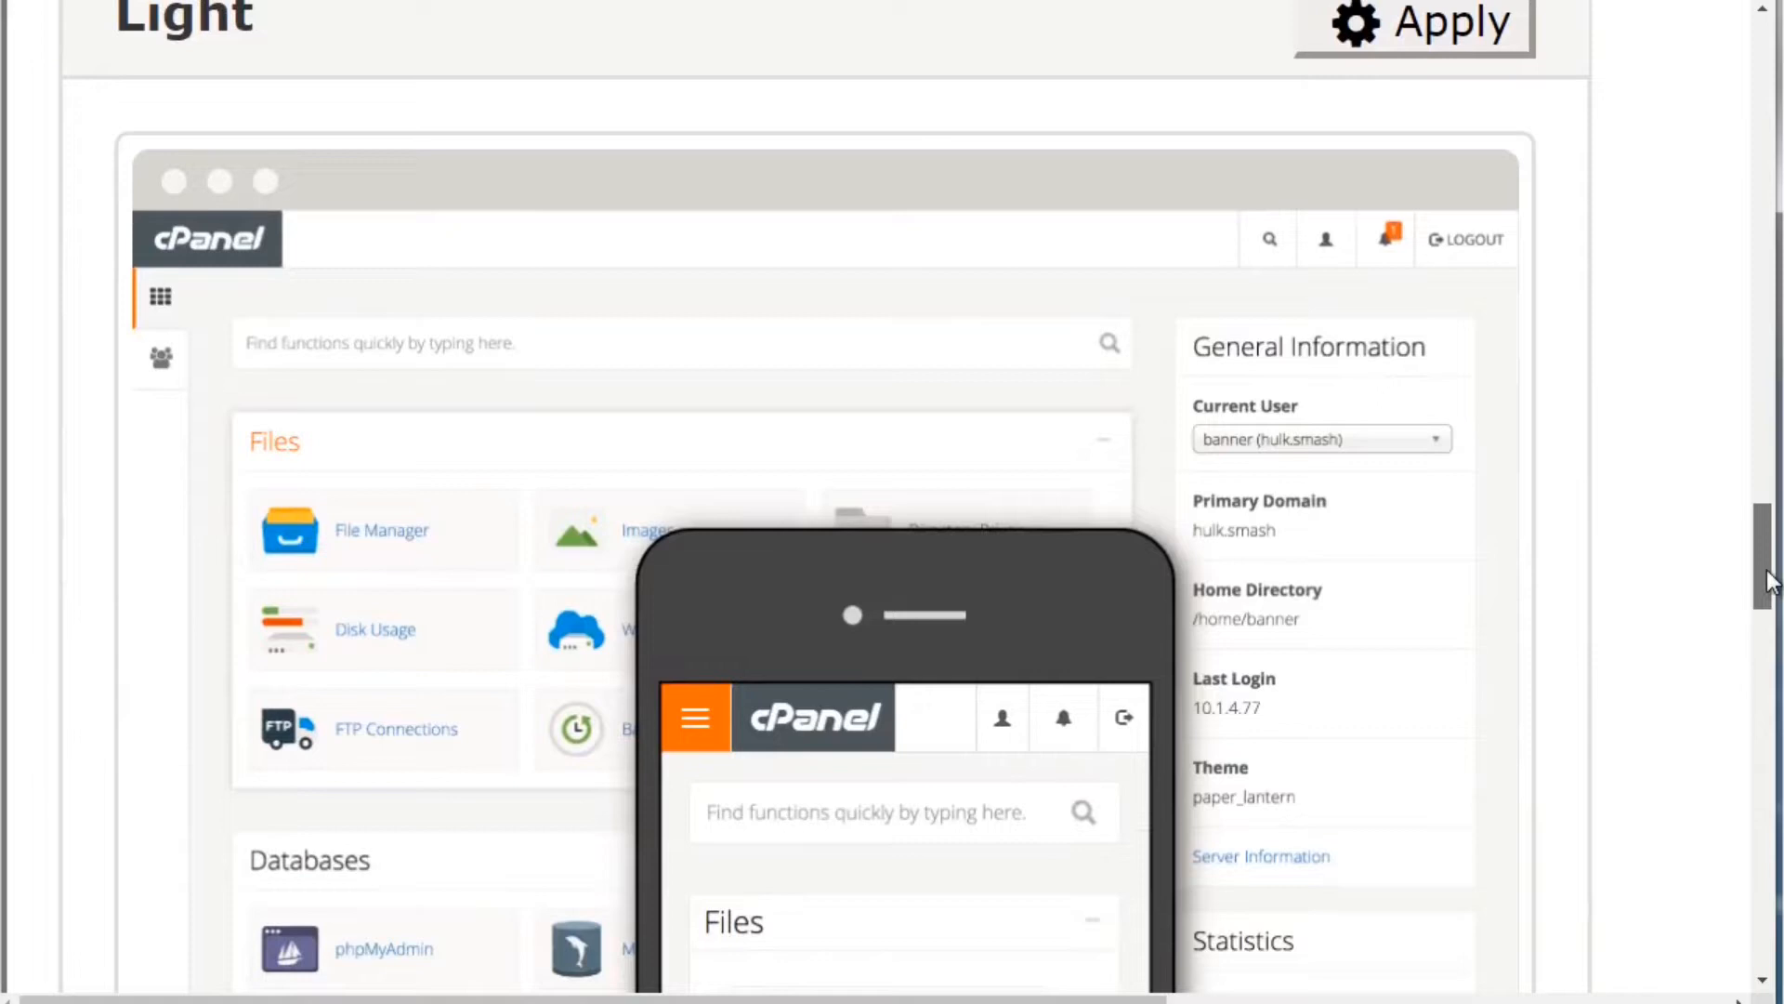
left_click_drag(1770, 581, 1769, 764)
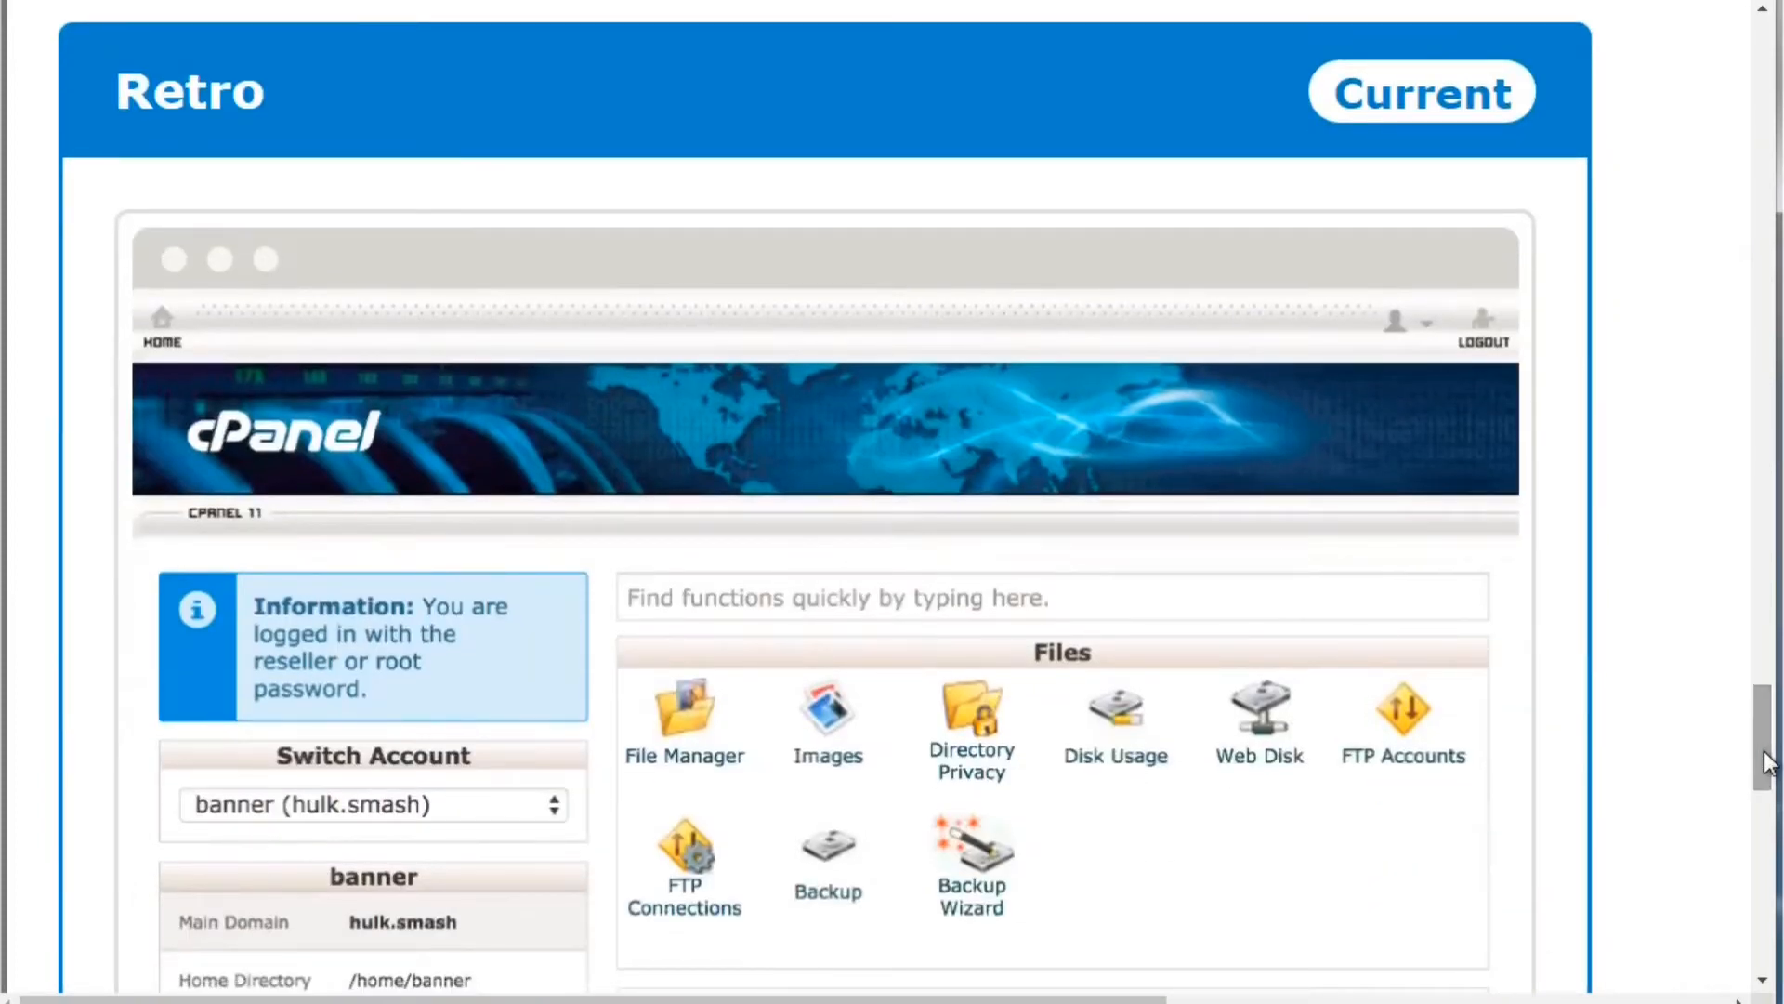
left_click_drag(1767, 762, 1775, 812)
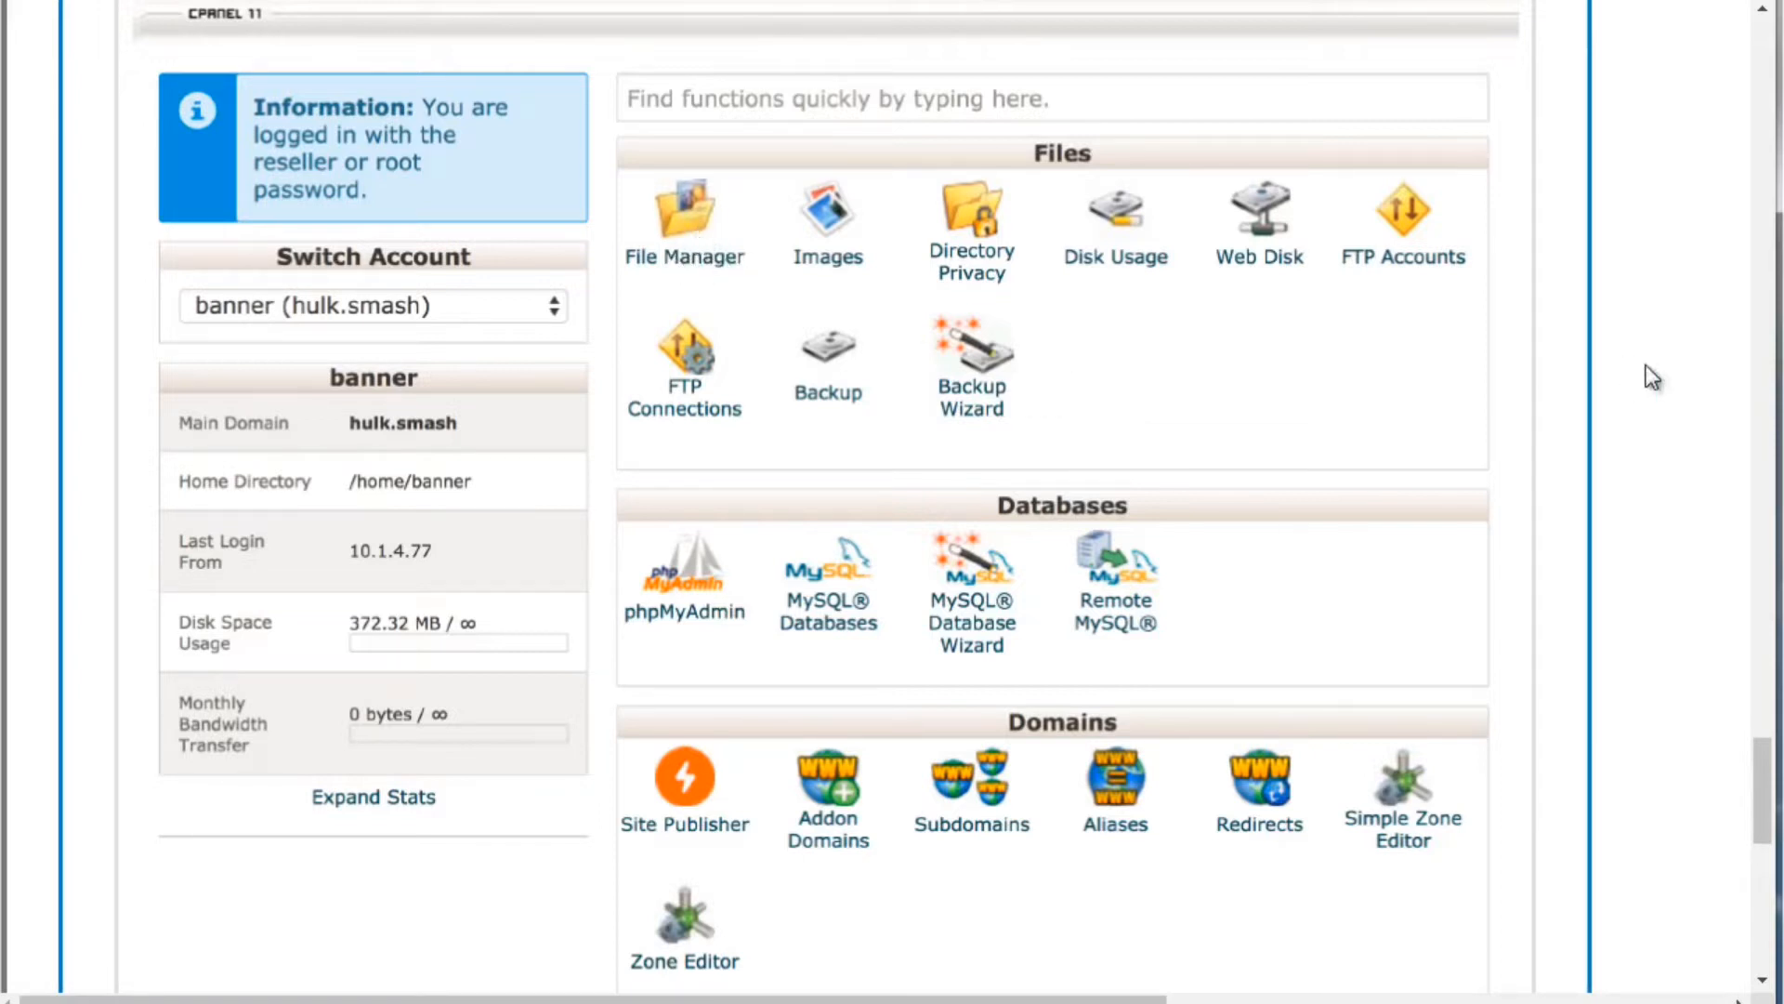
left_click_drag(1765, 779, 1770, 757)
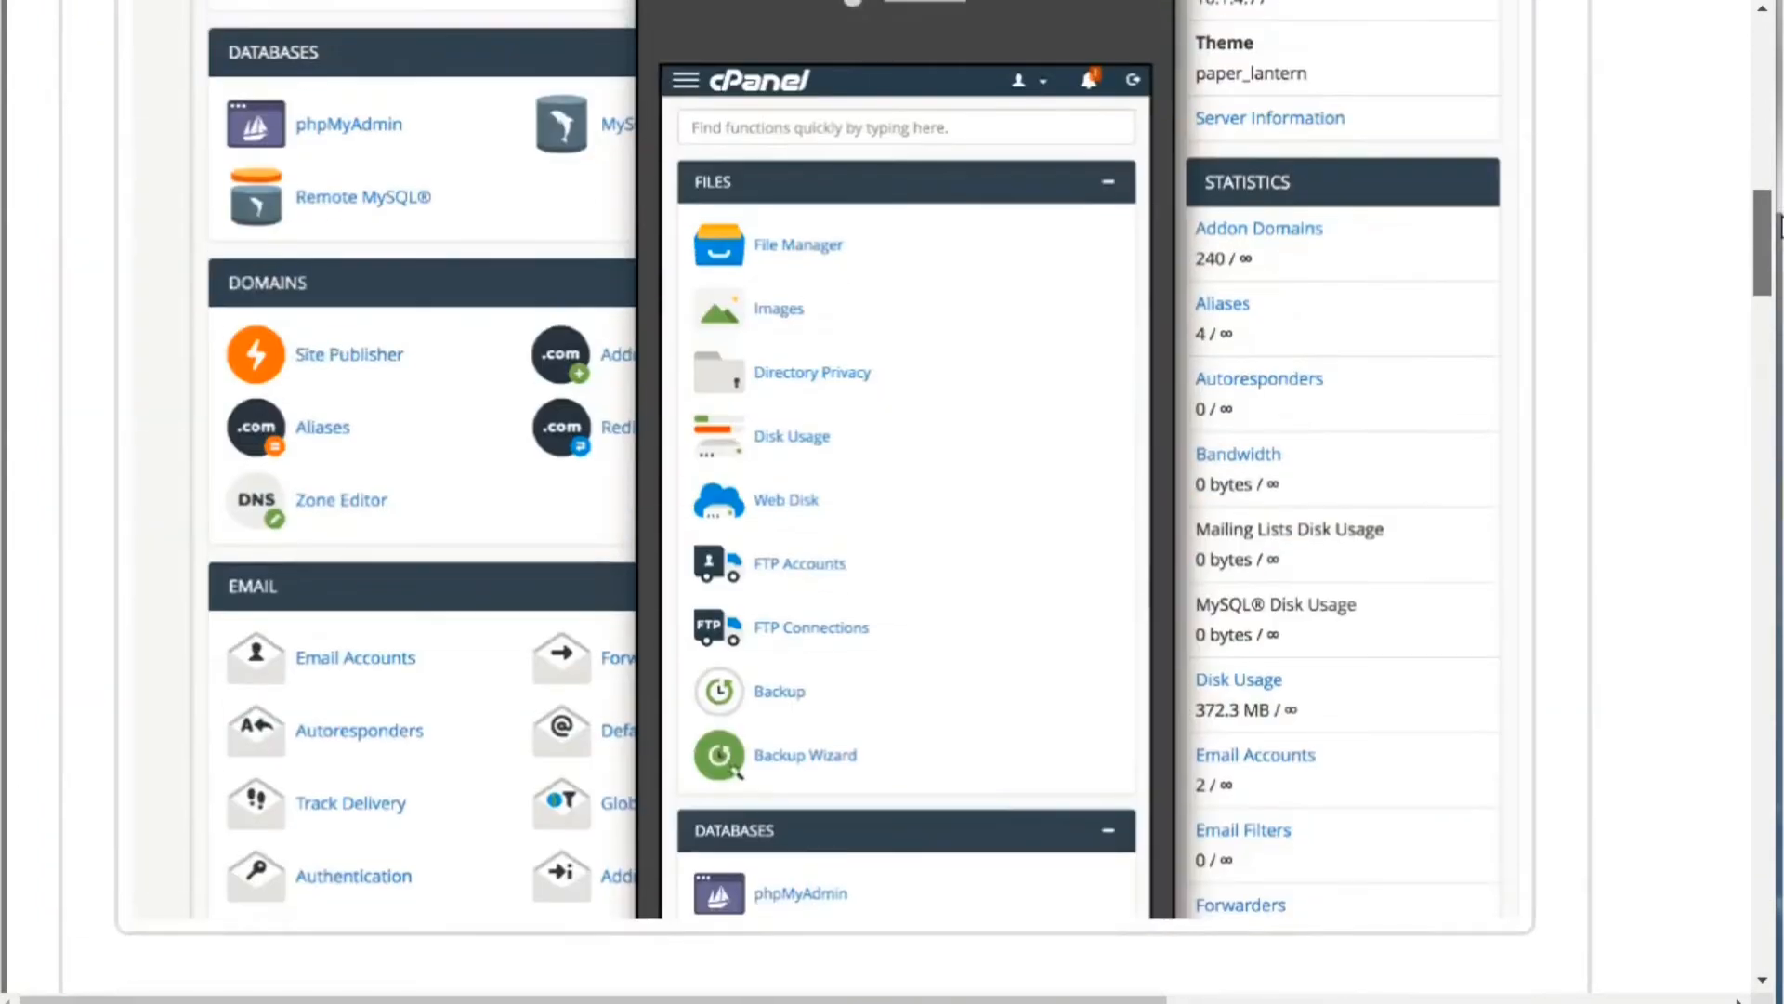
left_click_drag(1782, 226, 1781, 145)
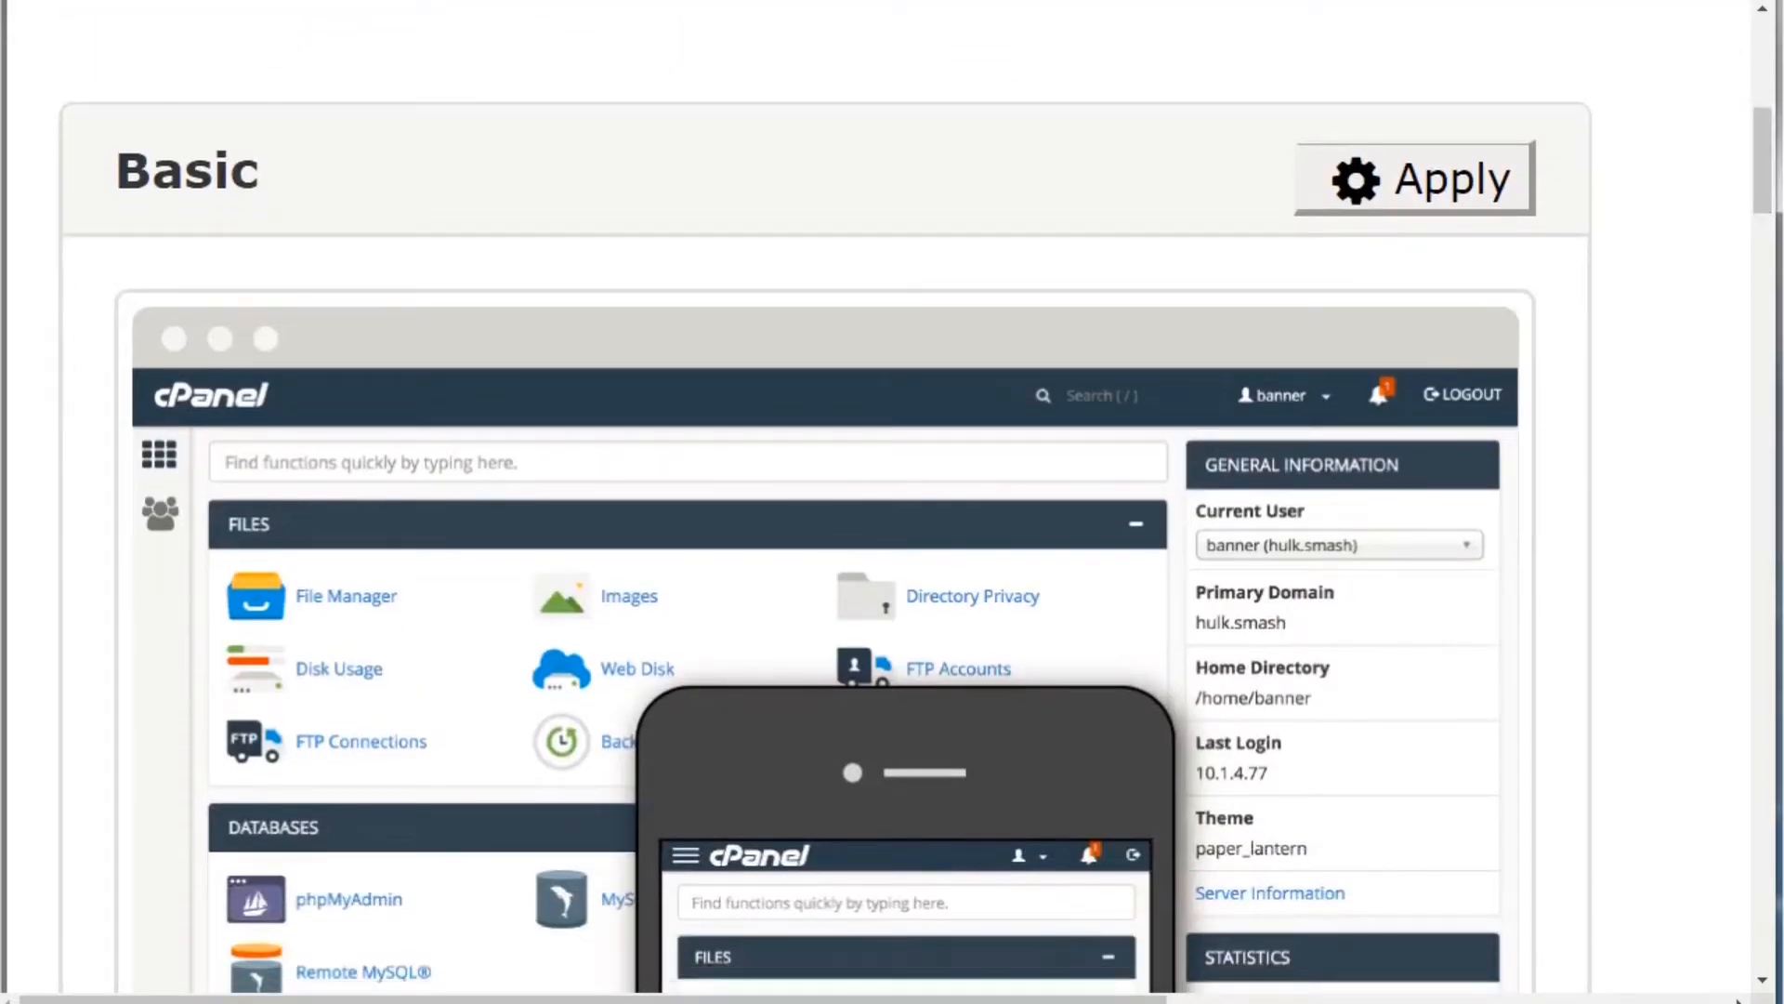
Apply the Basic style so cPanel reloads in Paper Lantern
left_click(1484, 204)
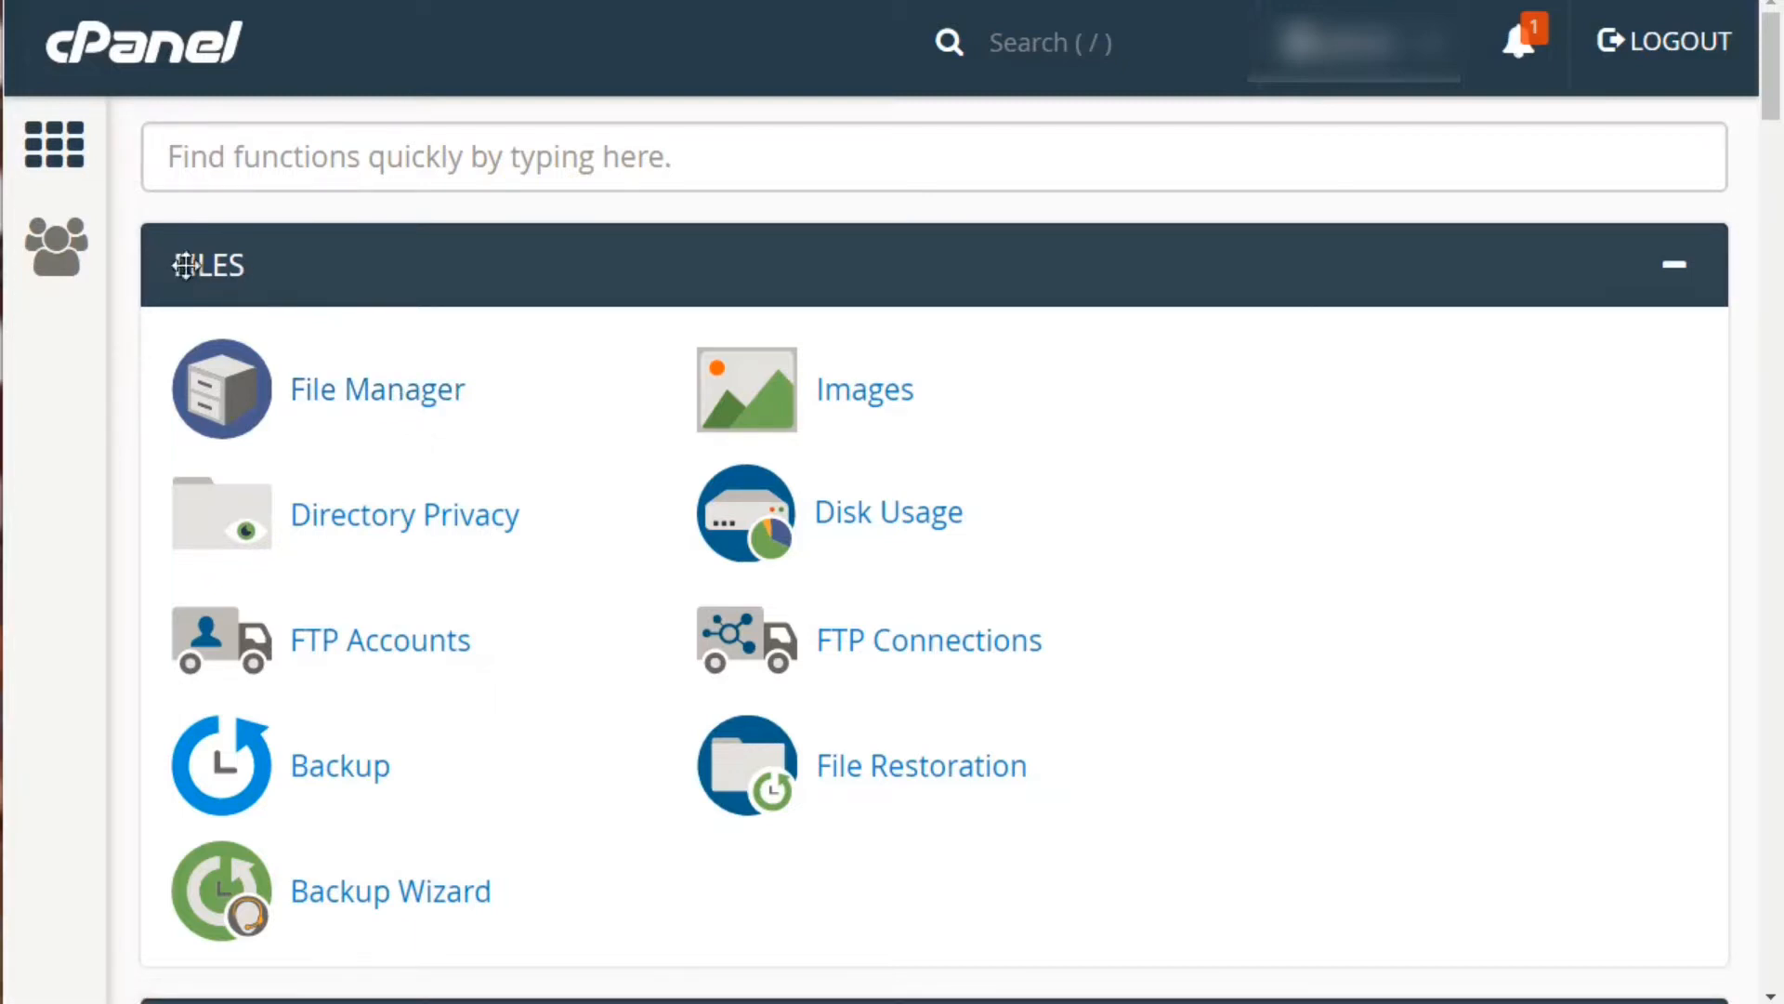
Scroll the dashboard through Files, Databases and Domains tools such as Subdomains and Zone Editor
left_click_drag(186, 263, 214, 329)
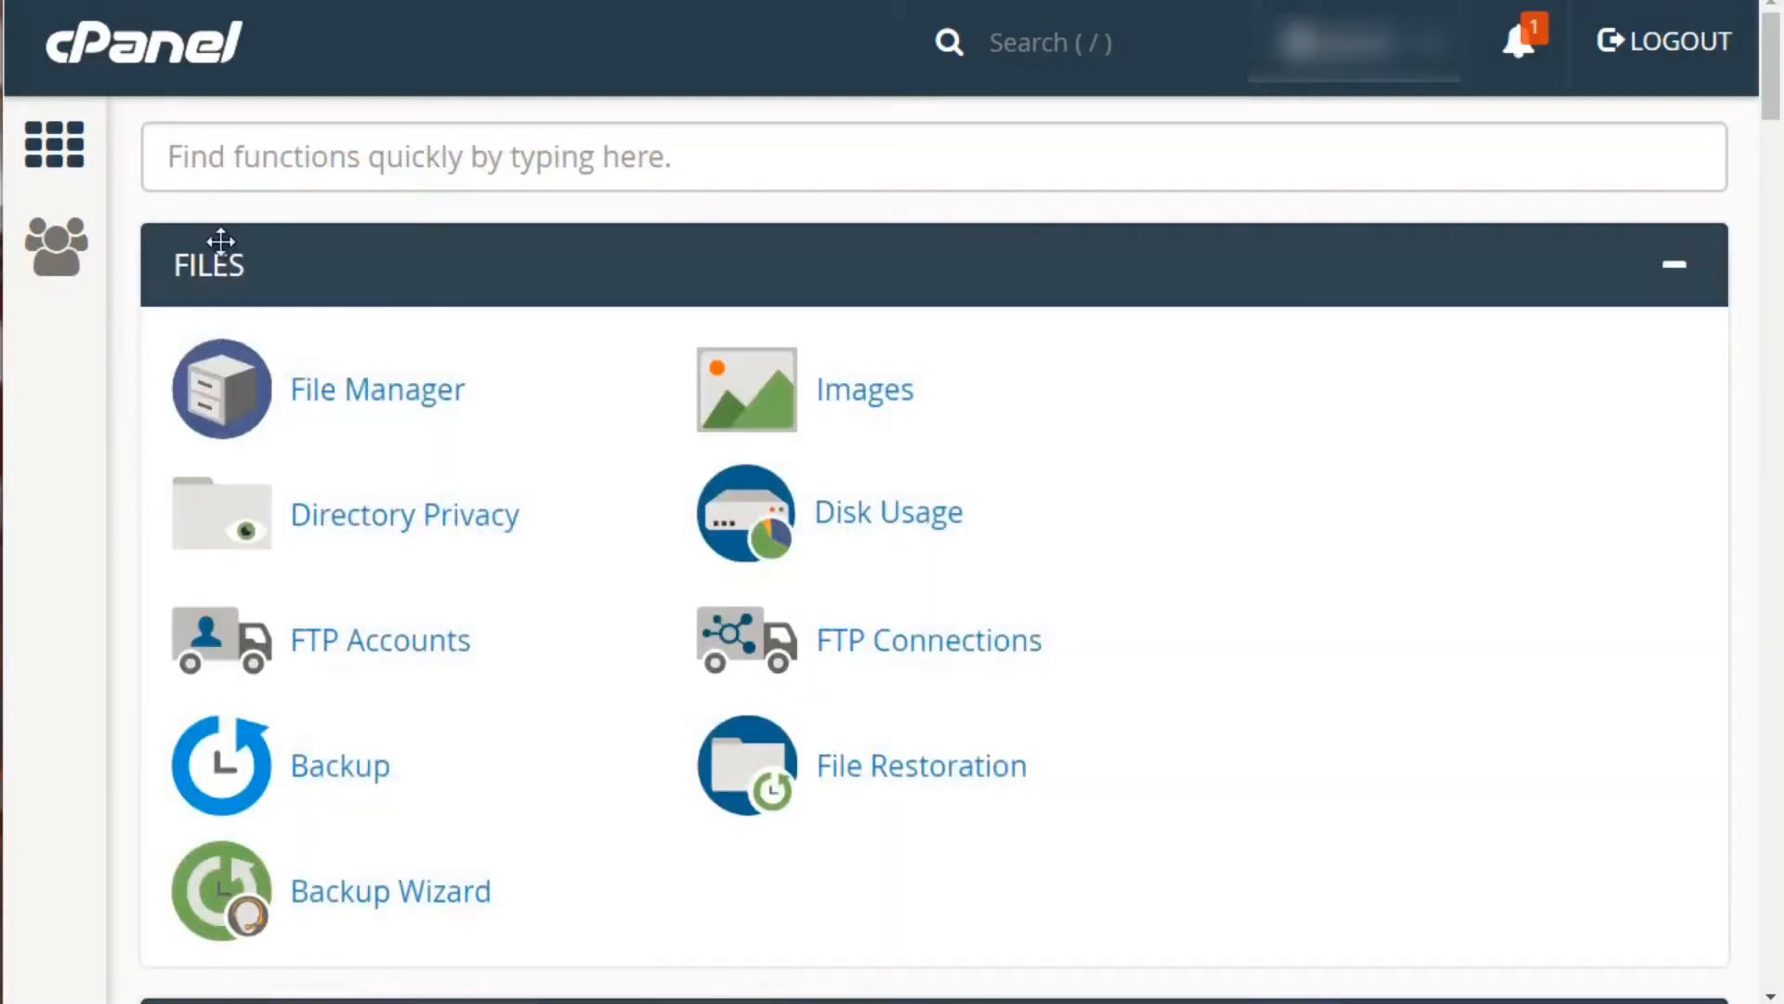
scroll(227, 314, "down", 5)
scroll(232, 325, "down", 3)
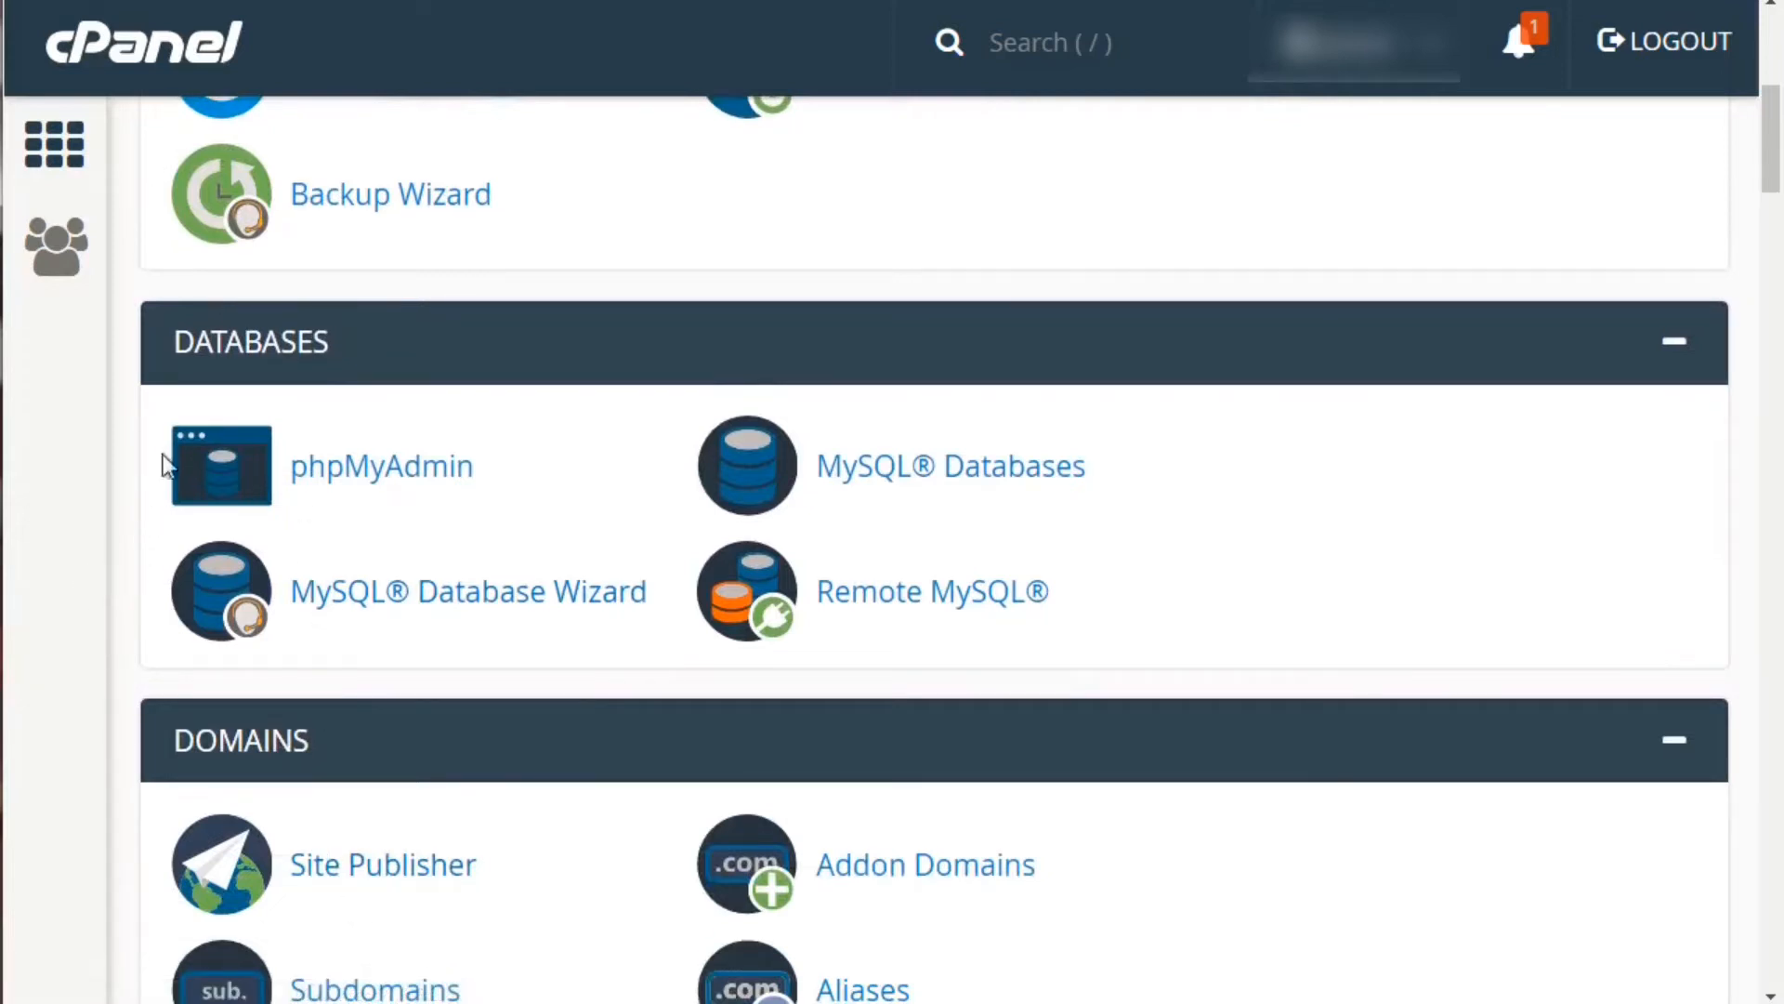
scroll(200, 339, "up", 6)
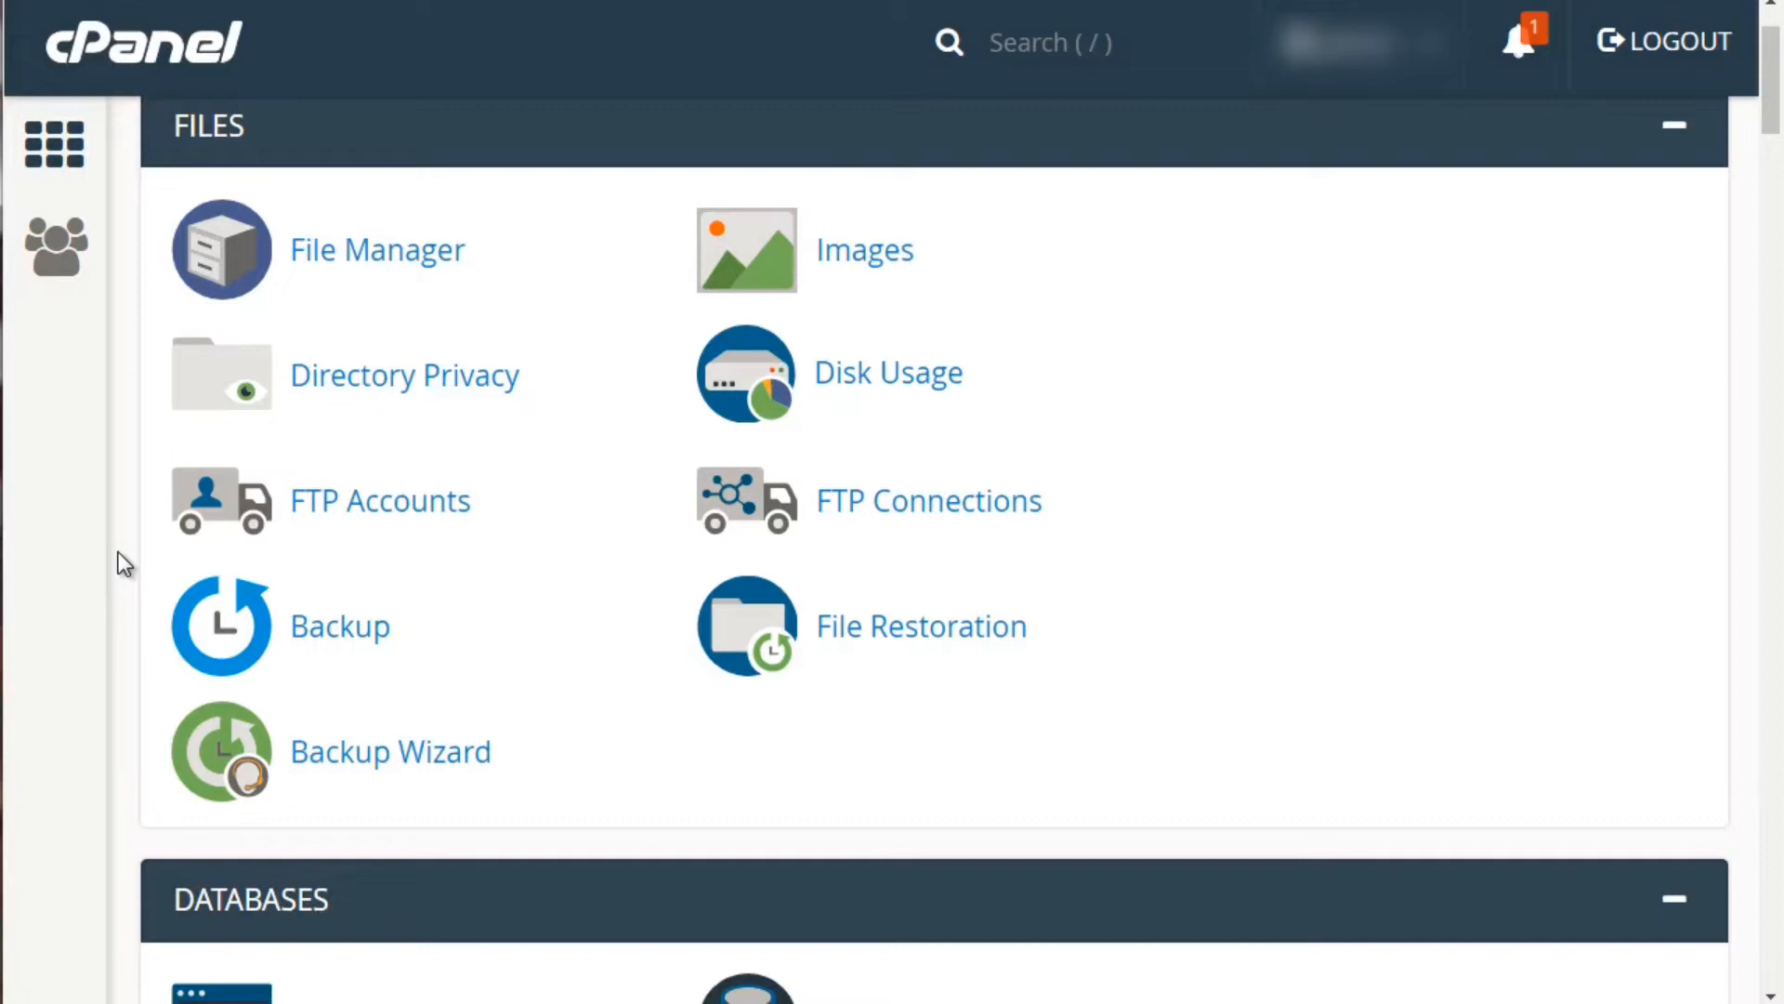
scroll(118, 553, "up", 2)
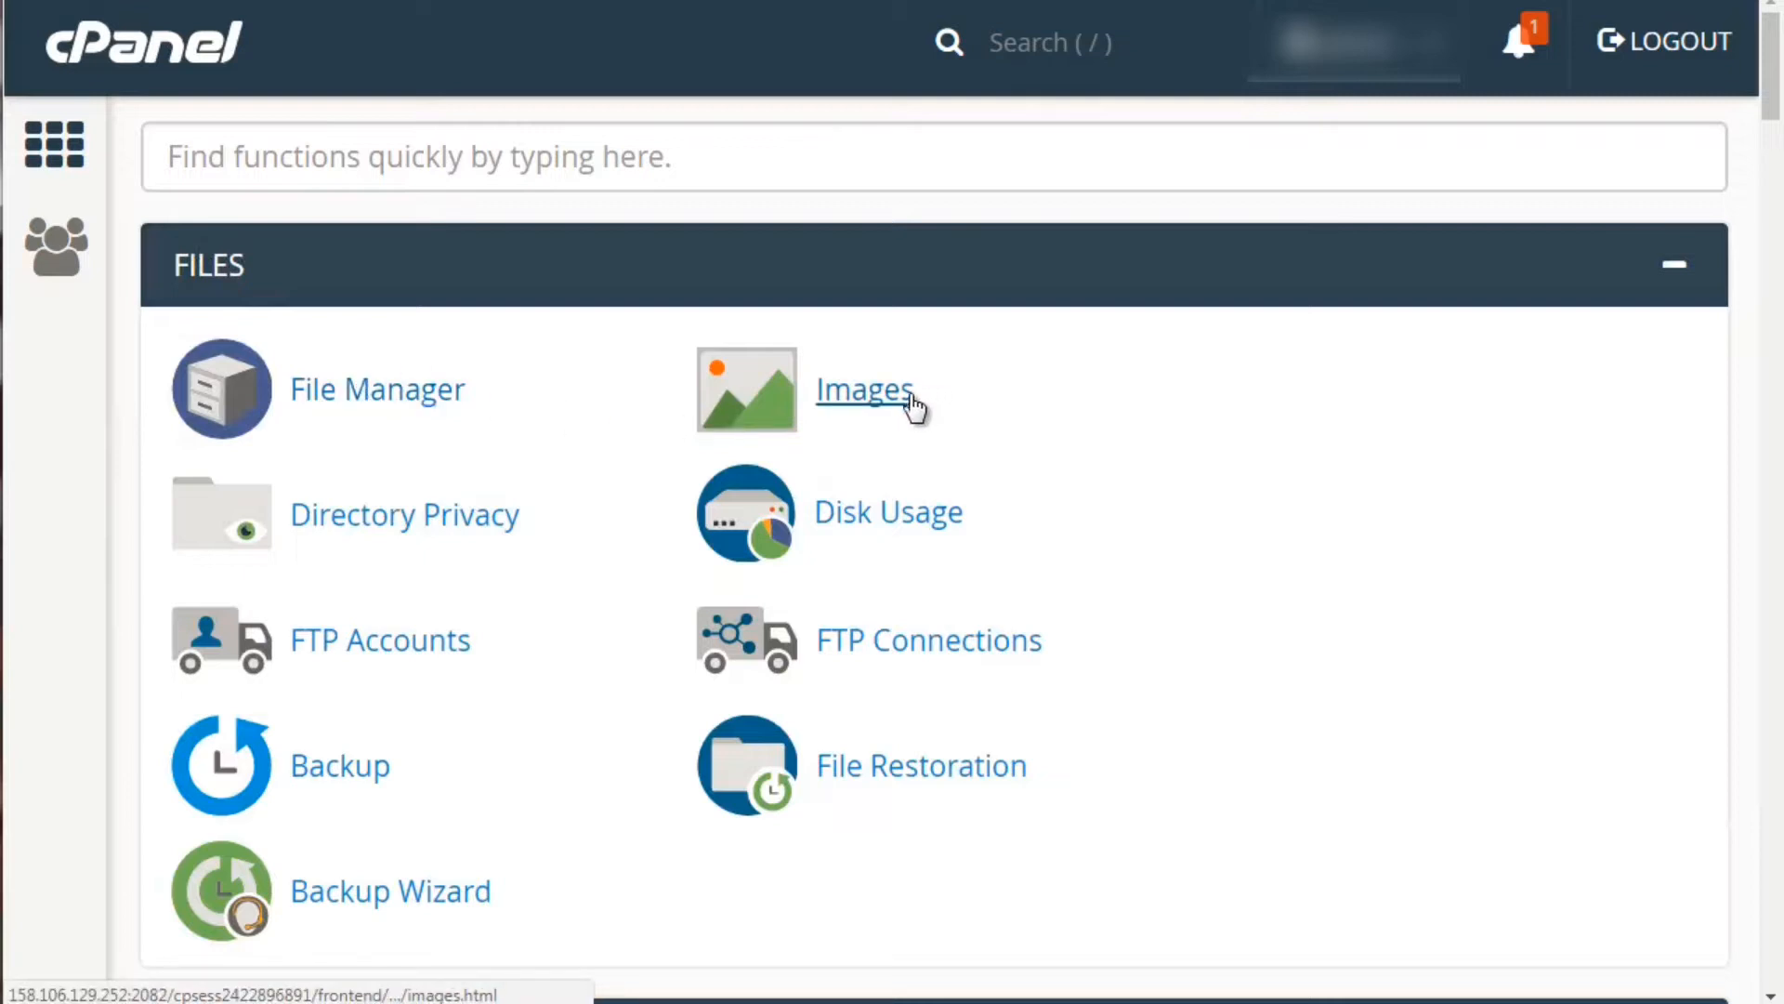
scroll(897, 418, "down", 2)
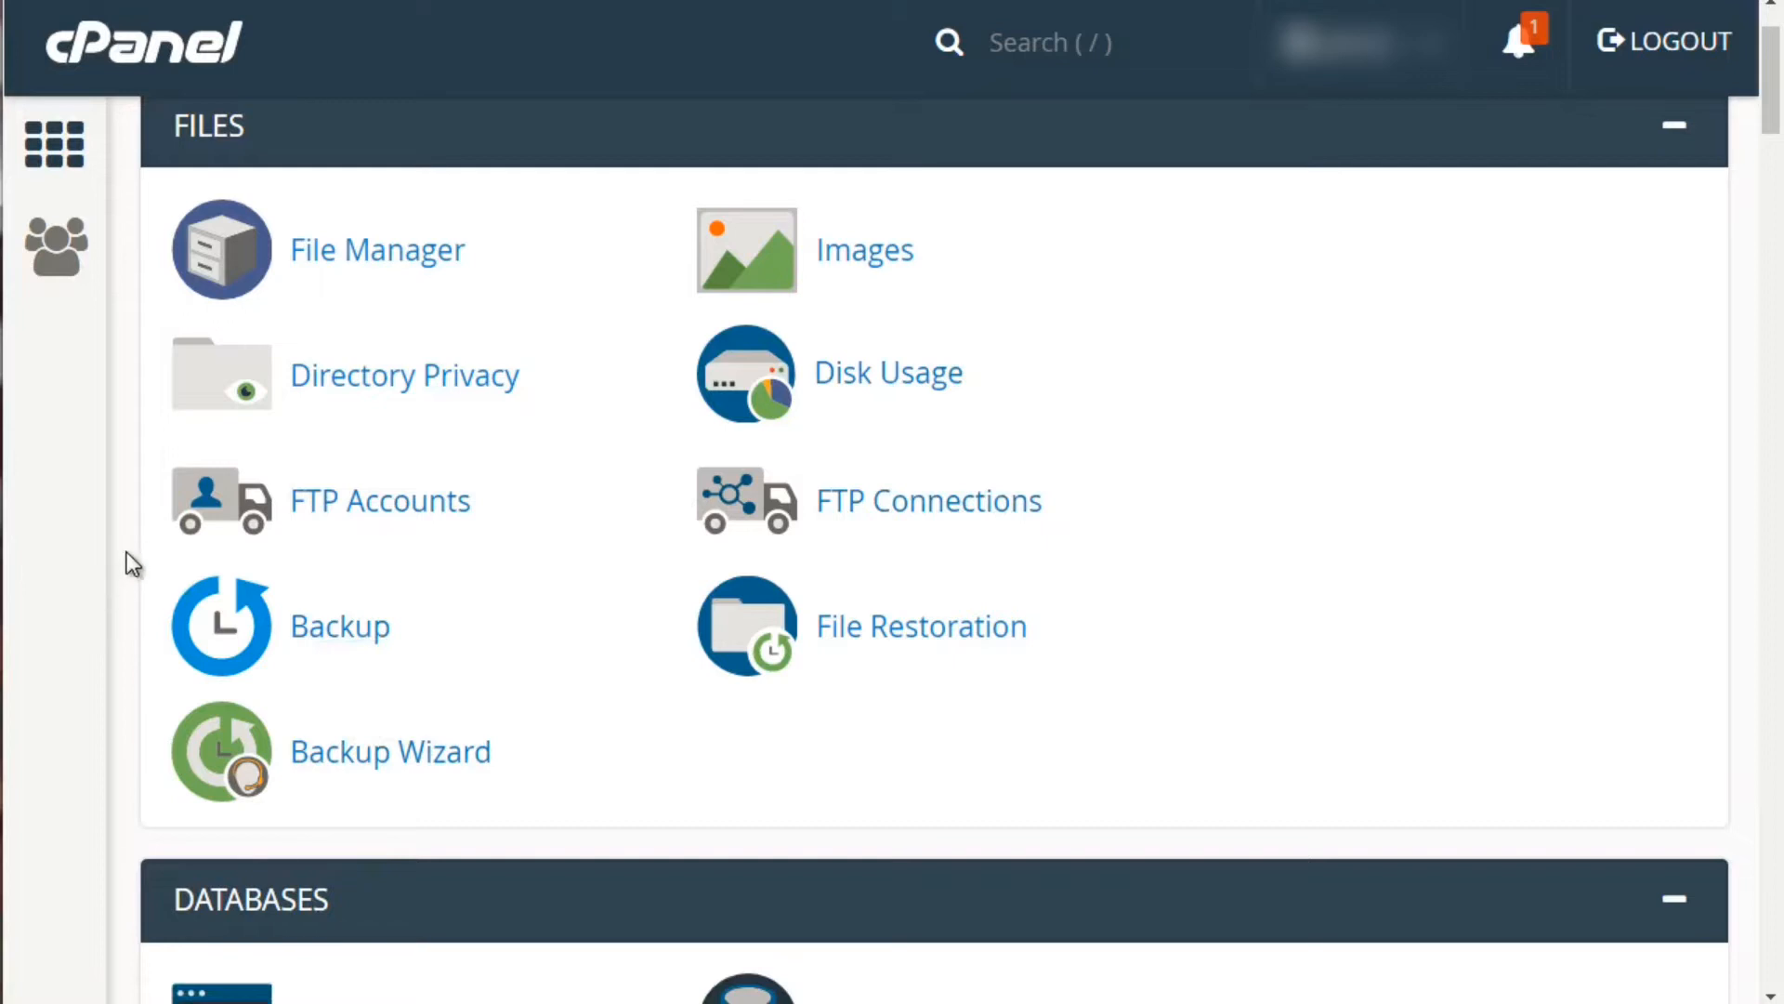
scroll(126, 550, "up", 2)
scroll(158, 502, "down", 6)
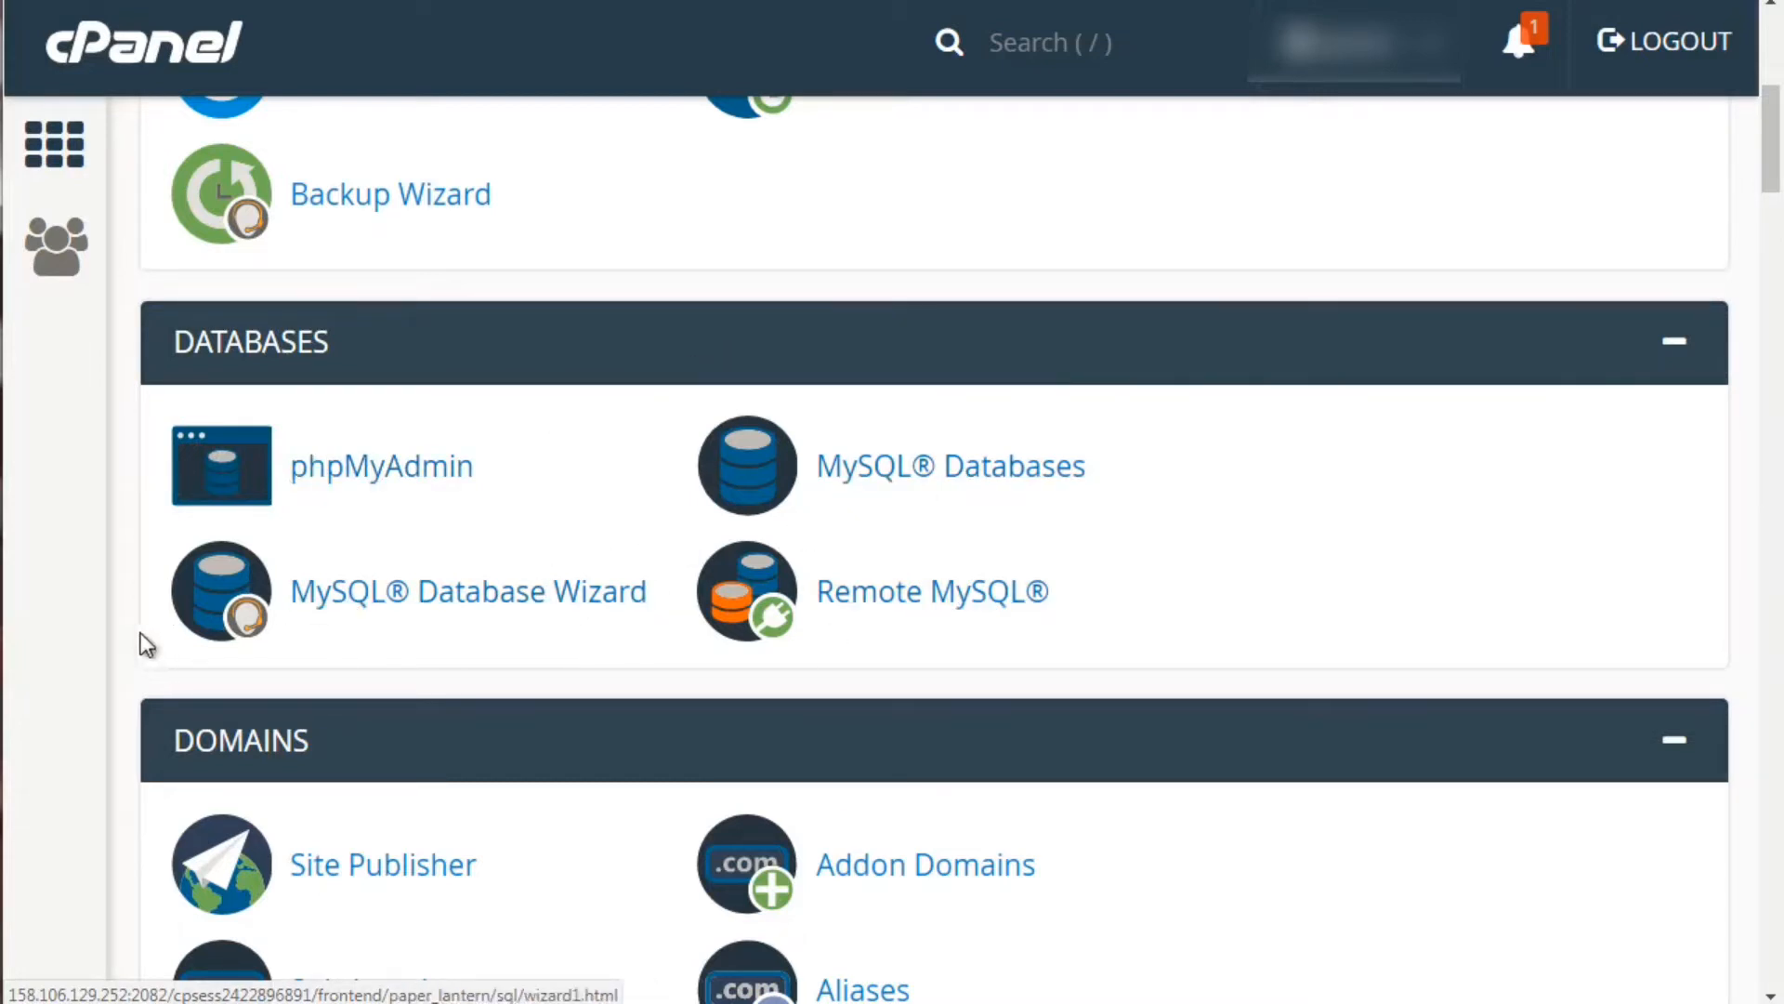
scroll(102, 629, "up", 4)
scroll(102, 628, "down", 1)
scroll(102, 626, "down", 4)
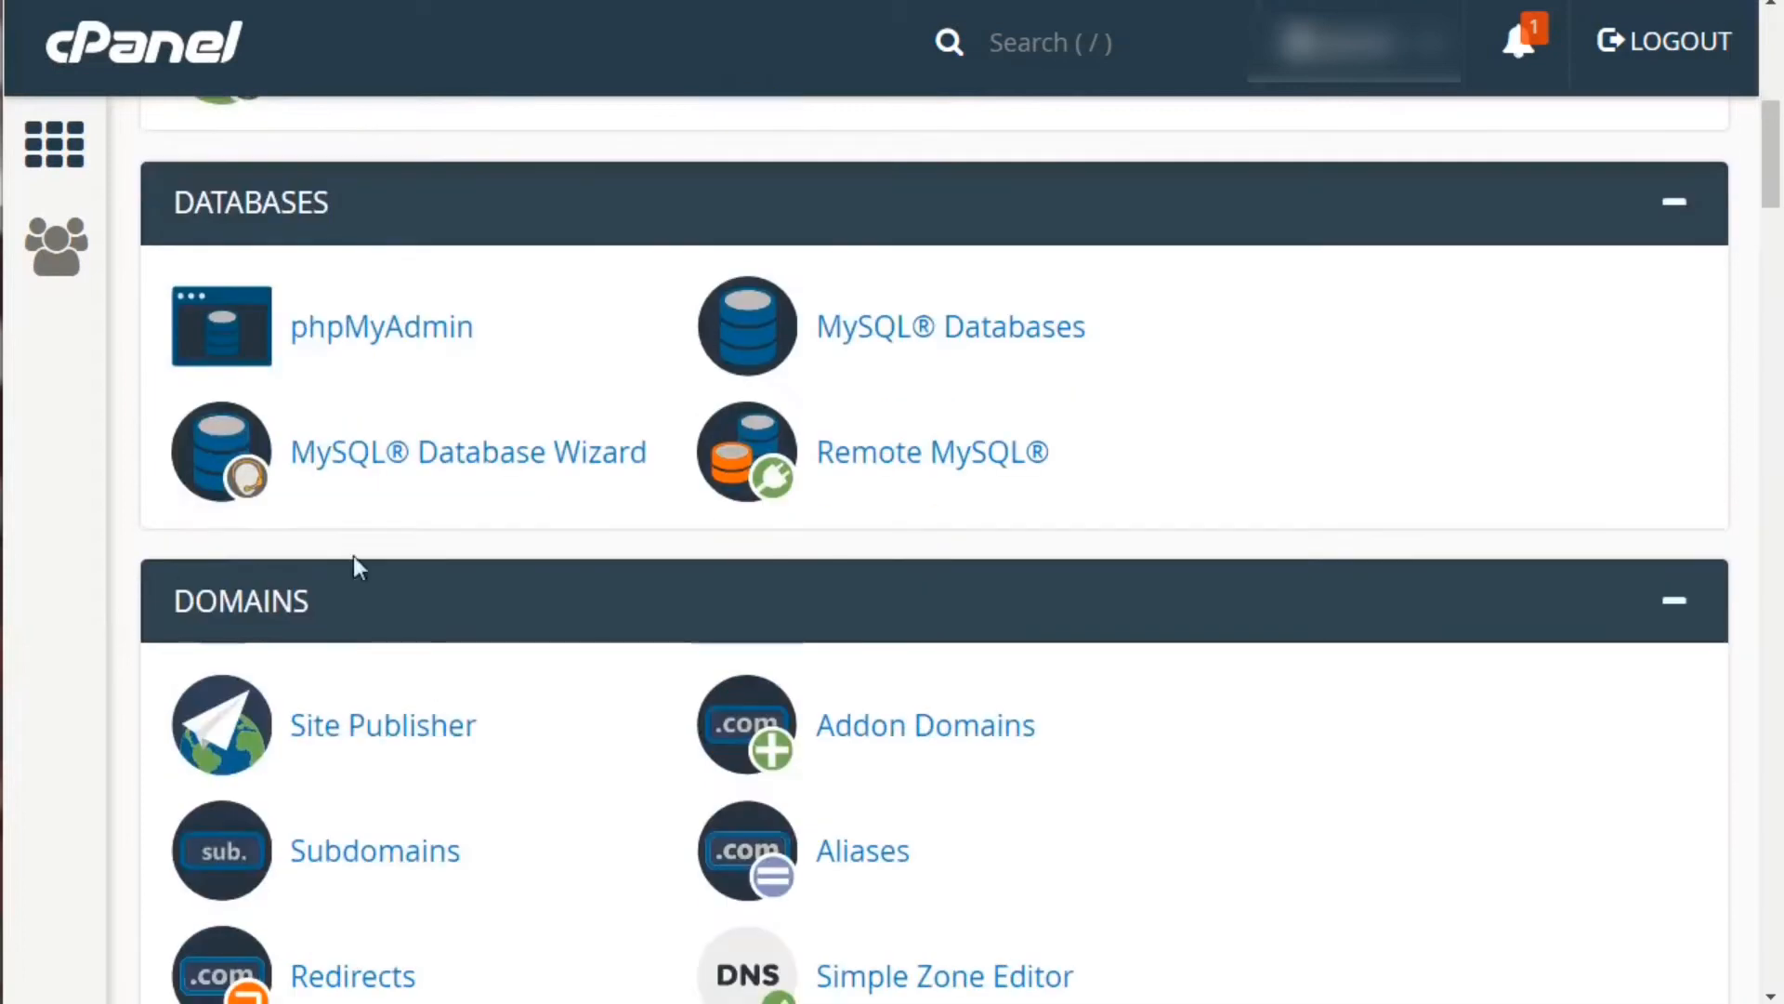
scroll(119, 637, "down", 4)
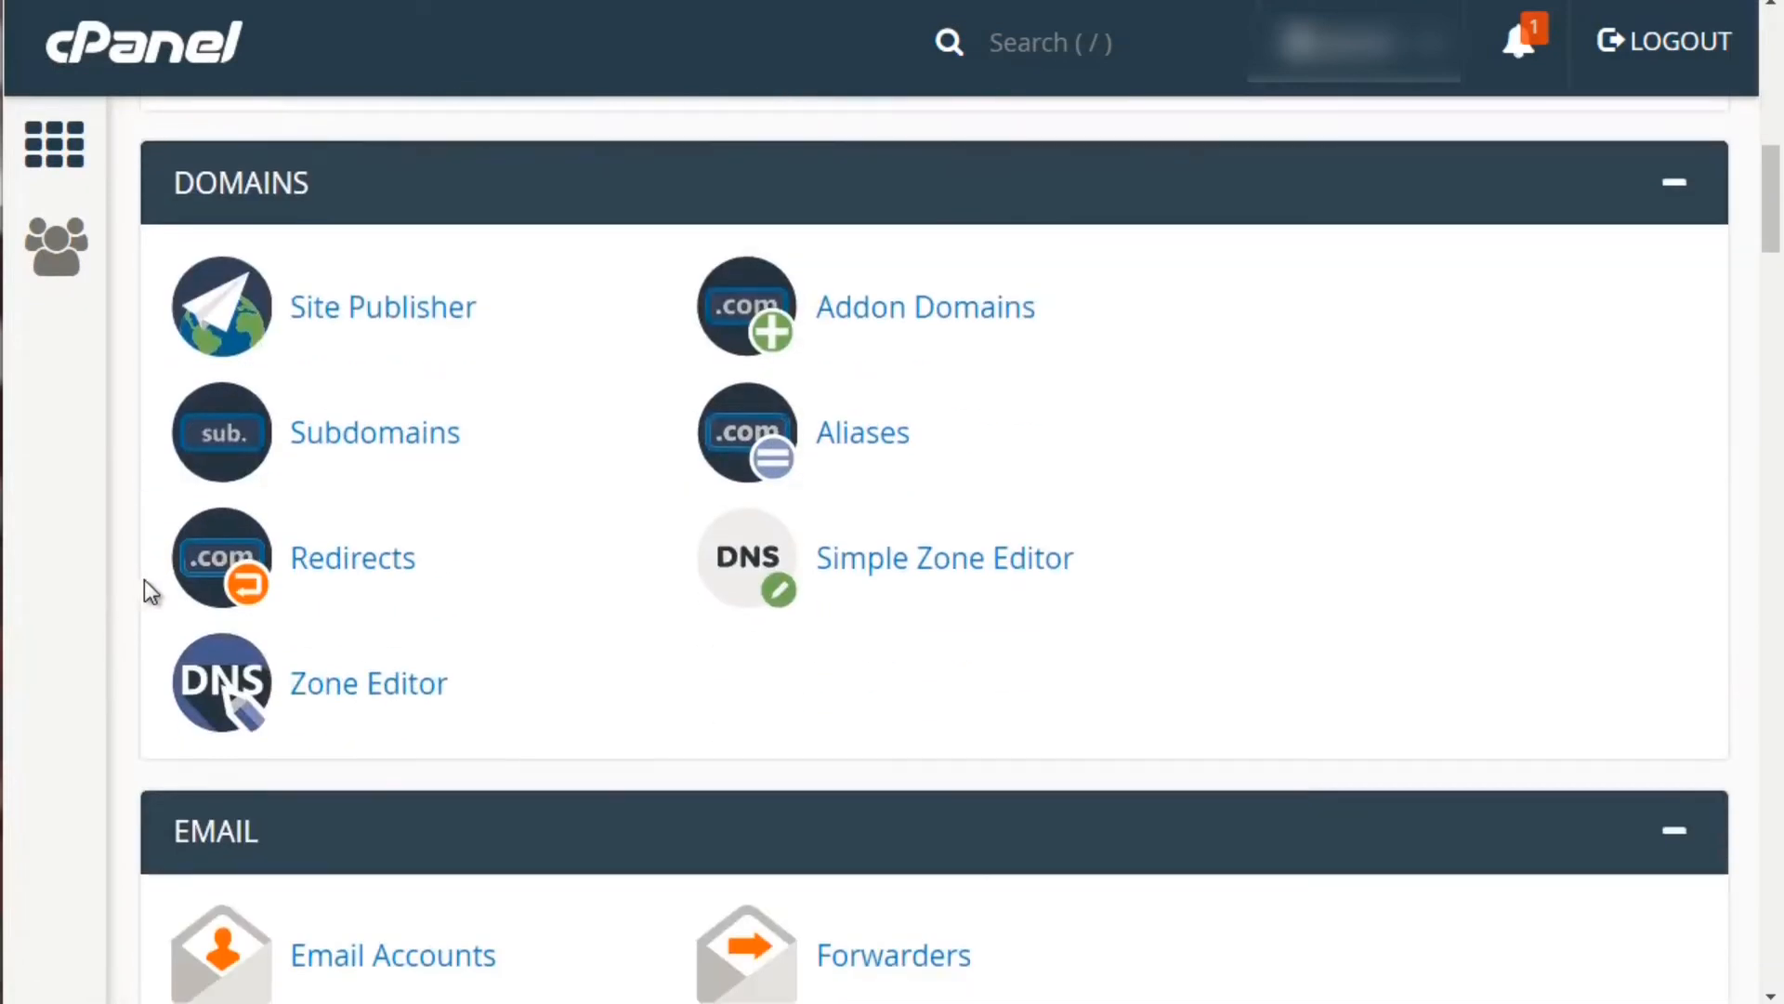
scroll(143, 586, "up", 2)
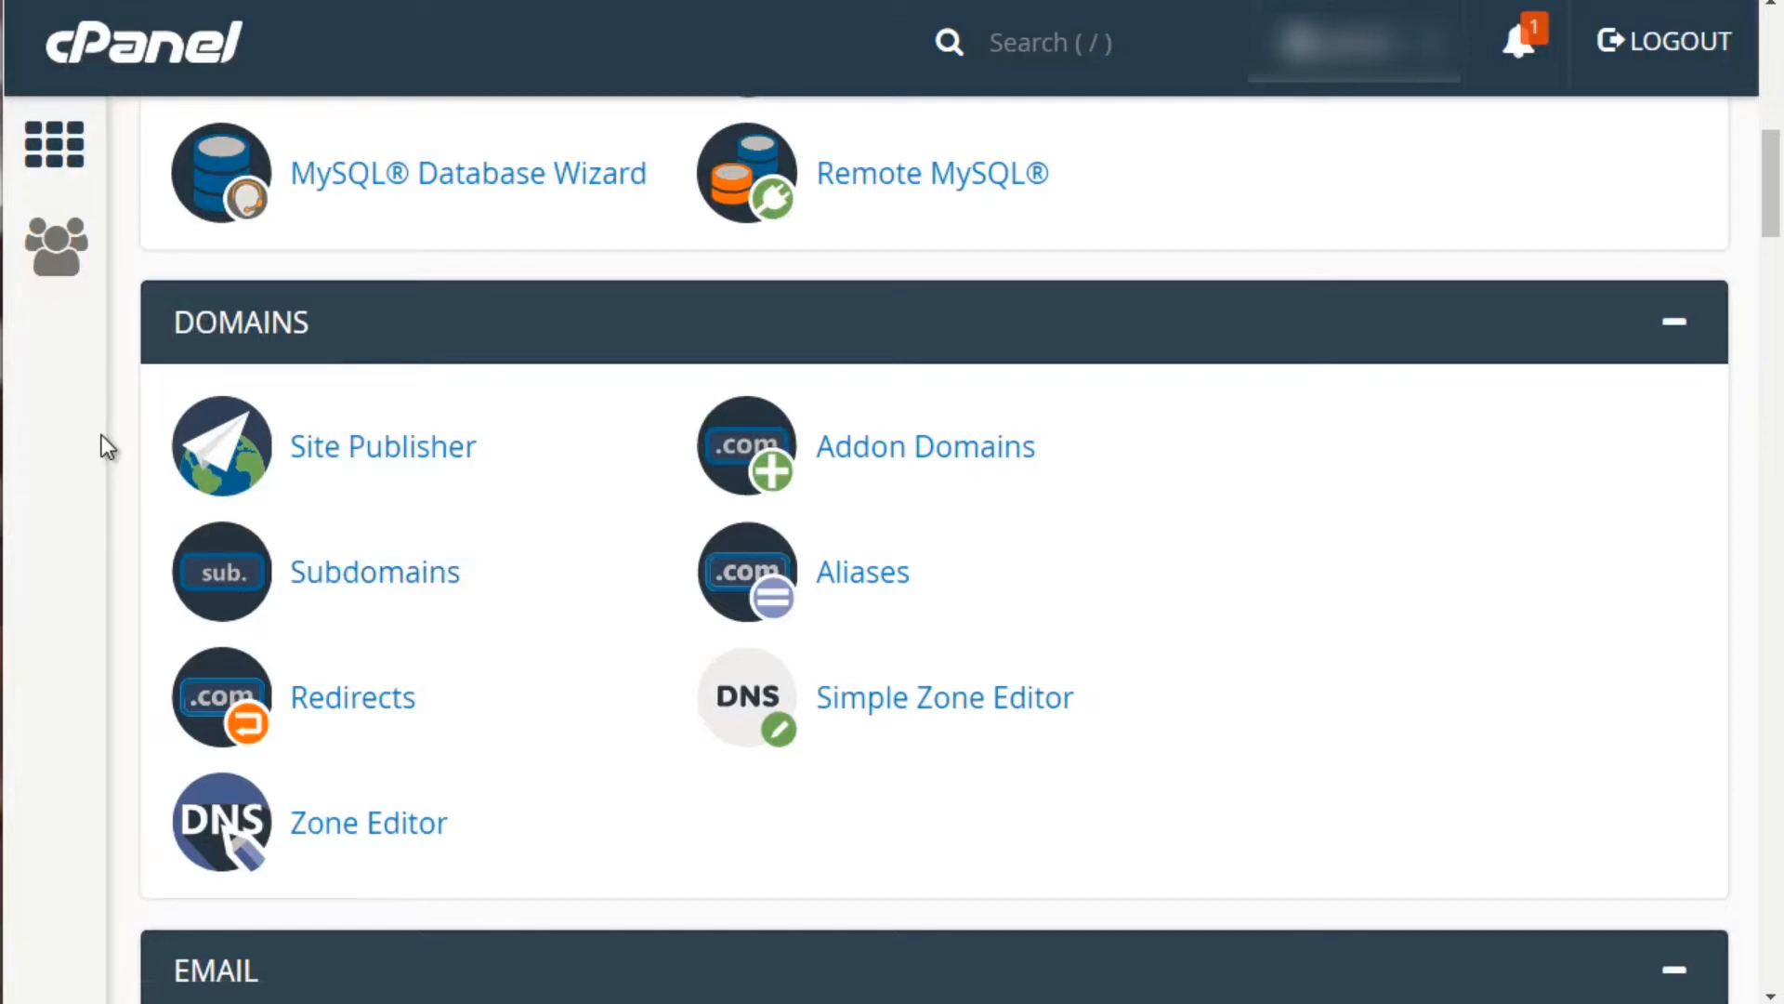
Scroll past Email until Metrics shows Visitors, Errors, Bandwidth, Raw Access, Awstats and Webalizer
scroll(102, 433, "down", 7)
scroll(102, 433, "down", 2)
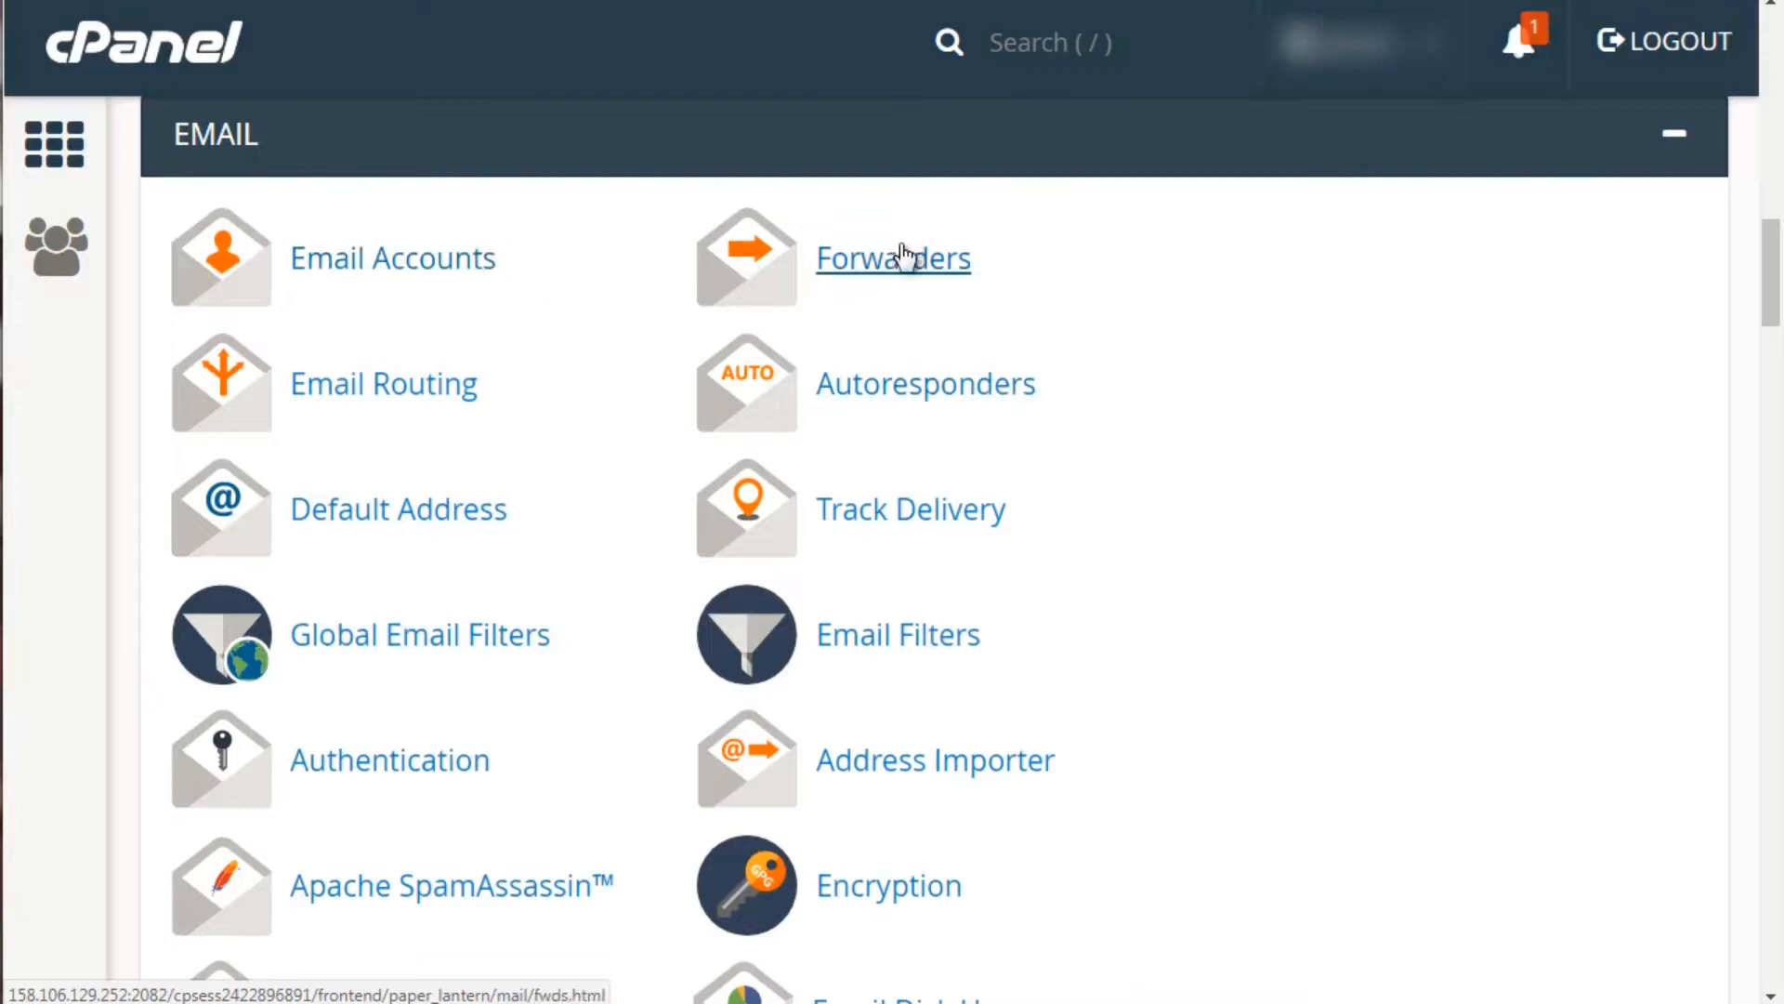
scroll(108, 476, "up", 3)
scroll(108, 475, "down", 4)
scroll(108, 476, "down", 2)
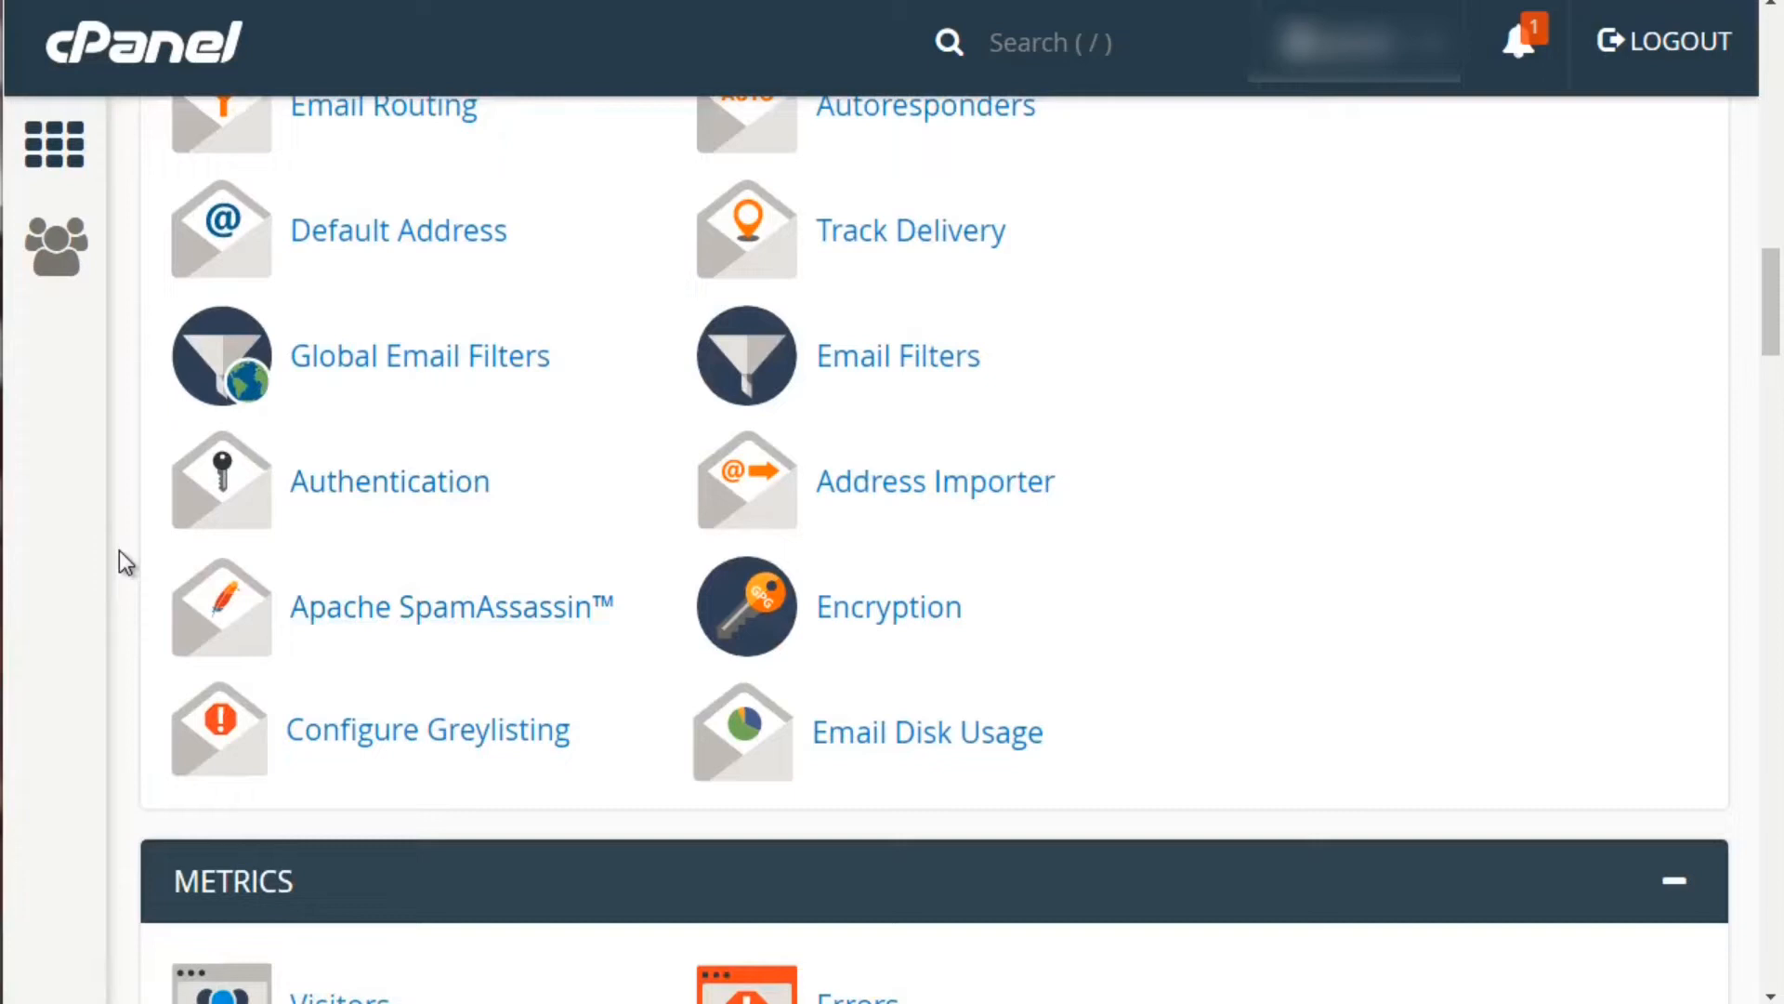
scroll(119, 550, "down", 9)
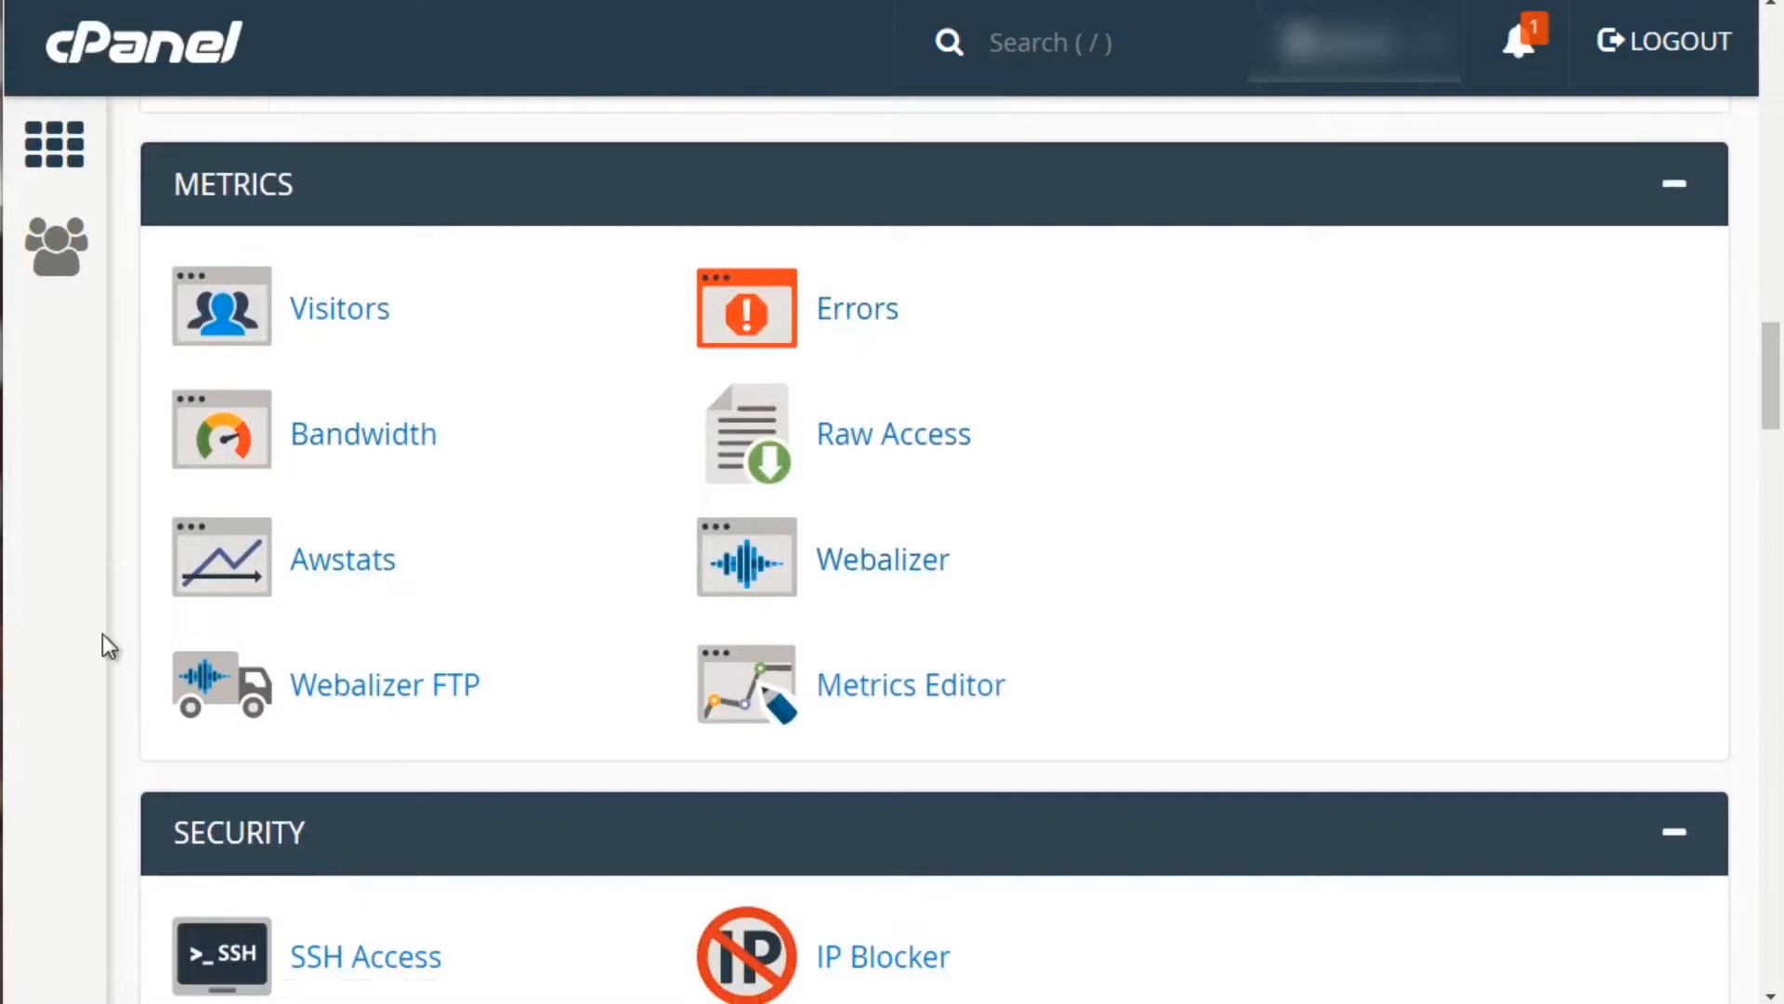
Open Security's Hotlink Protection link in a new browser tab
scroll(130, 428, "down", 6)
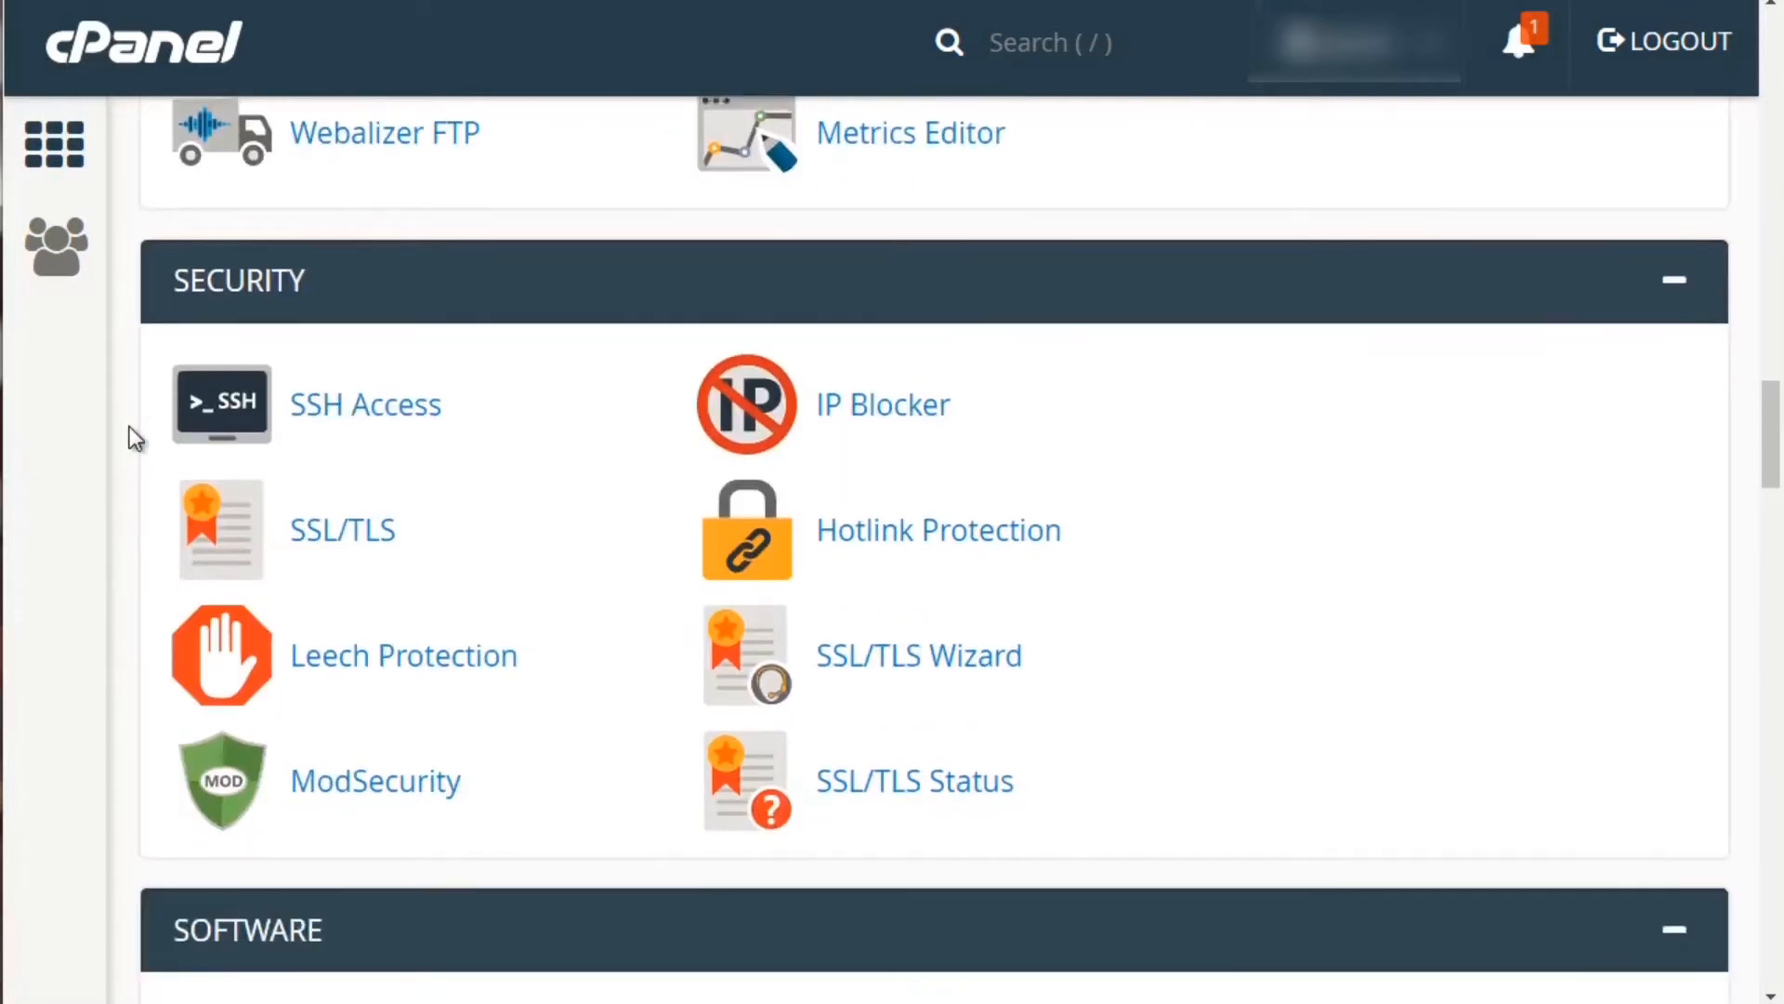
scroll(135, 420, "up", 1)
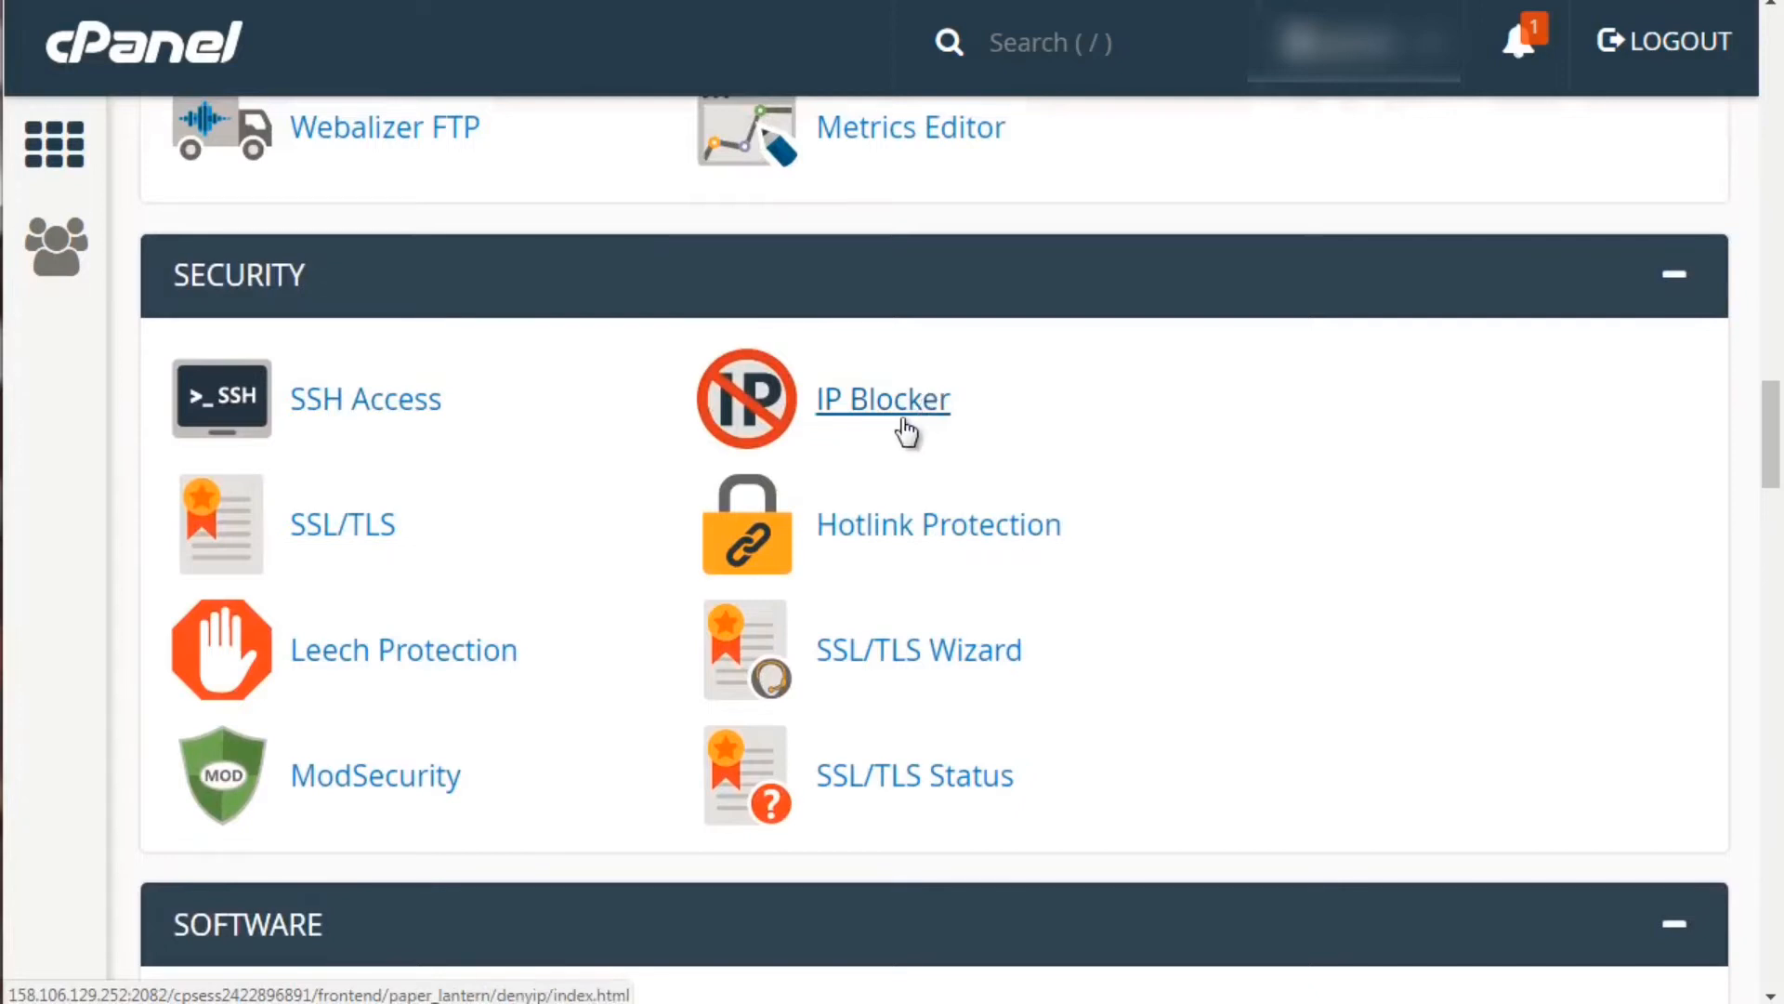
right_click(896, 544)
left_click(967, 563)
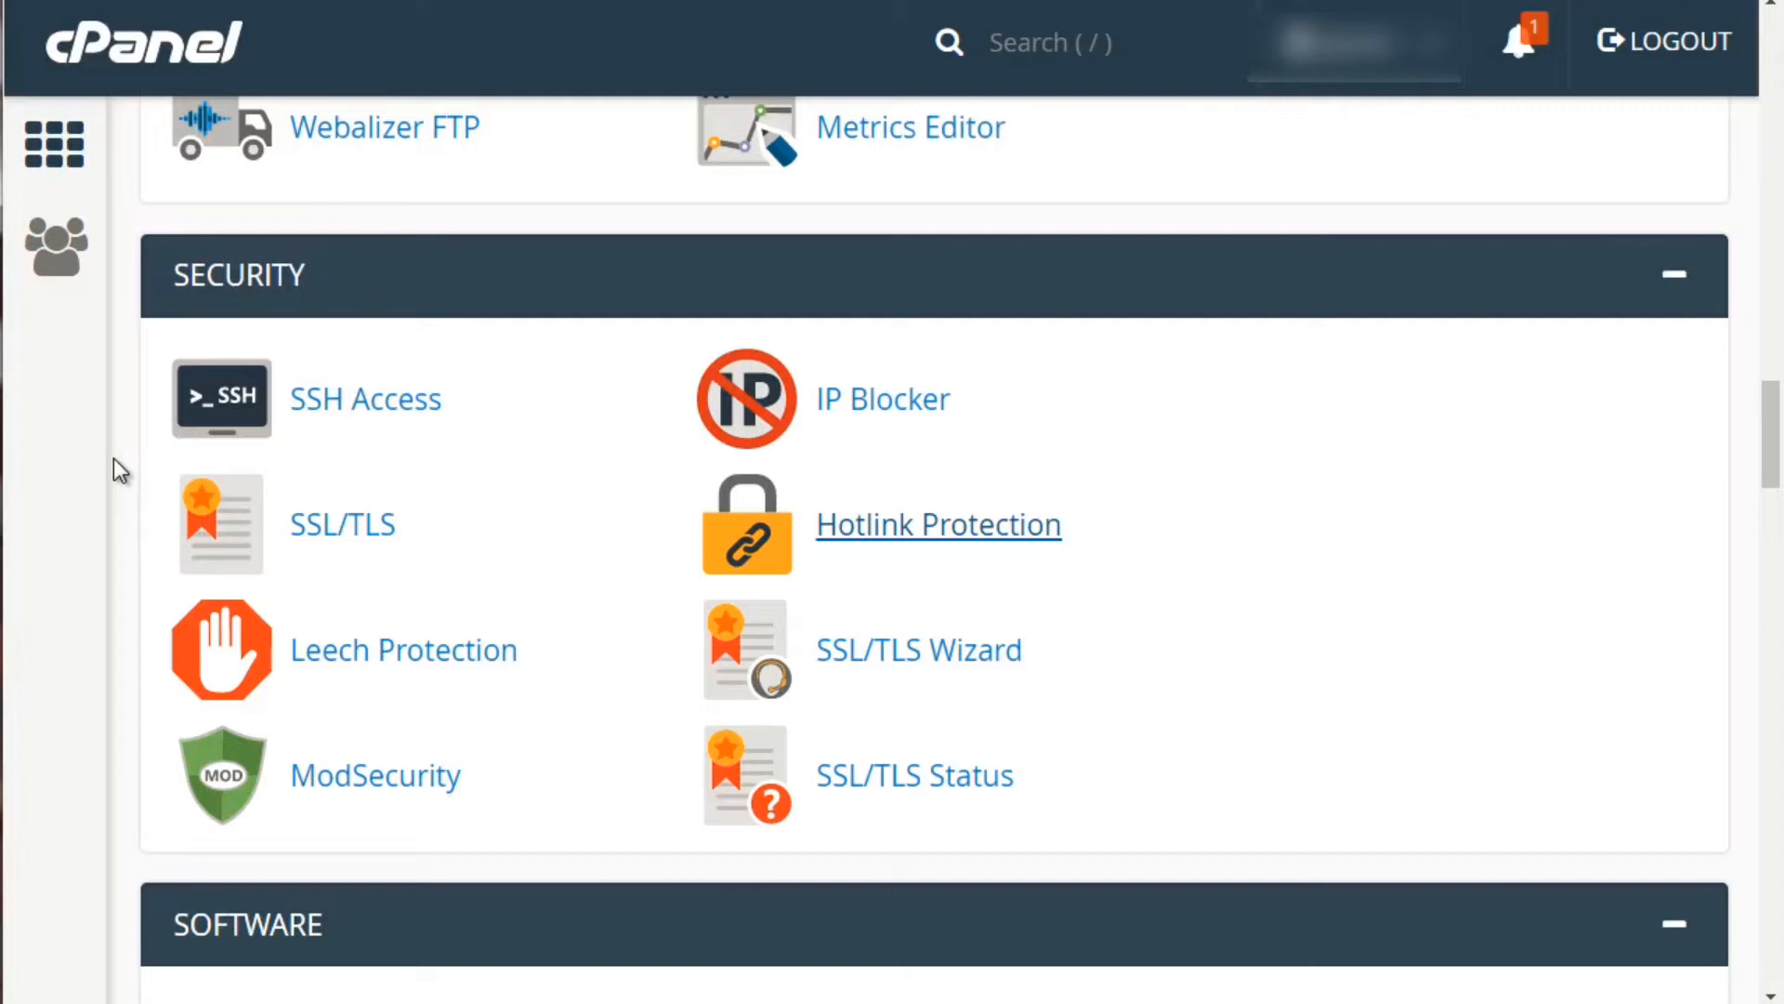
Scroll through Software, Advanced and Preferences to the Softaculous scripts like WordPress and Drupal 7
scroll(113, 459, "down", 6)
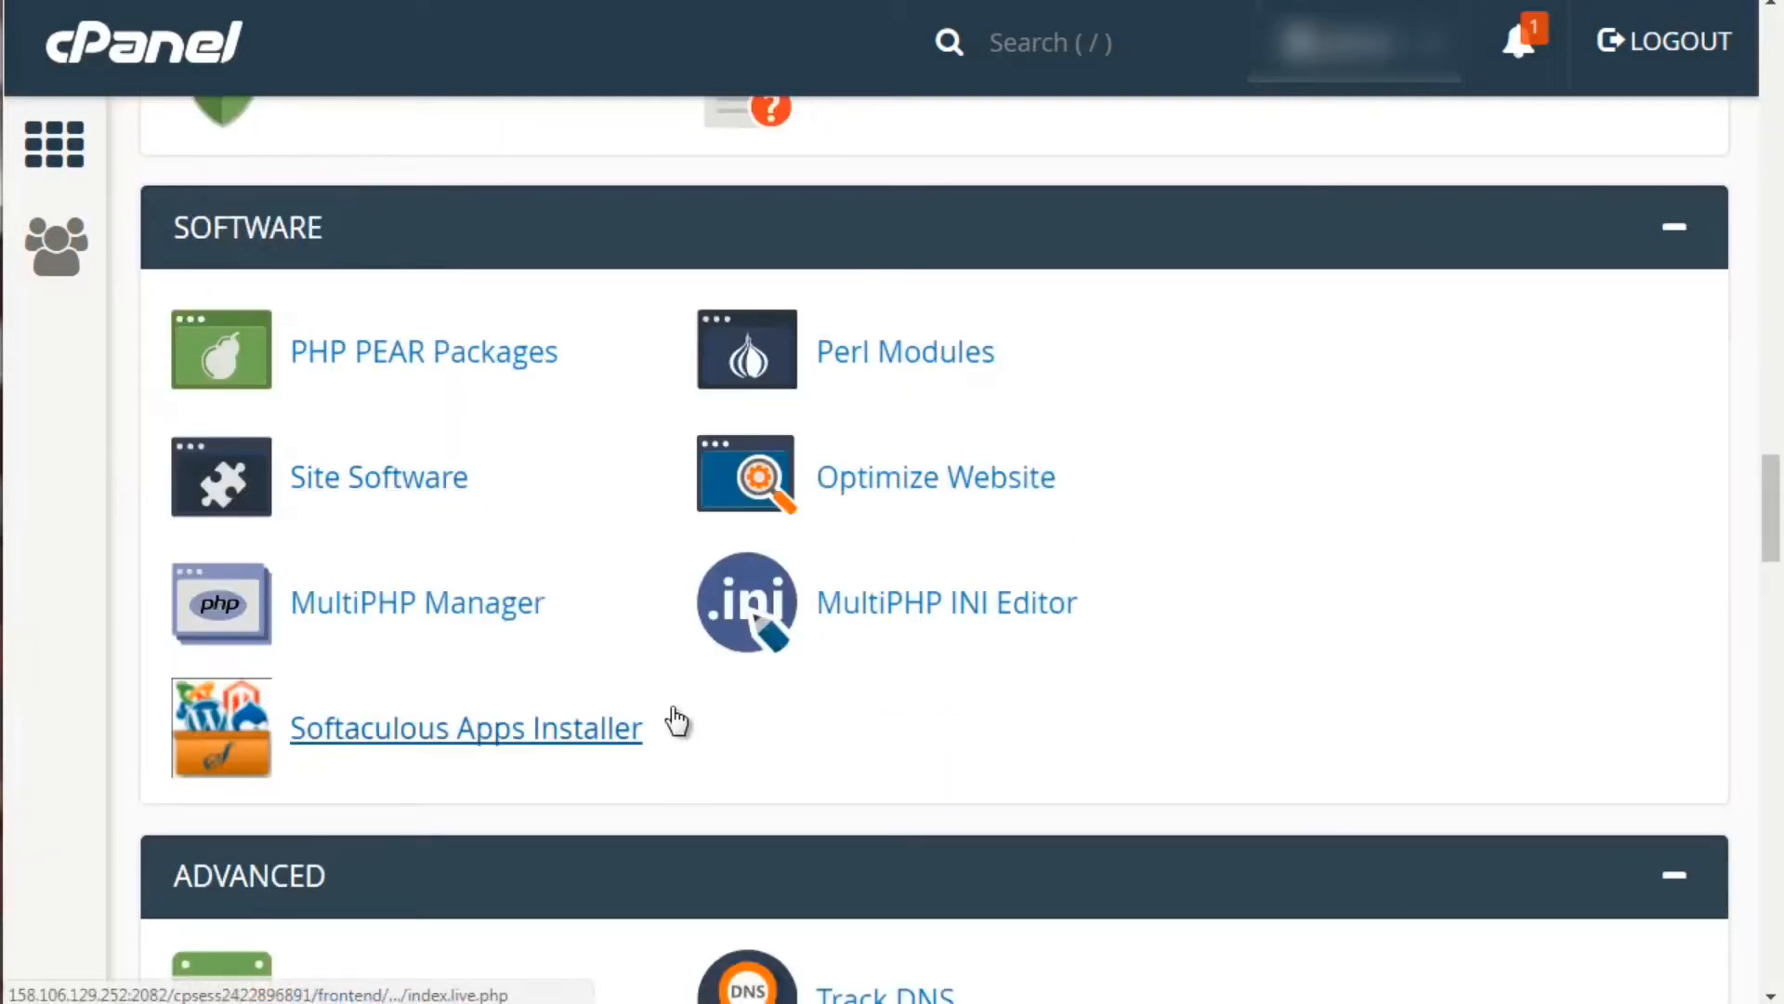
scroll(119, 637, "down", 1)
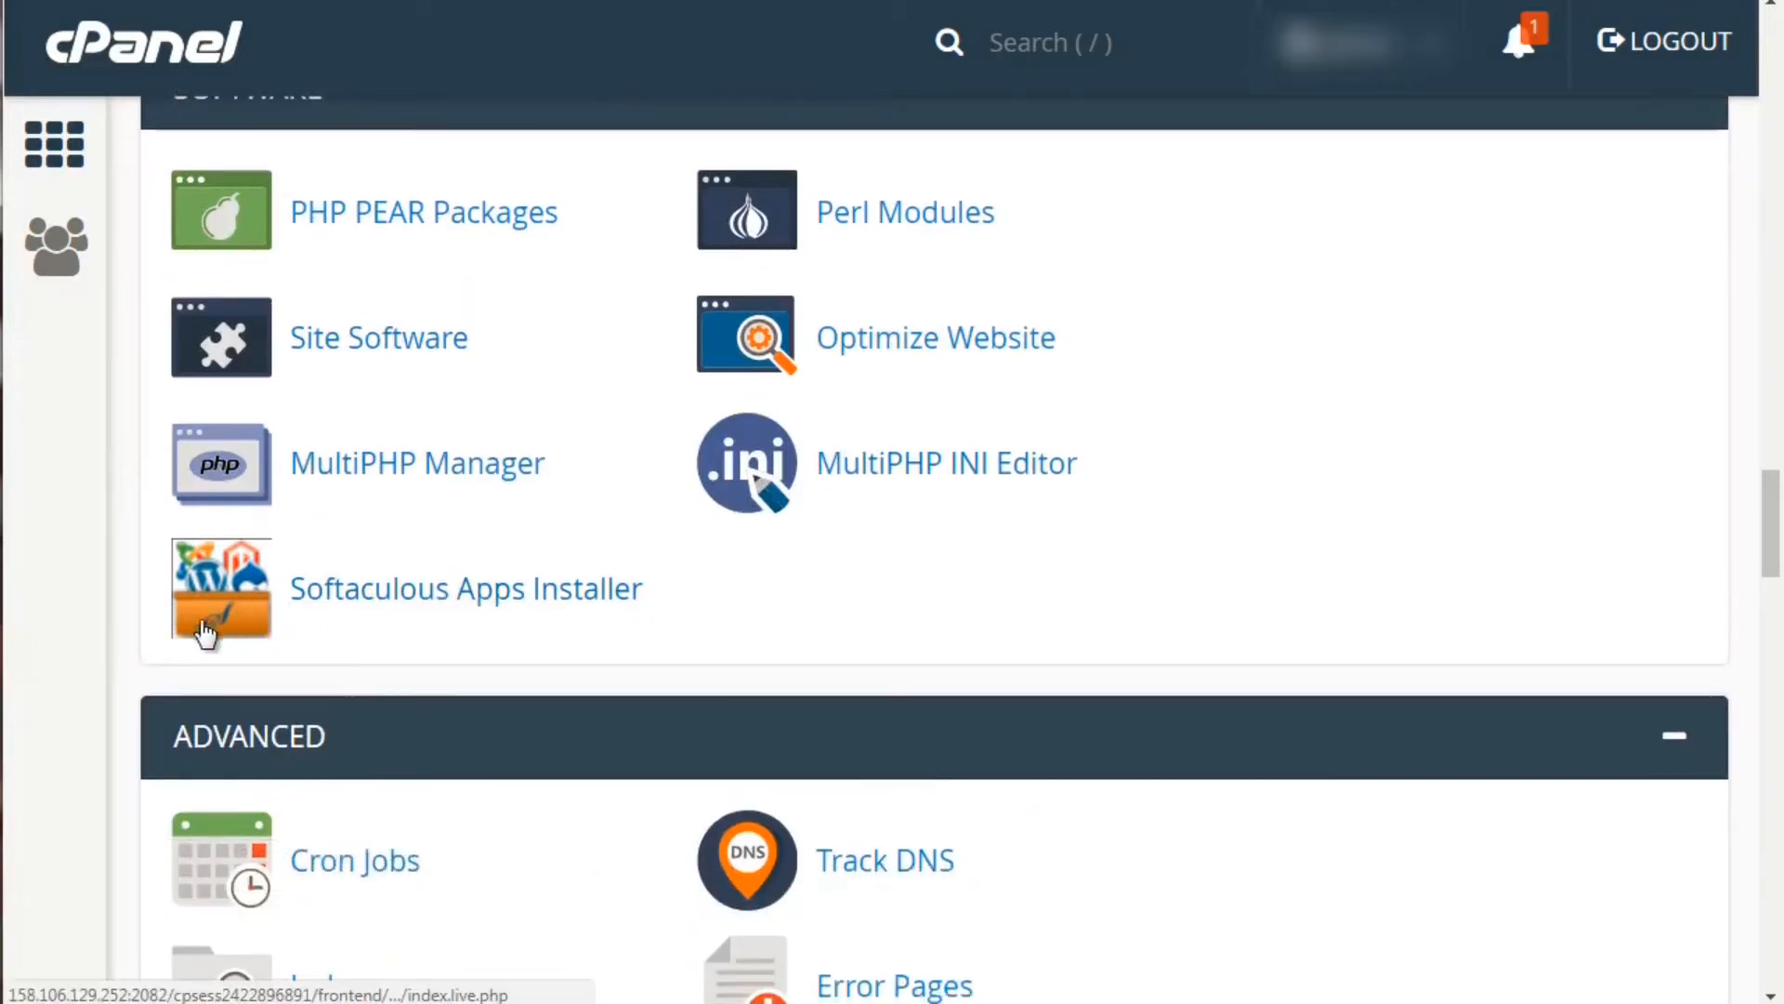
scroll(130, 646, "down", 2)
scroll(126, 641, "down", 2)
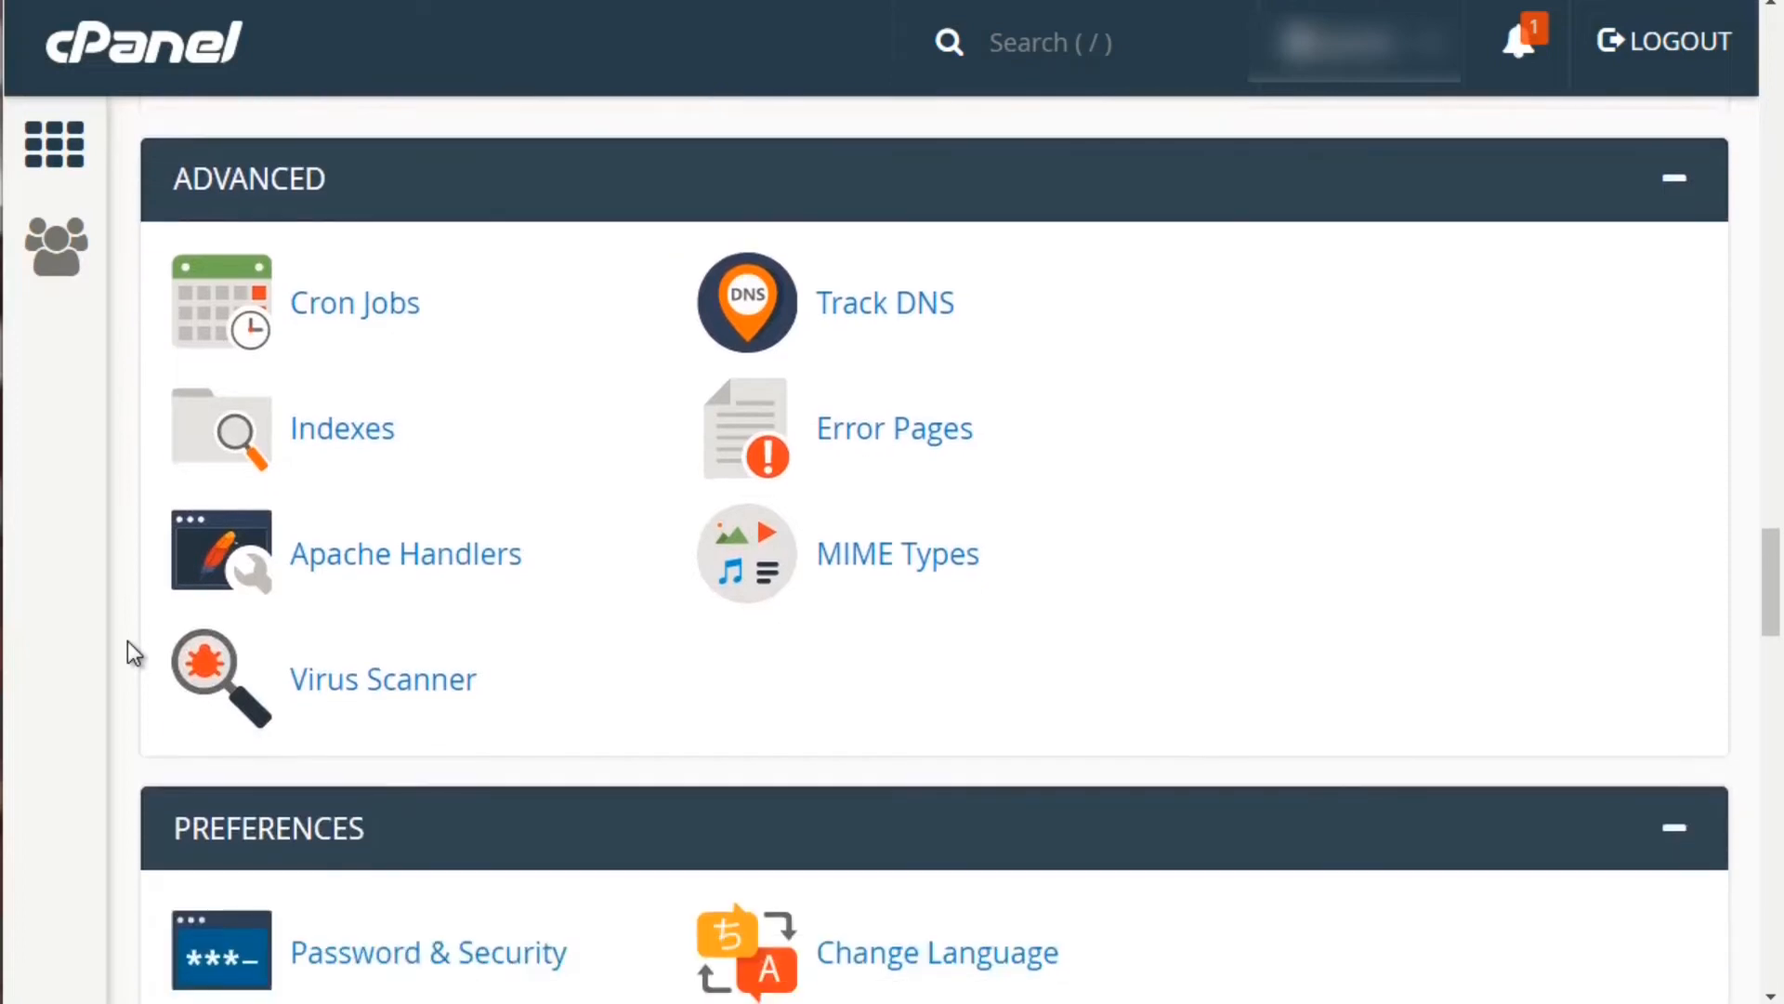
scroll(126, 641, "up", 1)
scroll(127, 641, "down", 1)
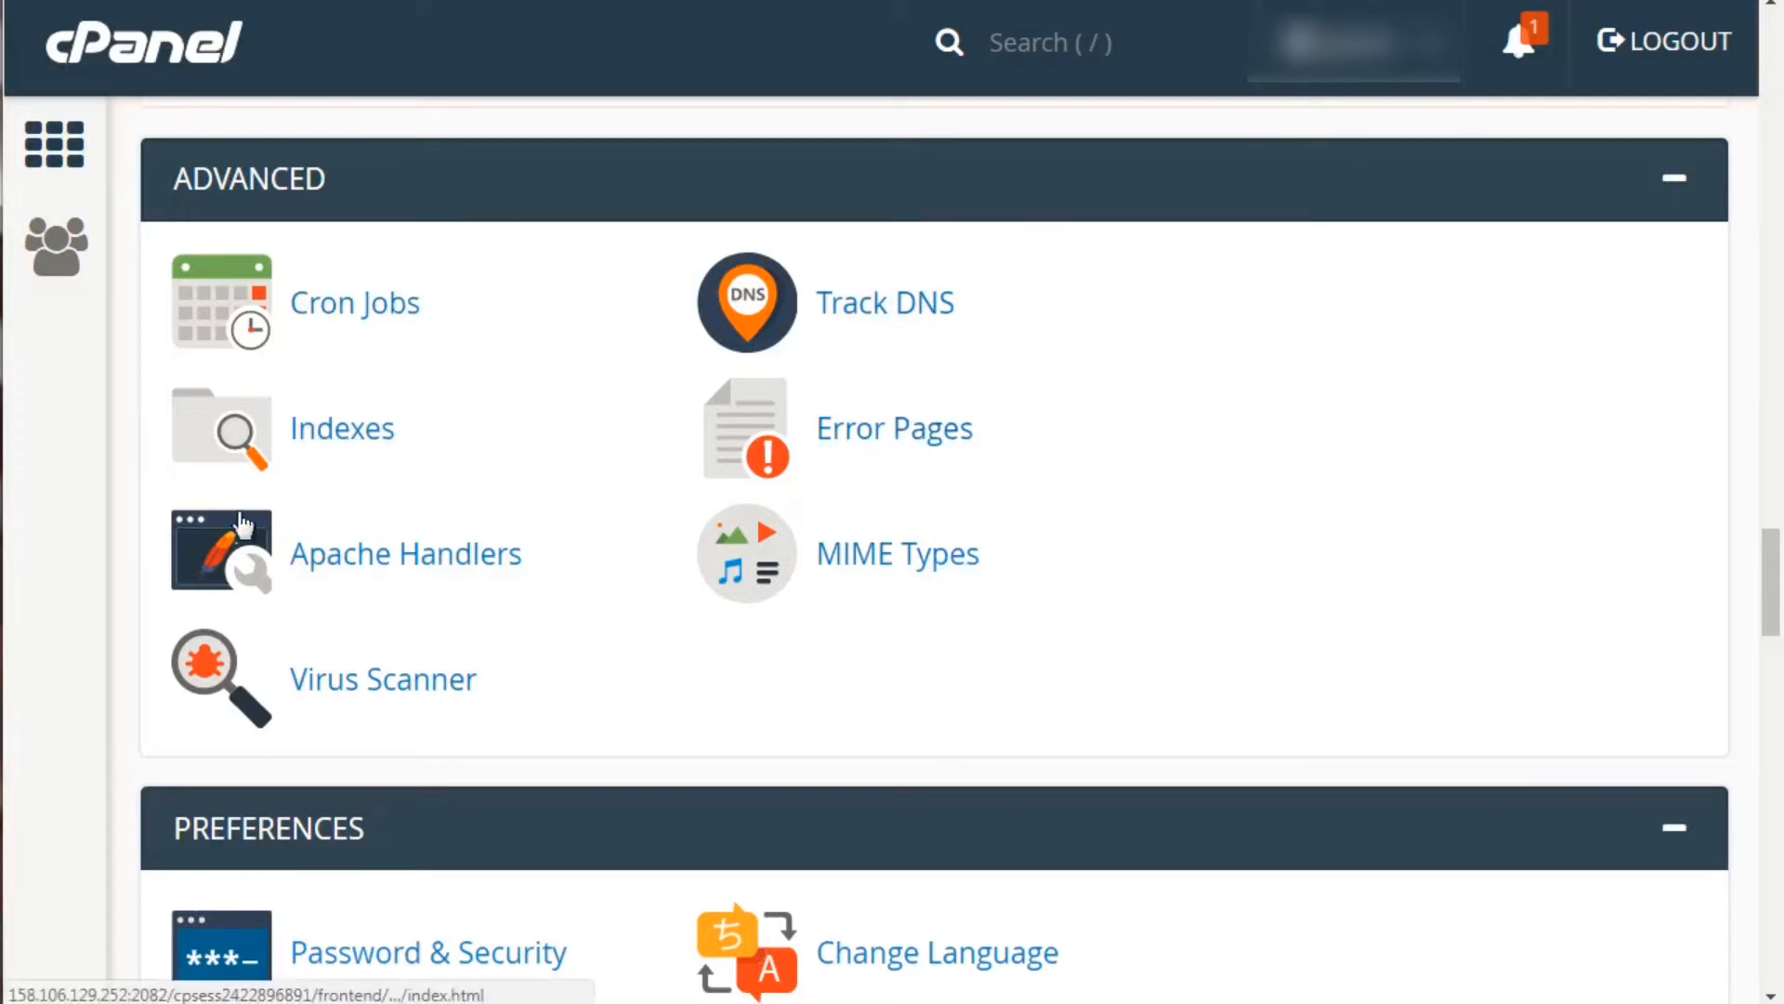
scroll(126, 560, "up", 3)
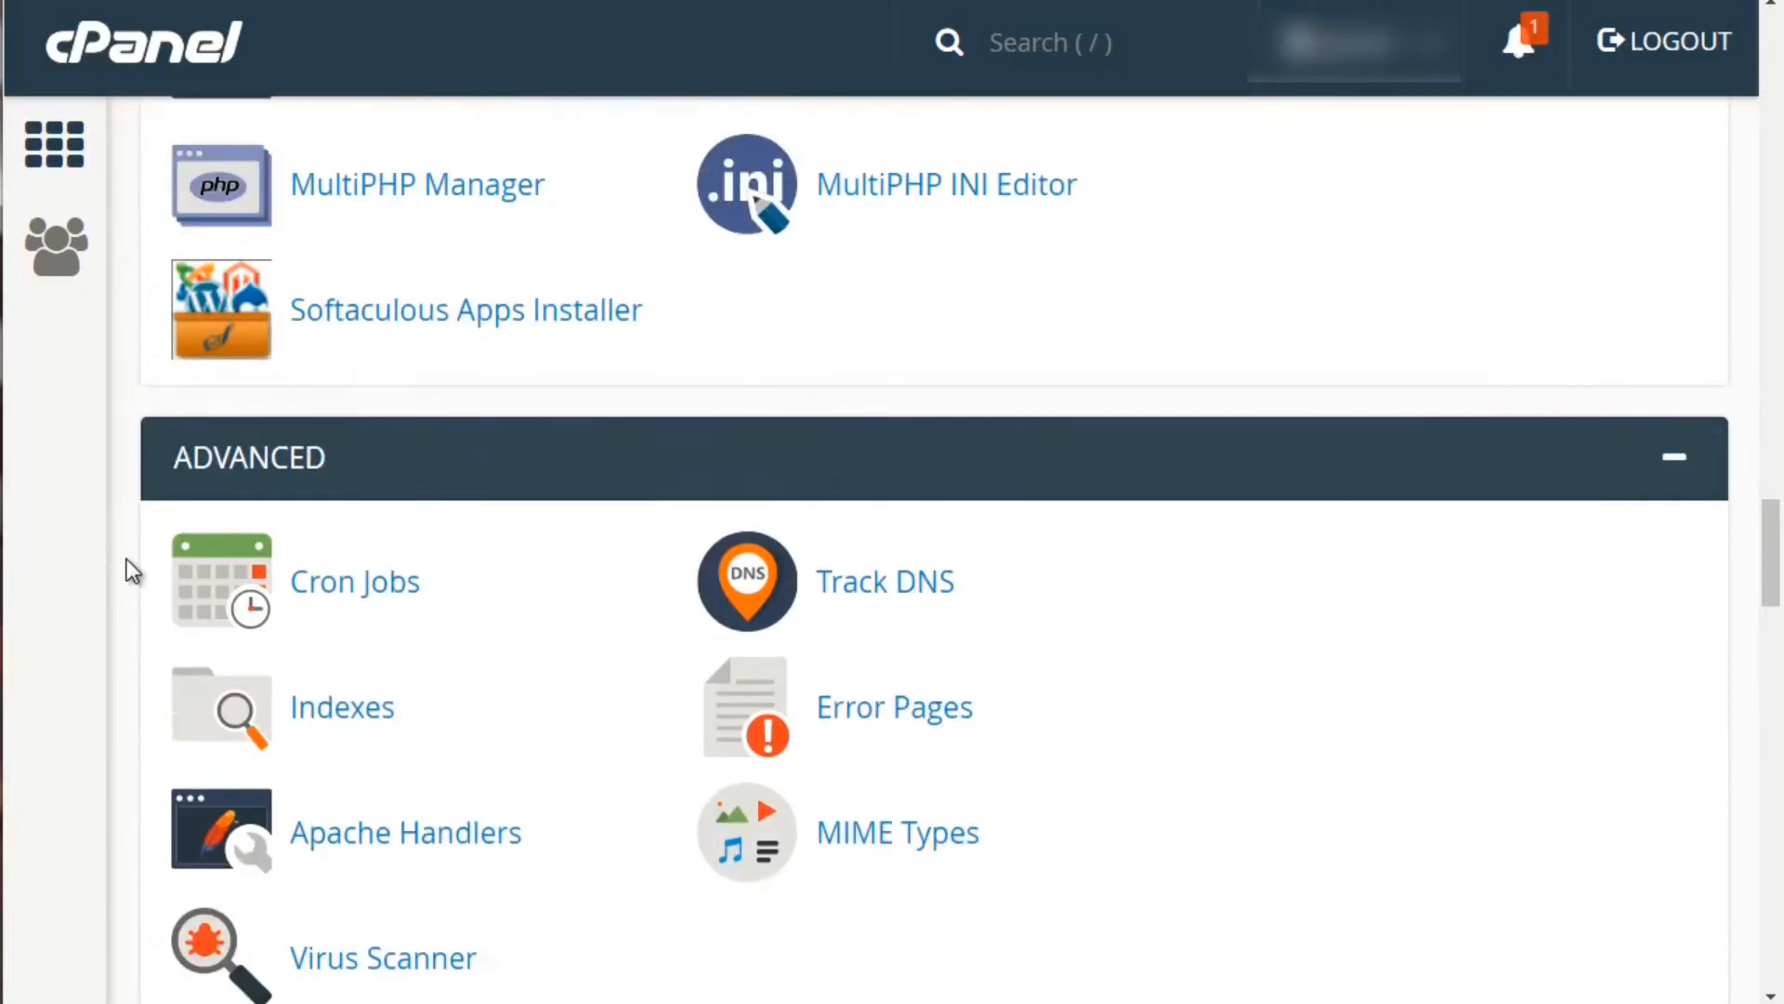
scroll(127, 560, "down", 9)
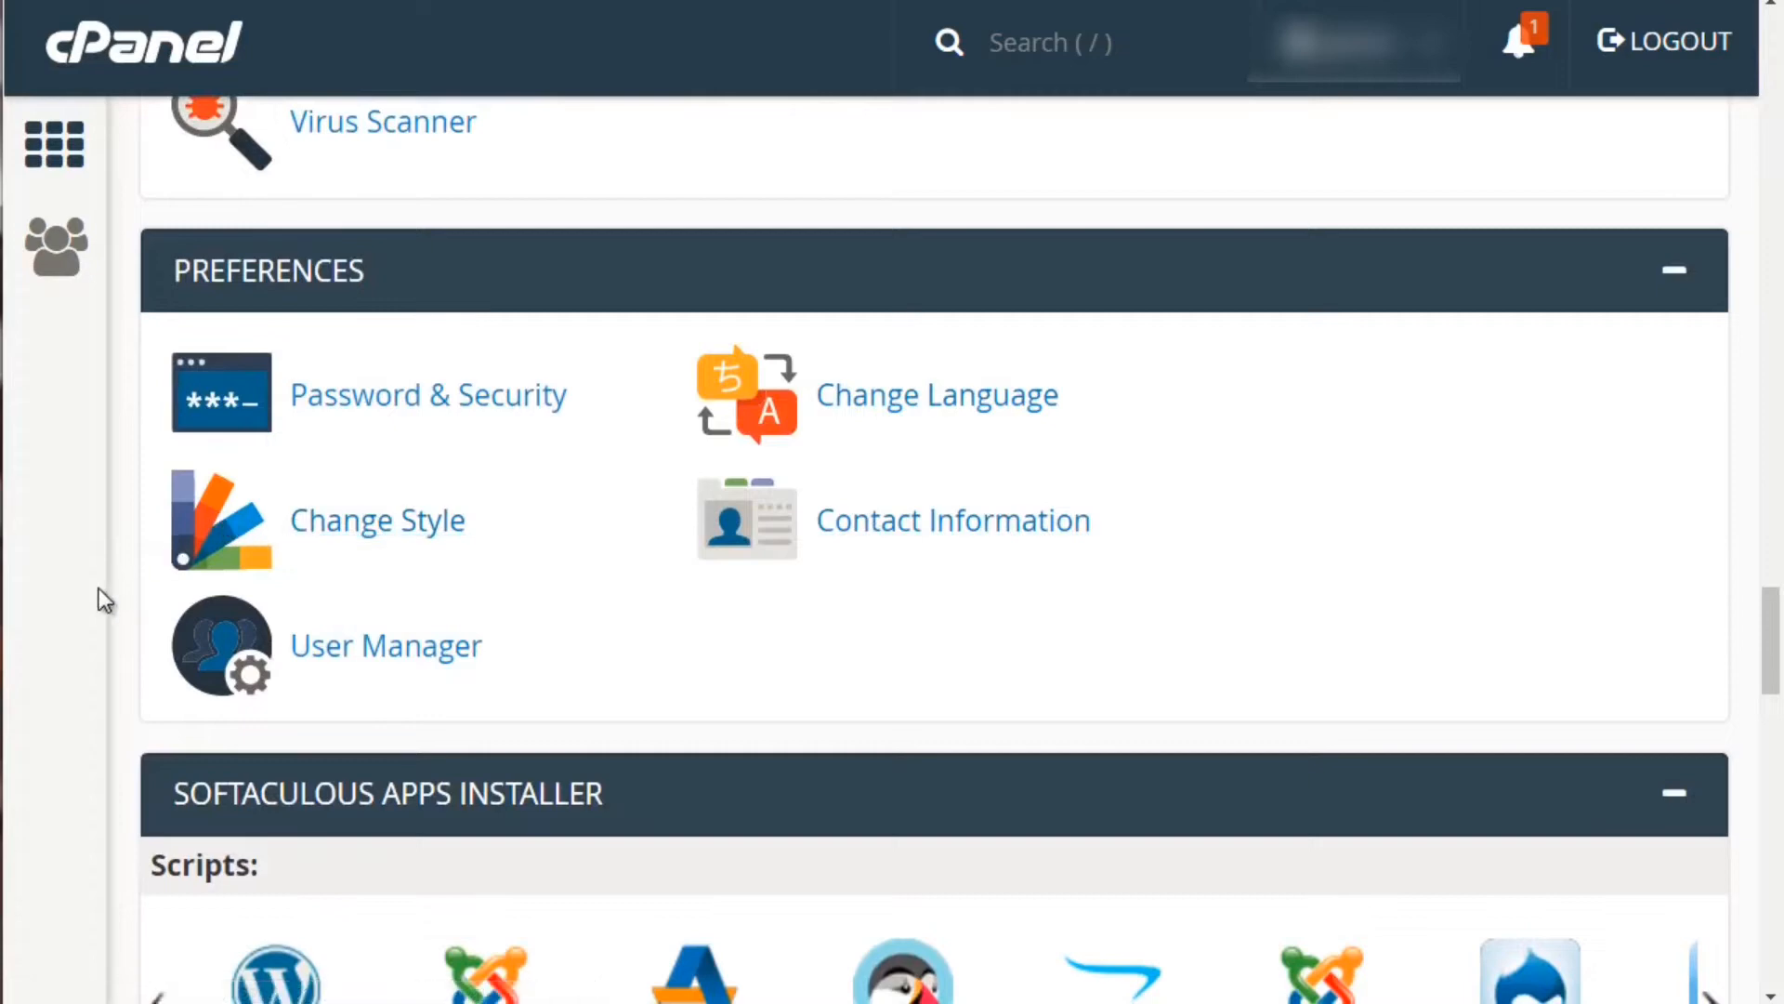
scroll(98, 588, "down", 6)
scroll(102, 583, "up", 2)
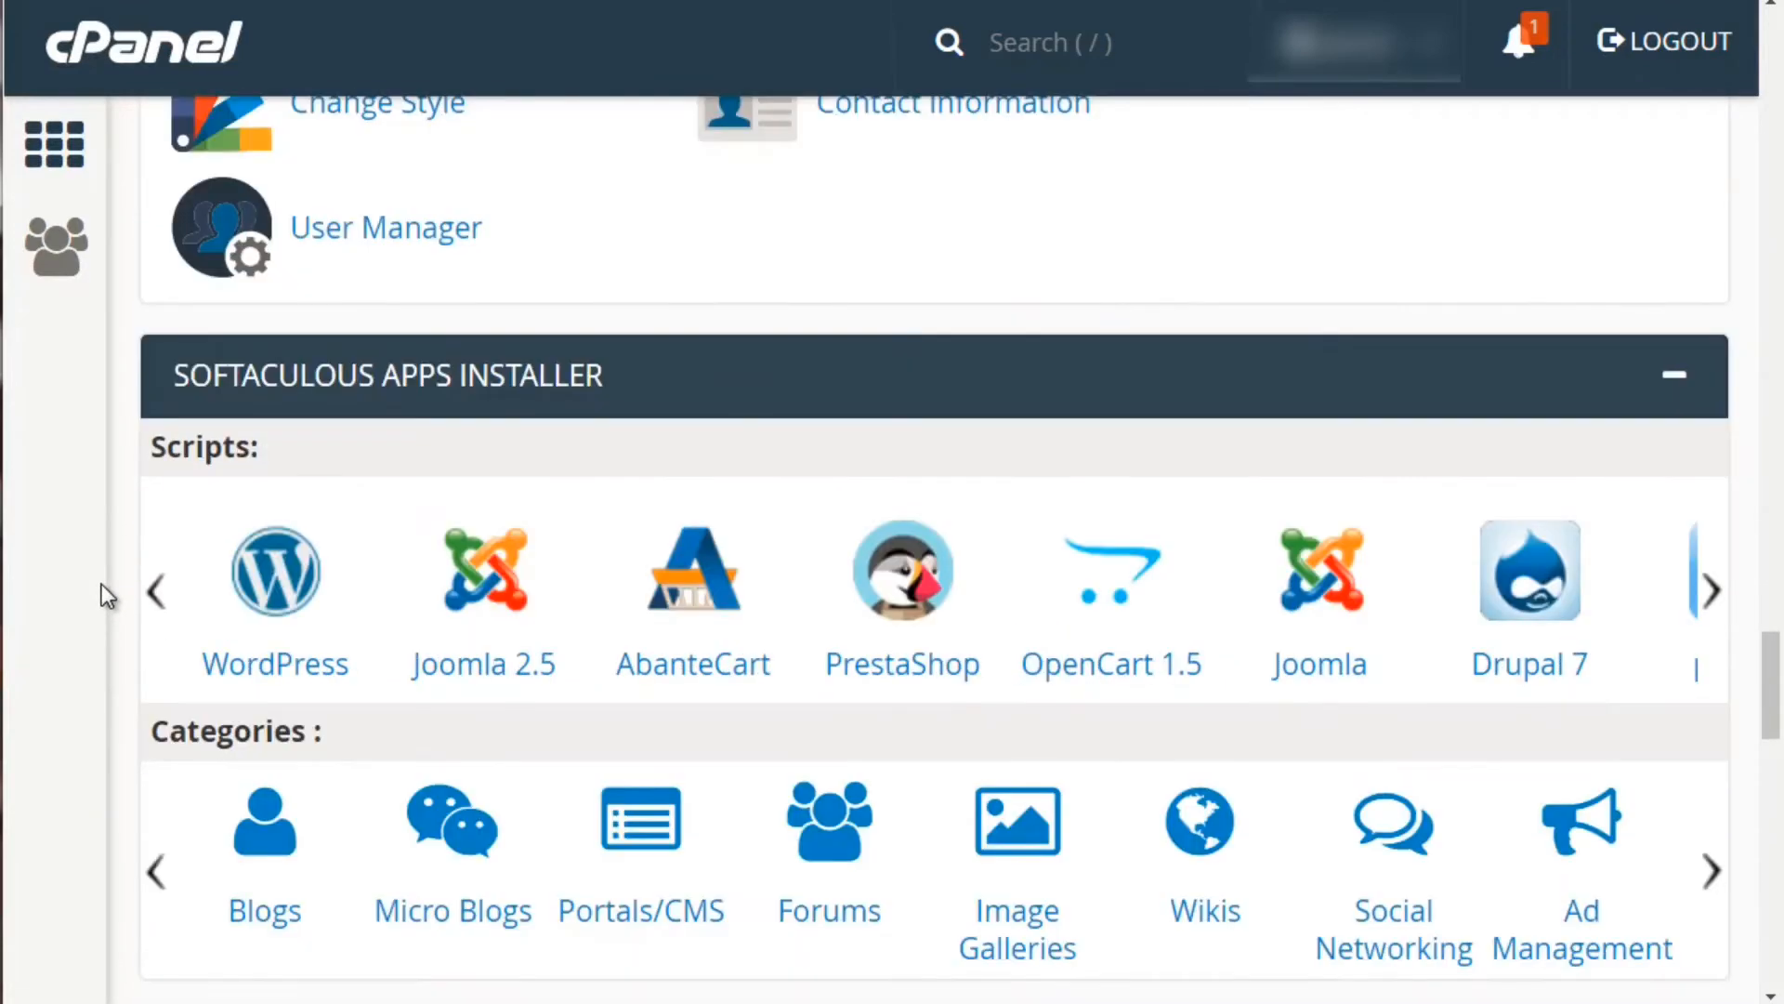
scroll(102, 583, "down", 2)
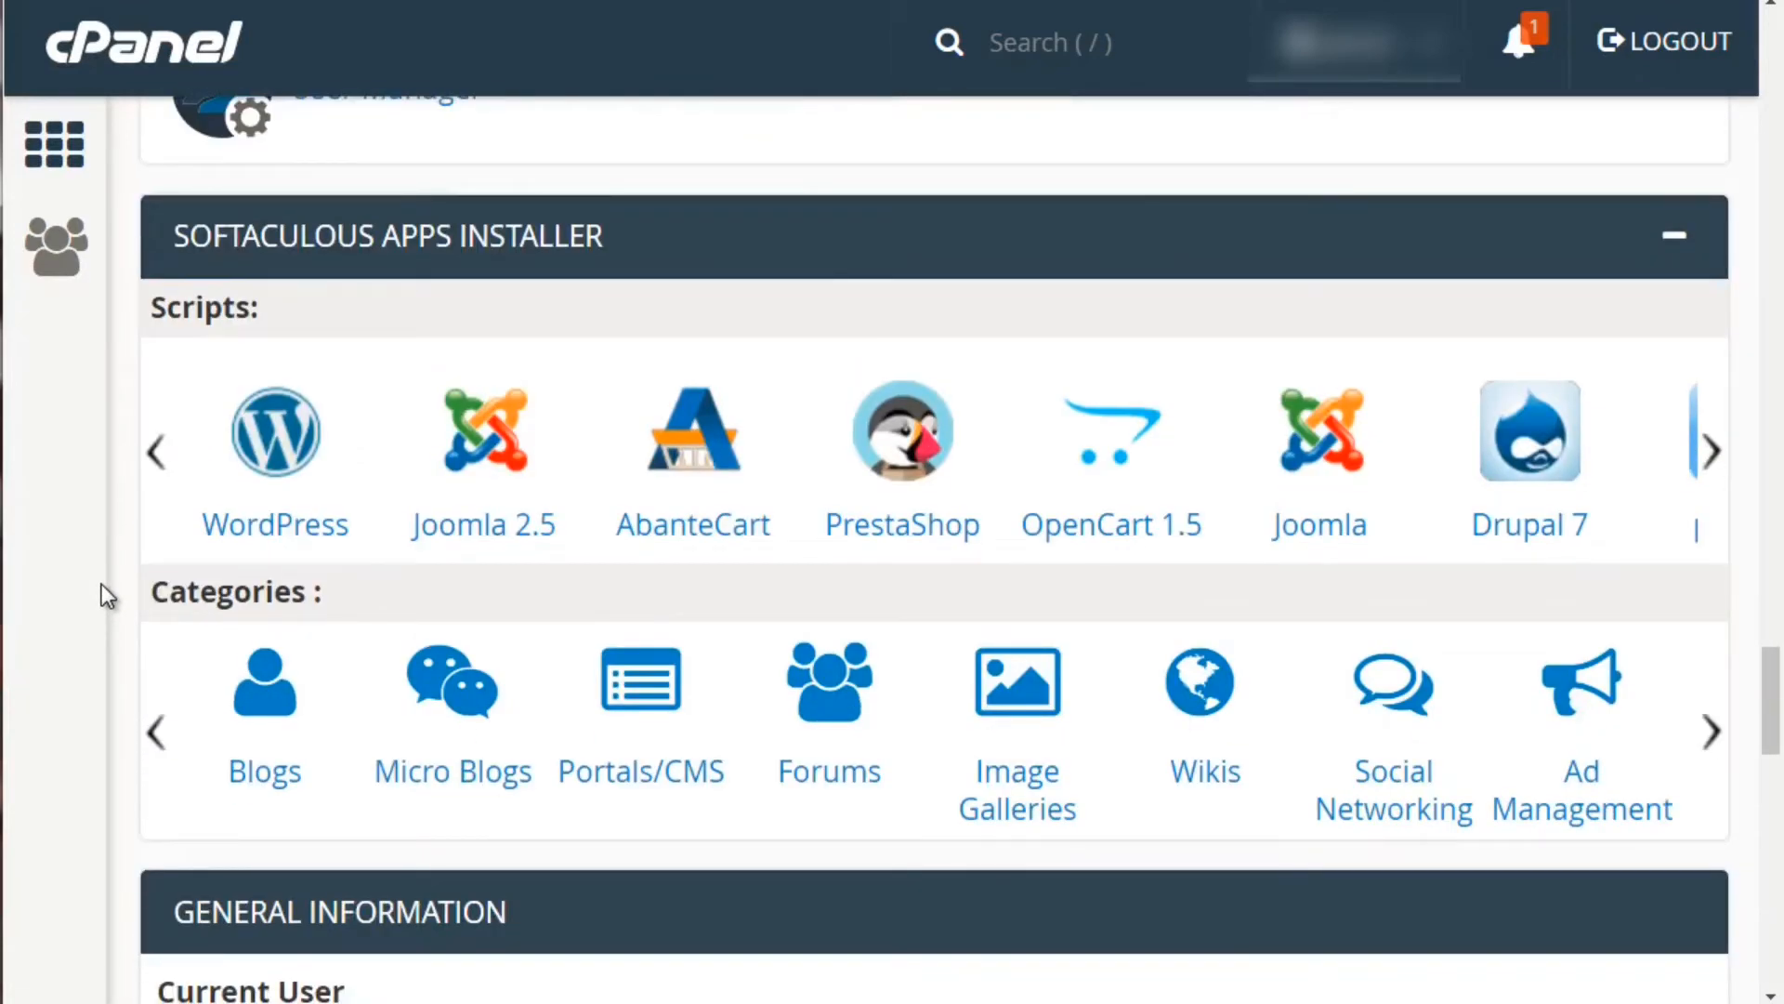
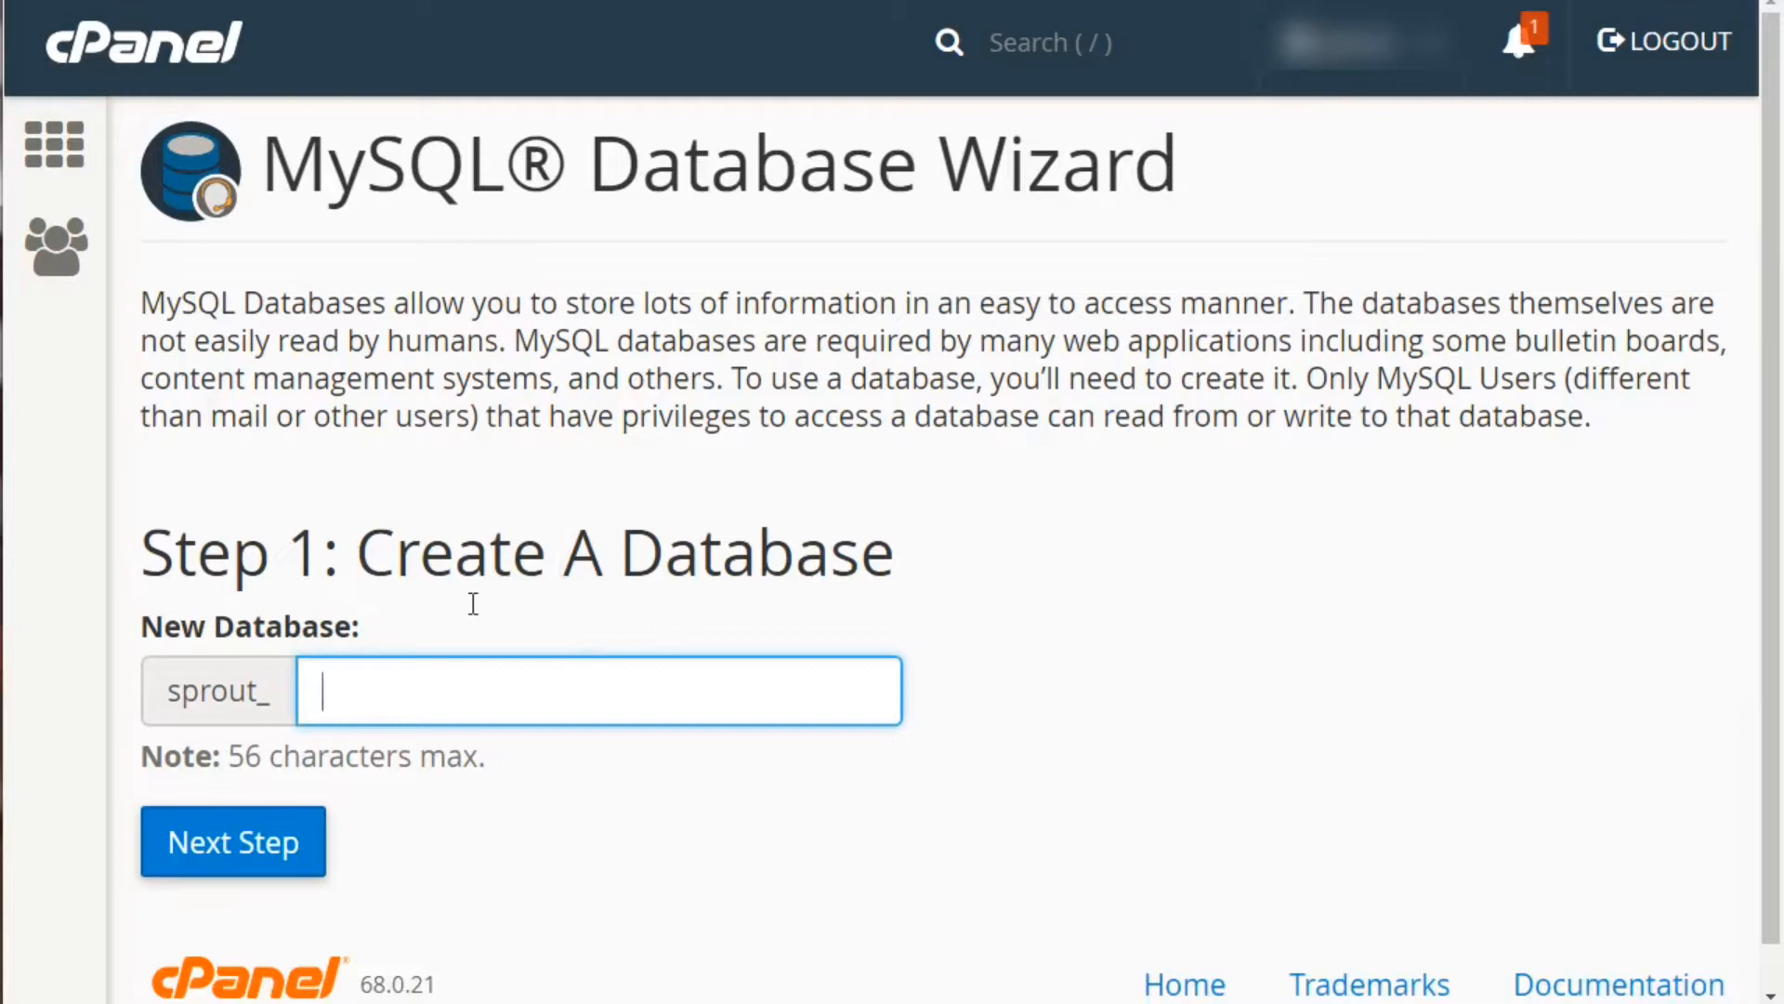
Name the new database sprout_dbbase and create it, moving to user creation
left_click(195, 693)
left_click_drag(168, 693, 271, 701)
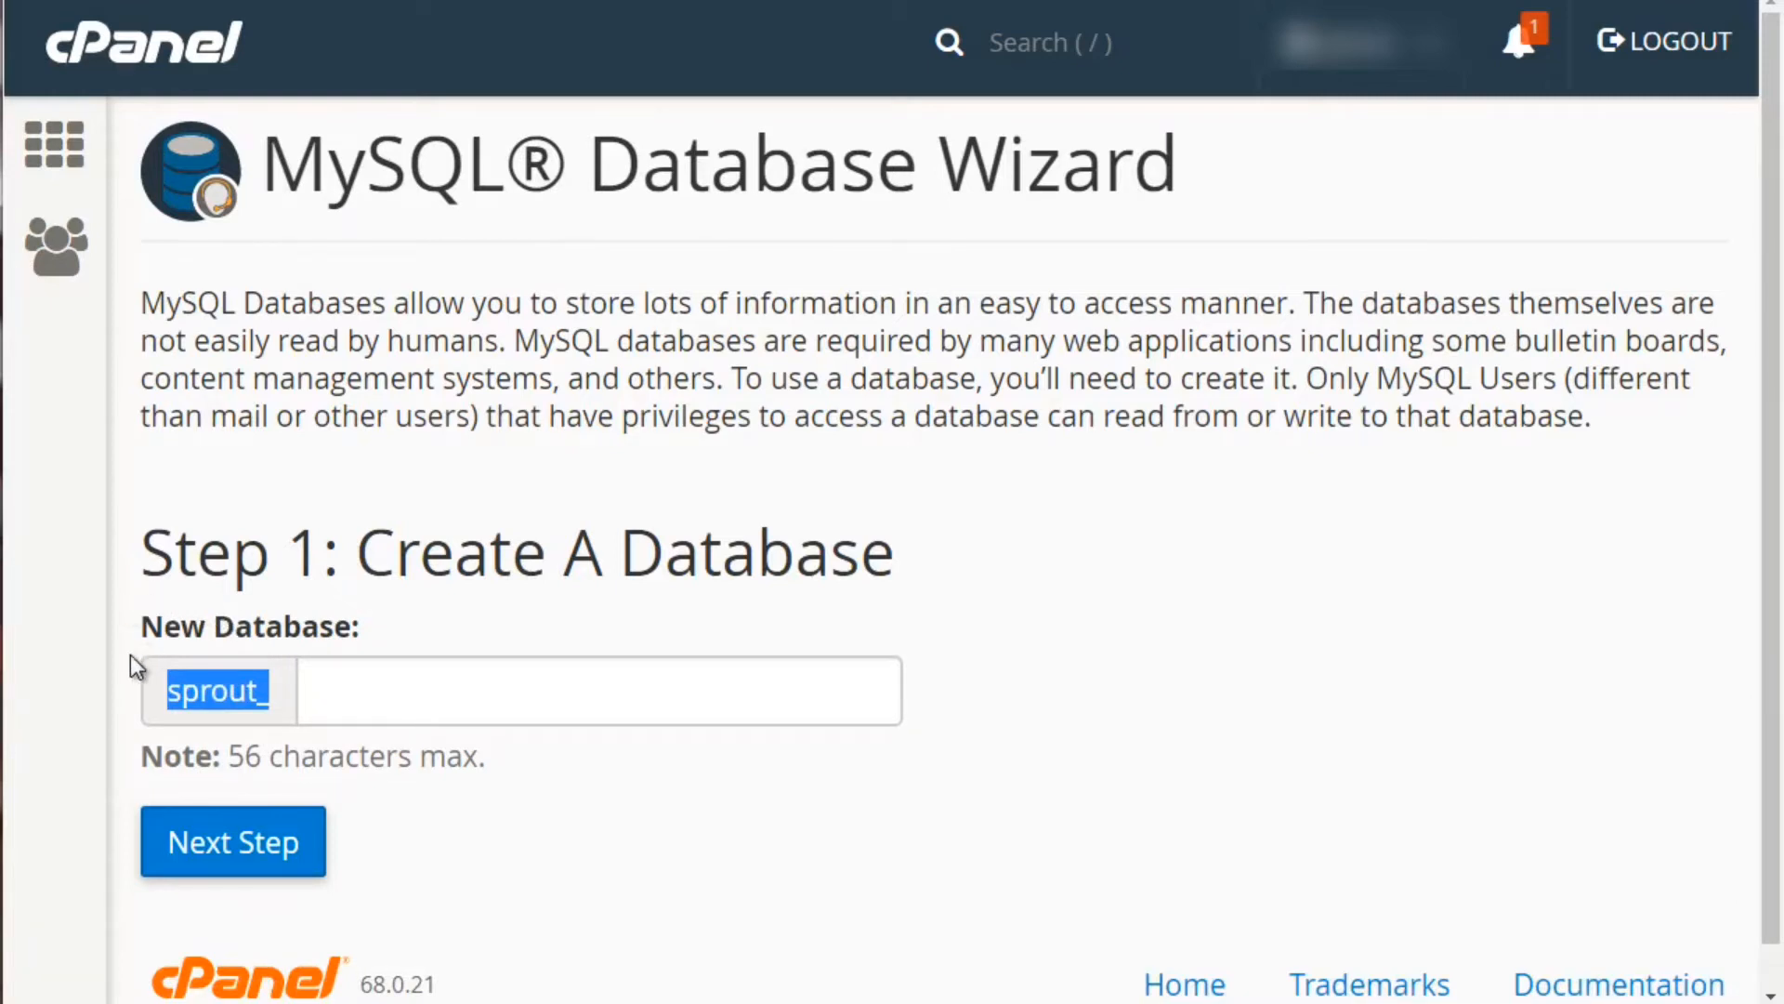
left_click(191, 688)
left_click(403, 686)
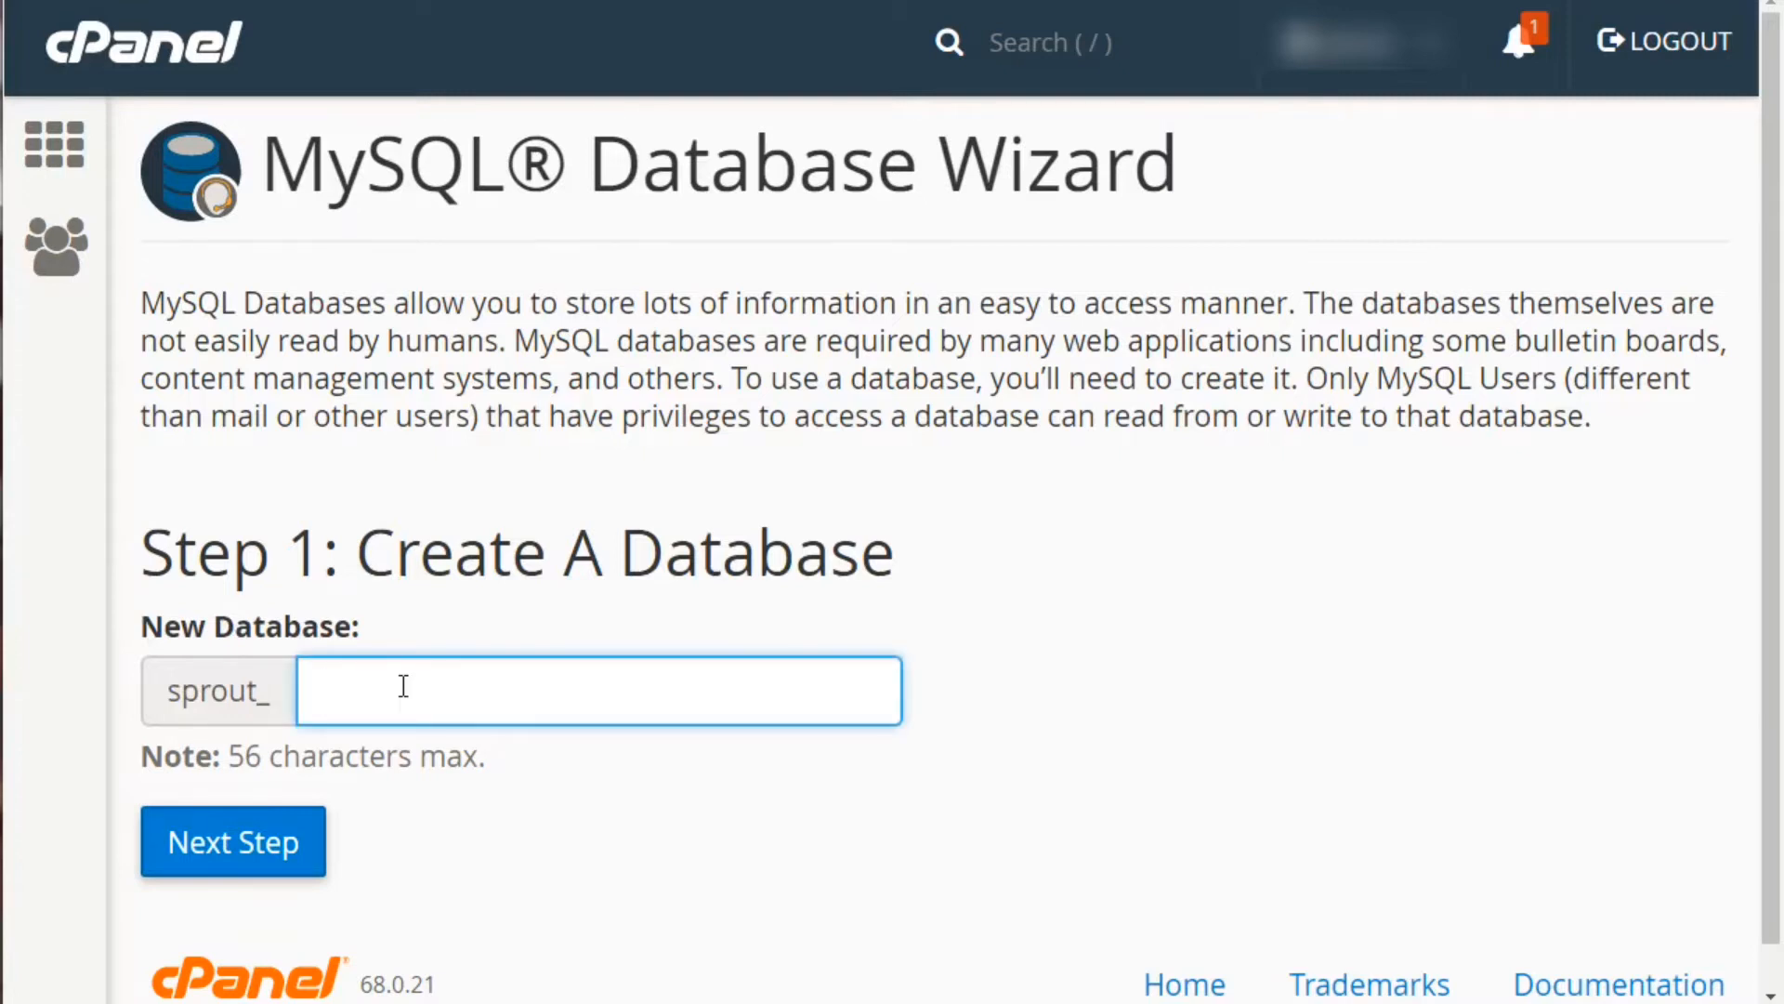
type("dbbase")
left_click(512, 562)
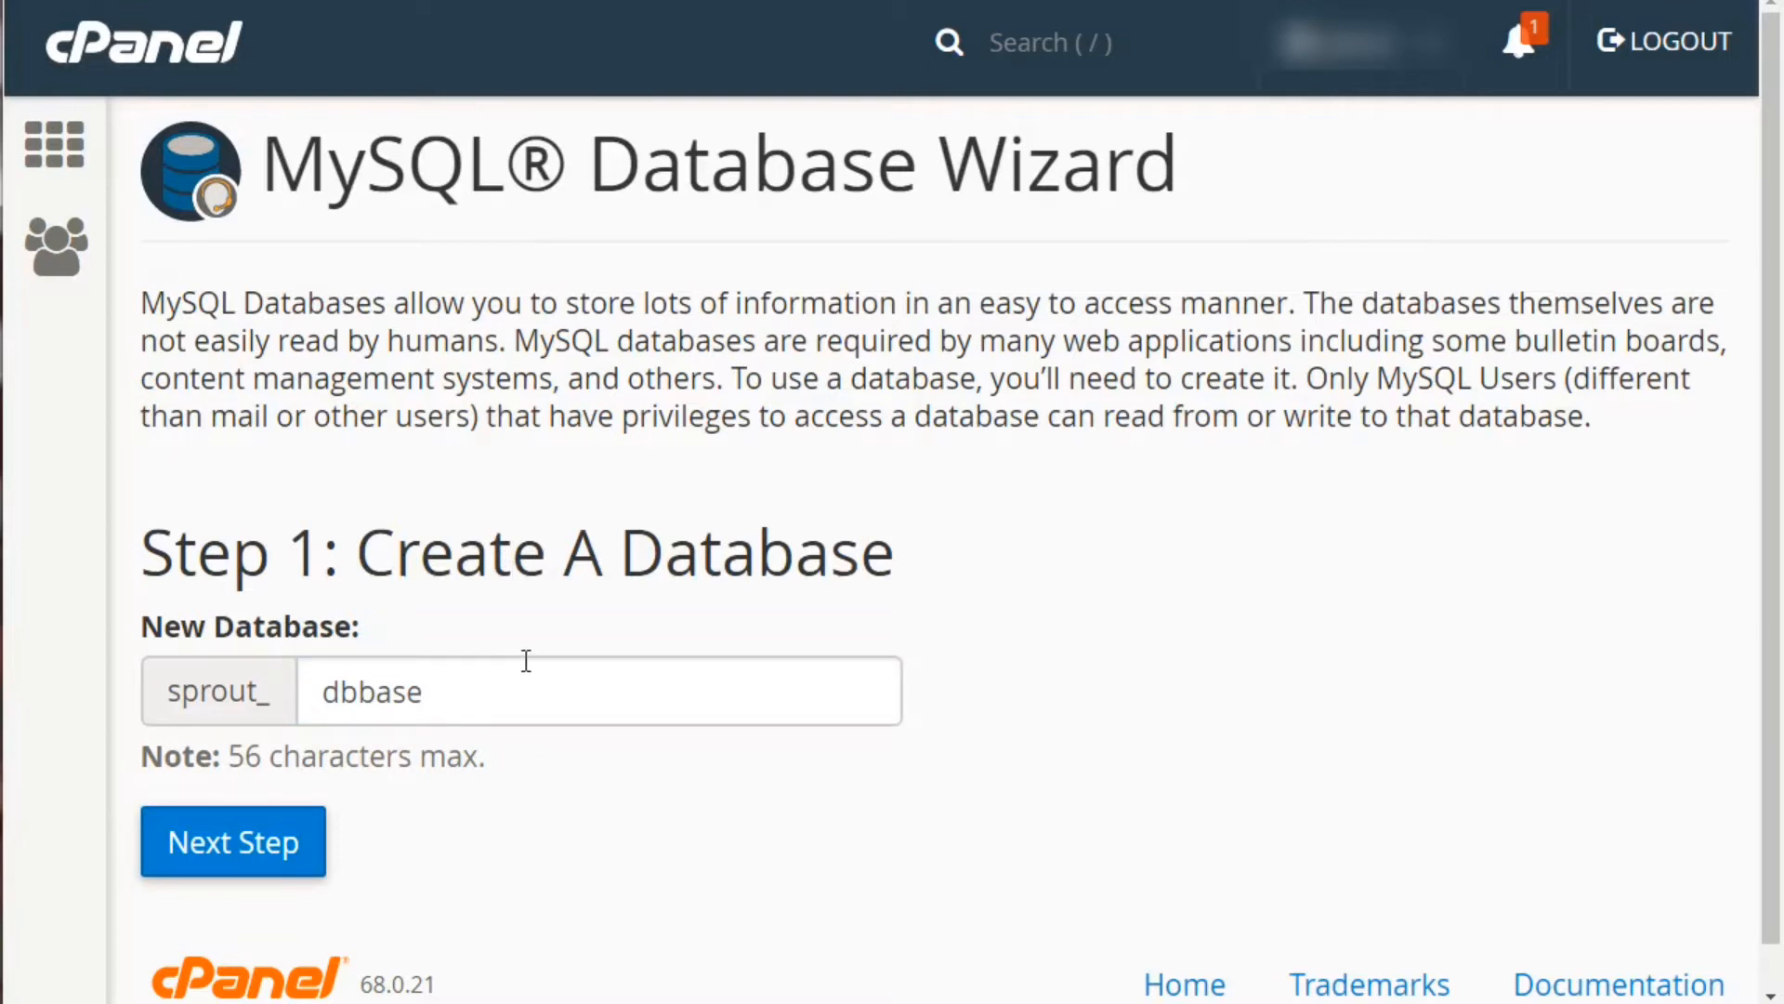
left_click(276, 861)
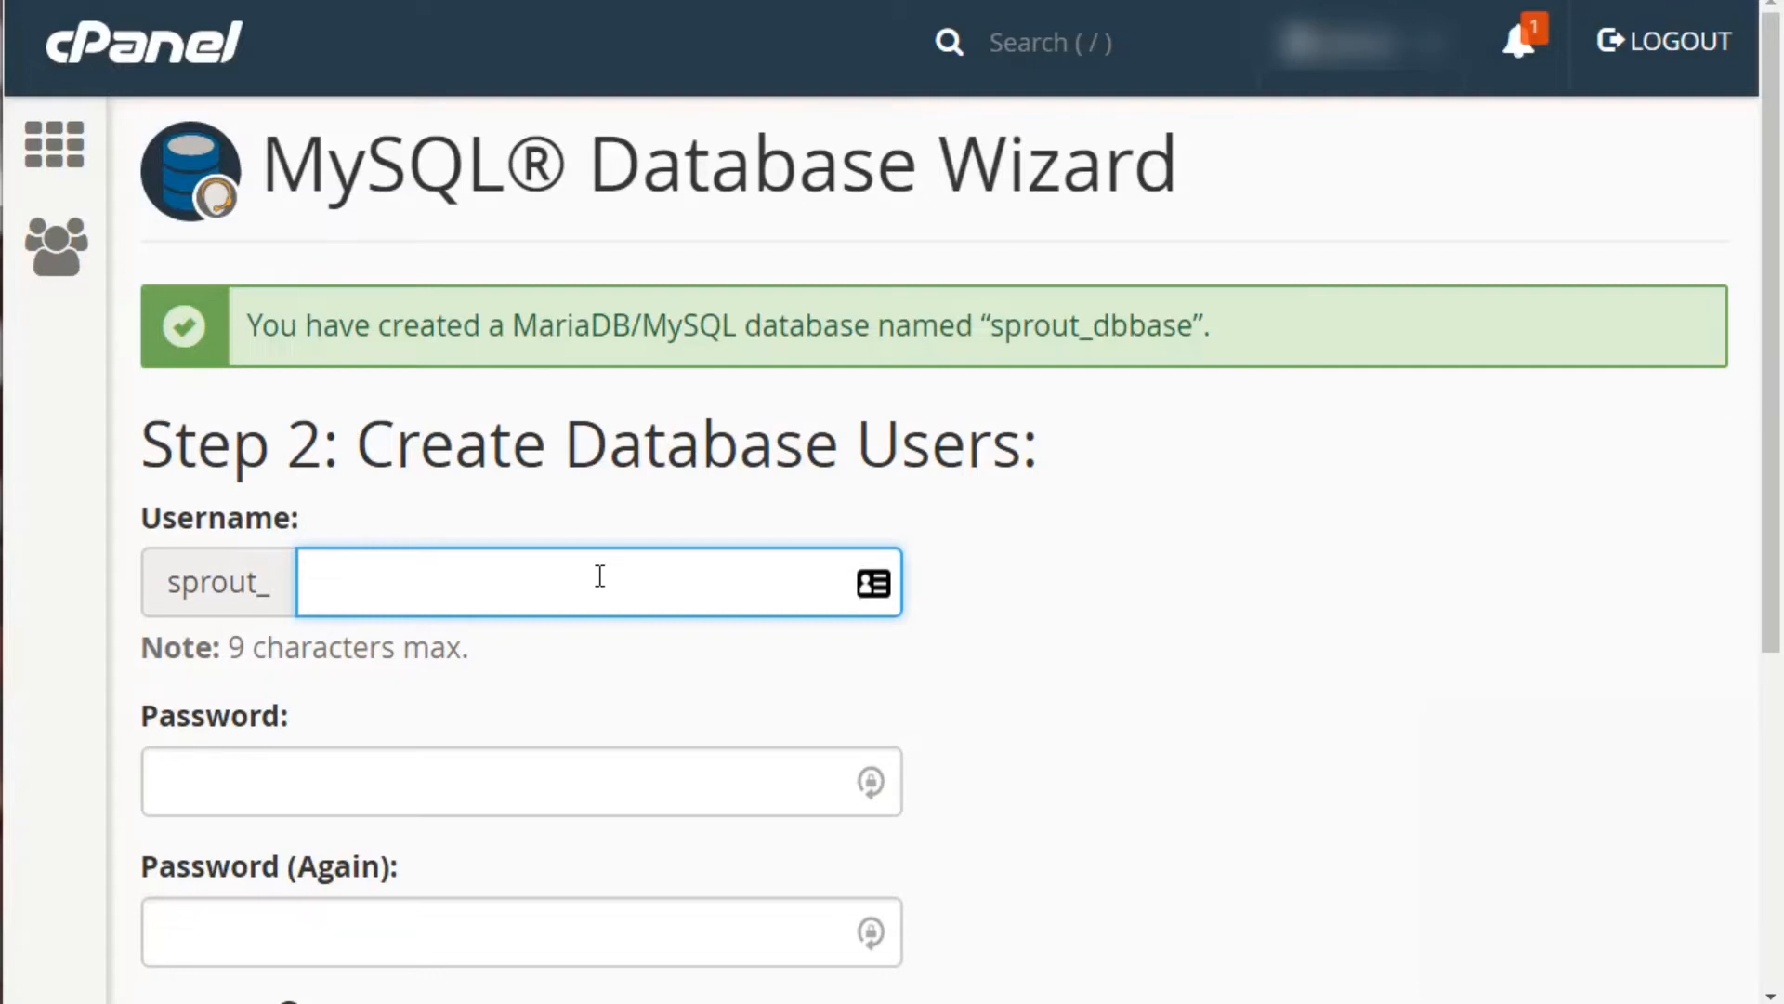
Create the MySQL user sprout_user1 with a password from the Password Generator
type("user1")
key("Tab")
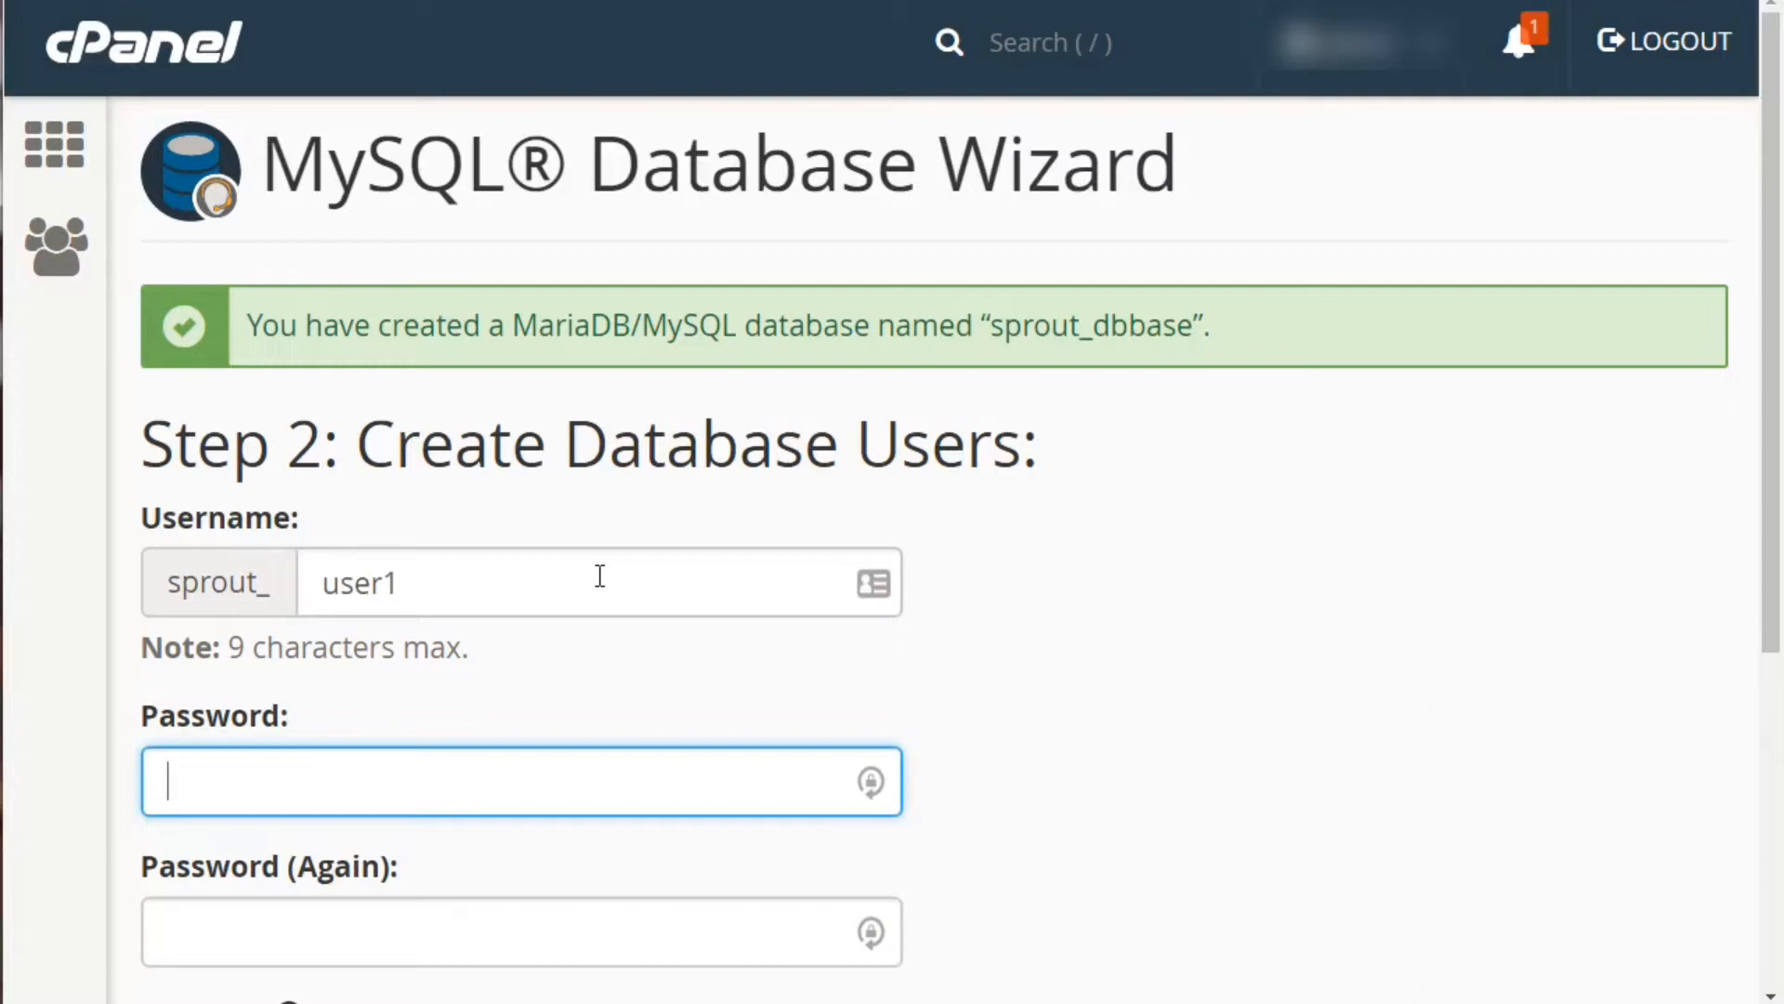
scroll(600, 576, "down", 3)
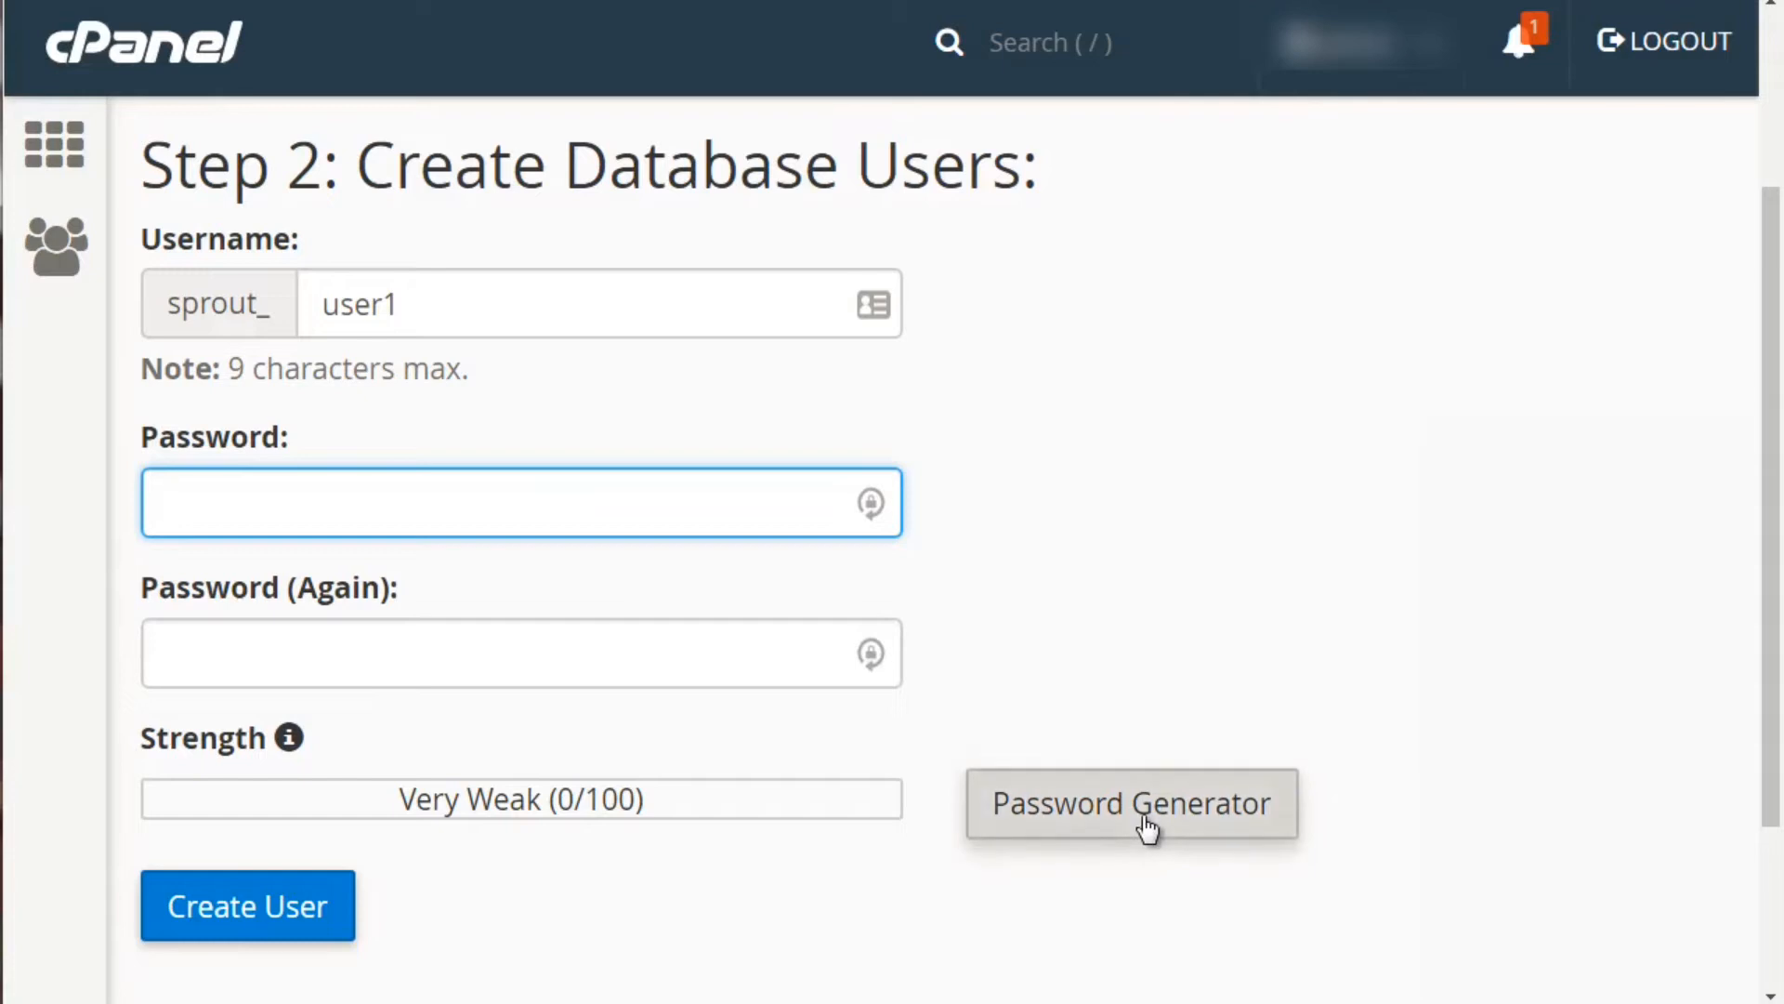
left_click(1143, 817)
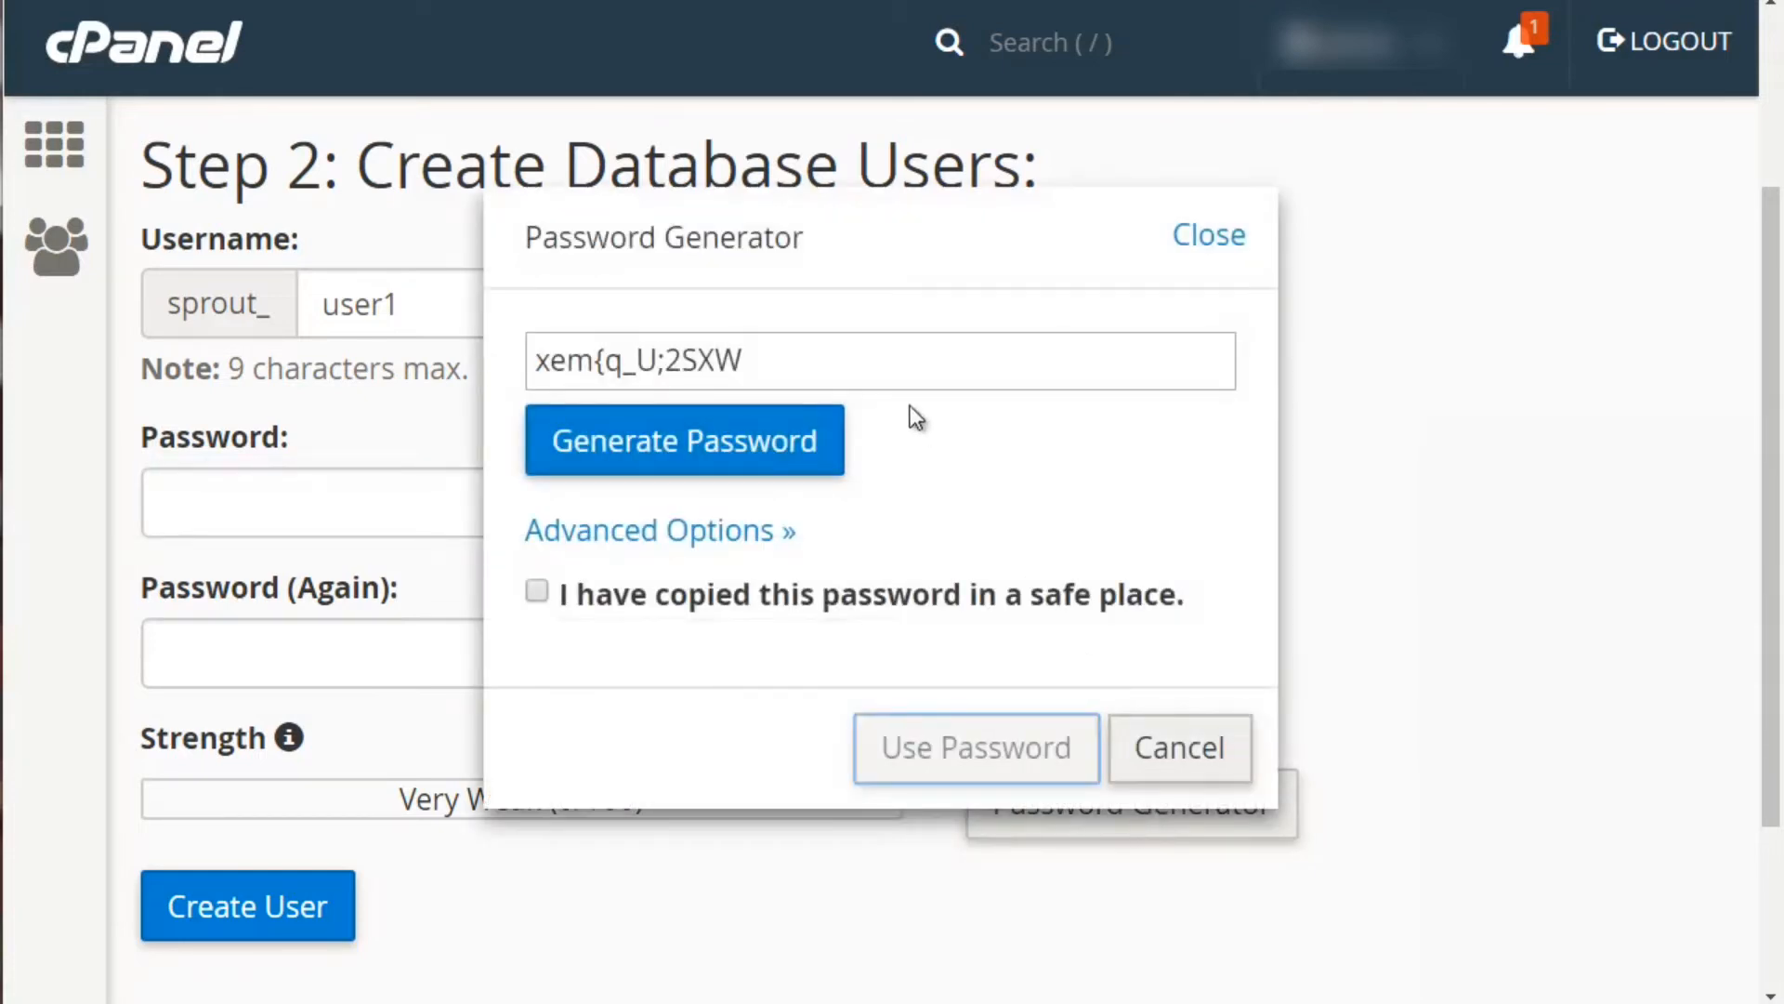
left_click_drag(795, 356, 534, 360)
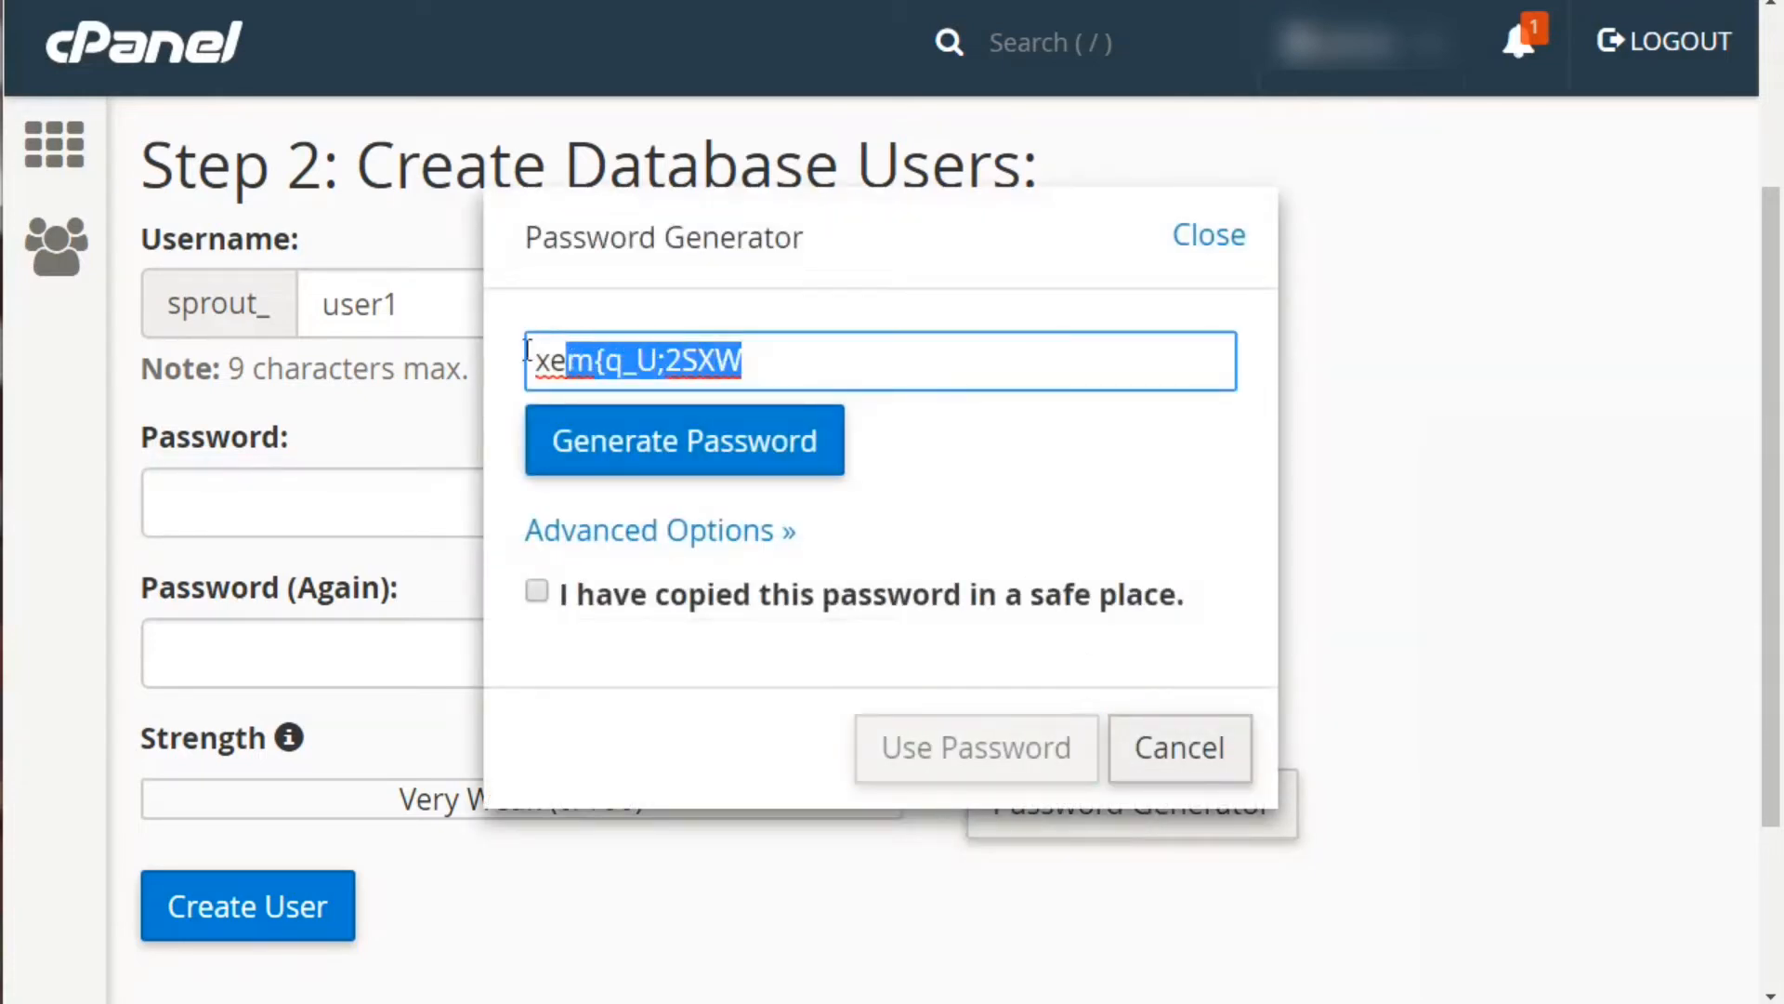
left_click(674, 467)
left_click(678, 465)
left_click(678, 468)
left_click(678, 468)
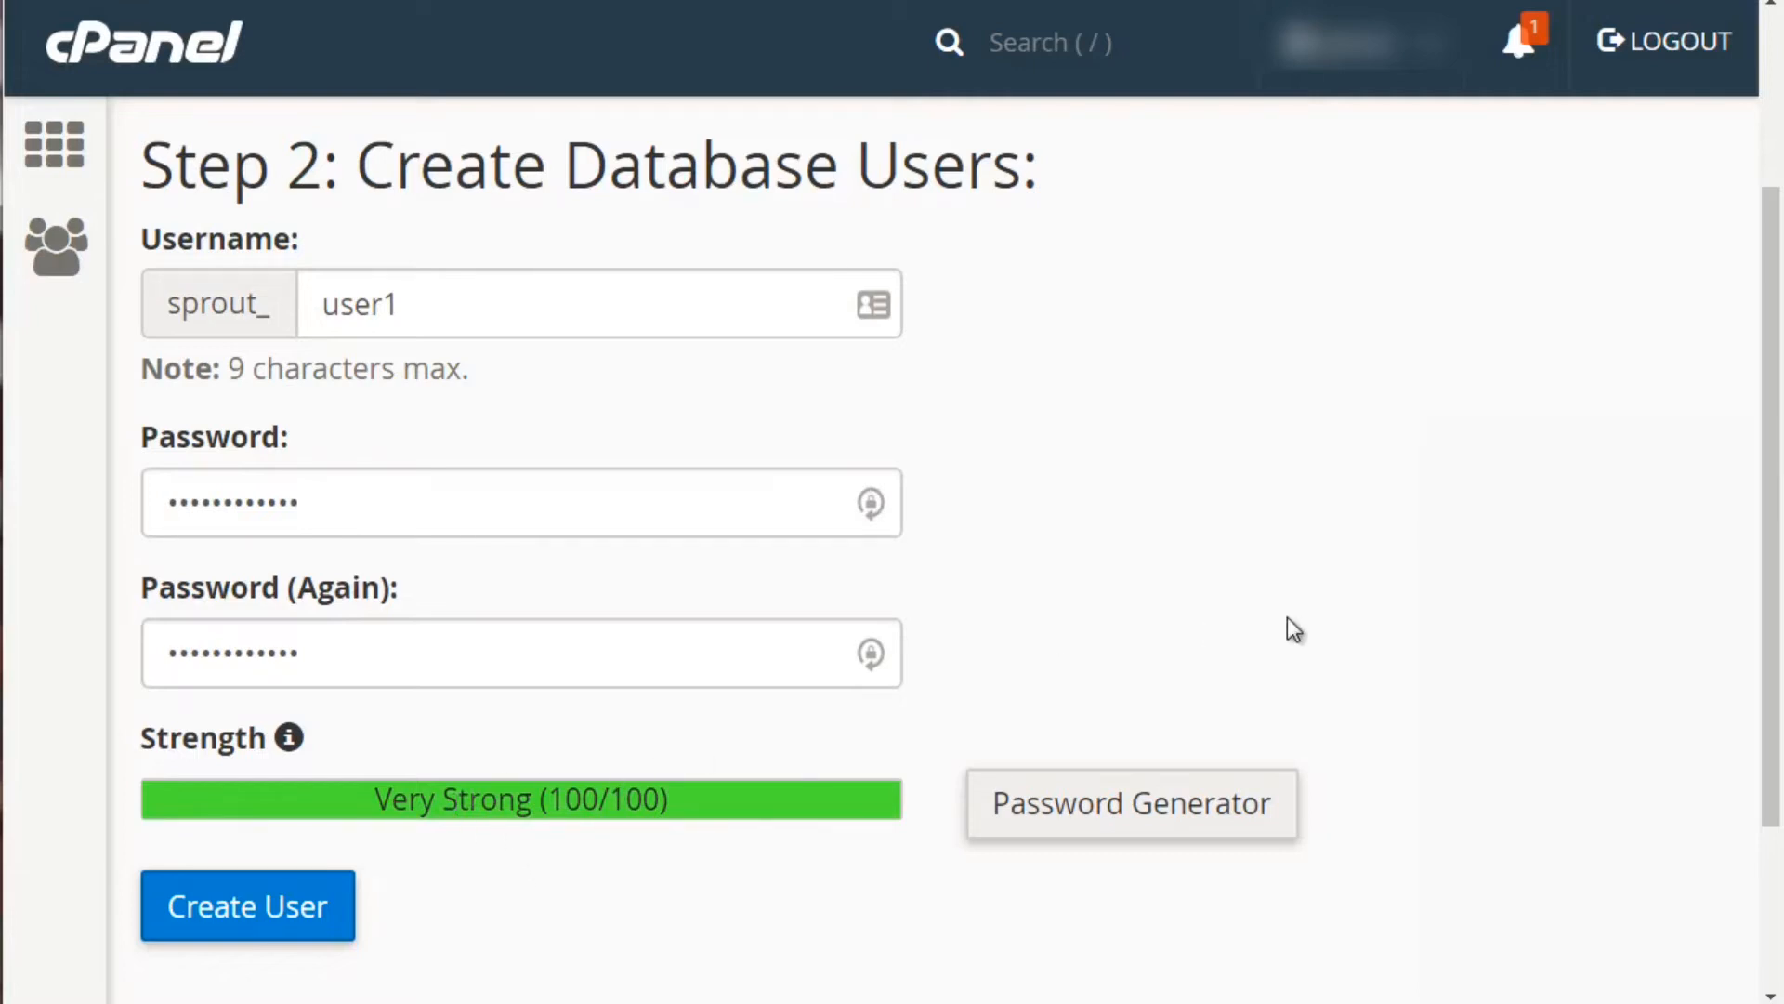
scroll(651, 720, "down", 3)
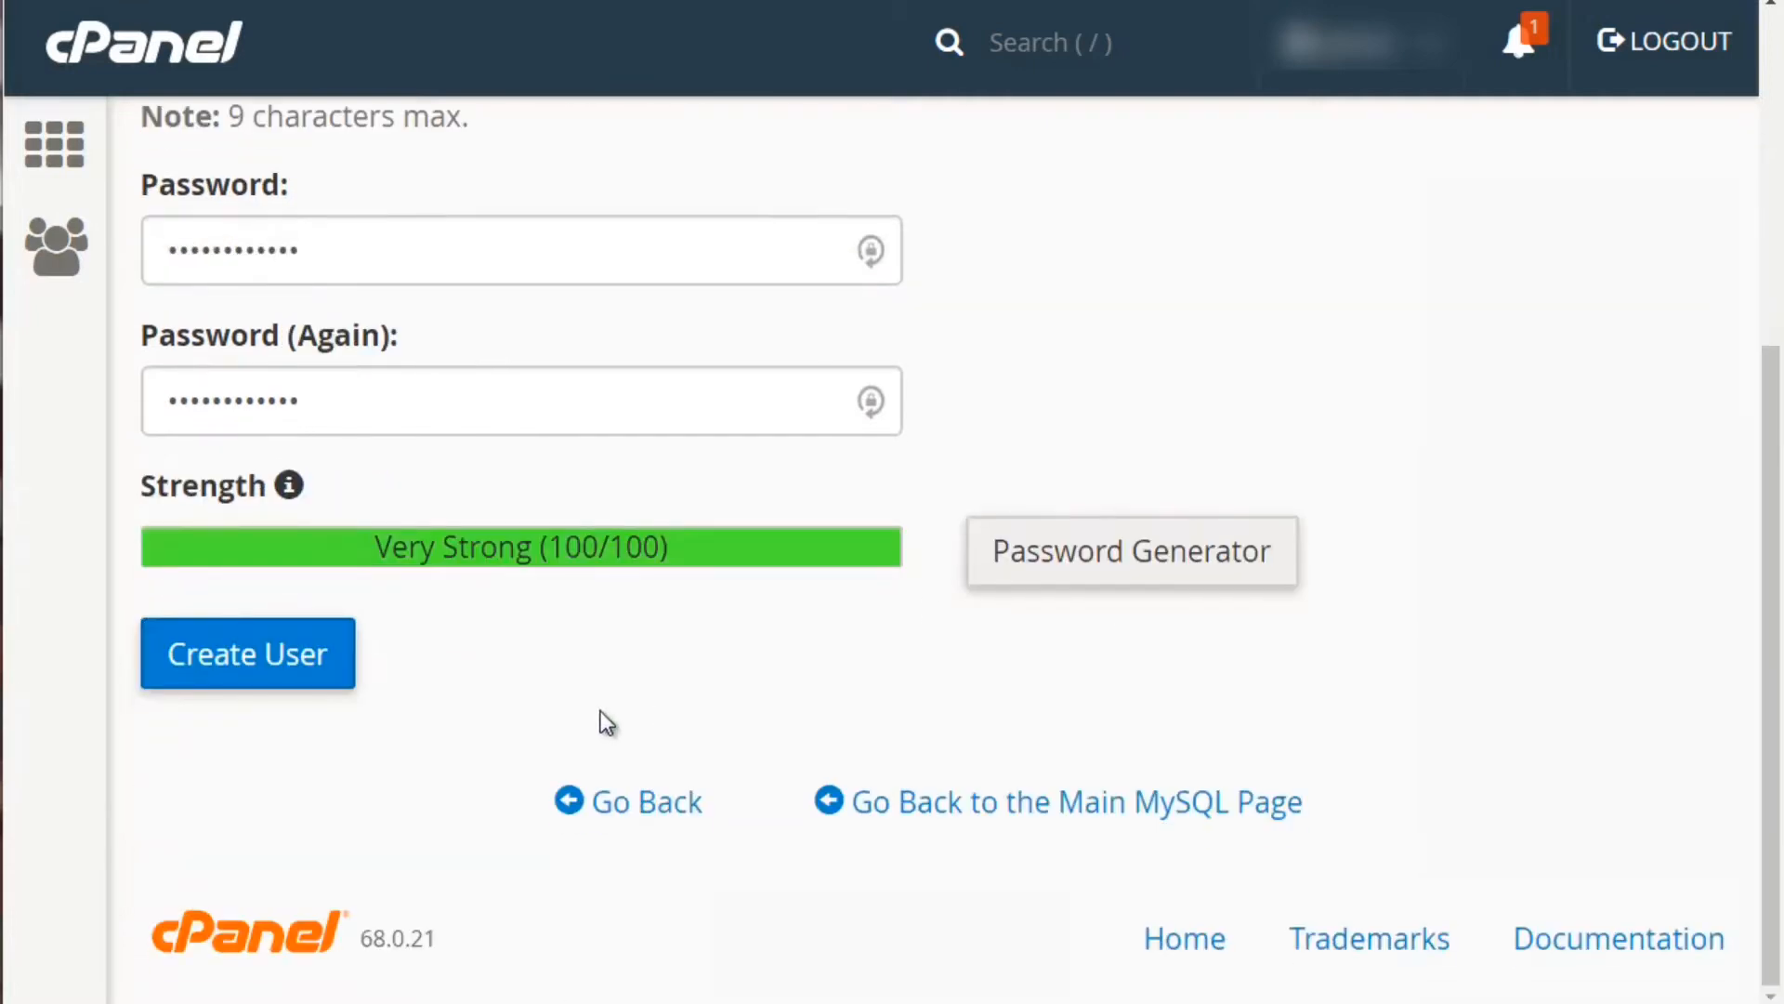
left_click(311, 665)
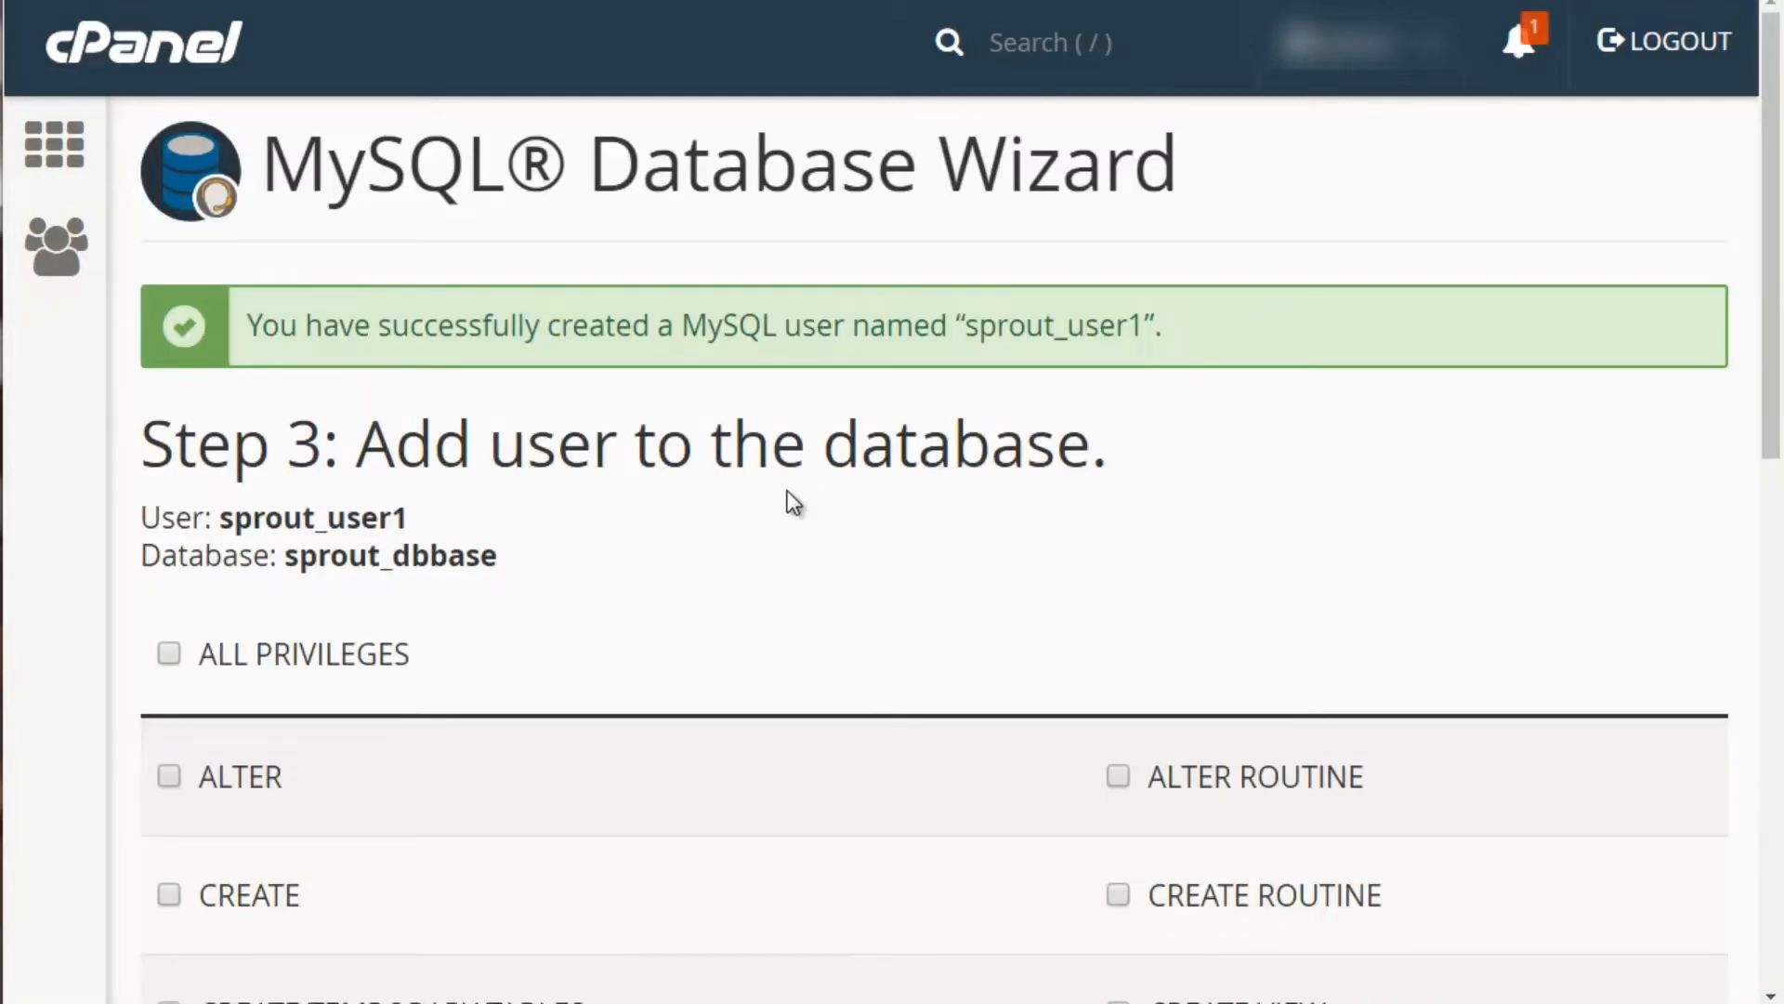
Grant sprout_user1 ALL PRIVILEGES on sprout_dbbase and complete the wizard
scroll(793, 502, "down", 3)
scroll(793, 502, "down", 2)
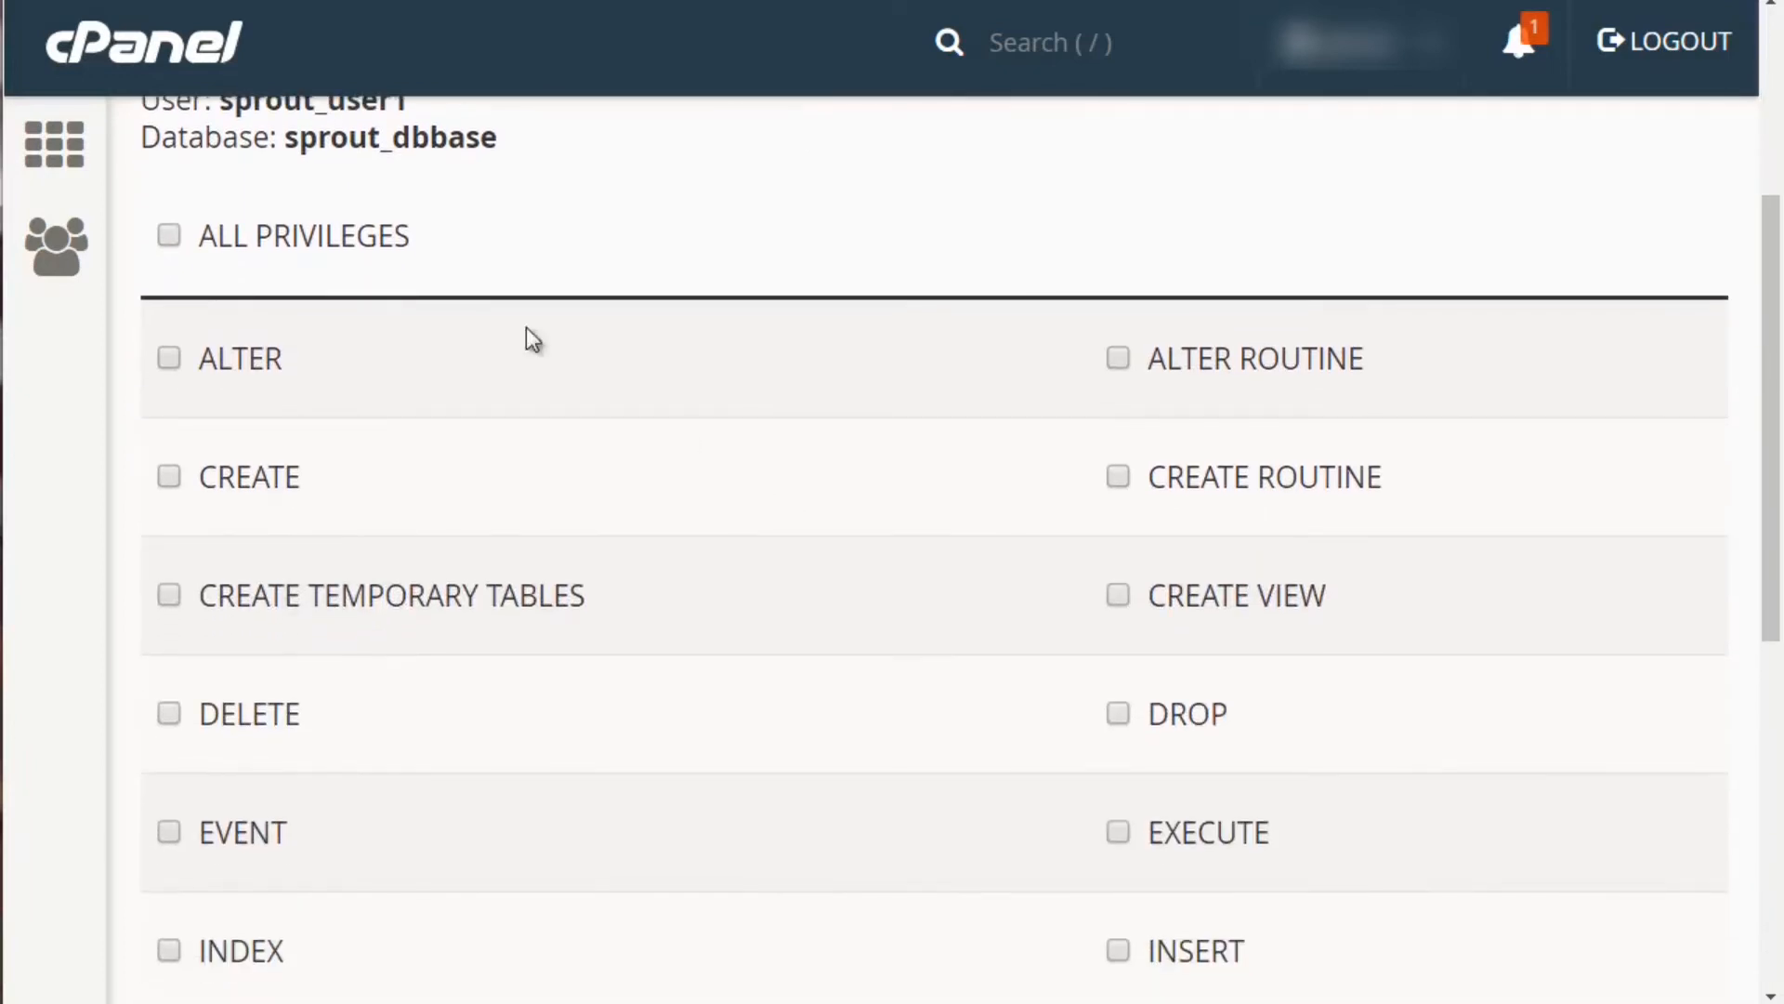
left_click(169, 237)
scroll(632, 536, "down", 6)
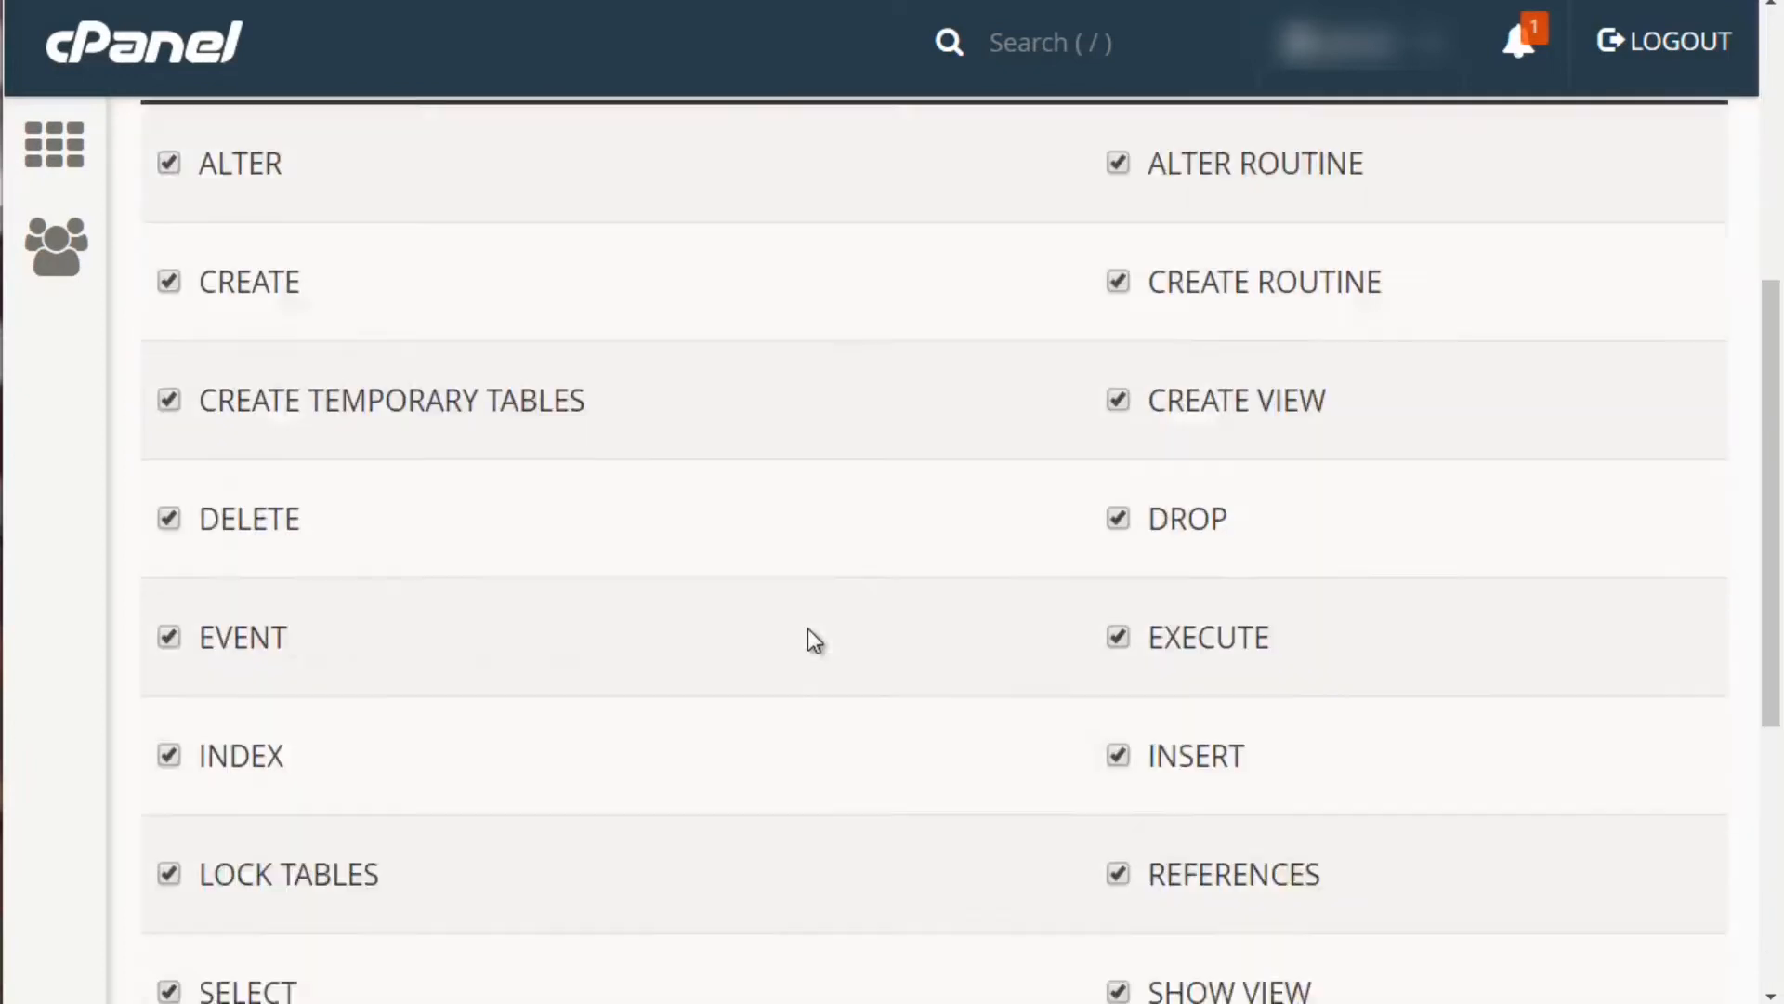
left_click(183, 915)
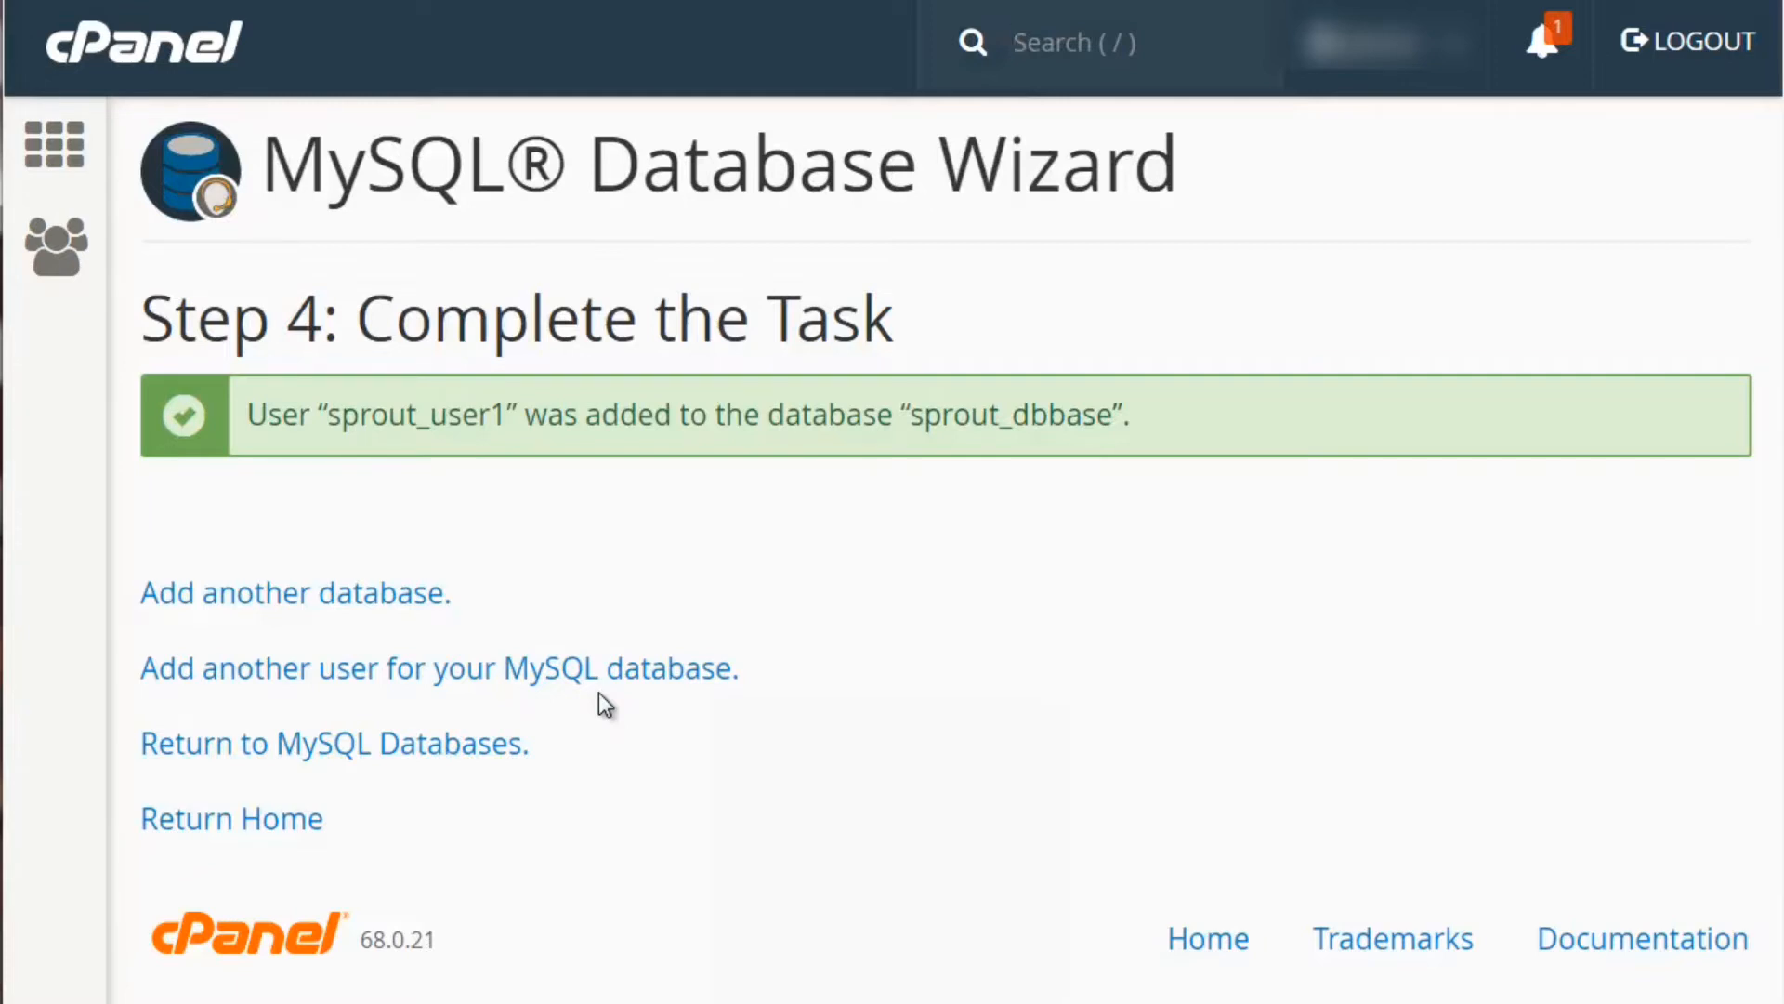
Launch a blank Notepad window floating over the cPanel page for notes
key("super")
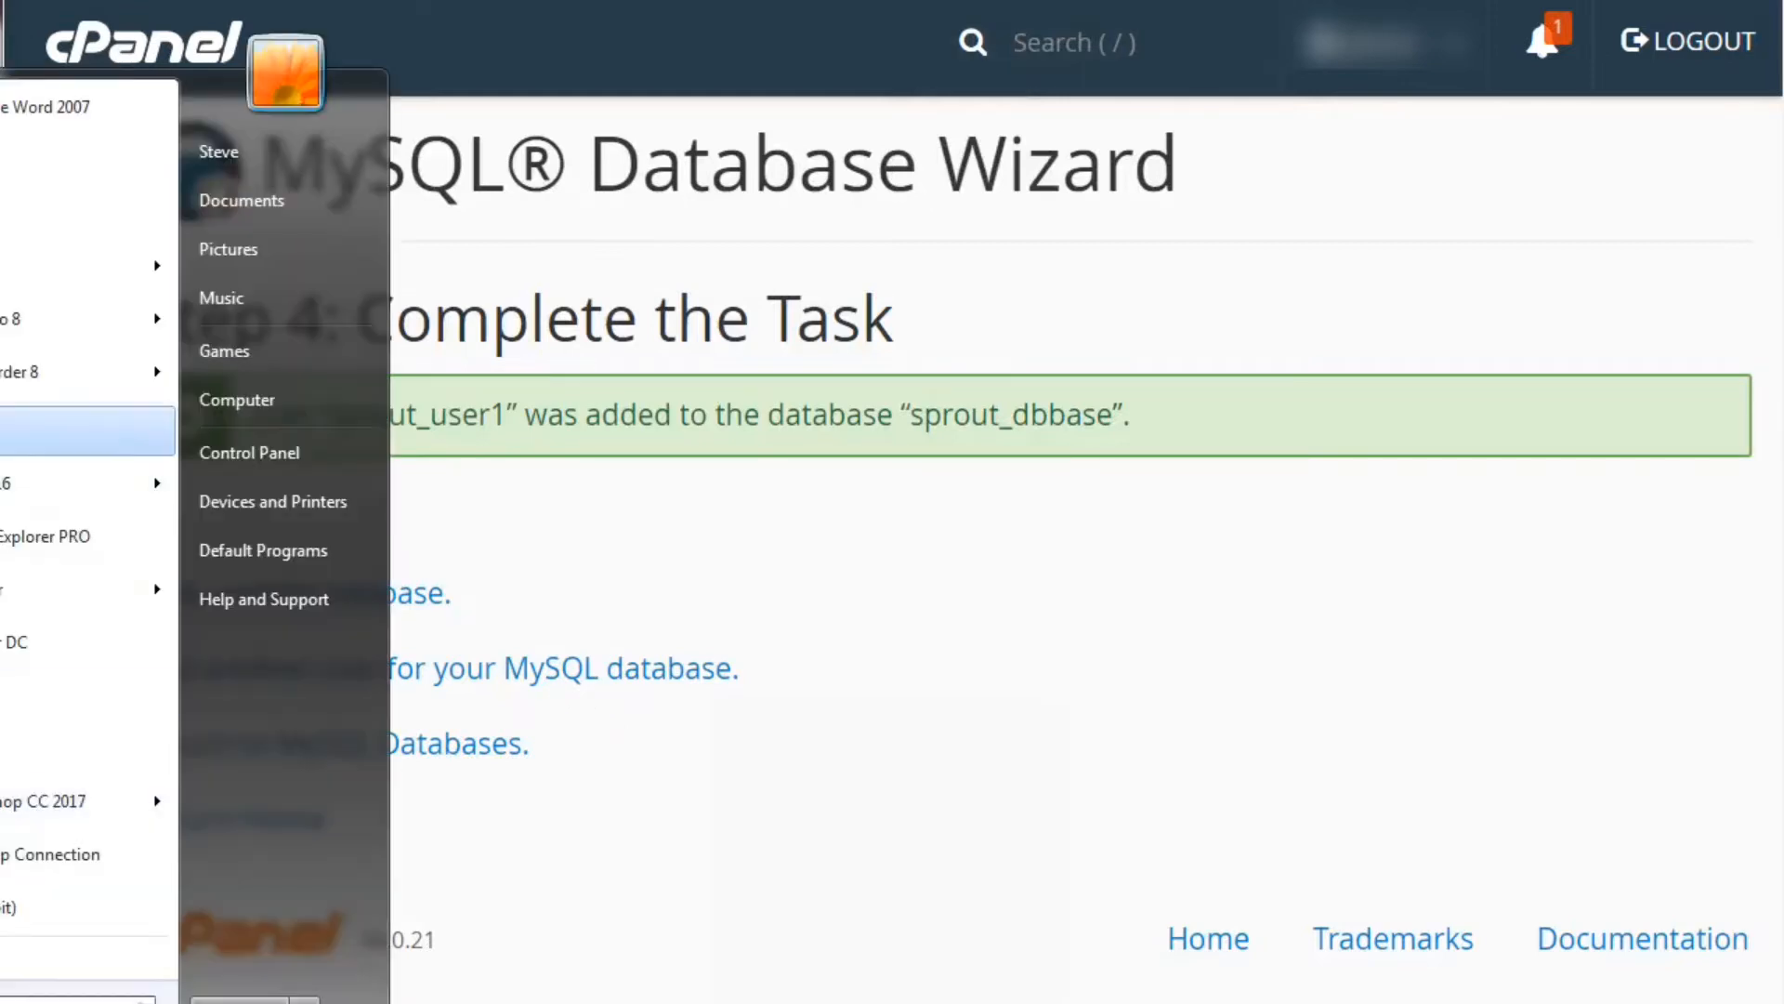
left_click(8, 228)
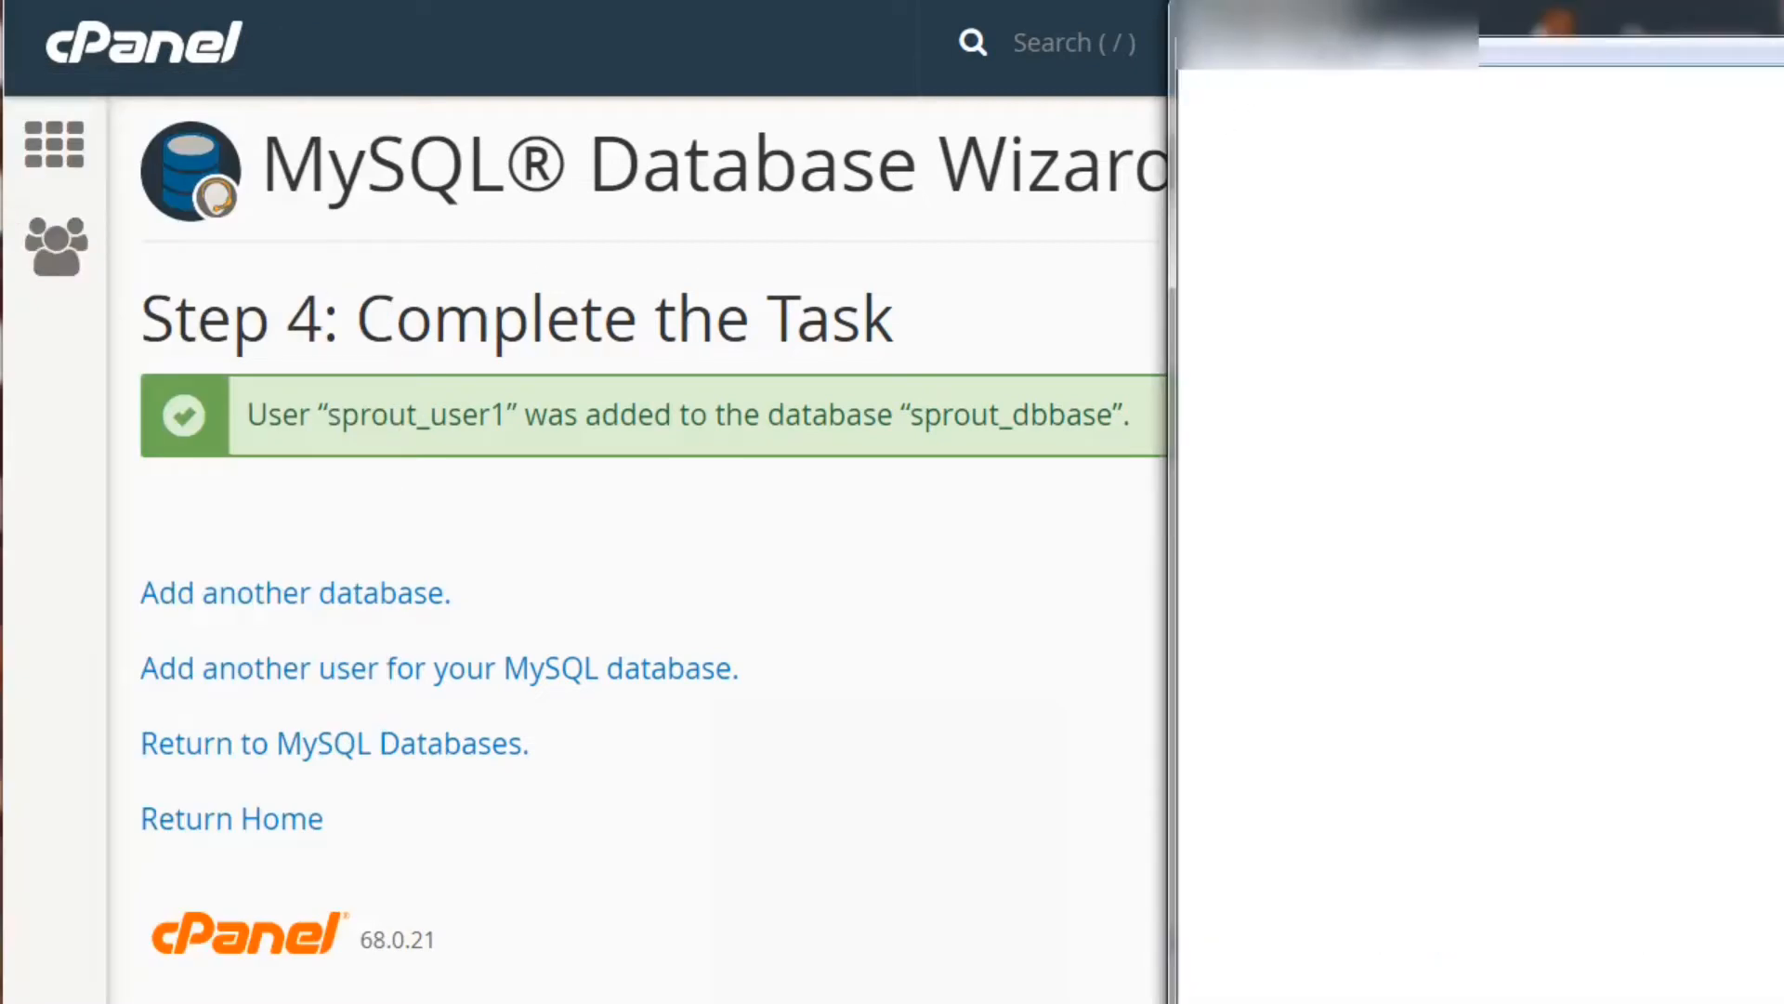
left_click_drag(1338, 37, 786, 564)
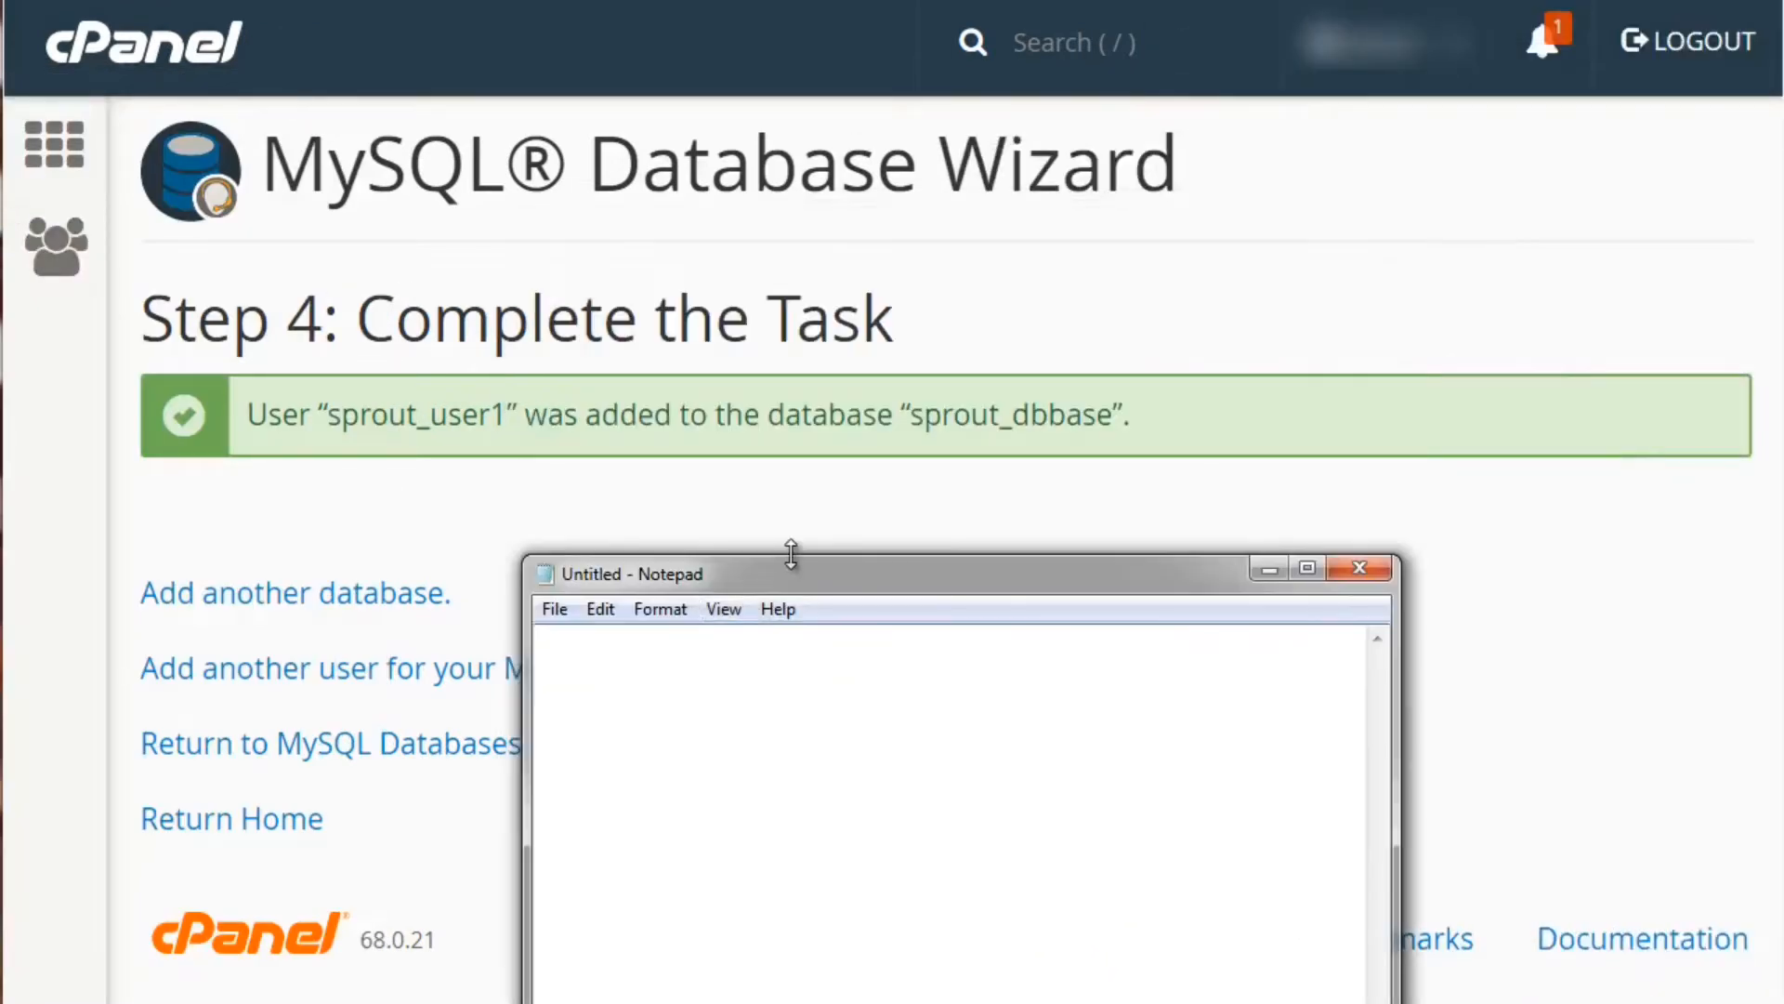
left_click(454, 433)
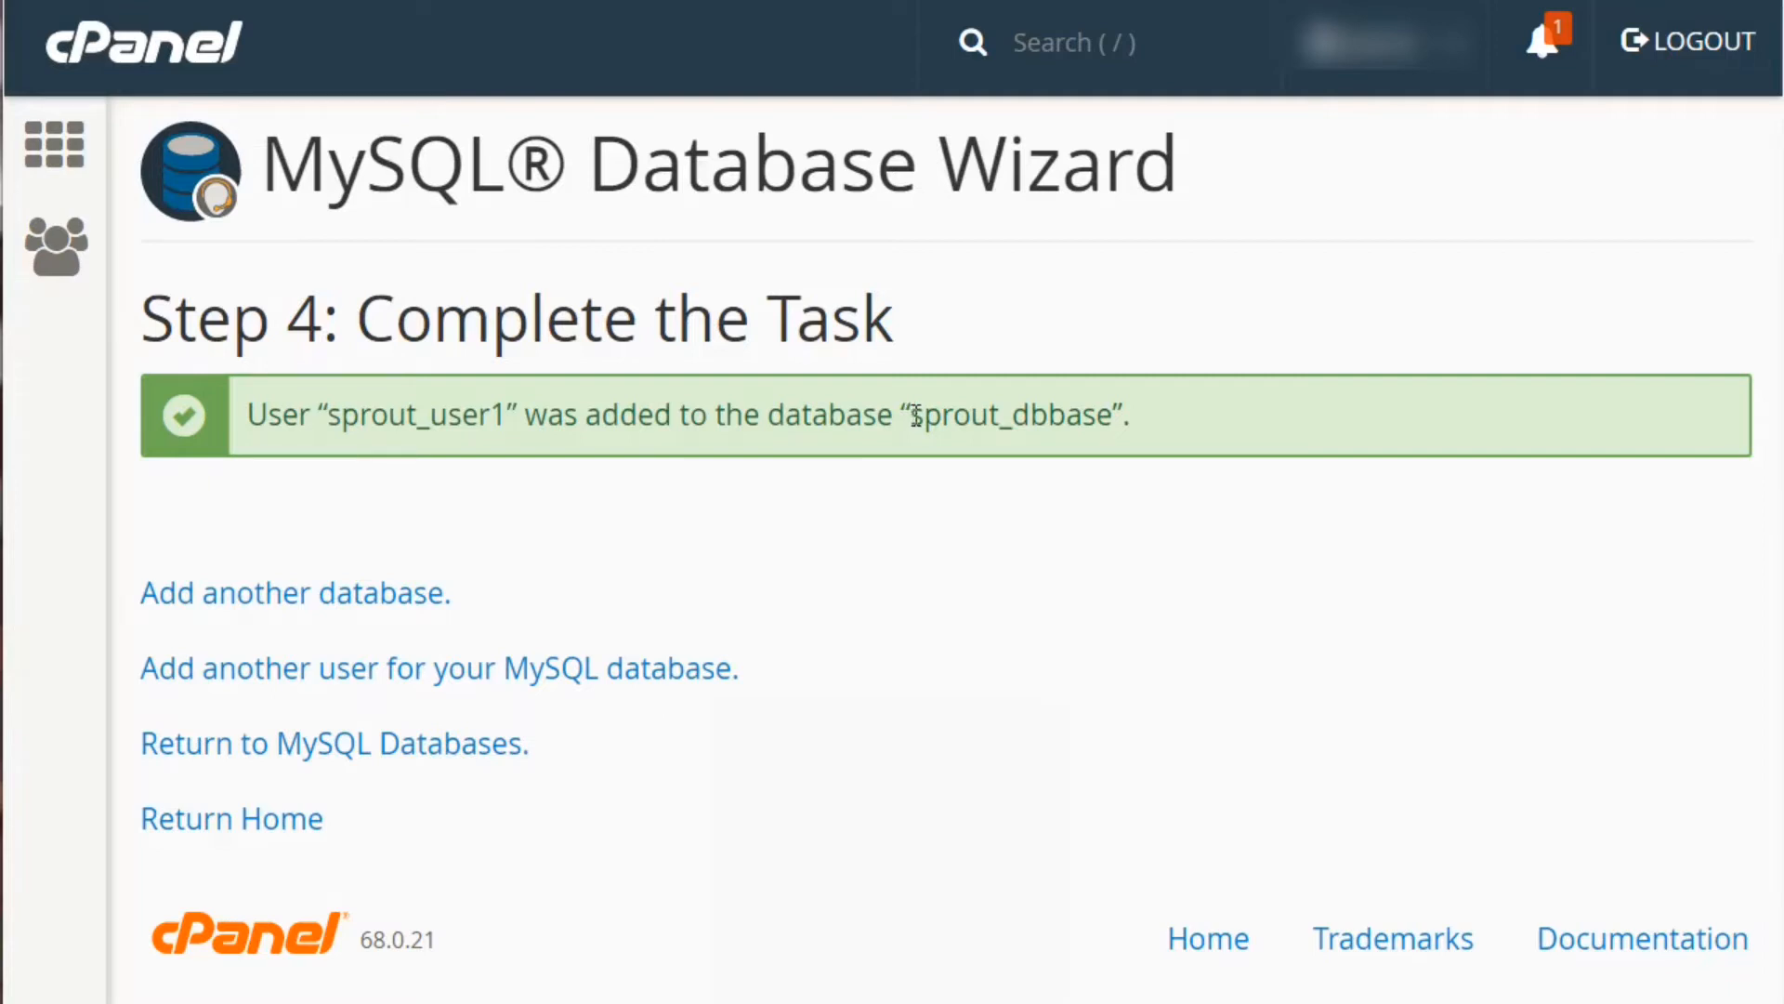
Record the line 'db = sprout_dbbase' in Notepad, copied from the wizard page
left_click_drag(912, 416, 1112, 416)
key("ctrl+c")
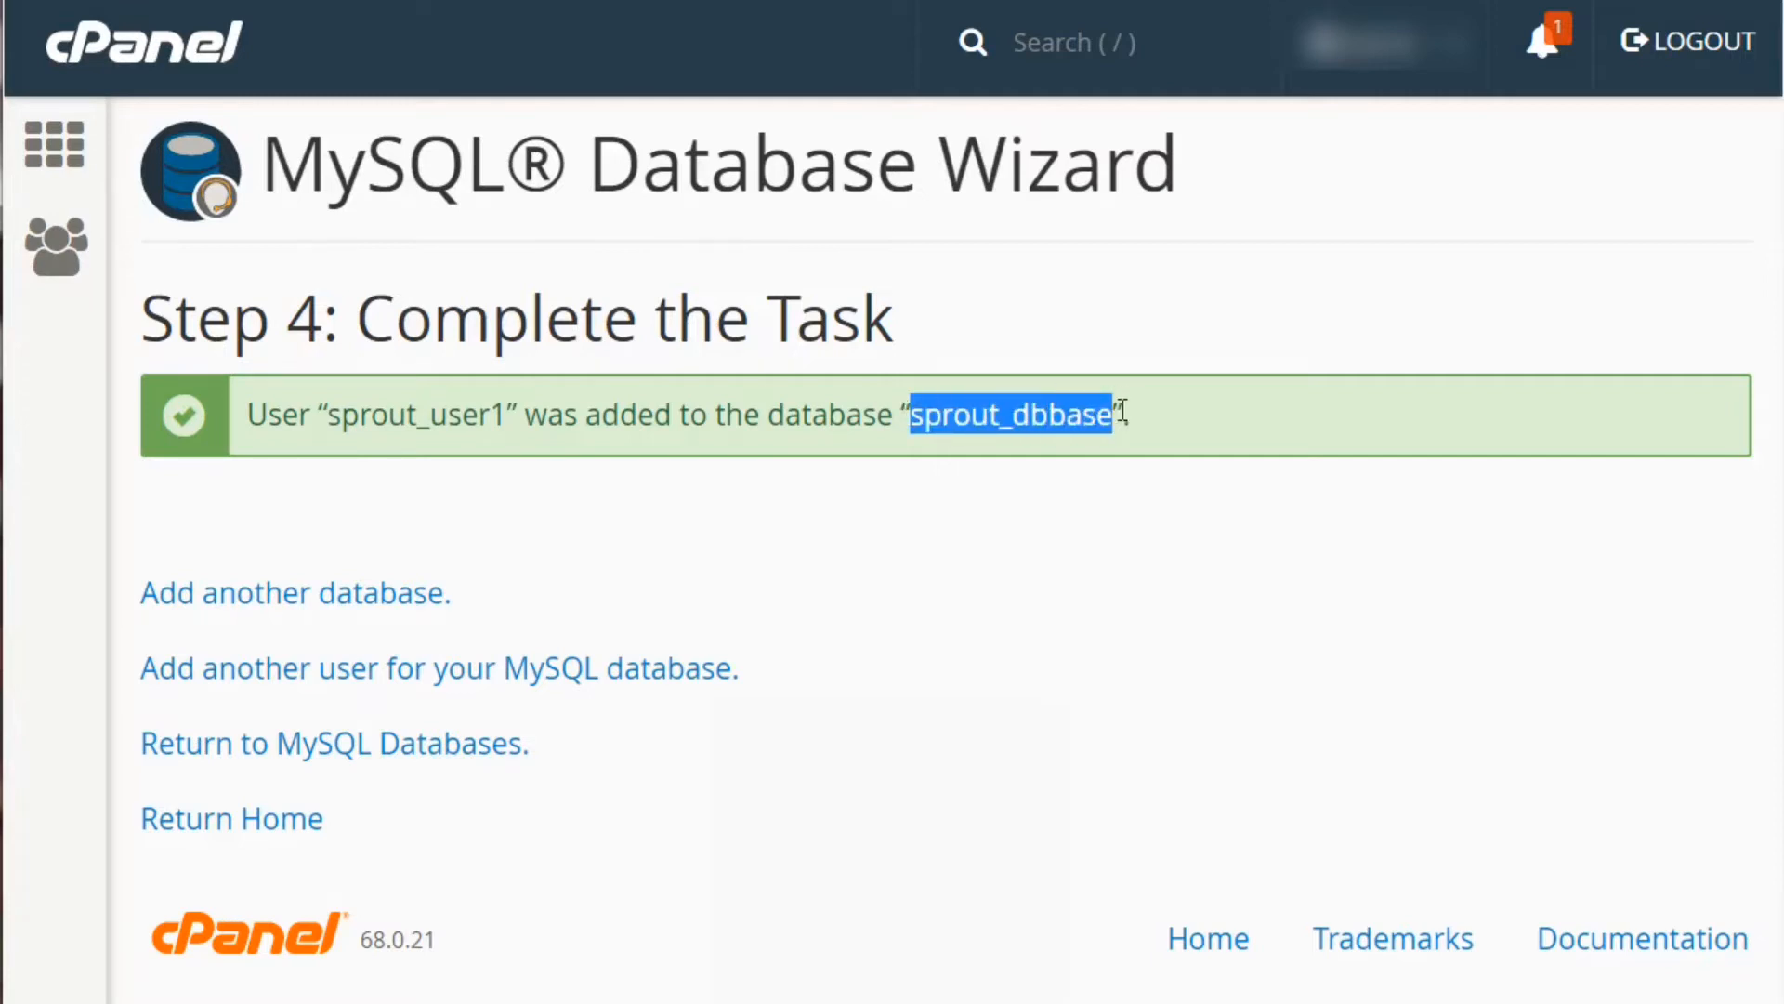
left_click(1169, 991)
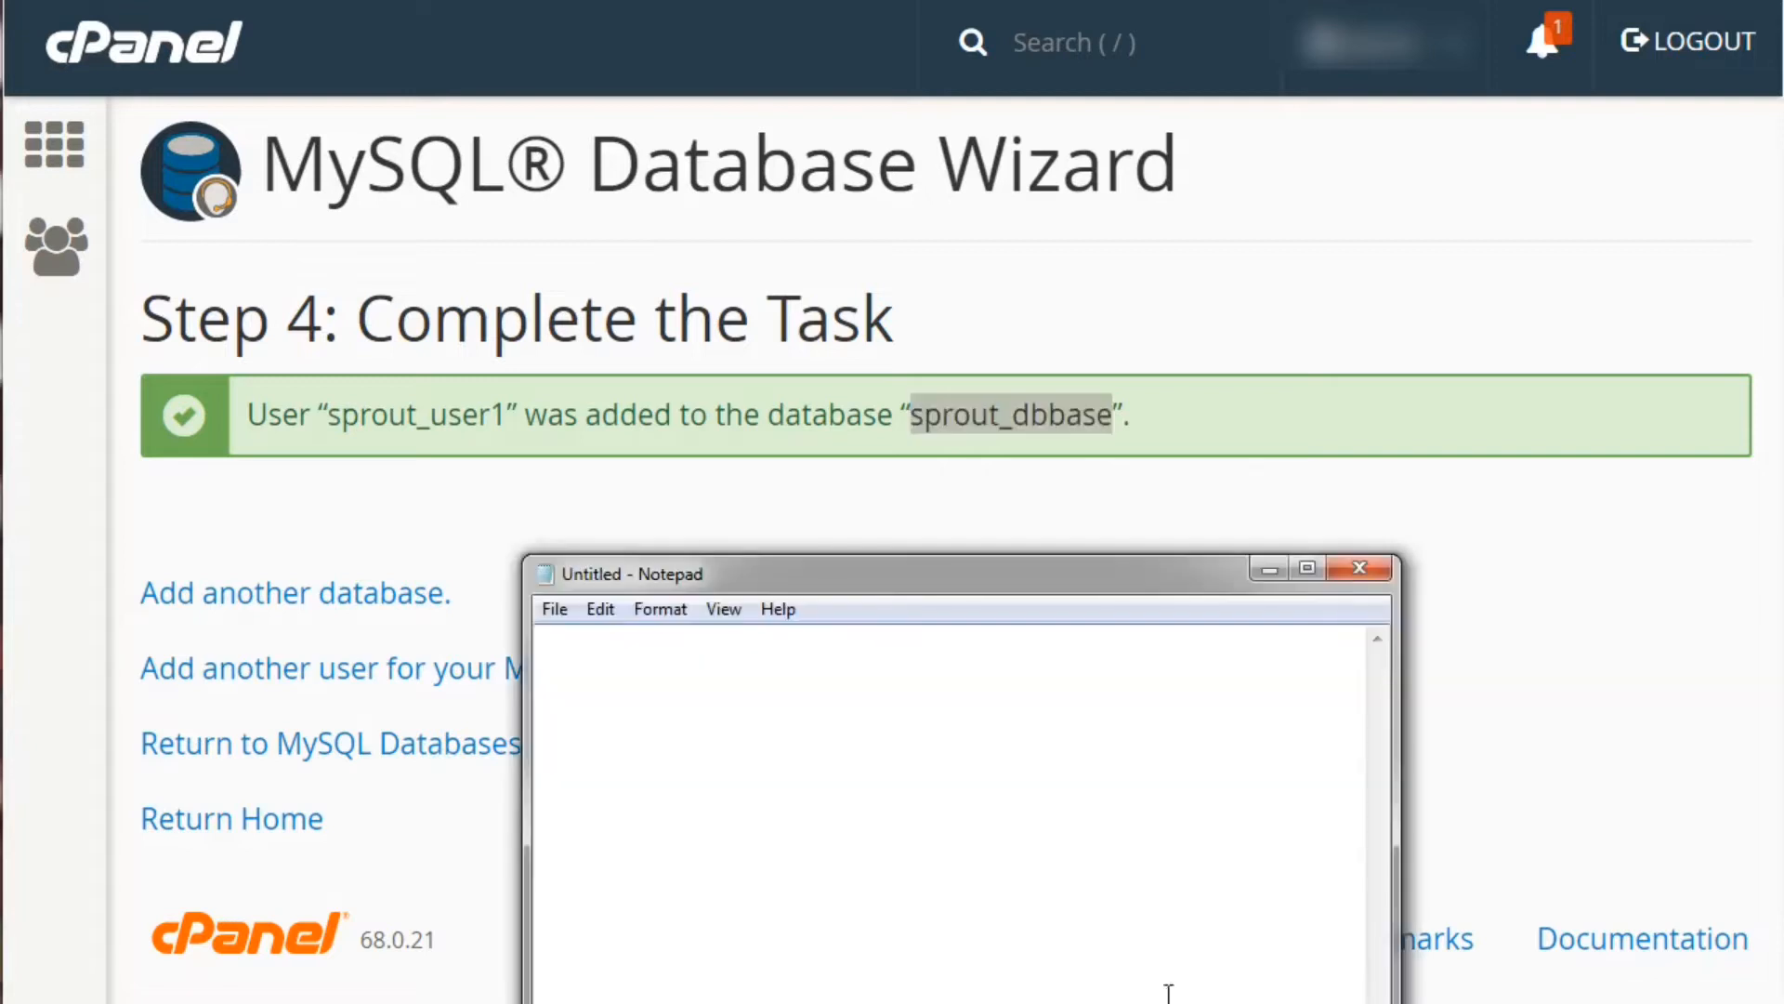
type("db-")
key("BackSpace")
type("=")
key("ctrl+v")
key("Return")
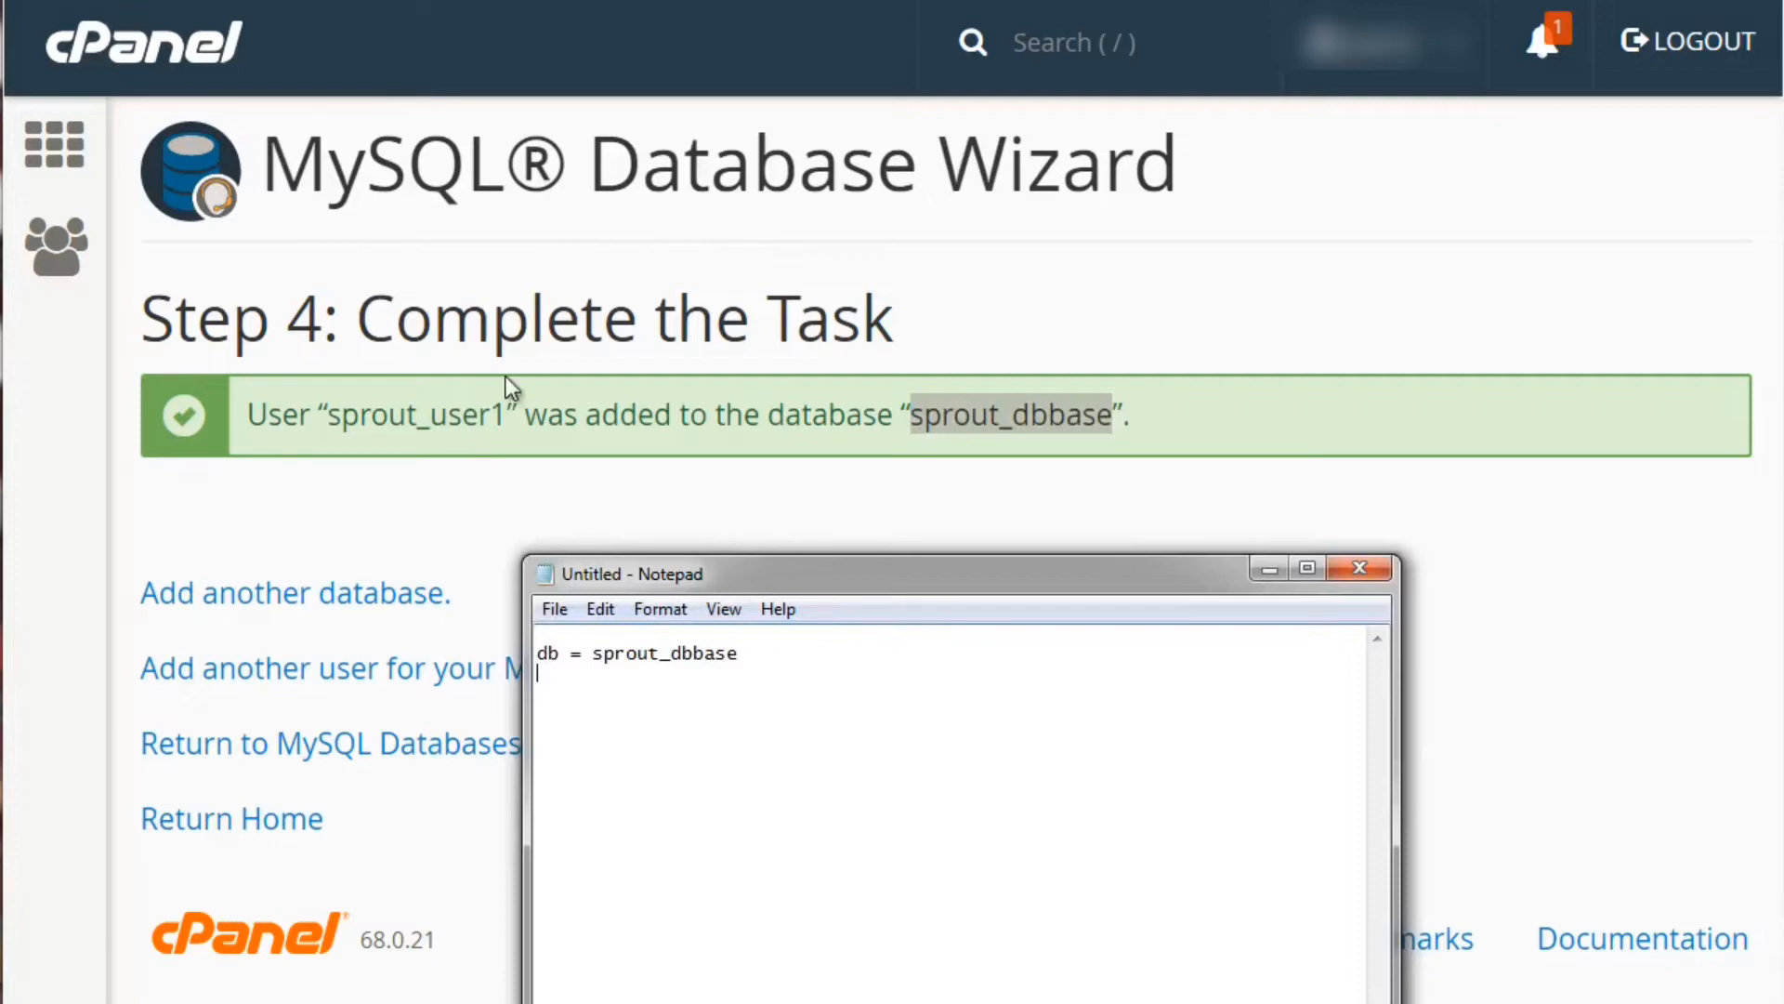
Add 'user = sprout_user1' from the success message on the next line
left_click_drag(508, 420, 331, 421)
key("ctrl+c")
left_click(980, 1003)
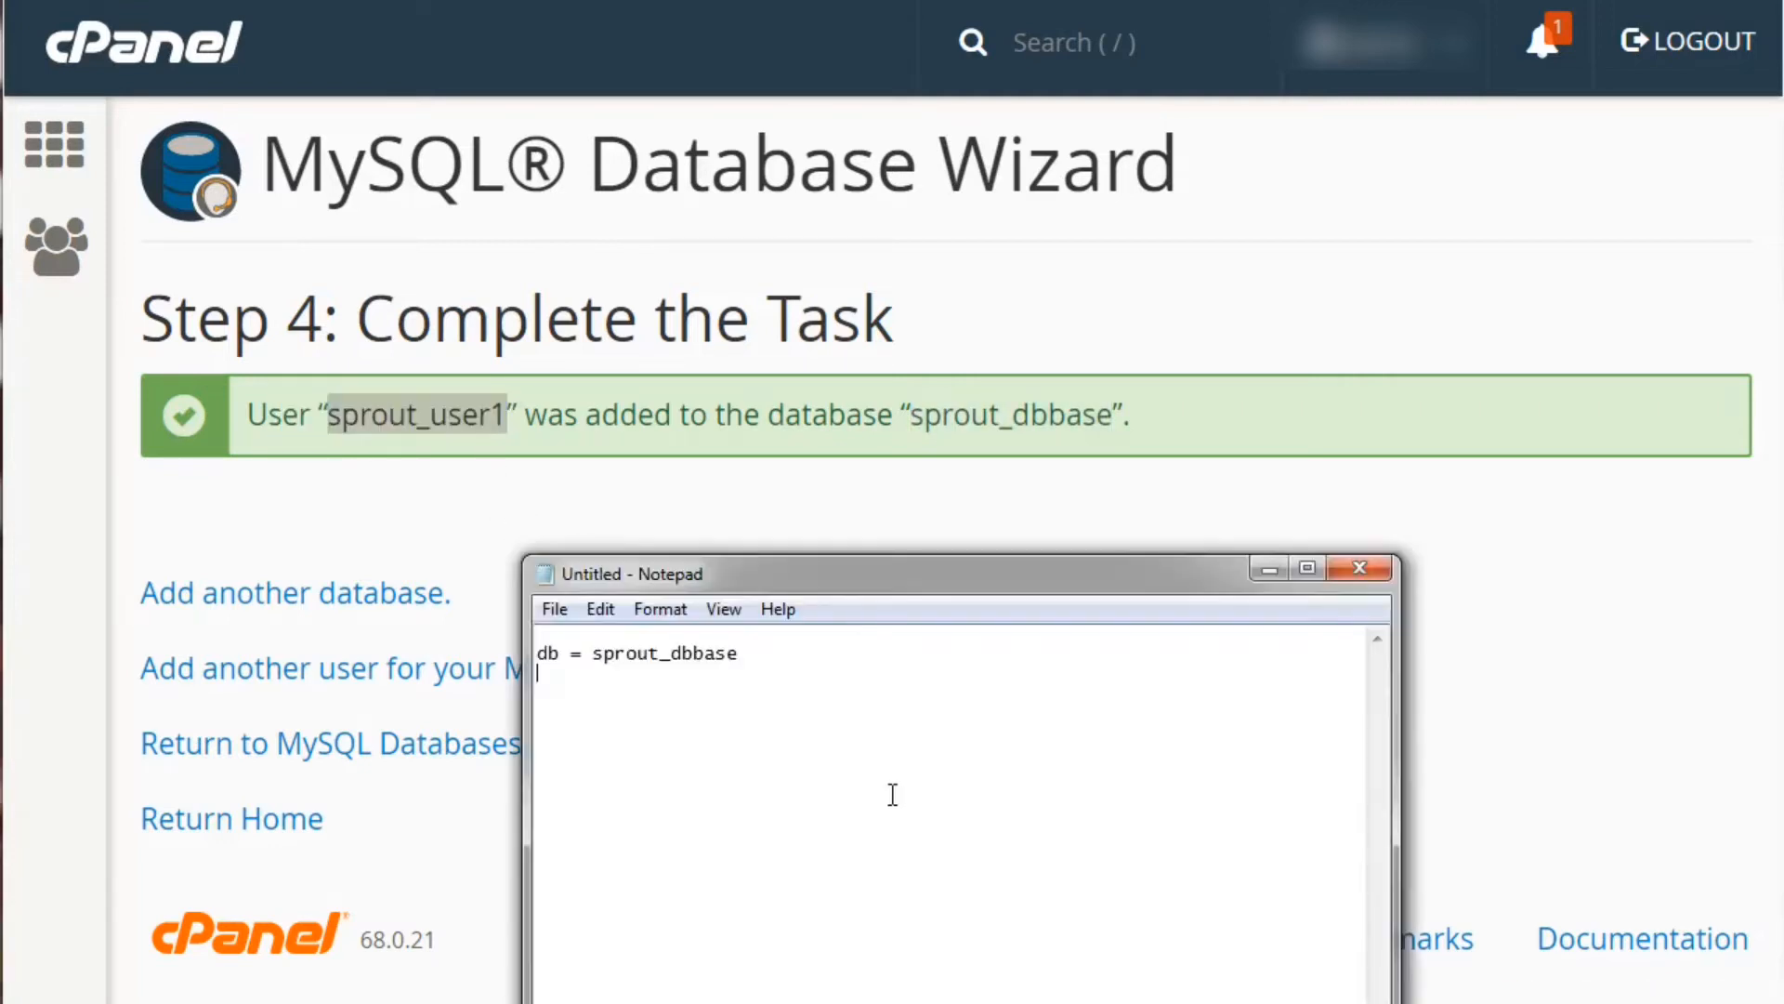
type("user =")
key("ctrl+v")
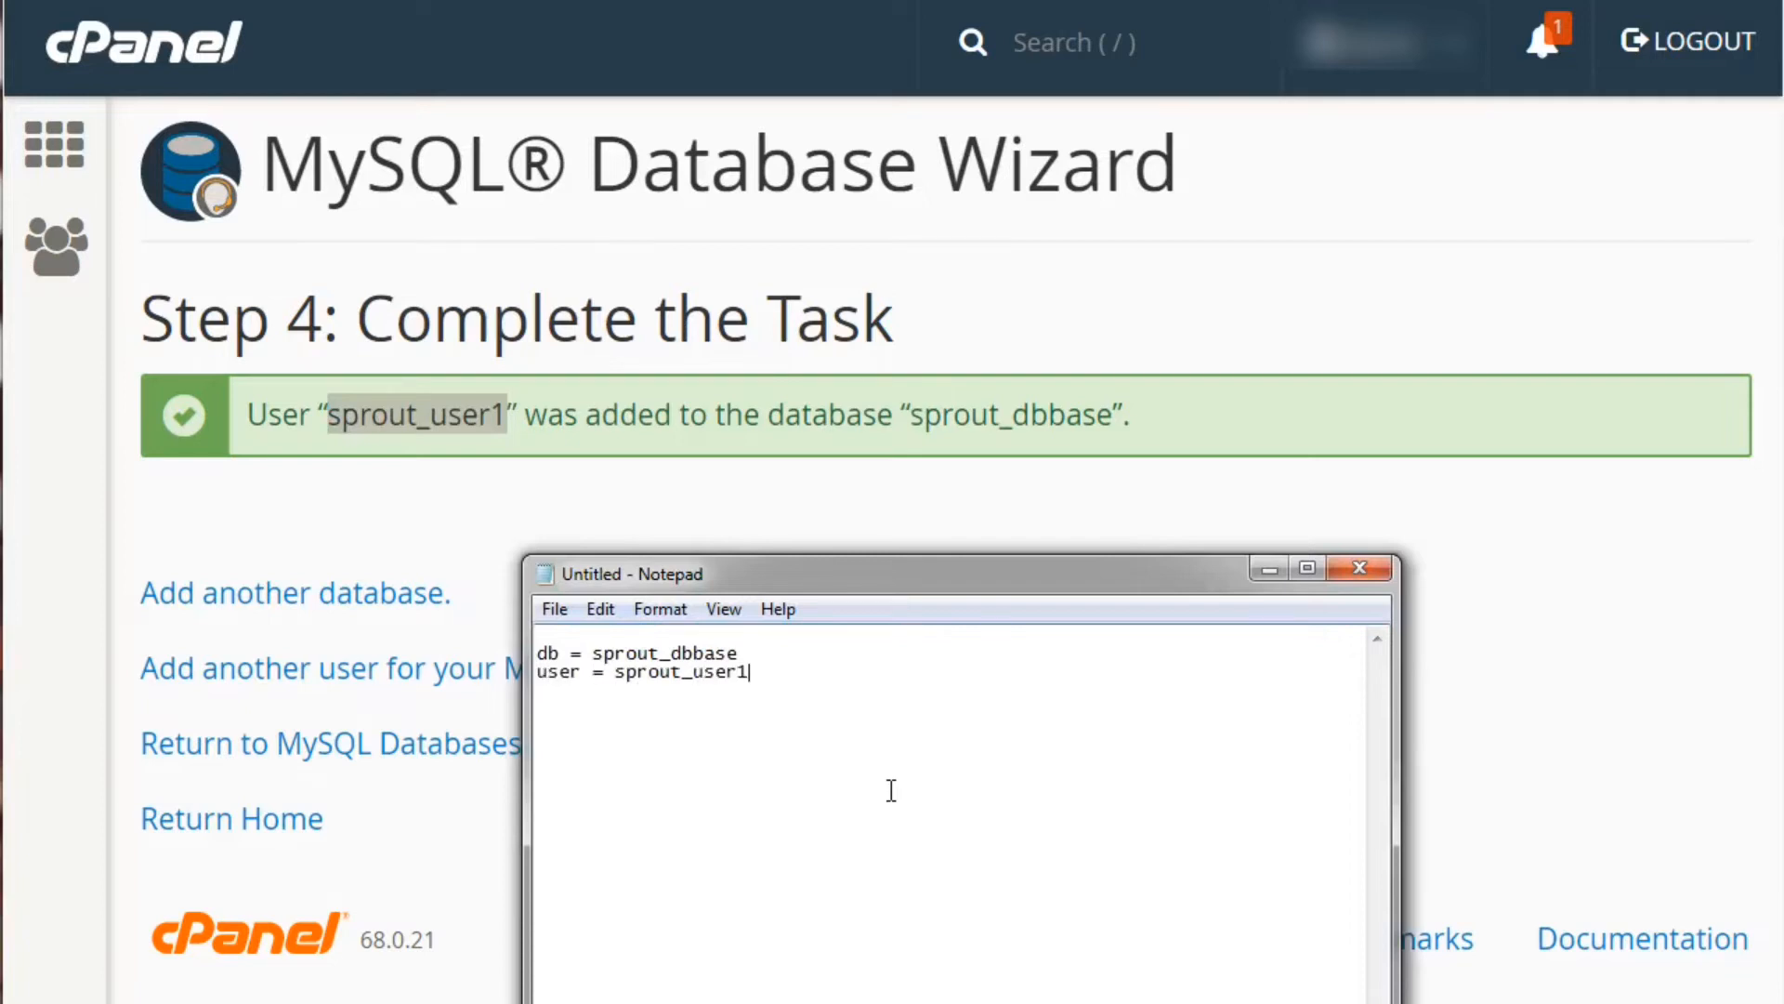
left_click(1044, 461)
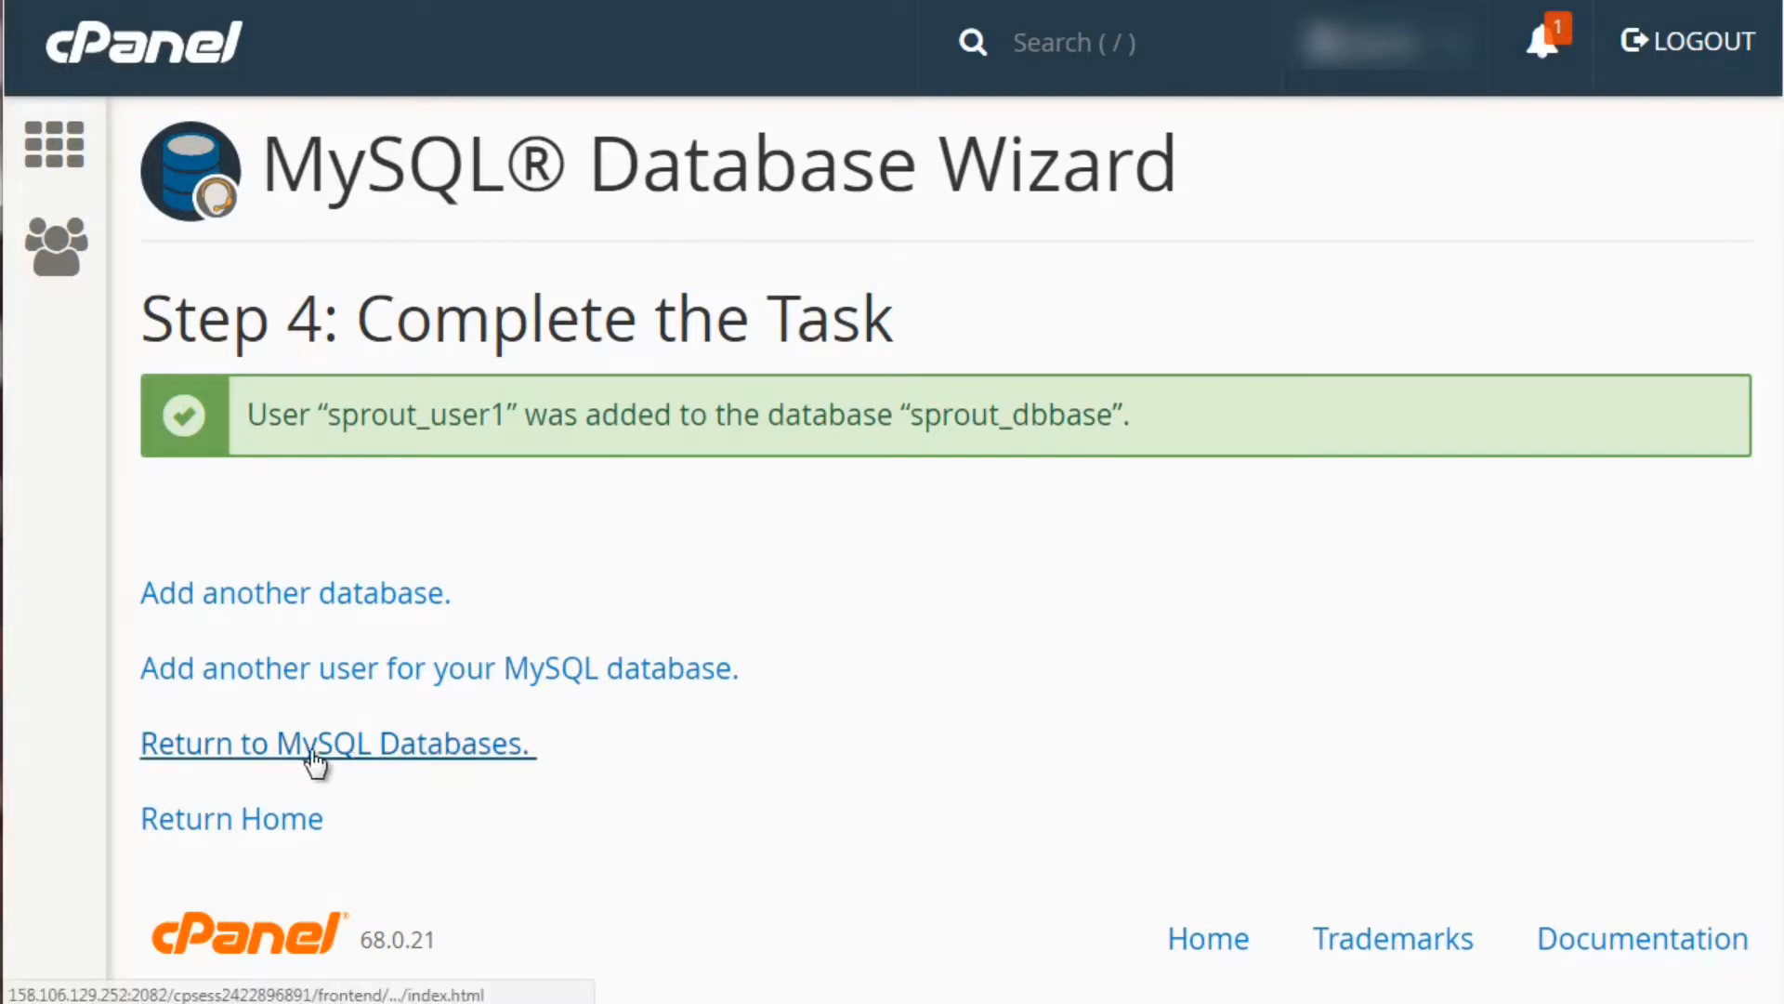
Check Current Databases on MySQL Databases for sprout_dbbase with user sprout_user1
left_click(433, 764)
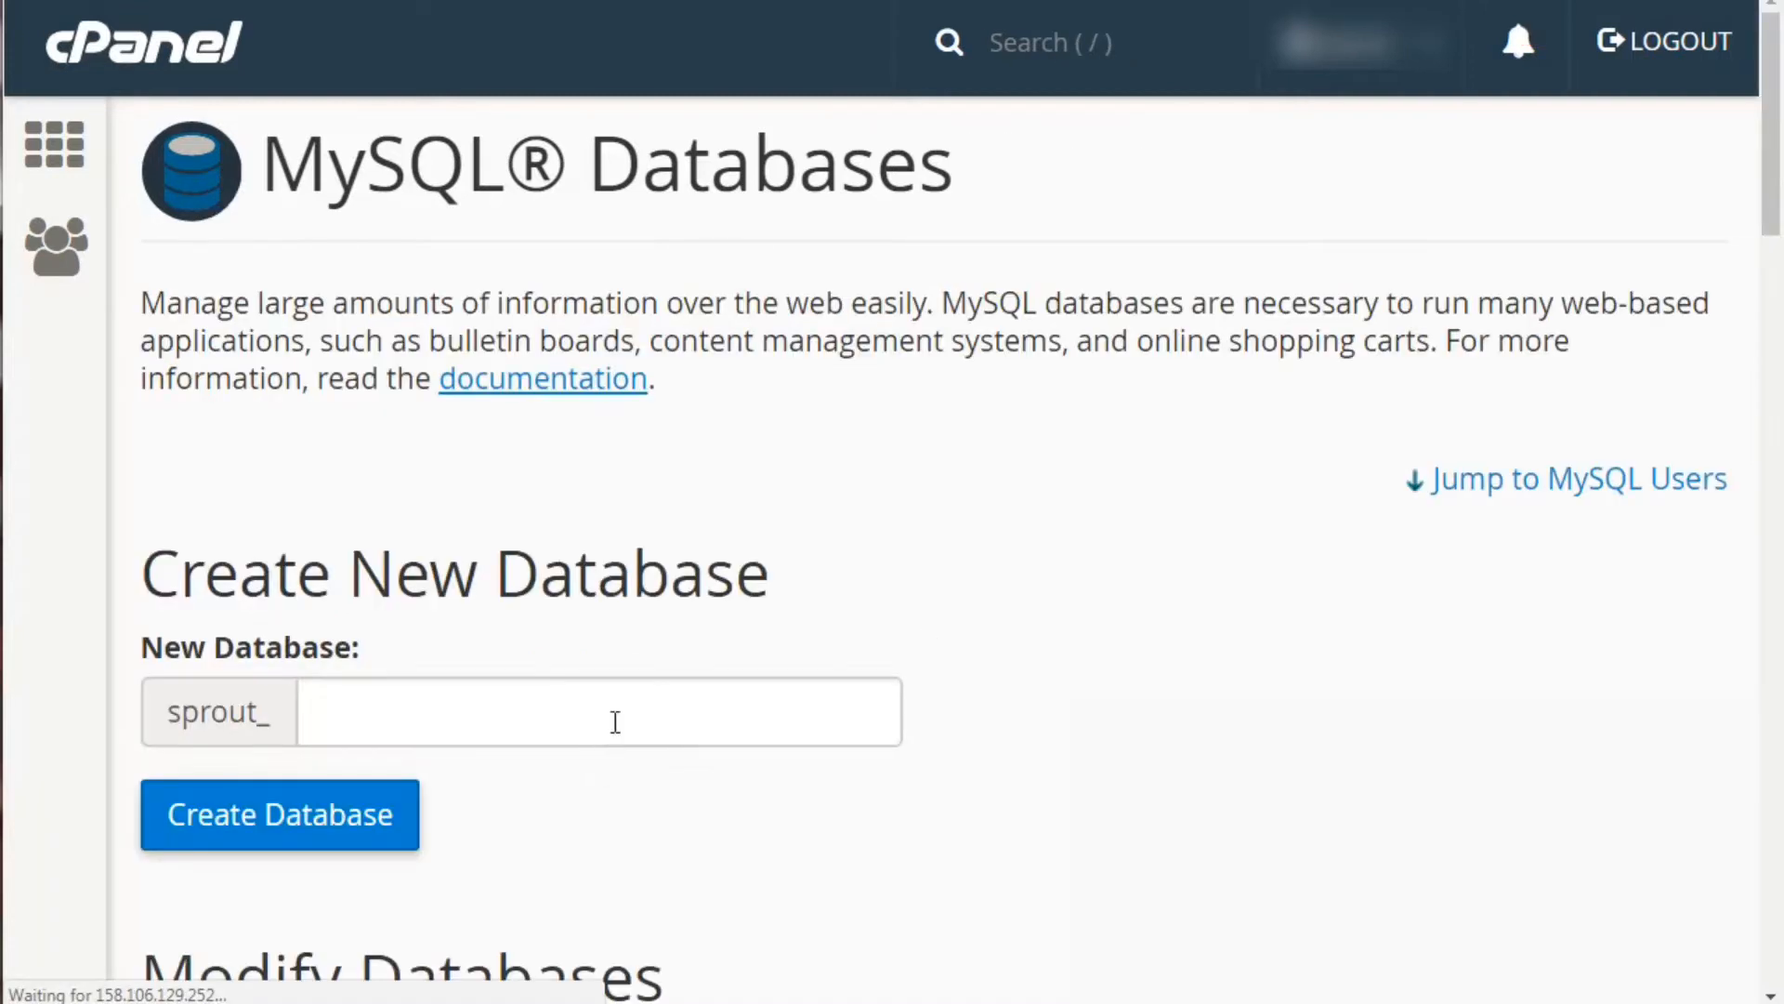
scroll(1556, 498, "down", 5)
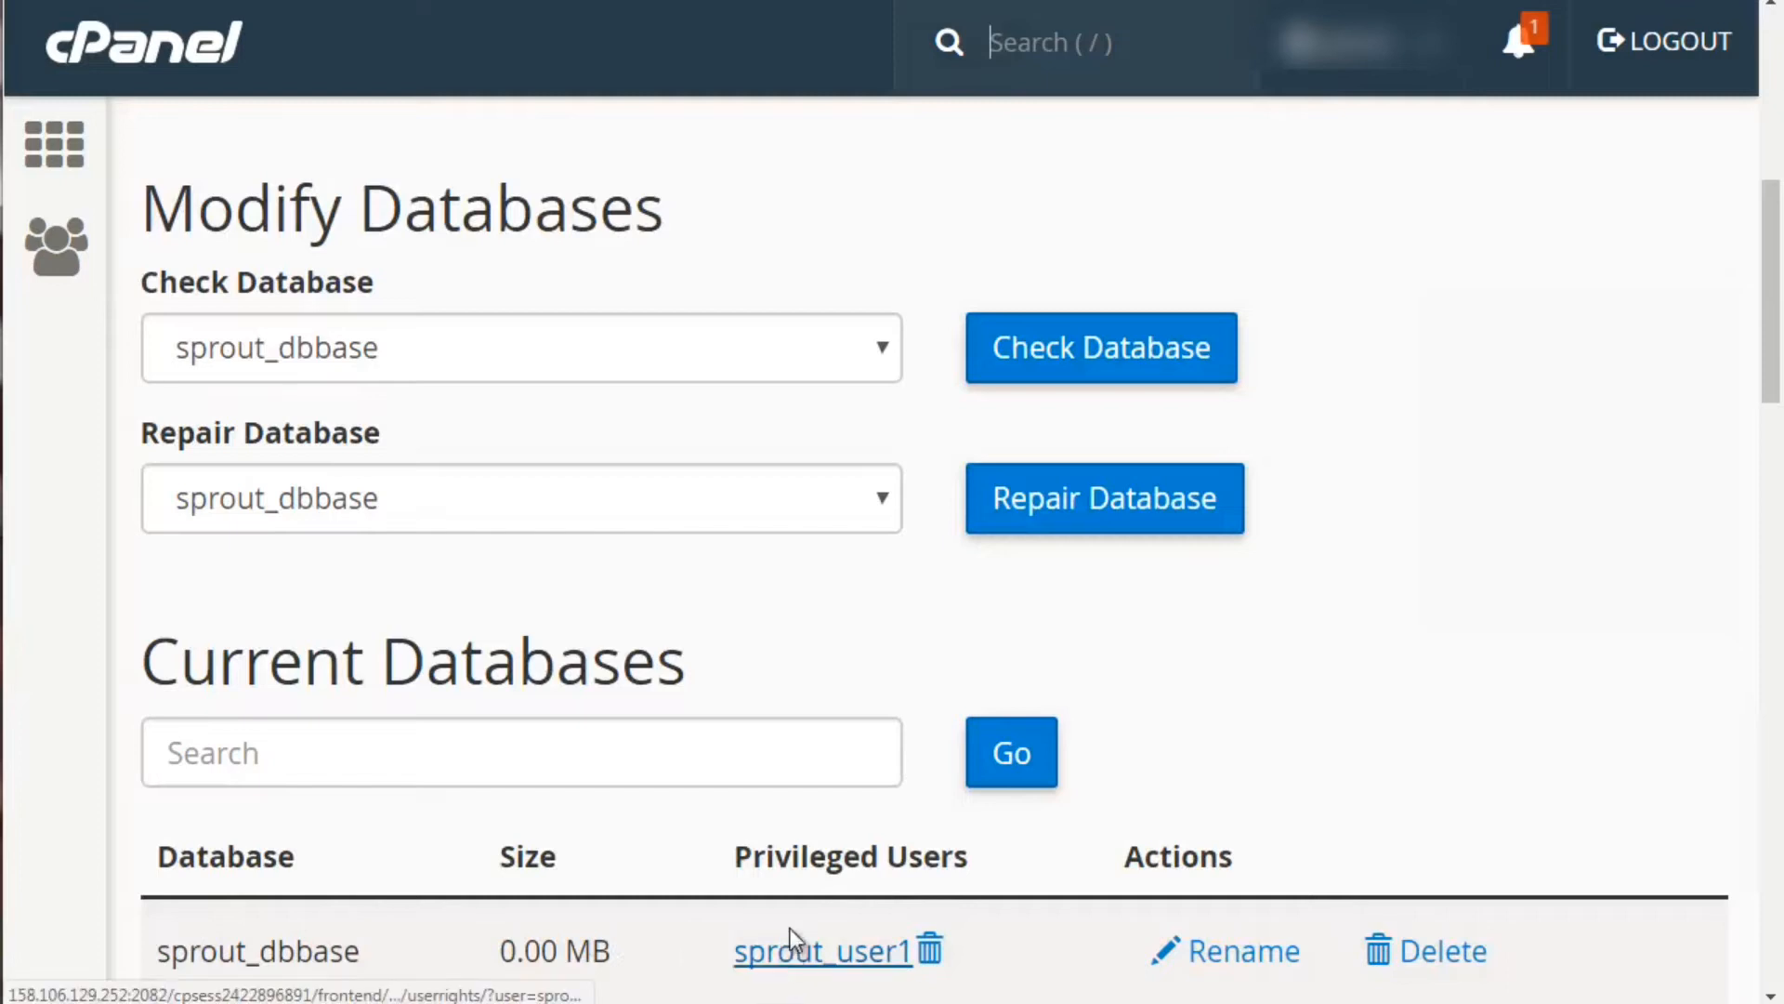
scroll(108, 367, "up", 5)
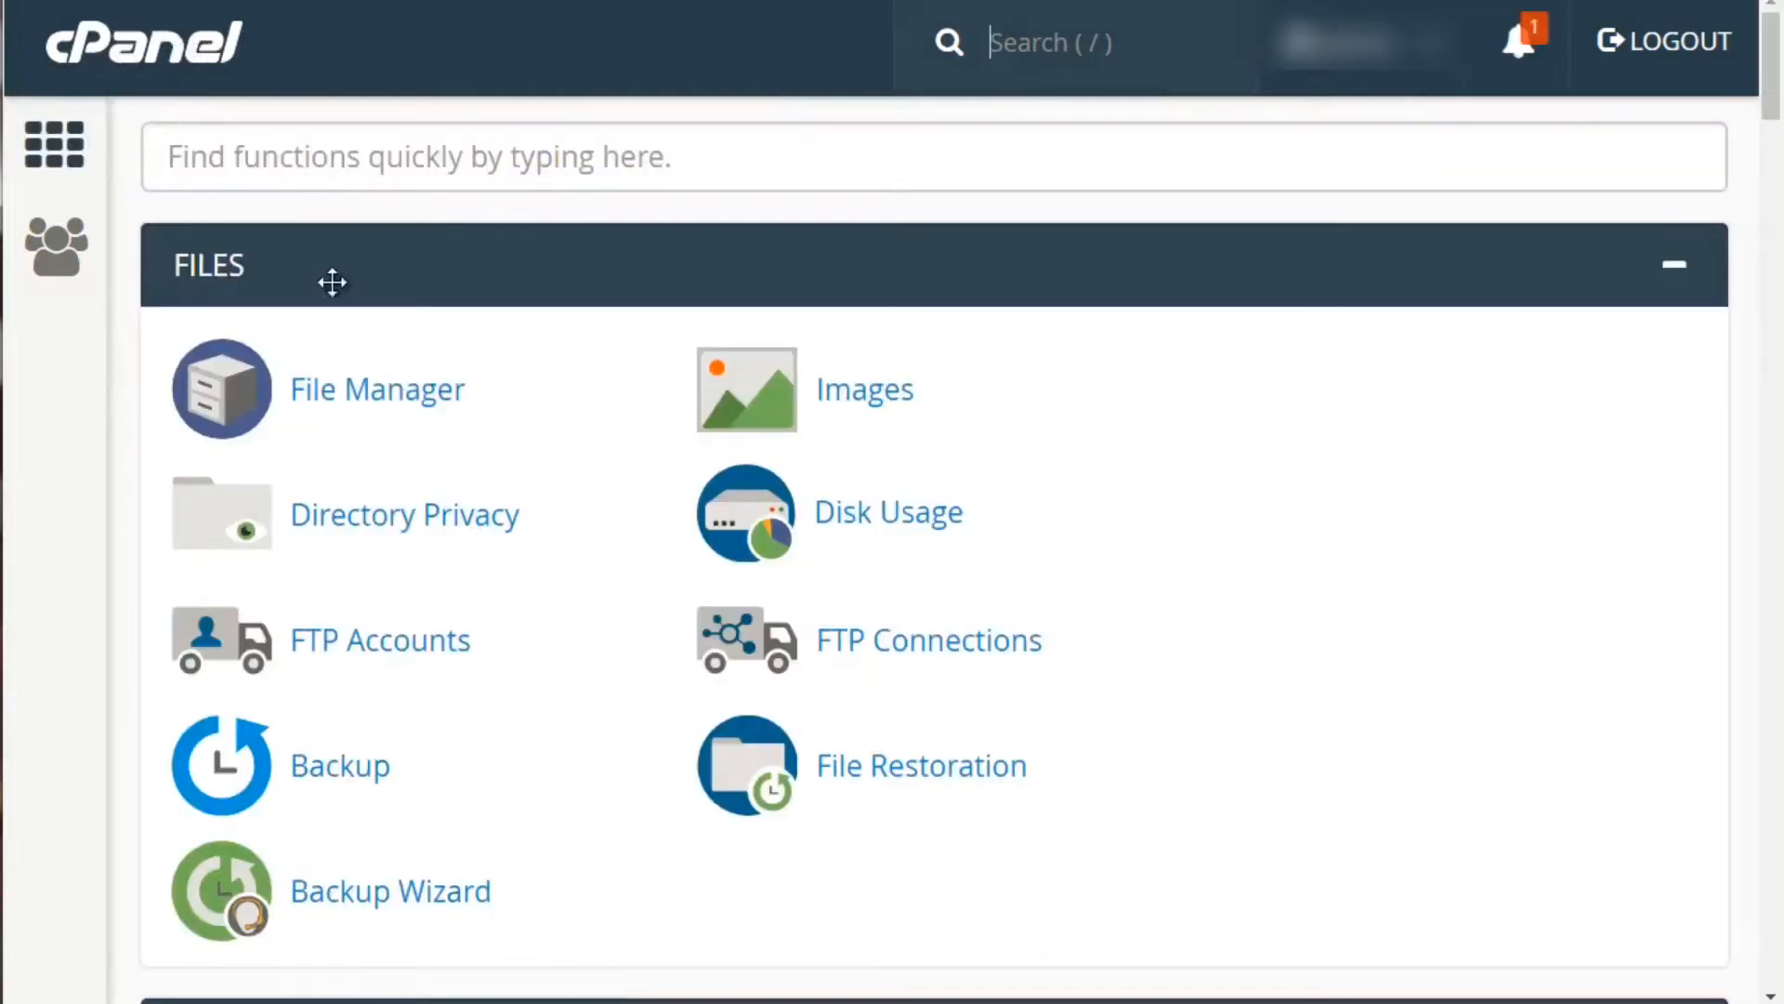
scroll(113, 383, "down", 9)
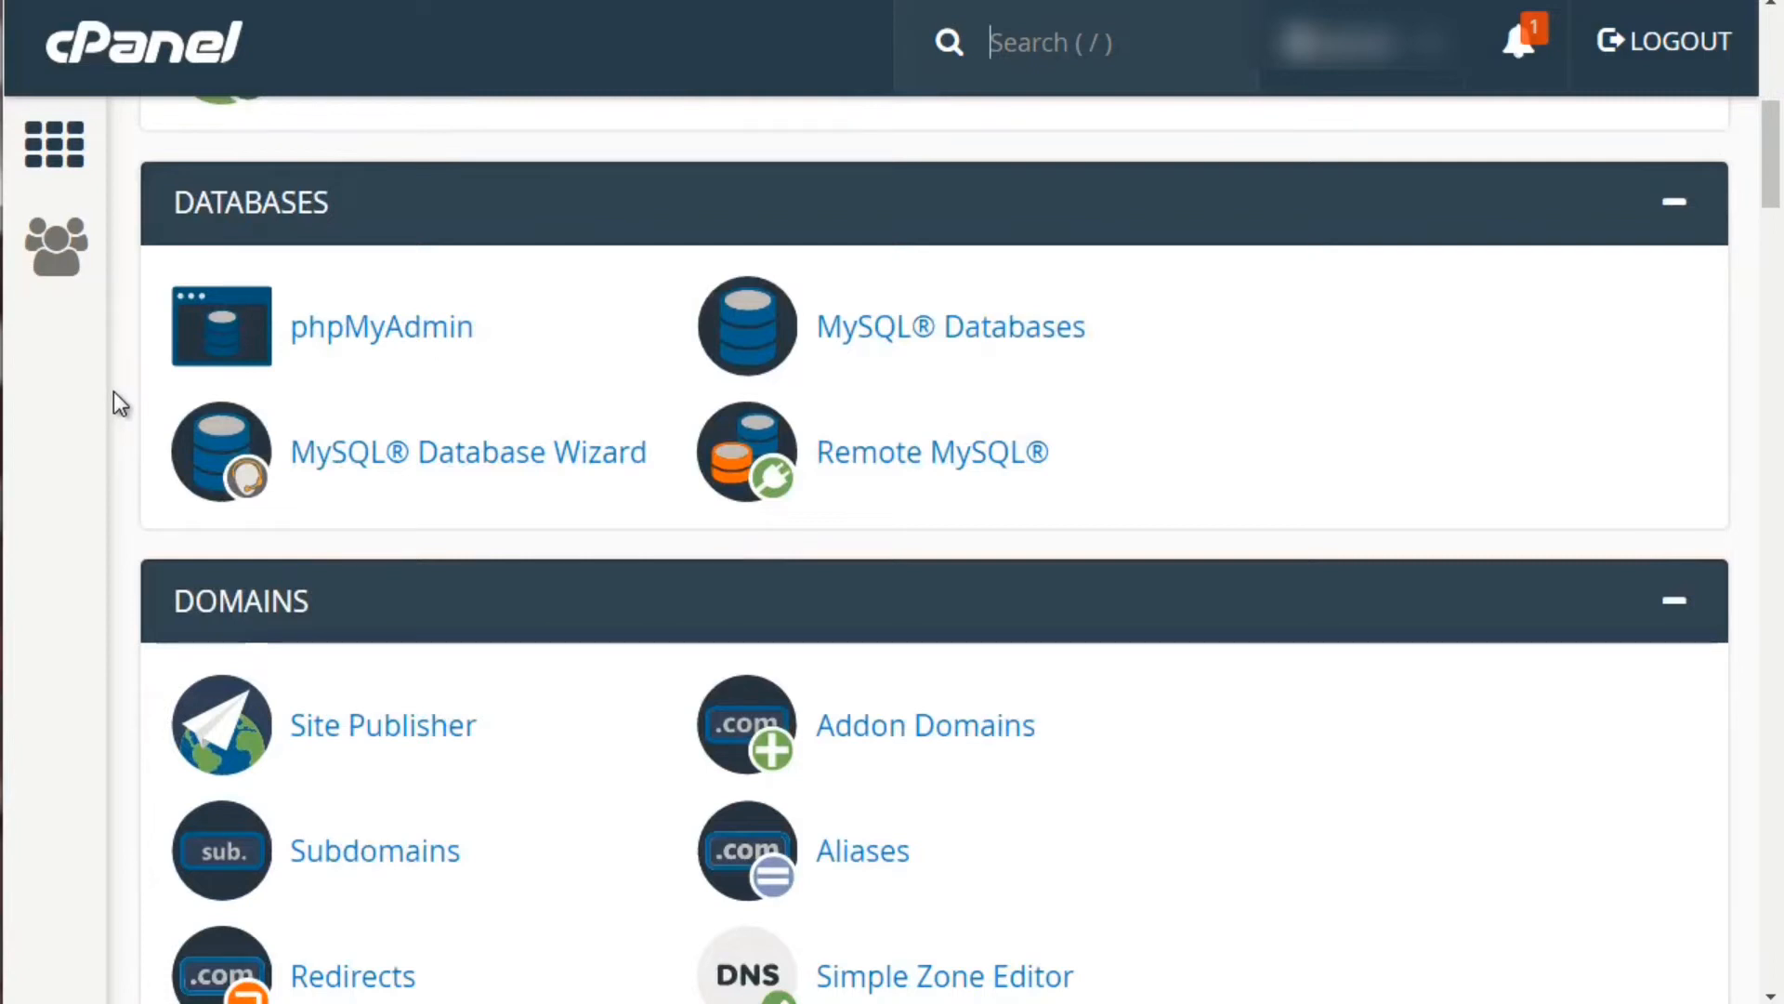
Open phpMyAdmin and view the empty sprout_dbbase database
left_click(405, 331)
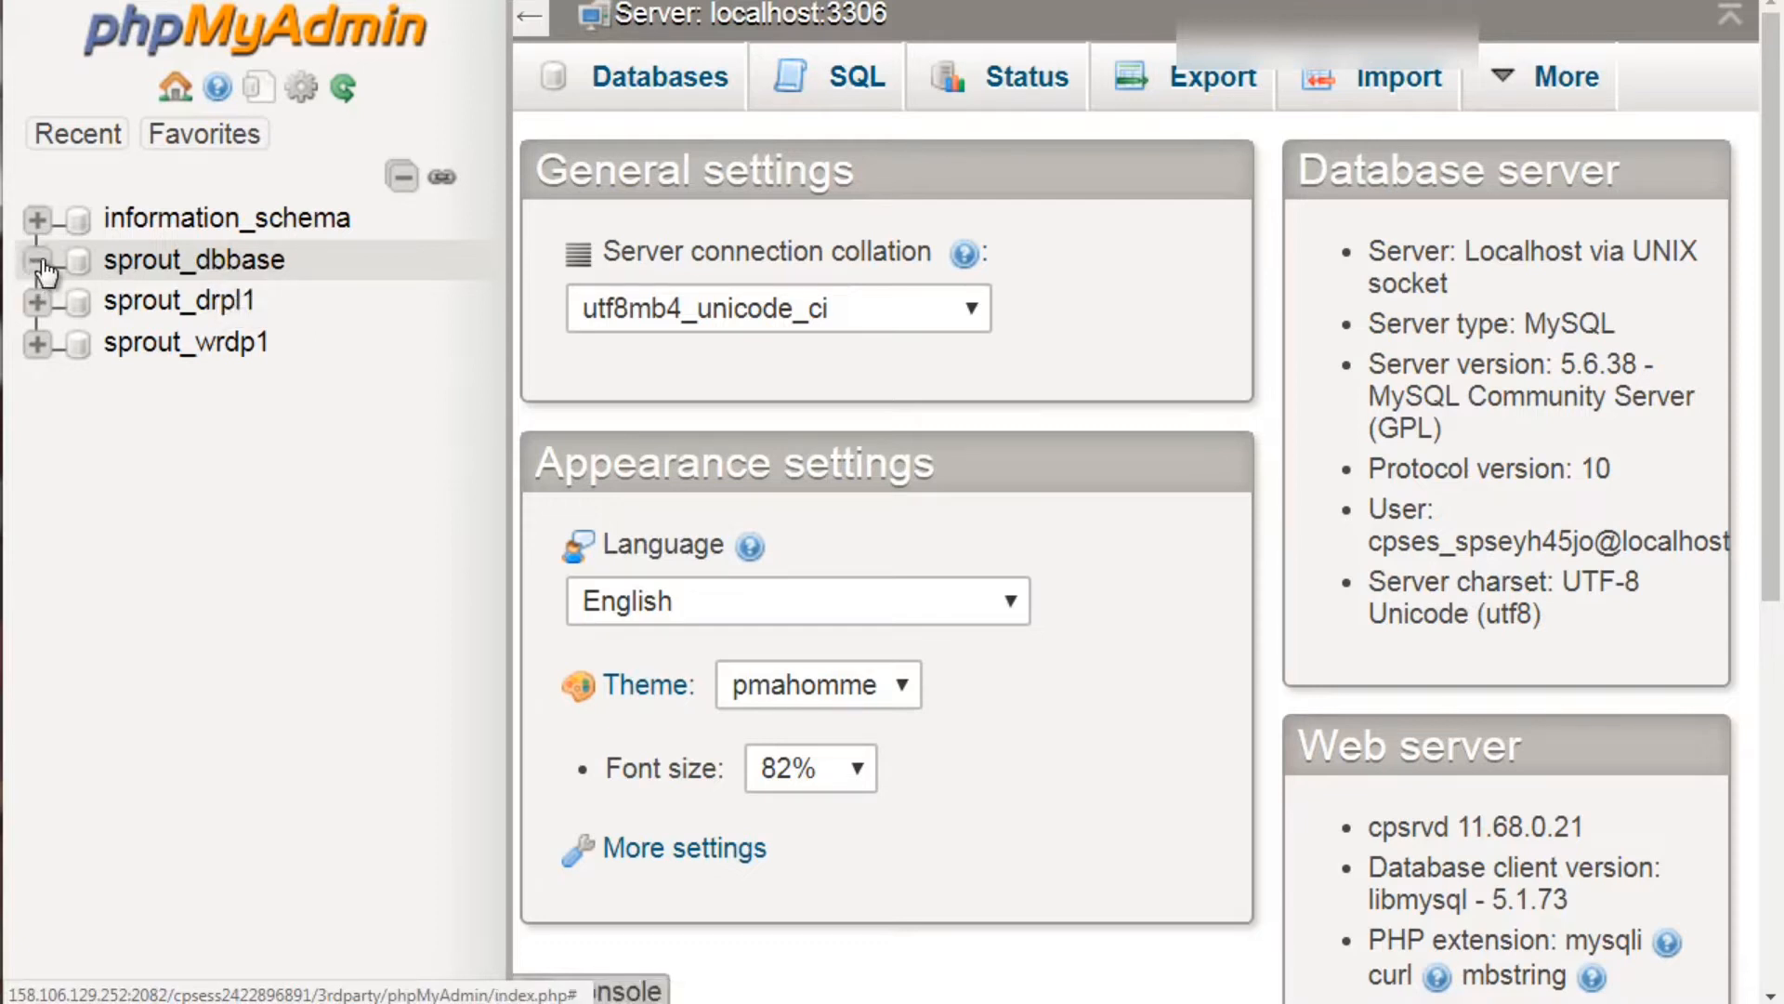
left_click(154, 273)
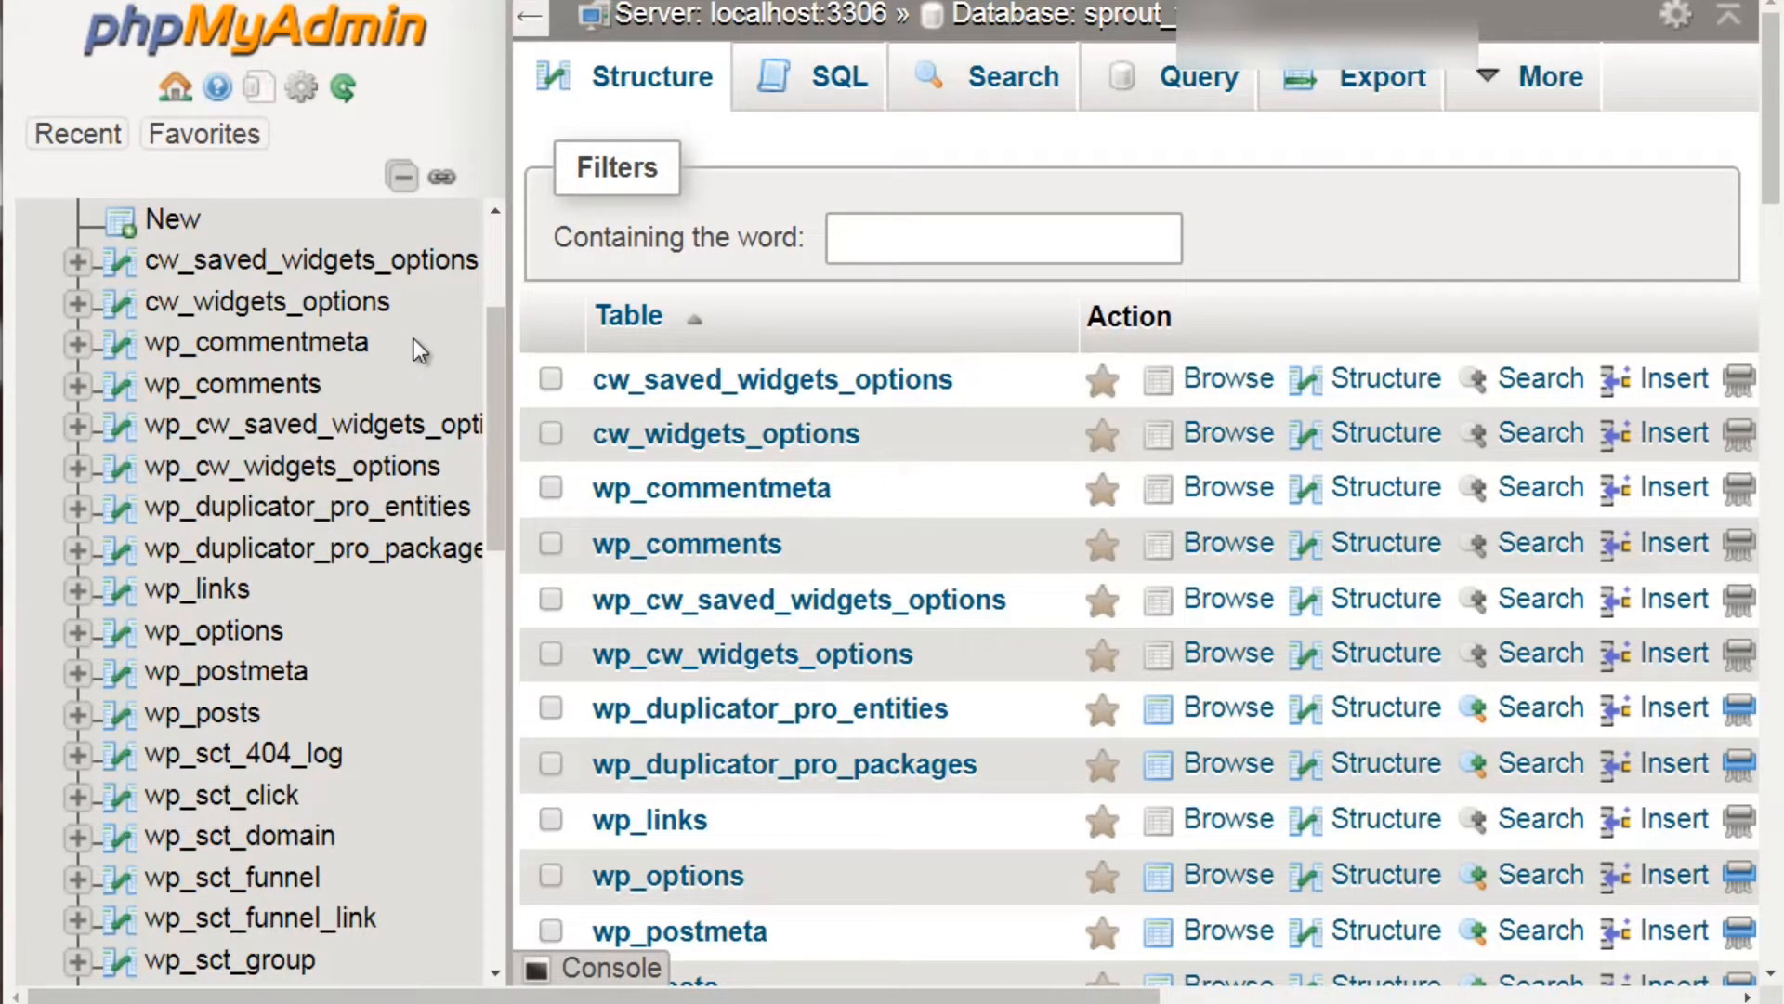
scroll(347, 352, "down", 3)
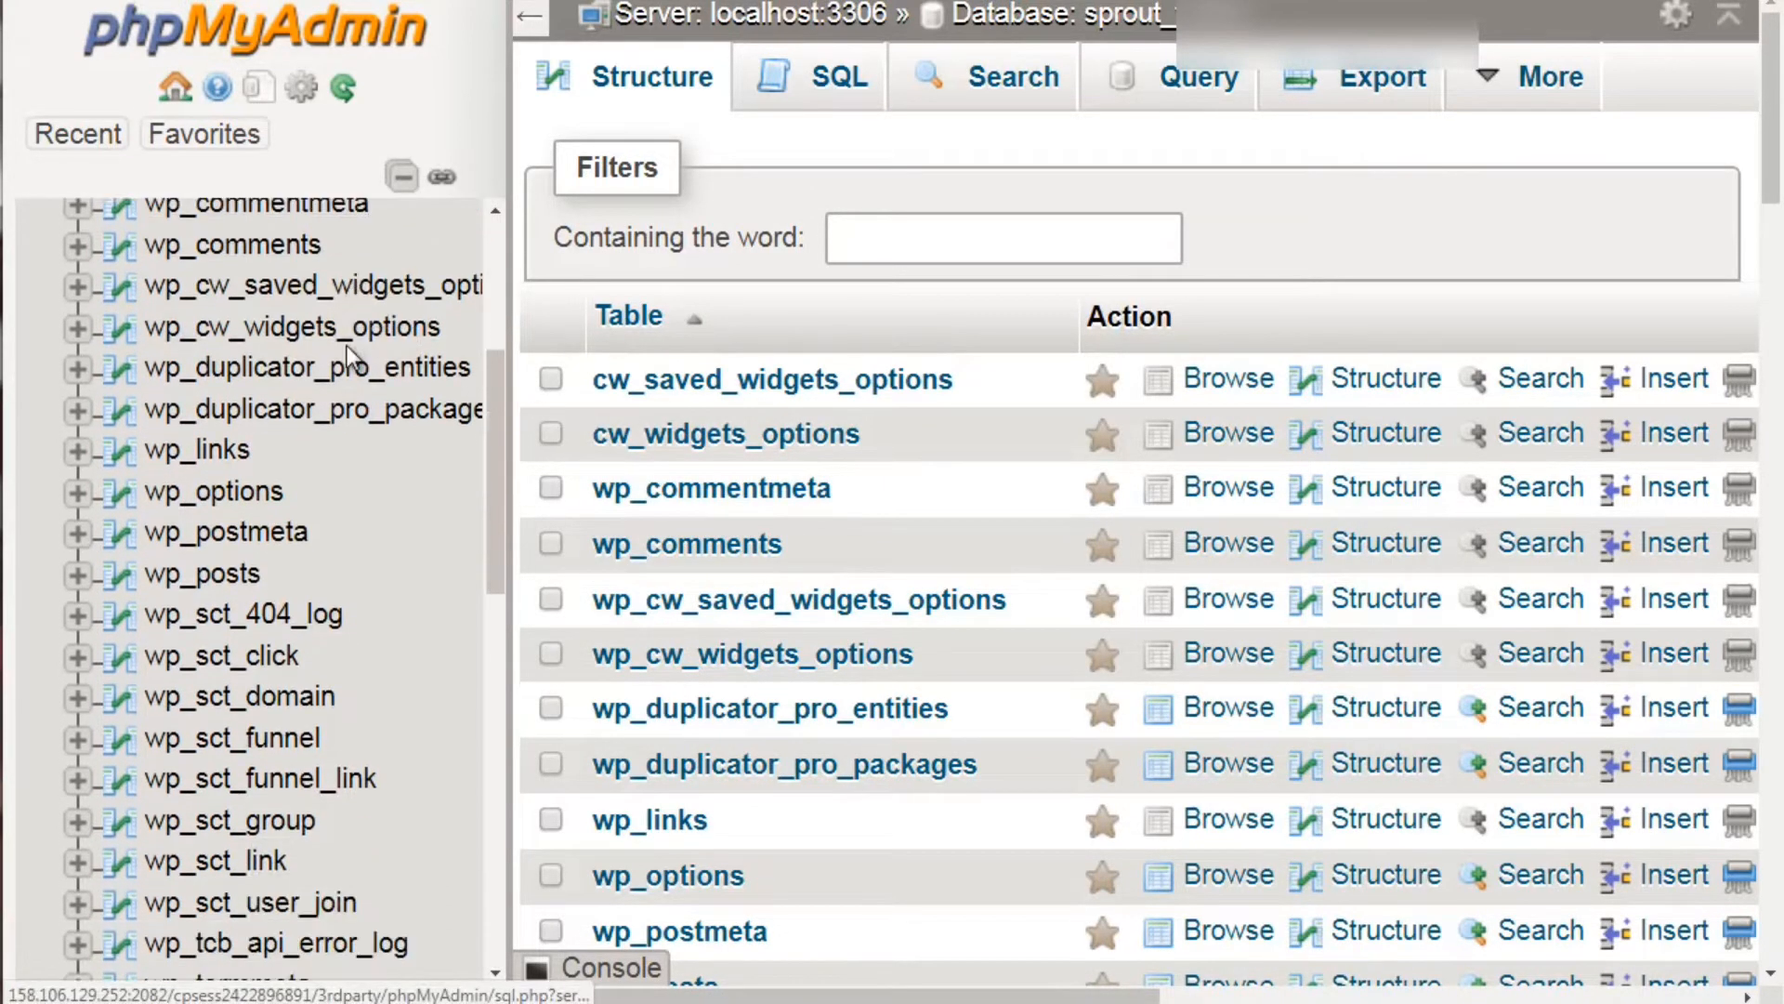
scroll(348, 343, "up", 5)
scroll(279, 325, "down", 3)
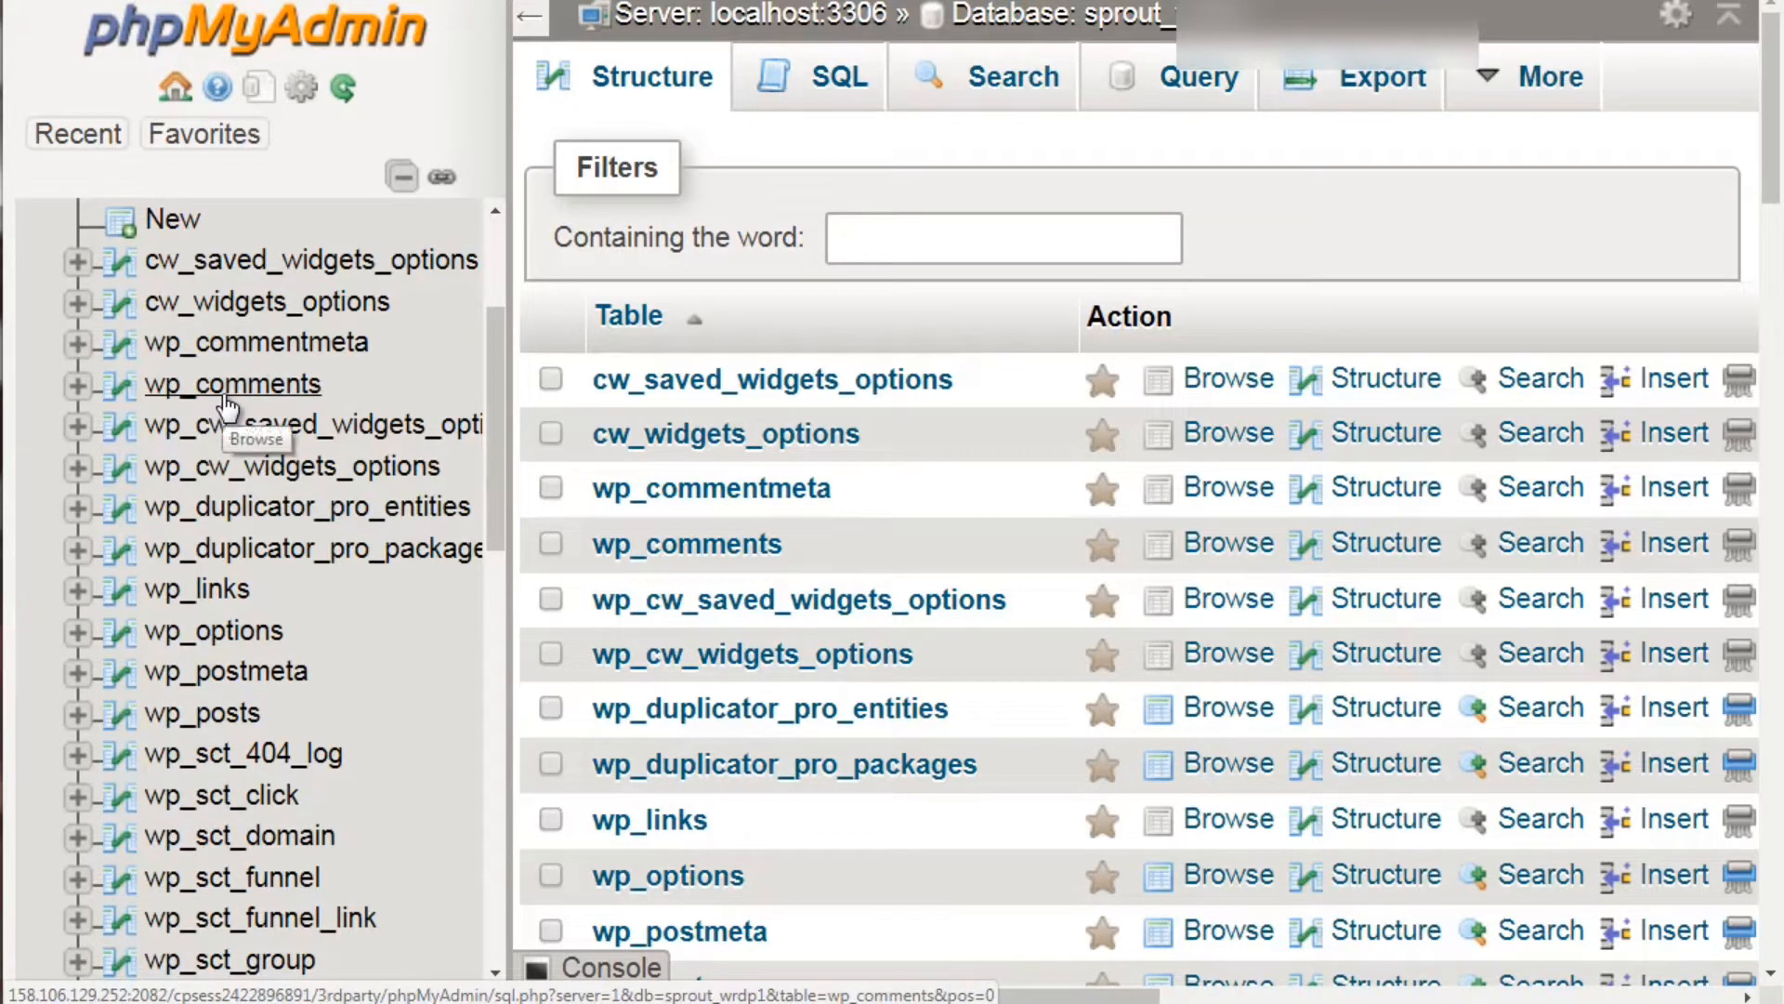
scroll(228, 407, "down", 3)
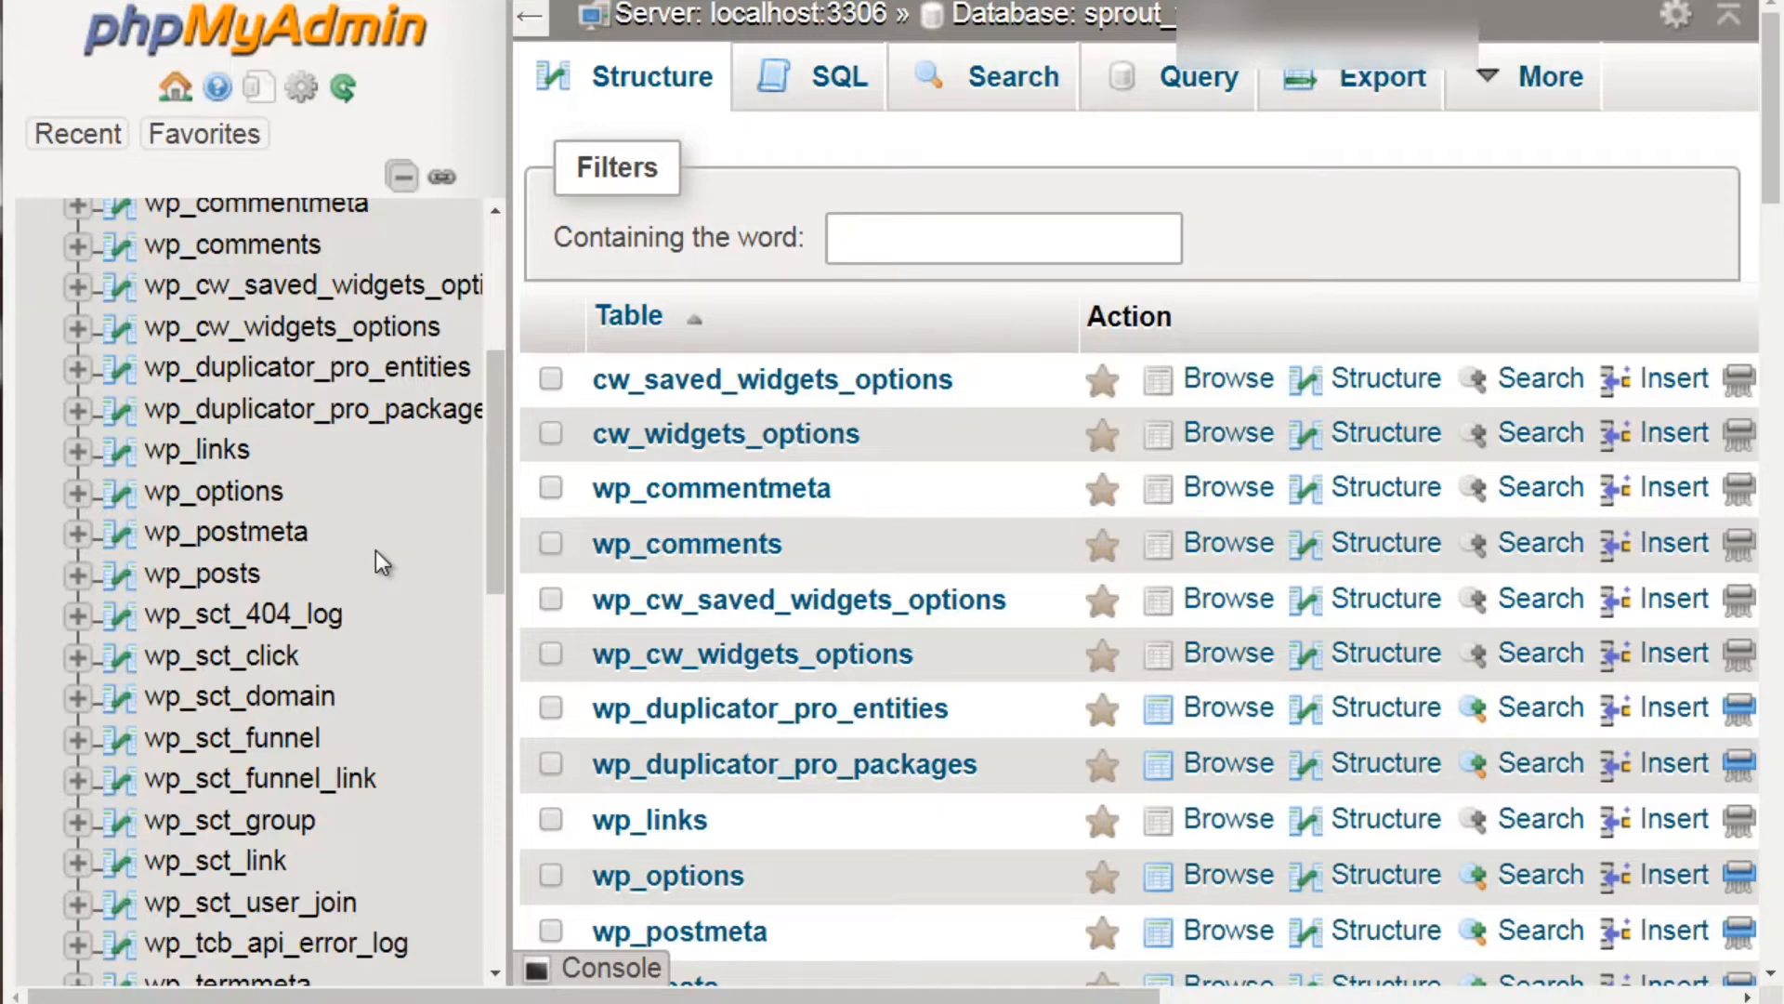
Browse the sprout_wrdp1 wp_comments table, which returns zero rows
left_click(232, 249)
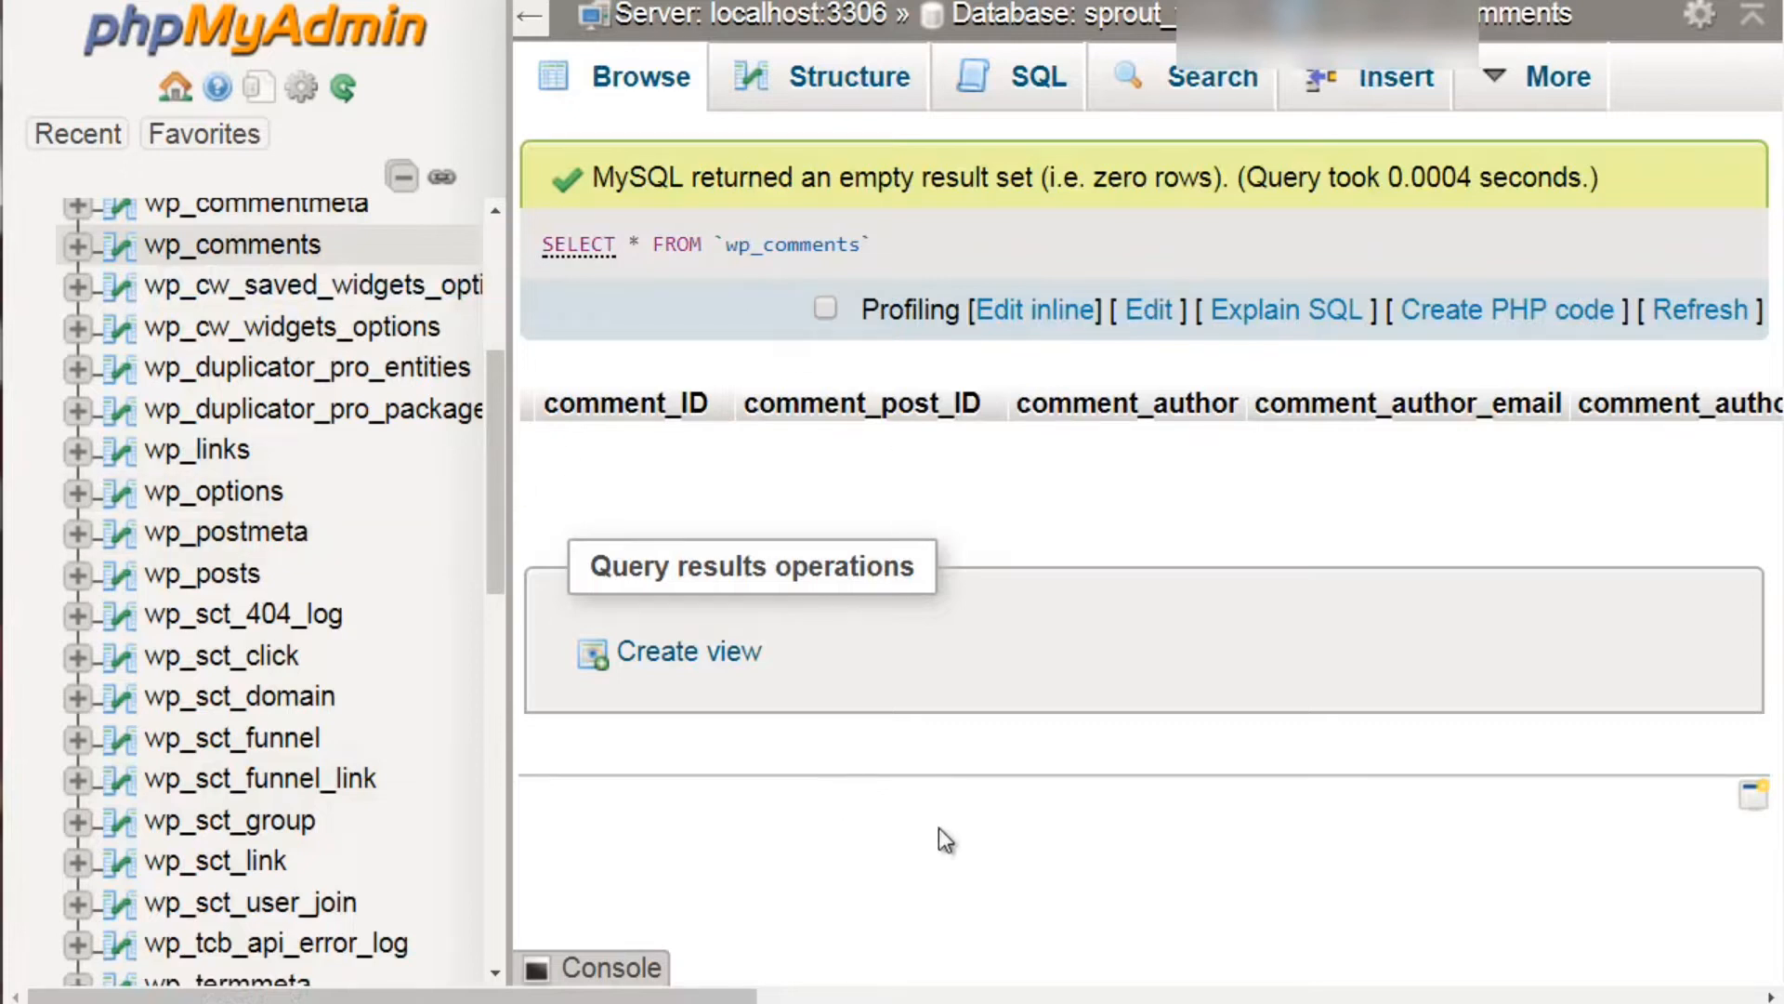
scroll(282, 373, "up", 1)
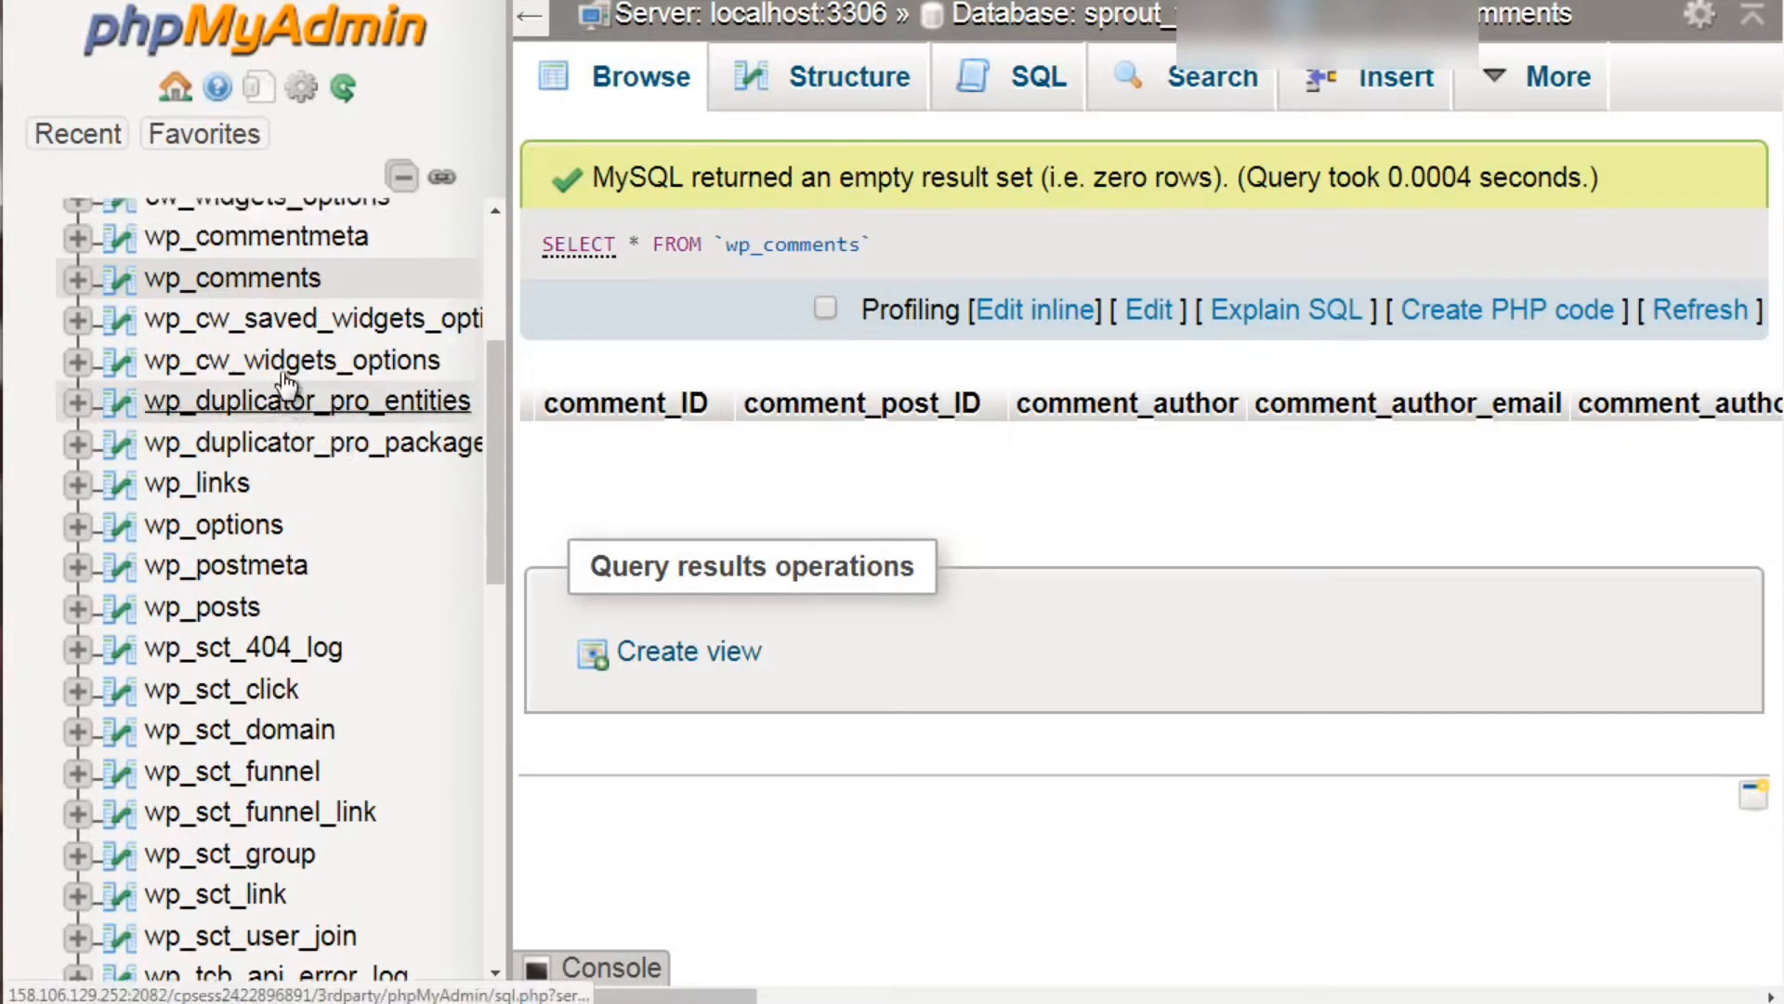
scroll(283, 374, "down", 1)
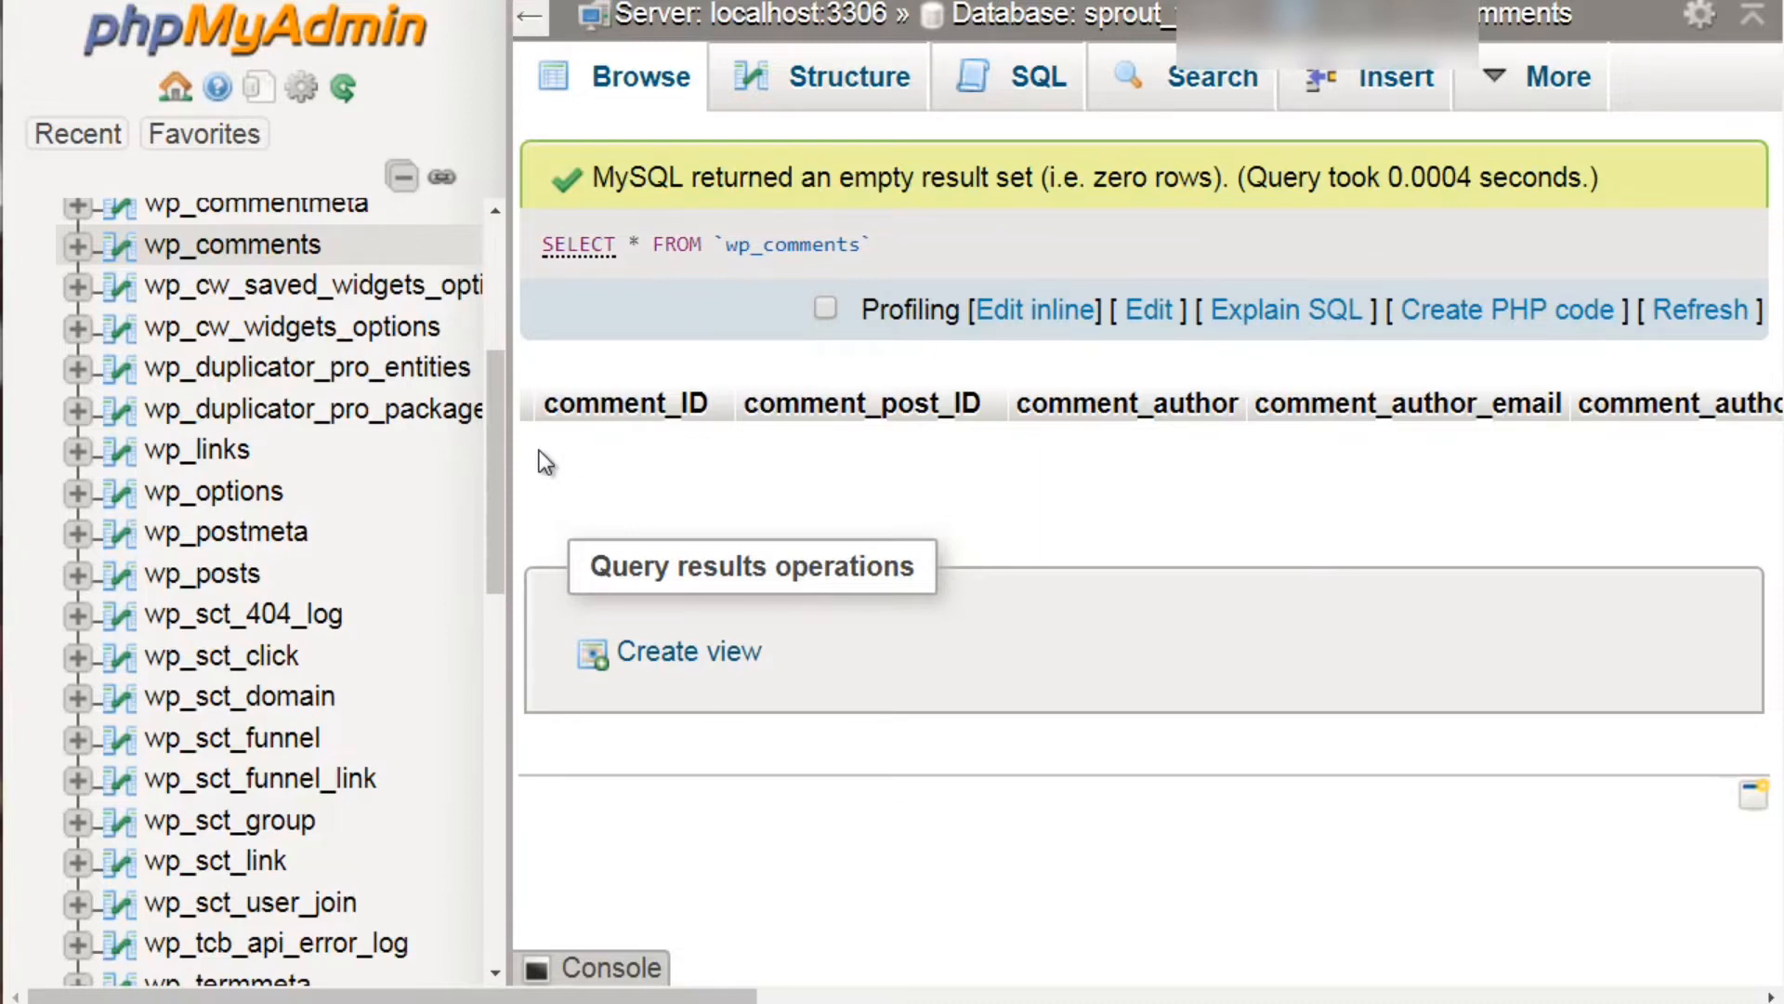
scroll(279, 534, "up", 5)
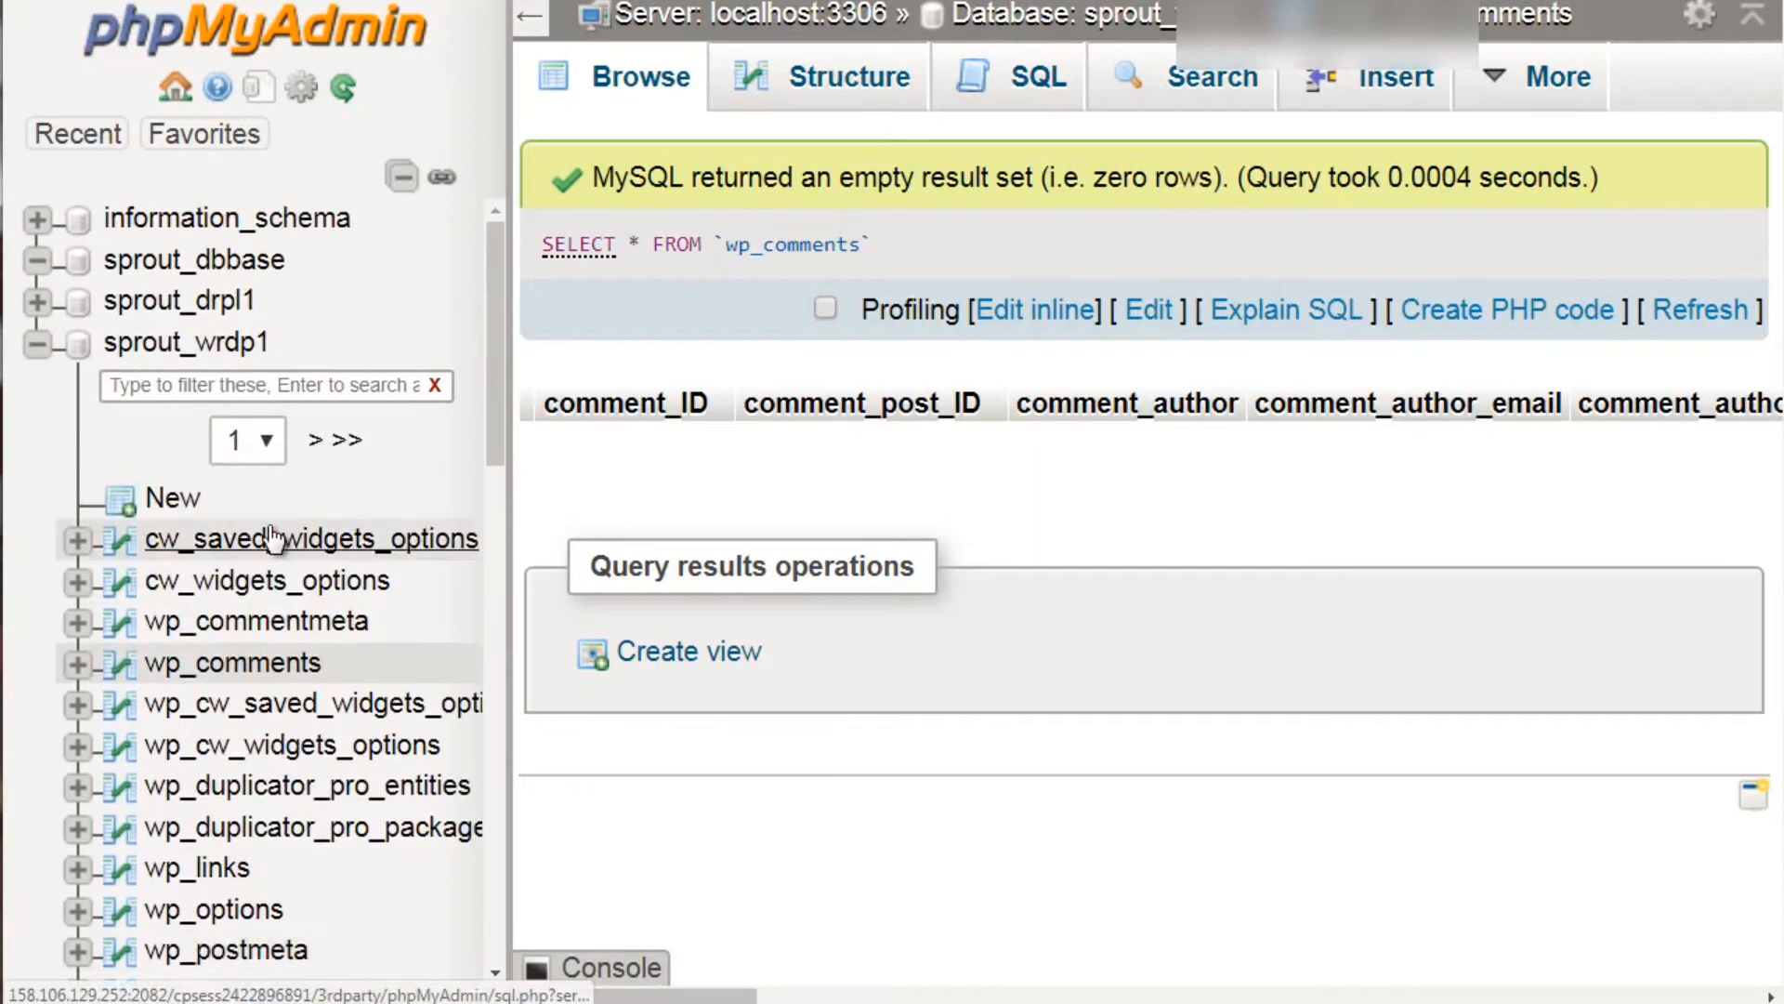
scroll(273, 537, "down", 15)
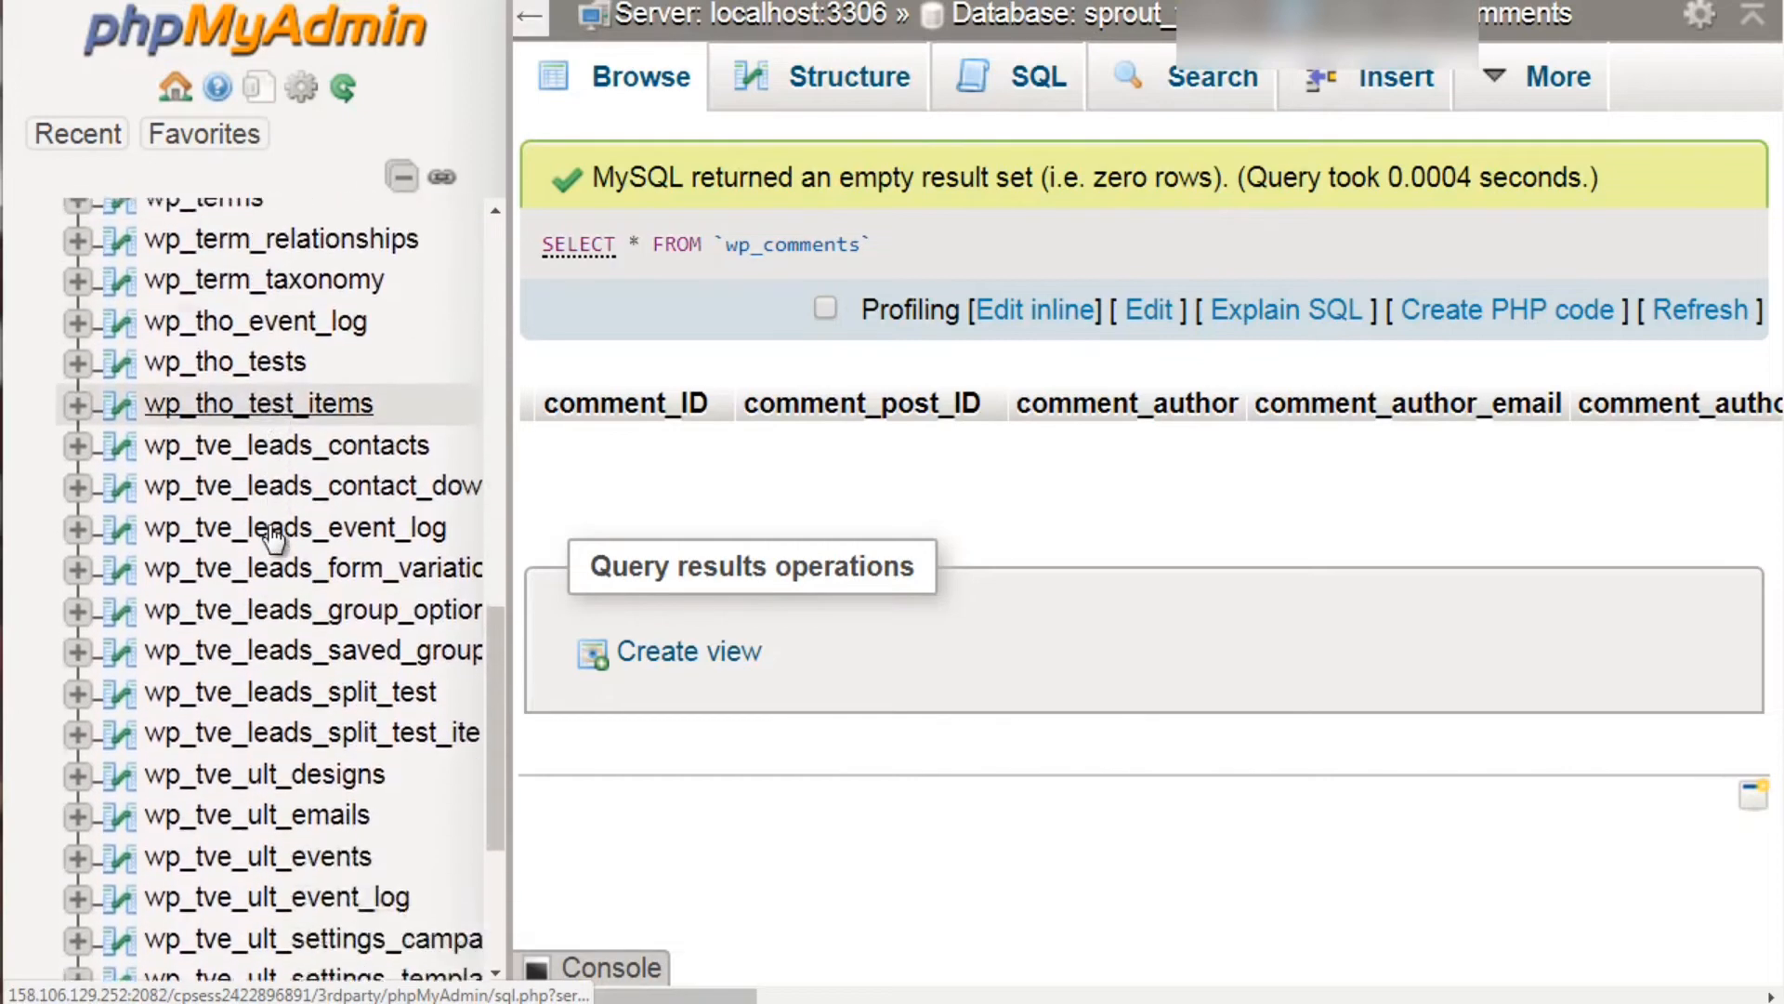
scroll(272, 537, "down", 4)
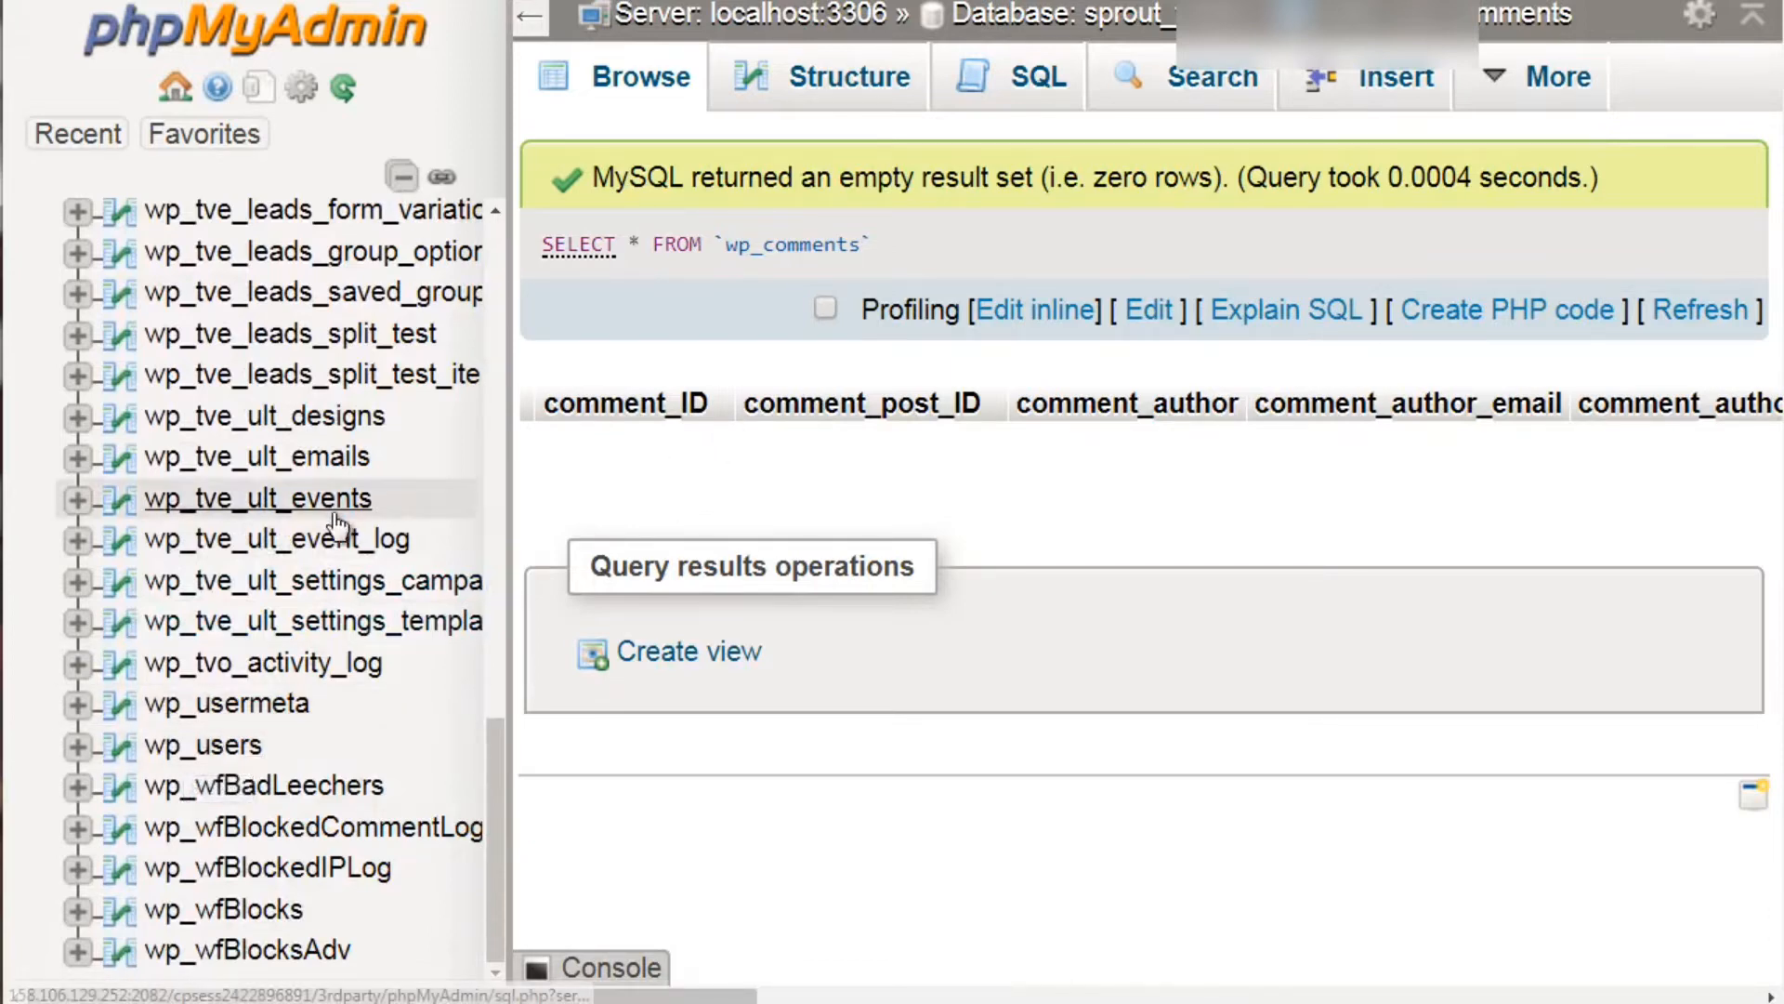
scroll(336, 527, "up", 3)
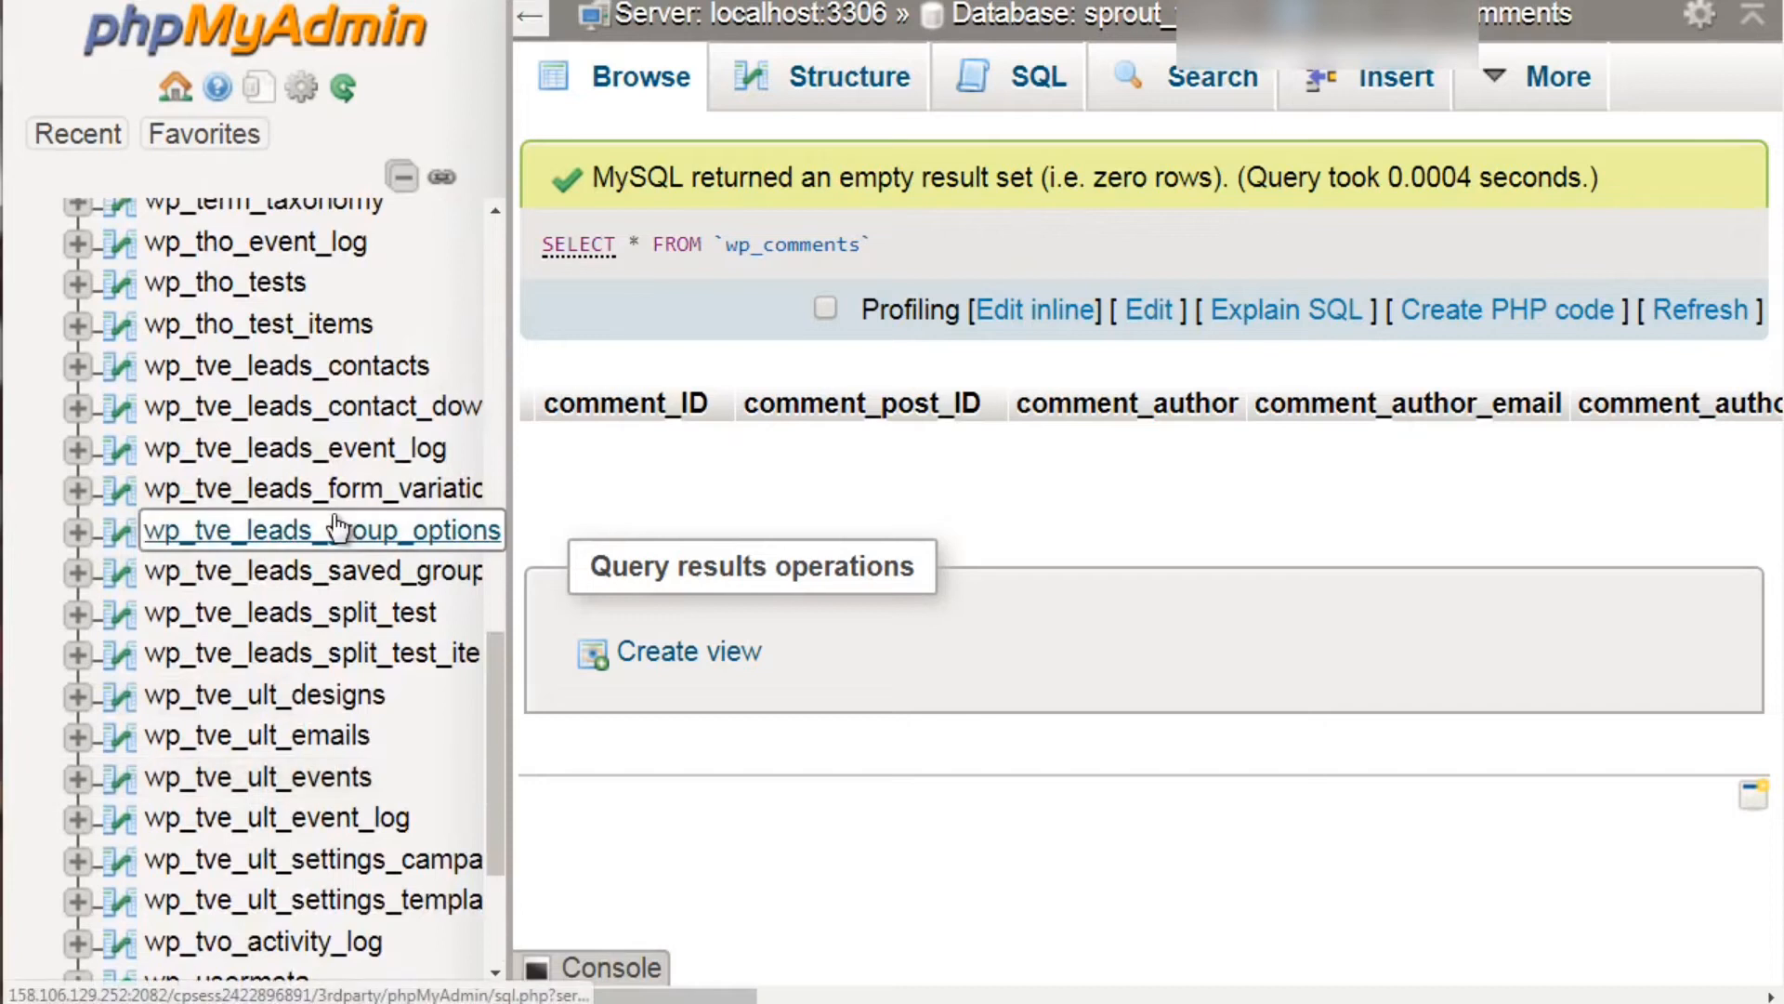
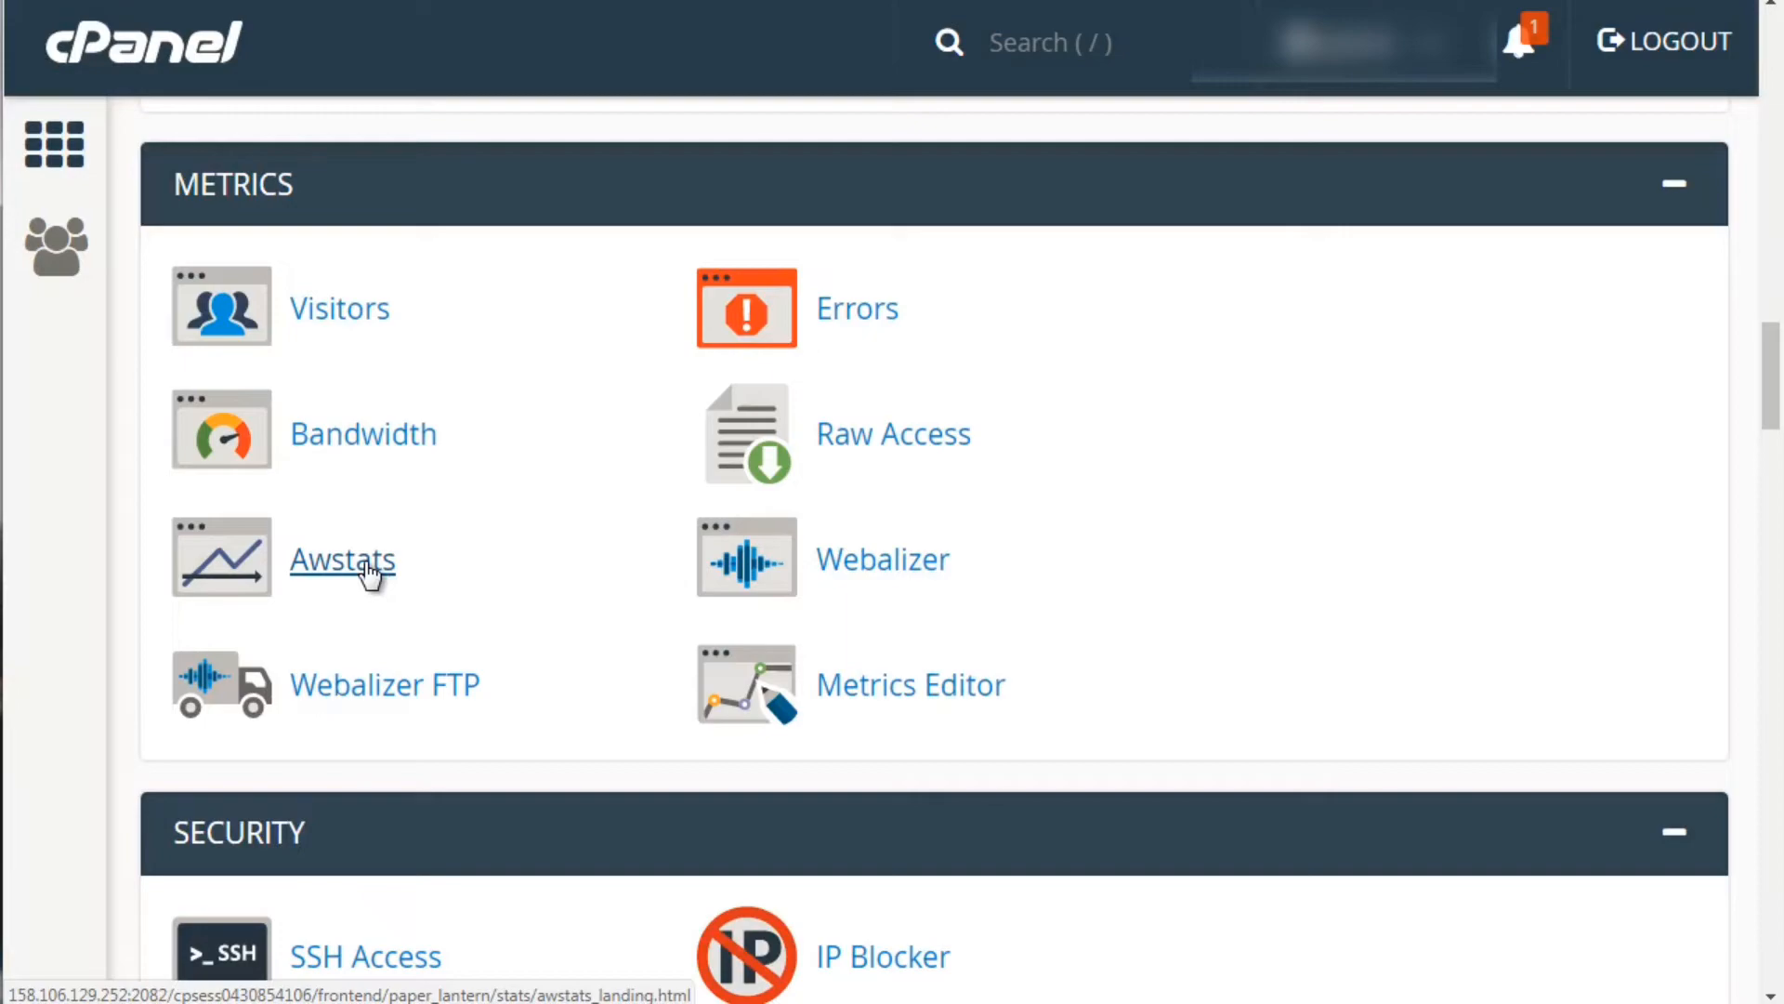
Open the AWStats report and scroll to December 2017's Days of month table, all zeros
left_click(367, 564)
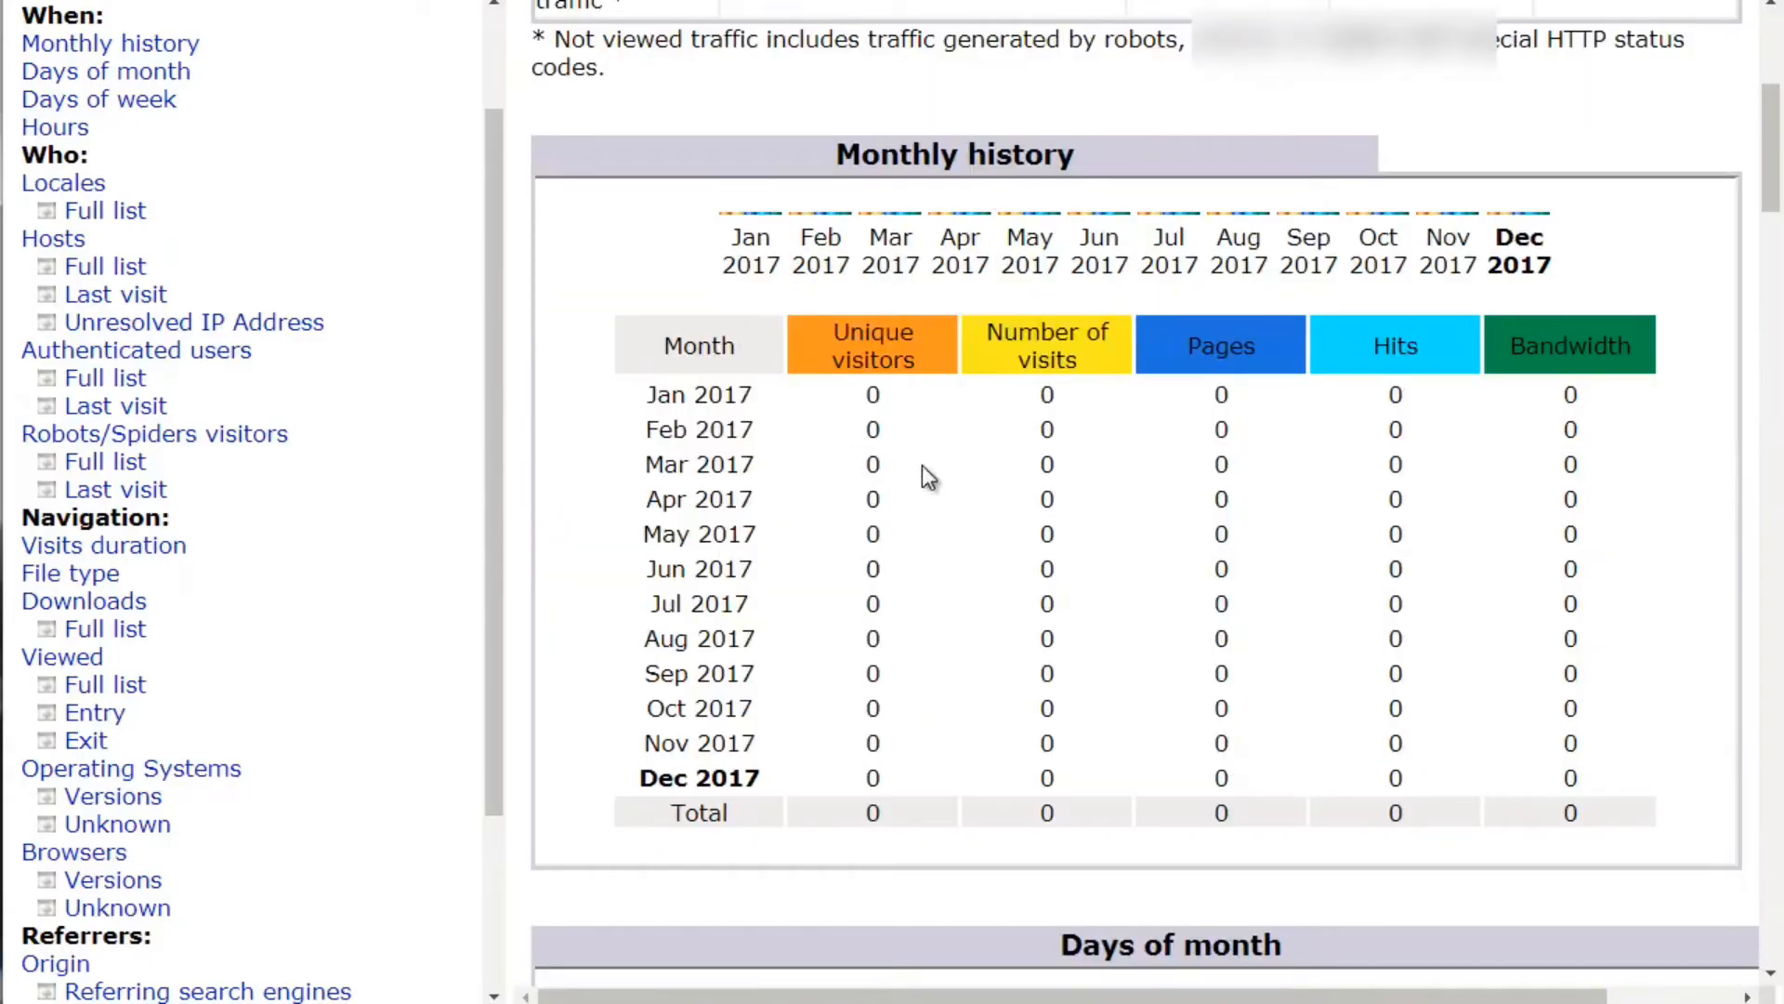
scroll(923, 469, "down", 7)
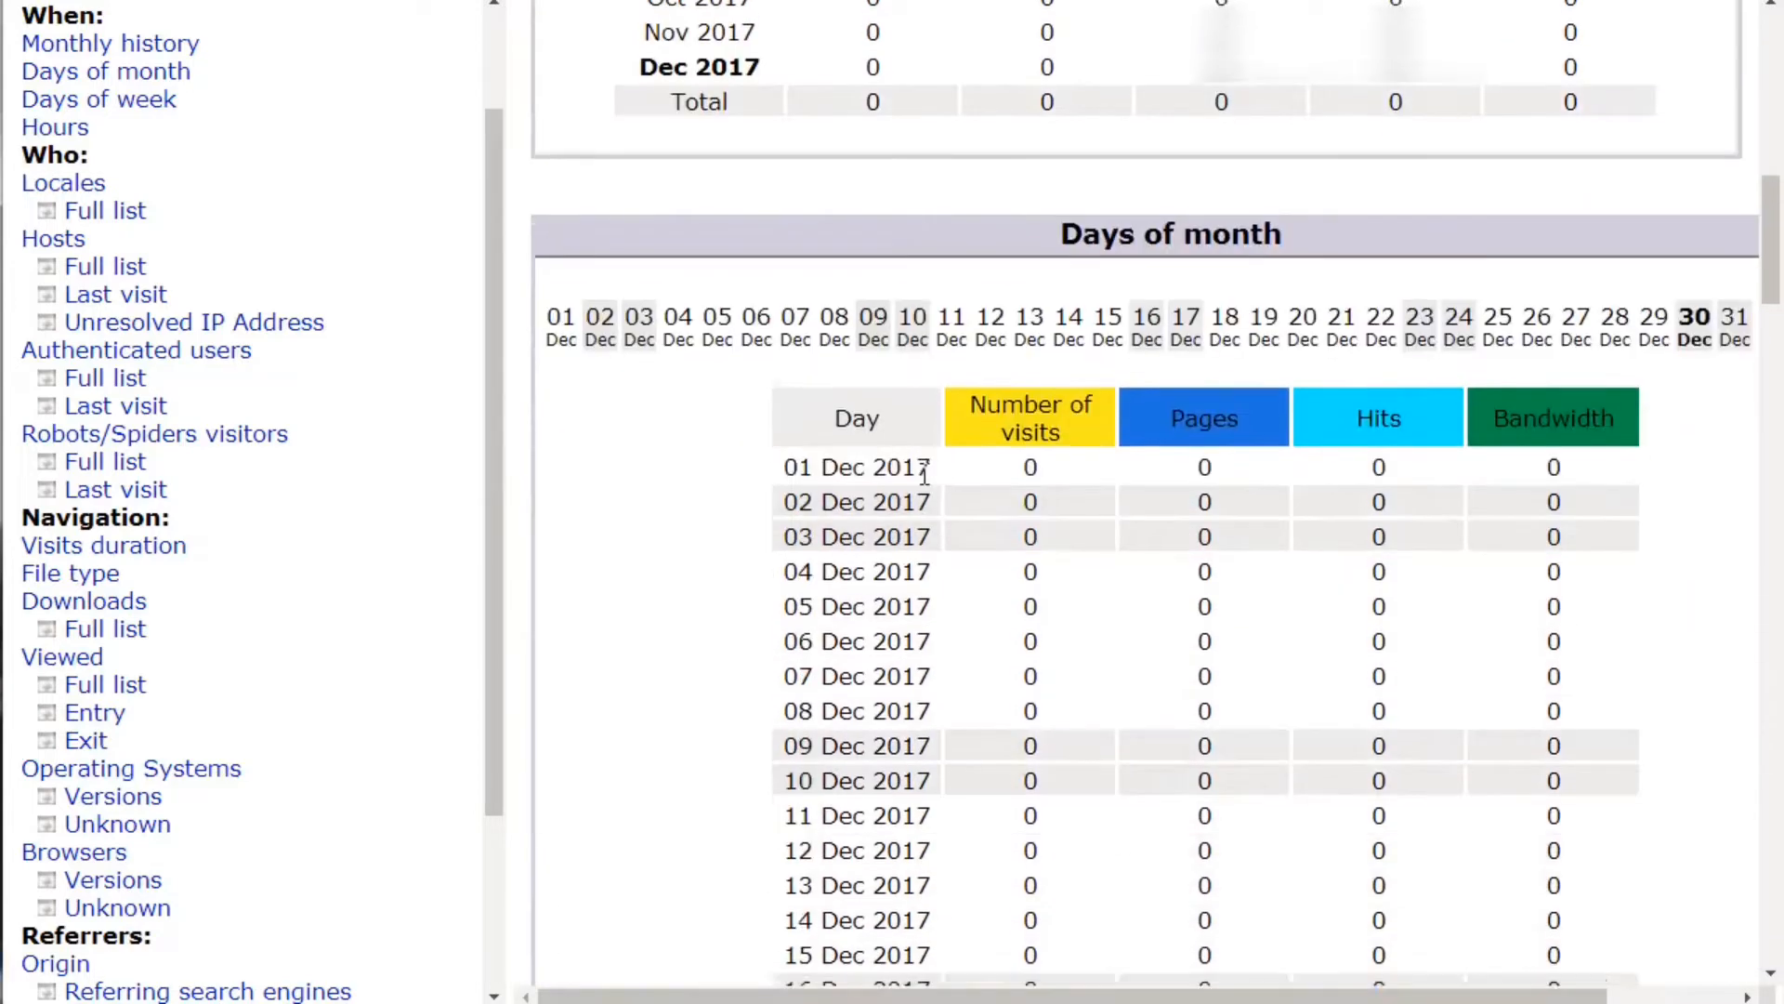
scroll(924, 473, "down", 1)
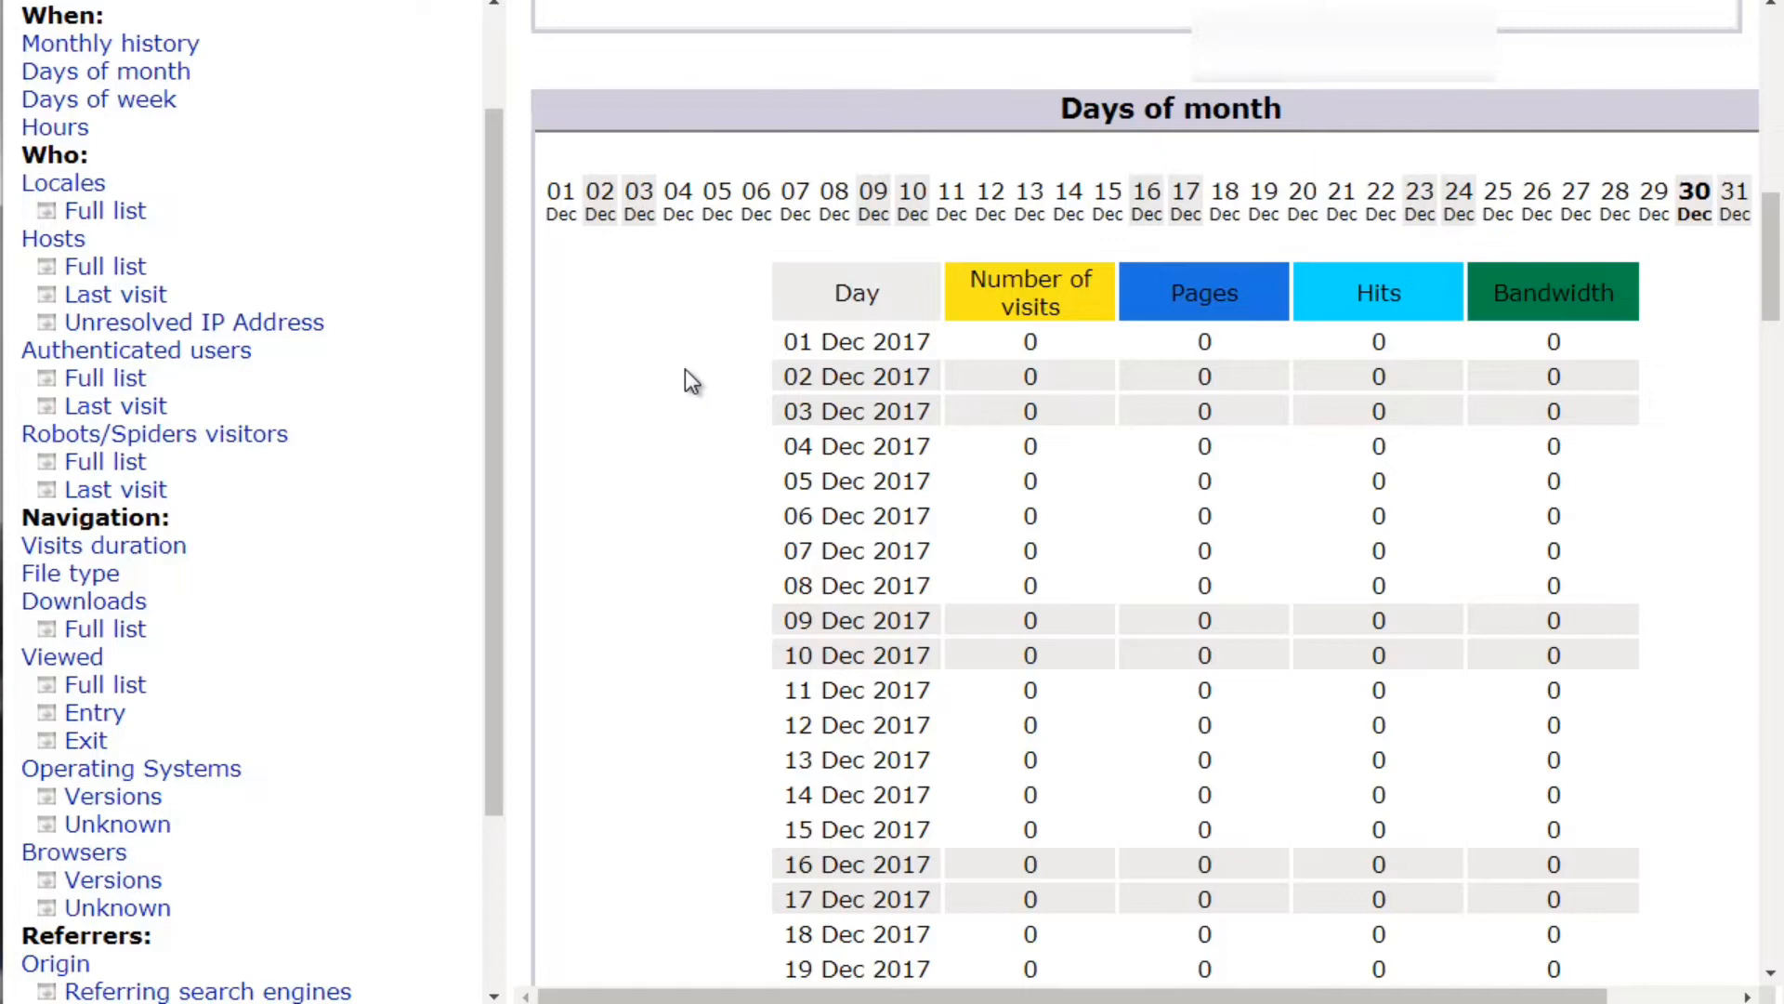
scroll(684, 371, "down", 2)
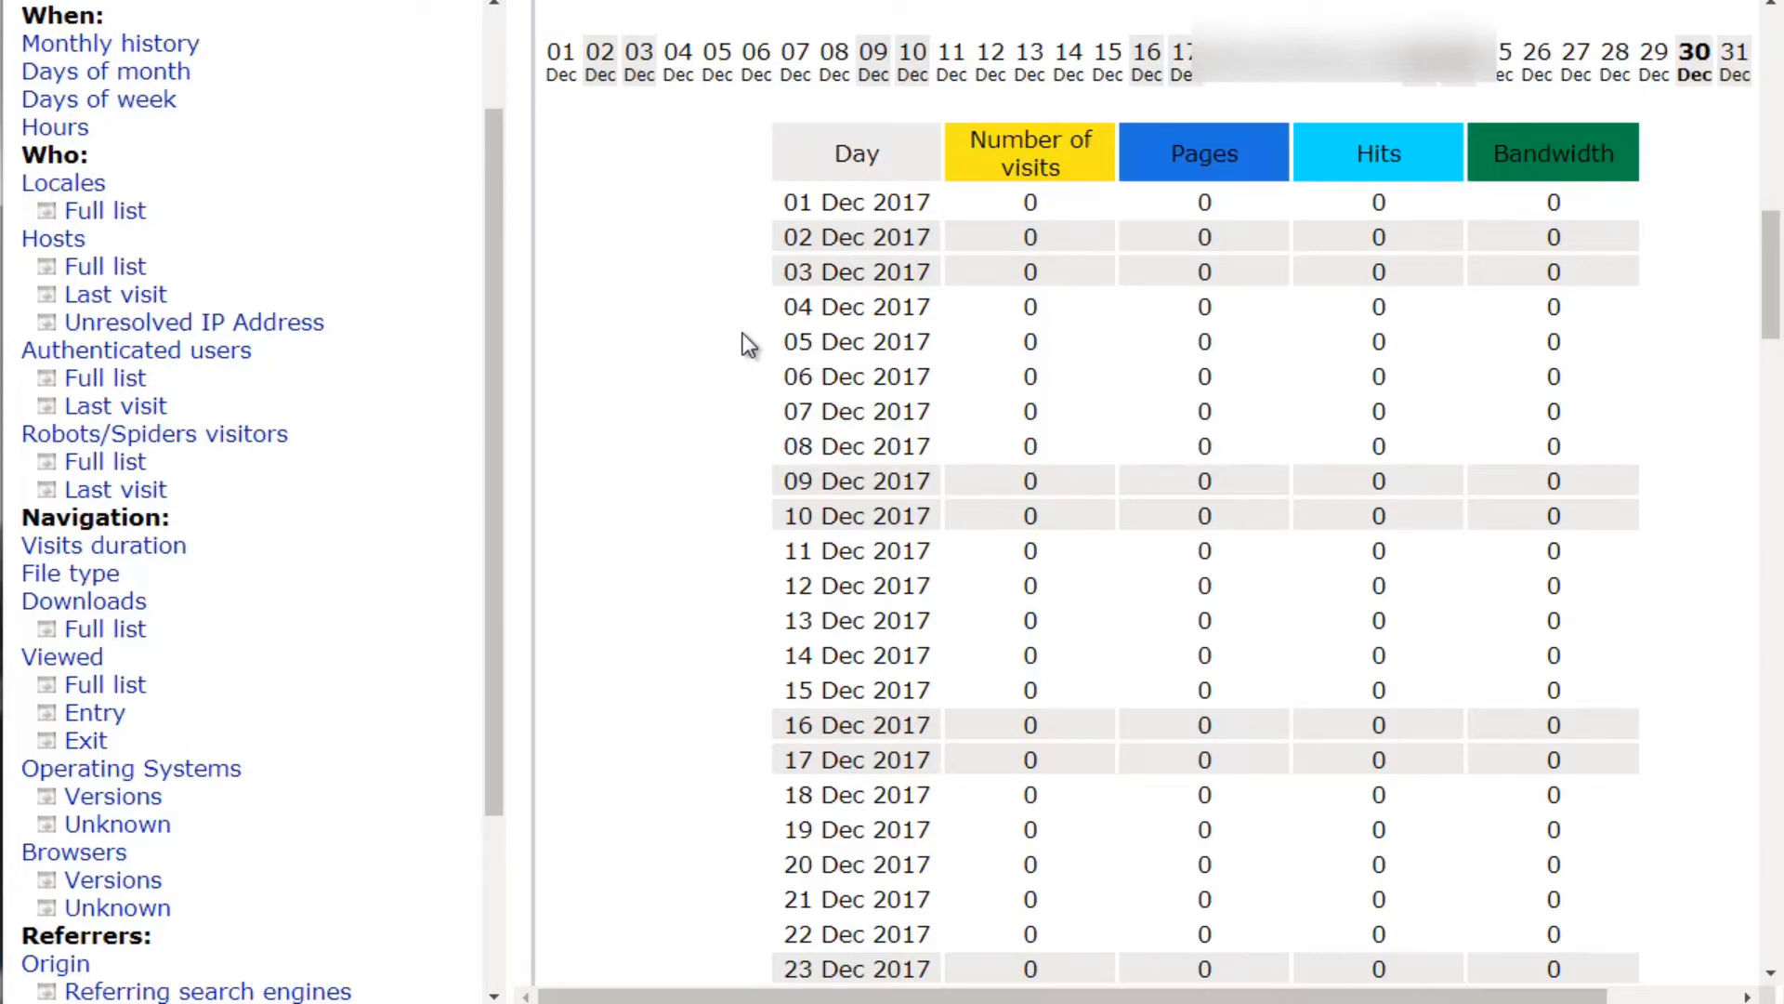
scroll(744, 336, "down", 15)
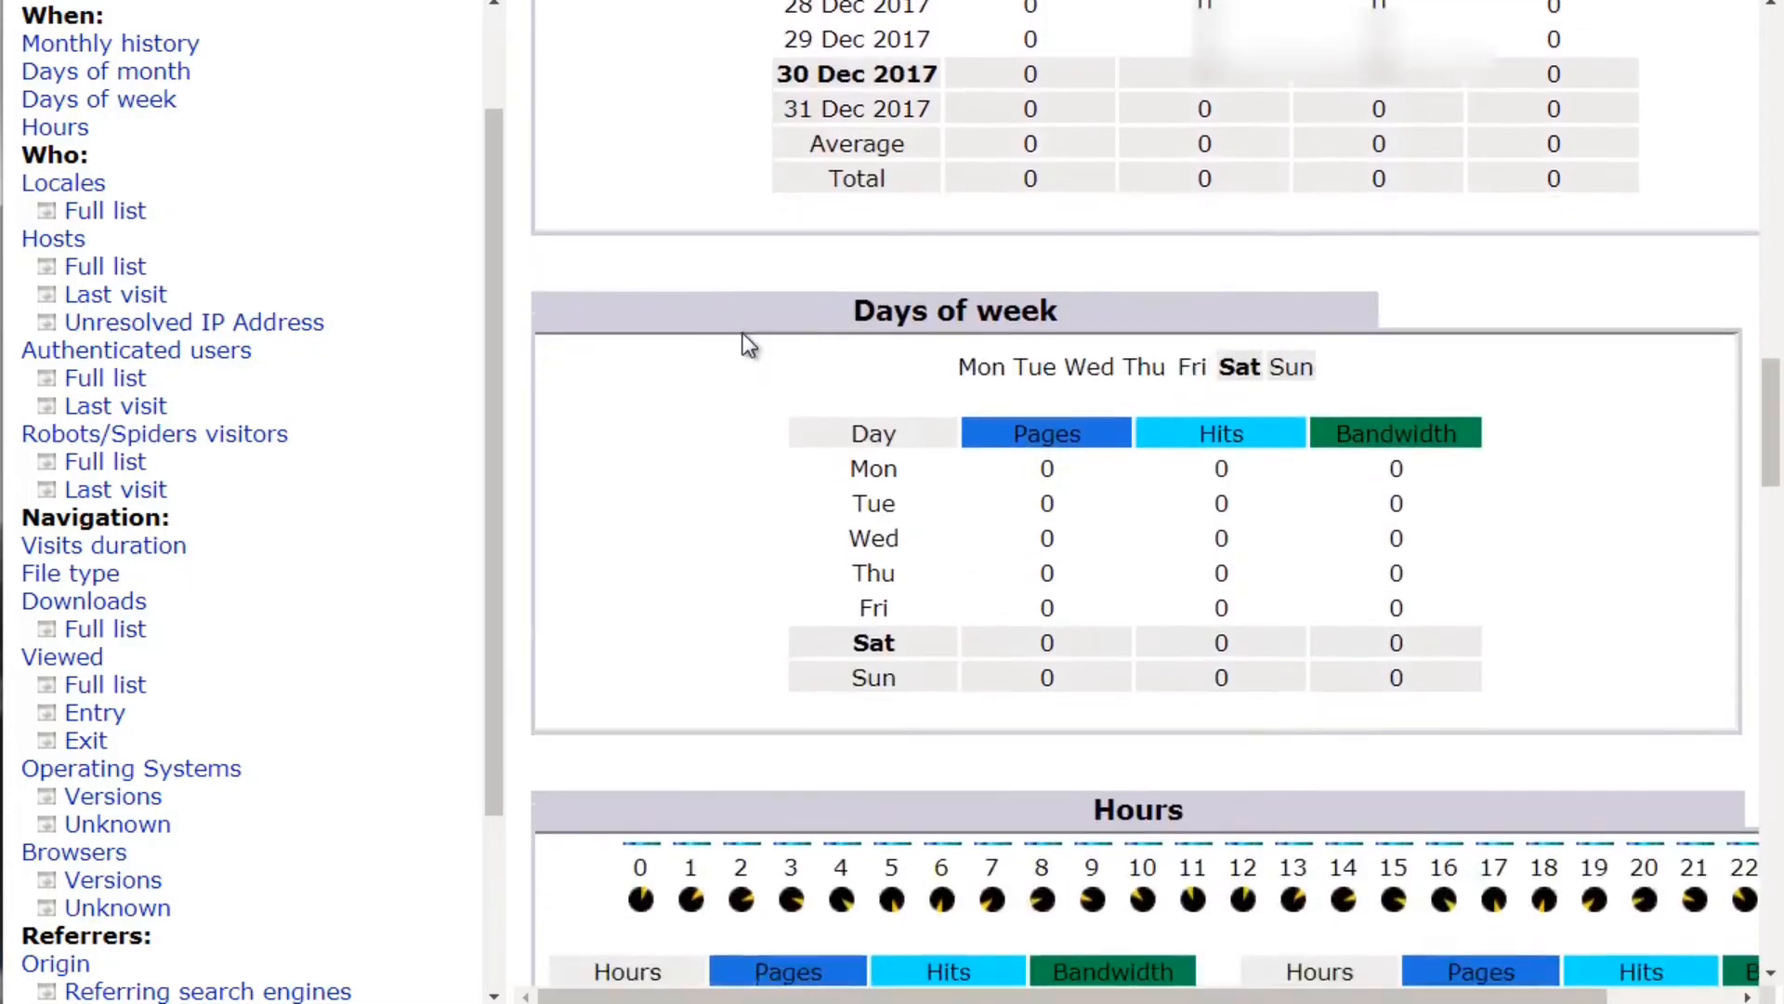
scroll(748, 346, "down", 3)
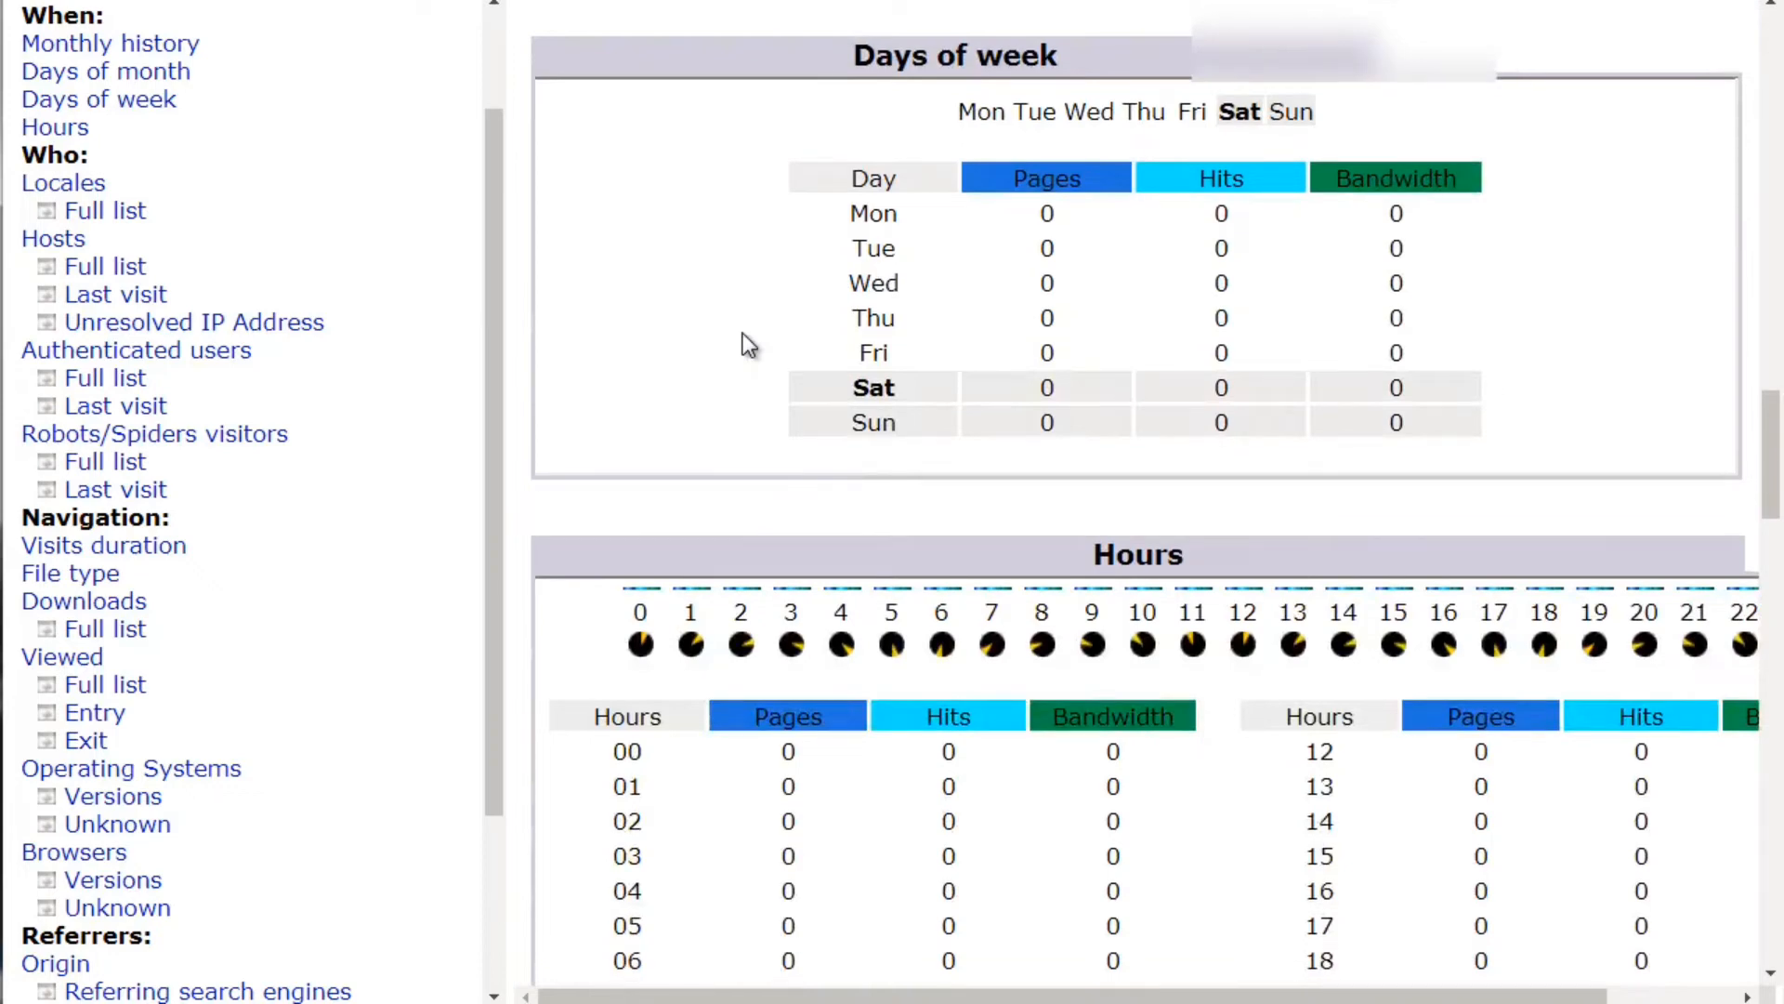
scroll(748, 345, "down", 5)
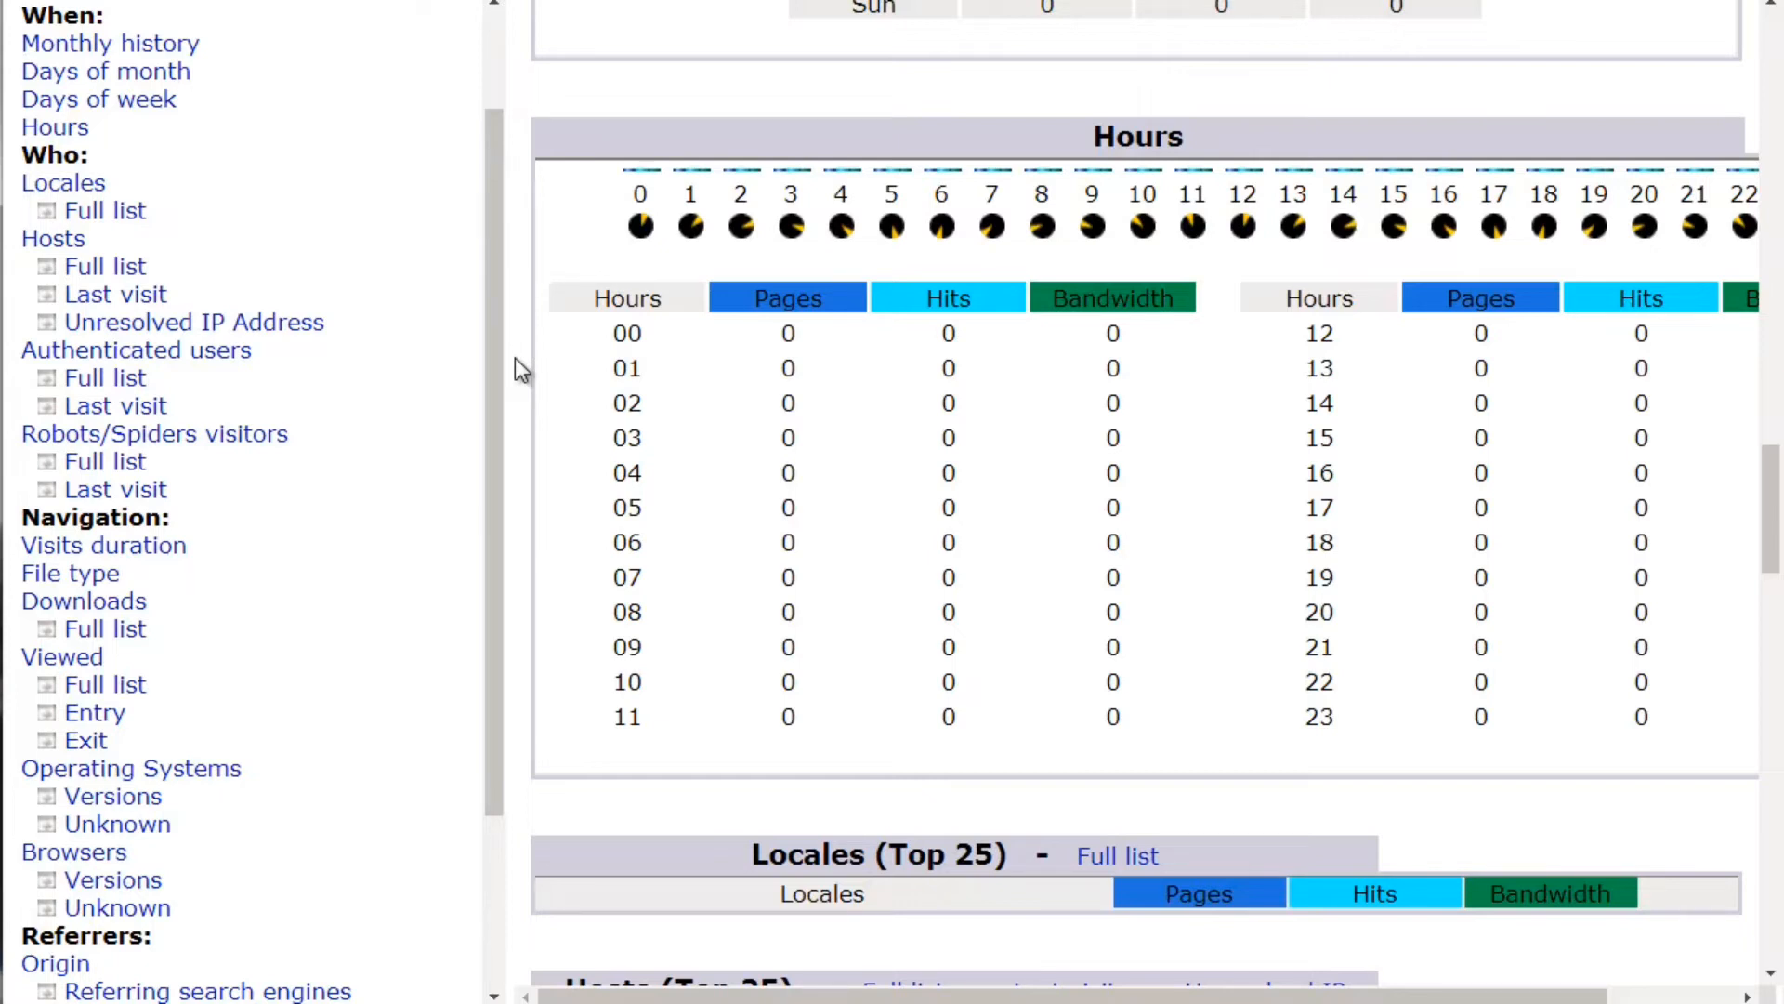
scroll(515, 359, "down", 2)
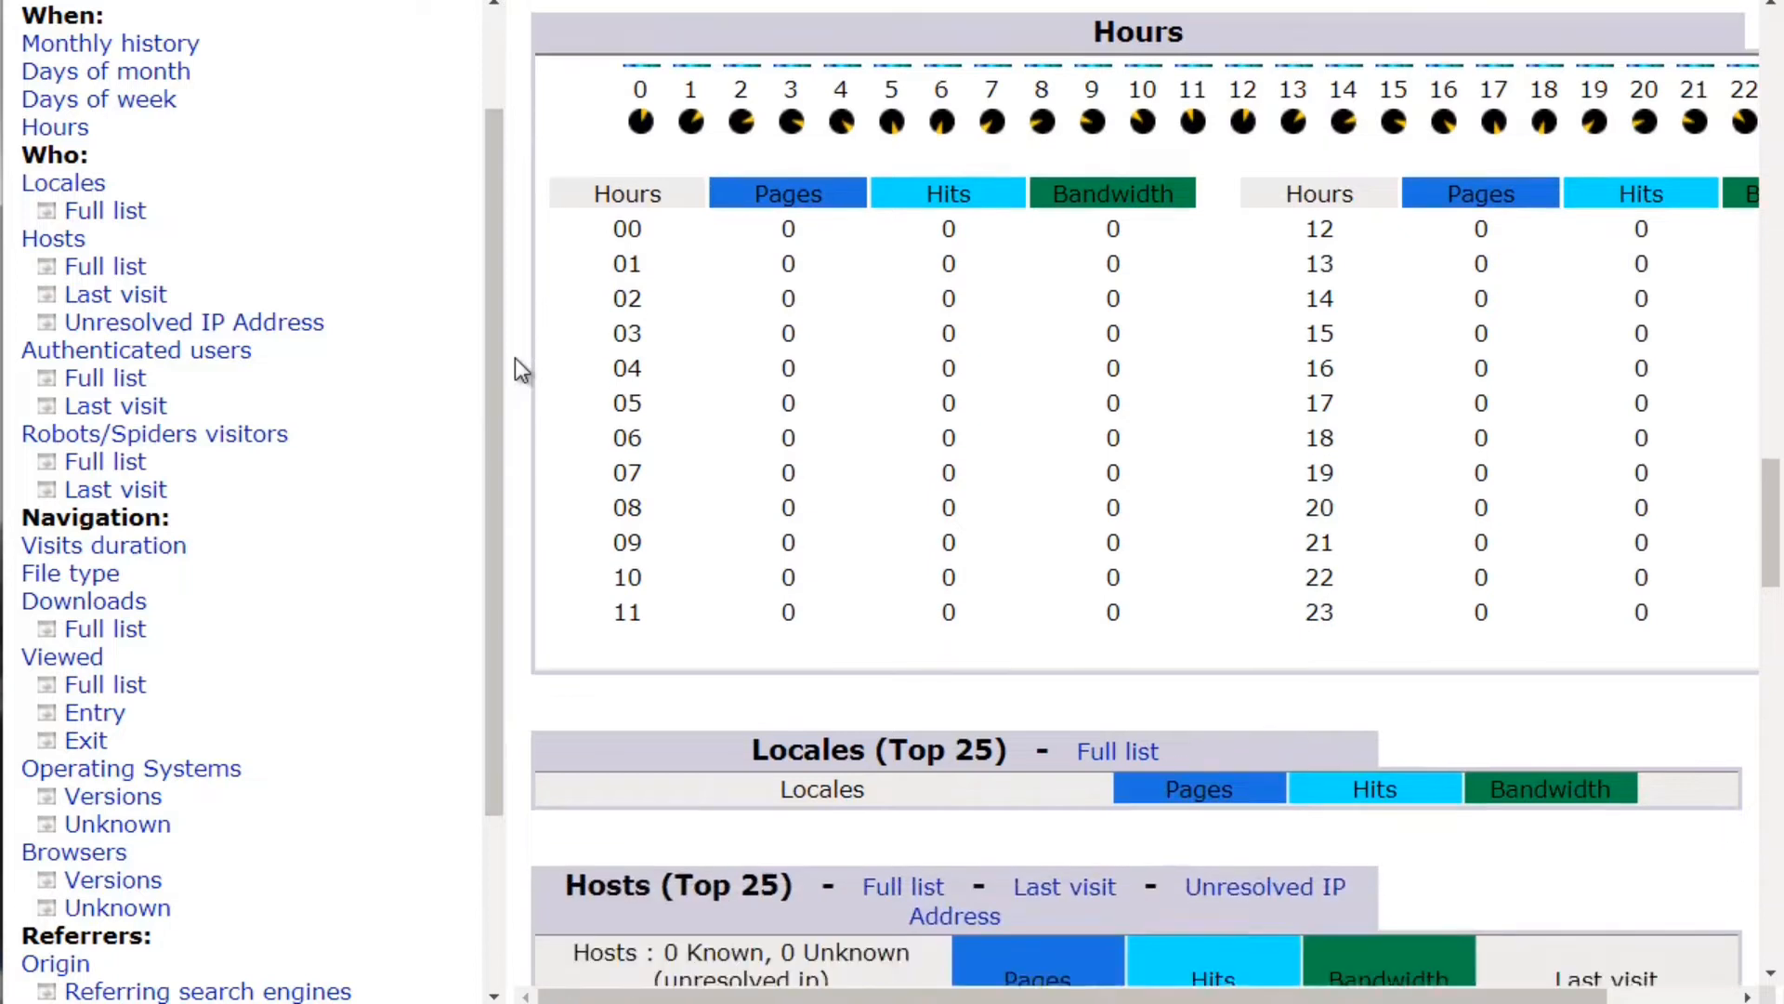
scroll(515, 359, "up", 2)
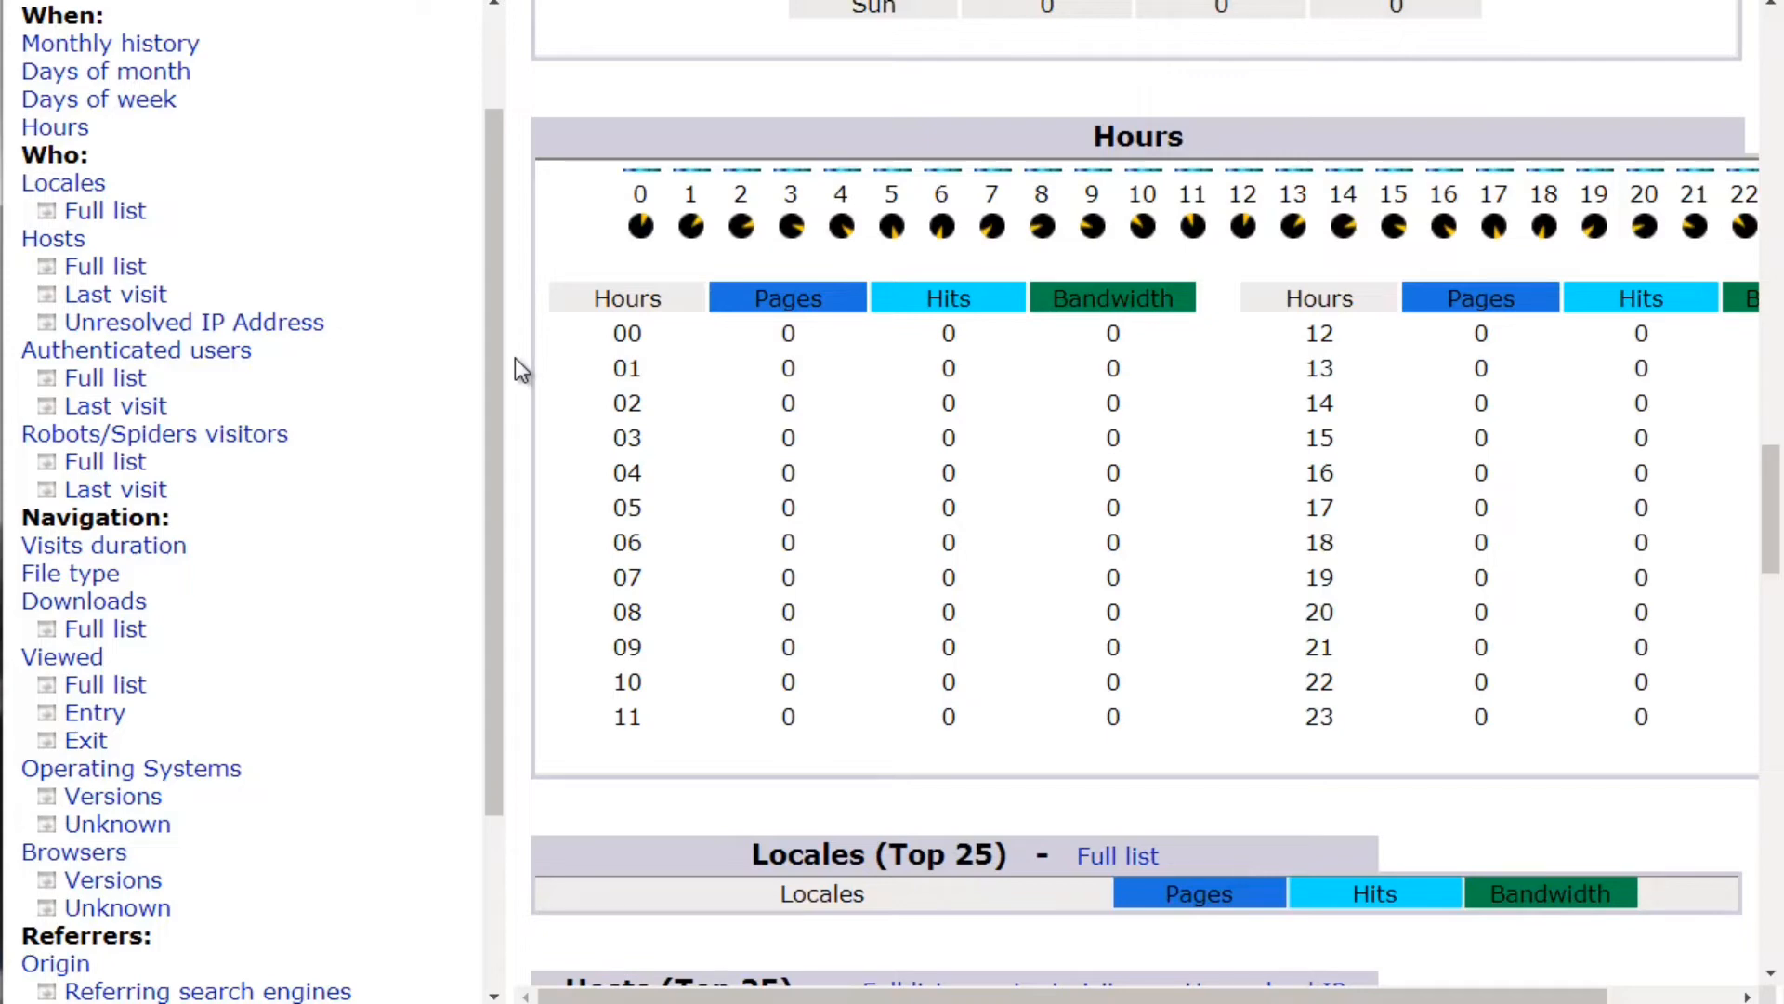
scroll(515, 359, "down", 8)
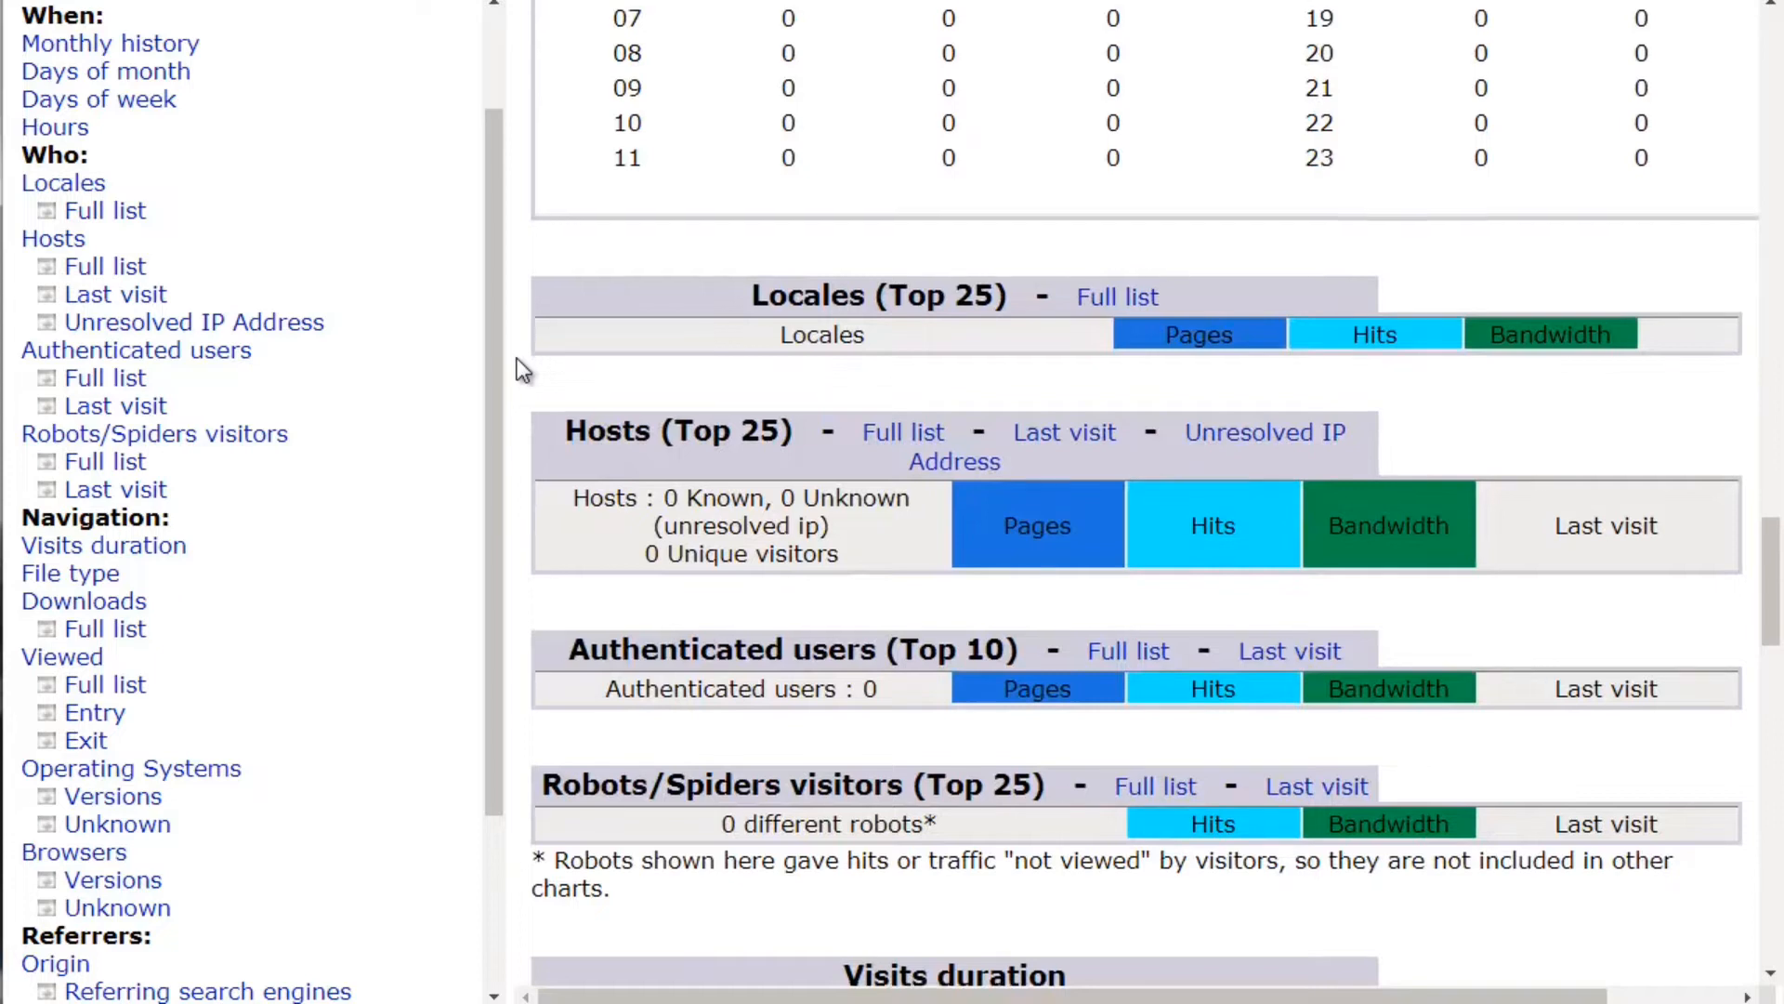
scroll(517, 358, "down", 2)
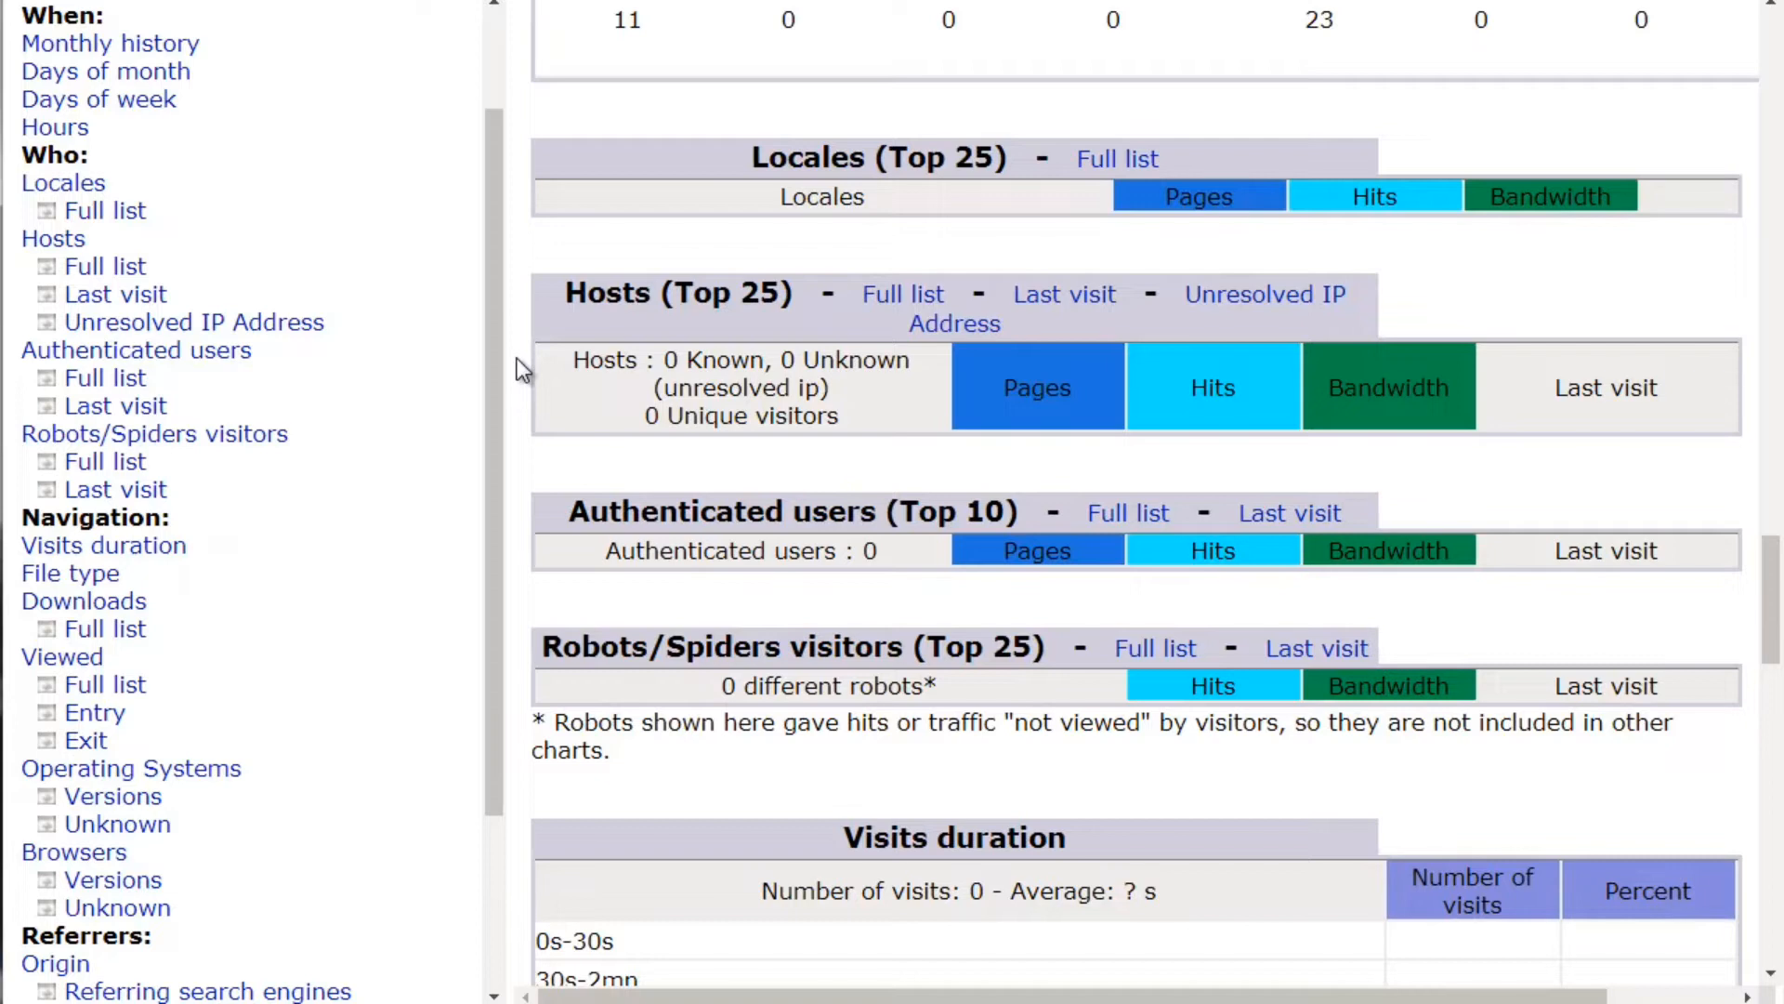
scroll(522, 351, "down", 2)
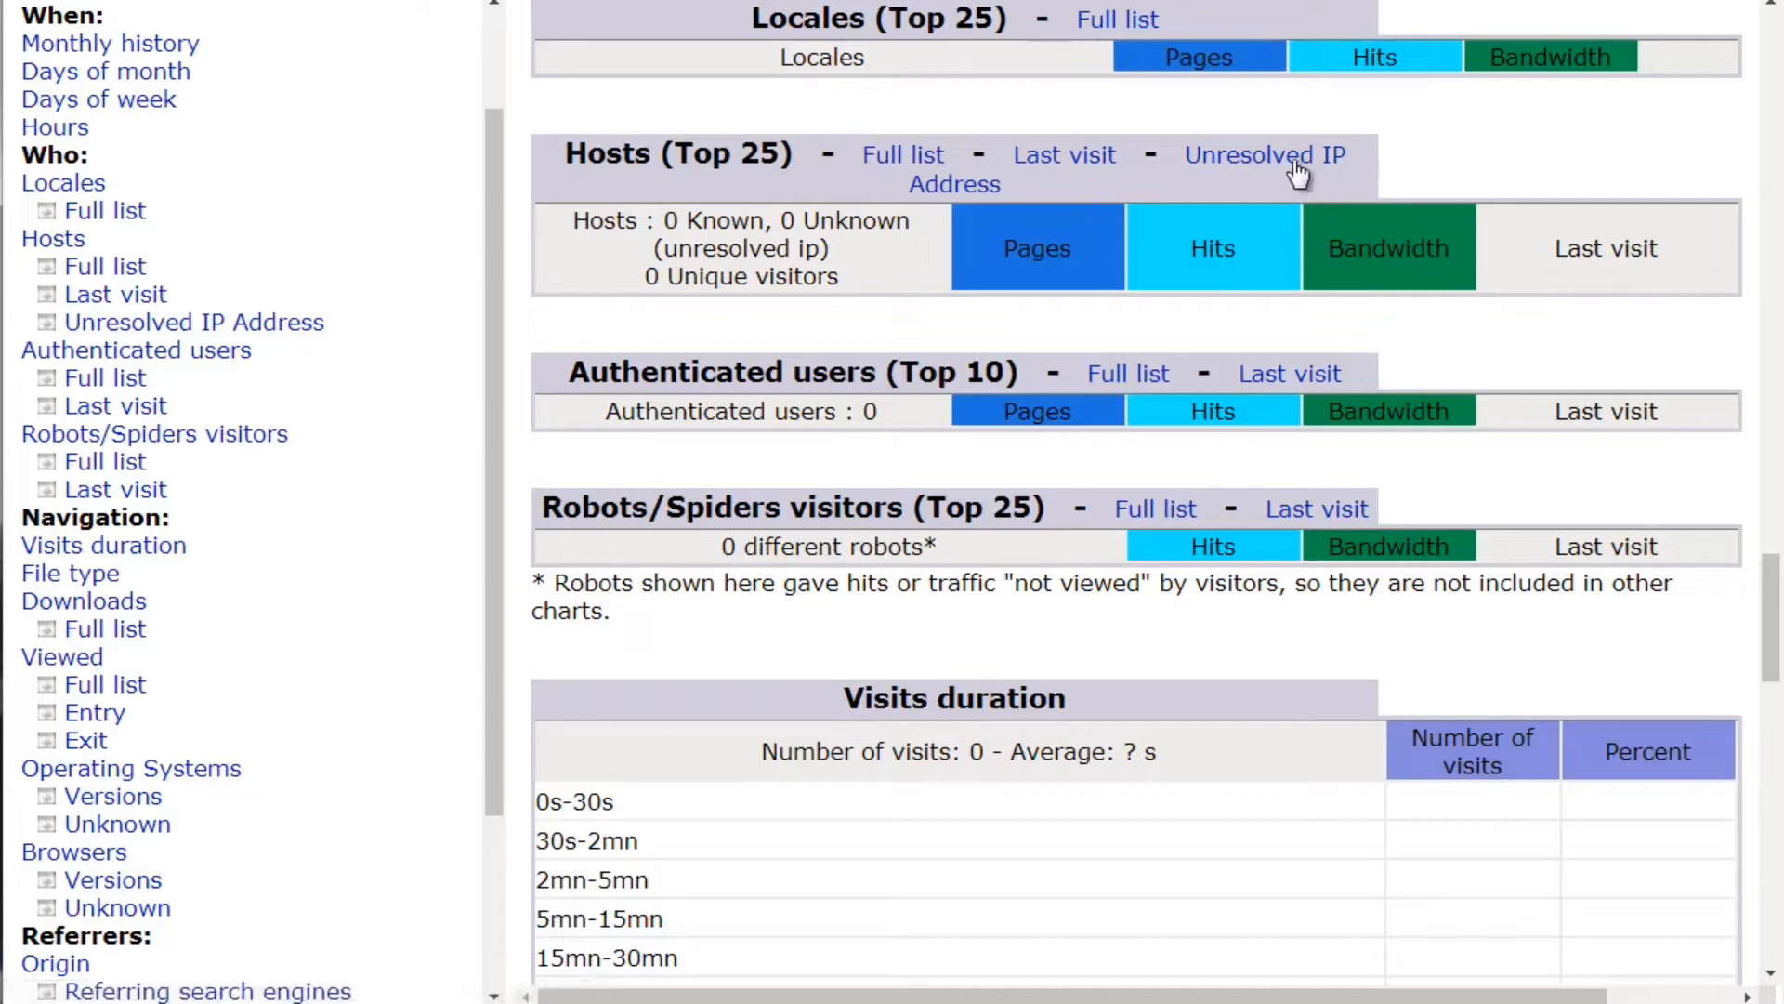
scroll(573, 338, "up", 1)
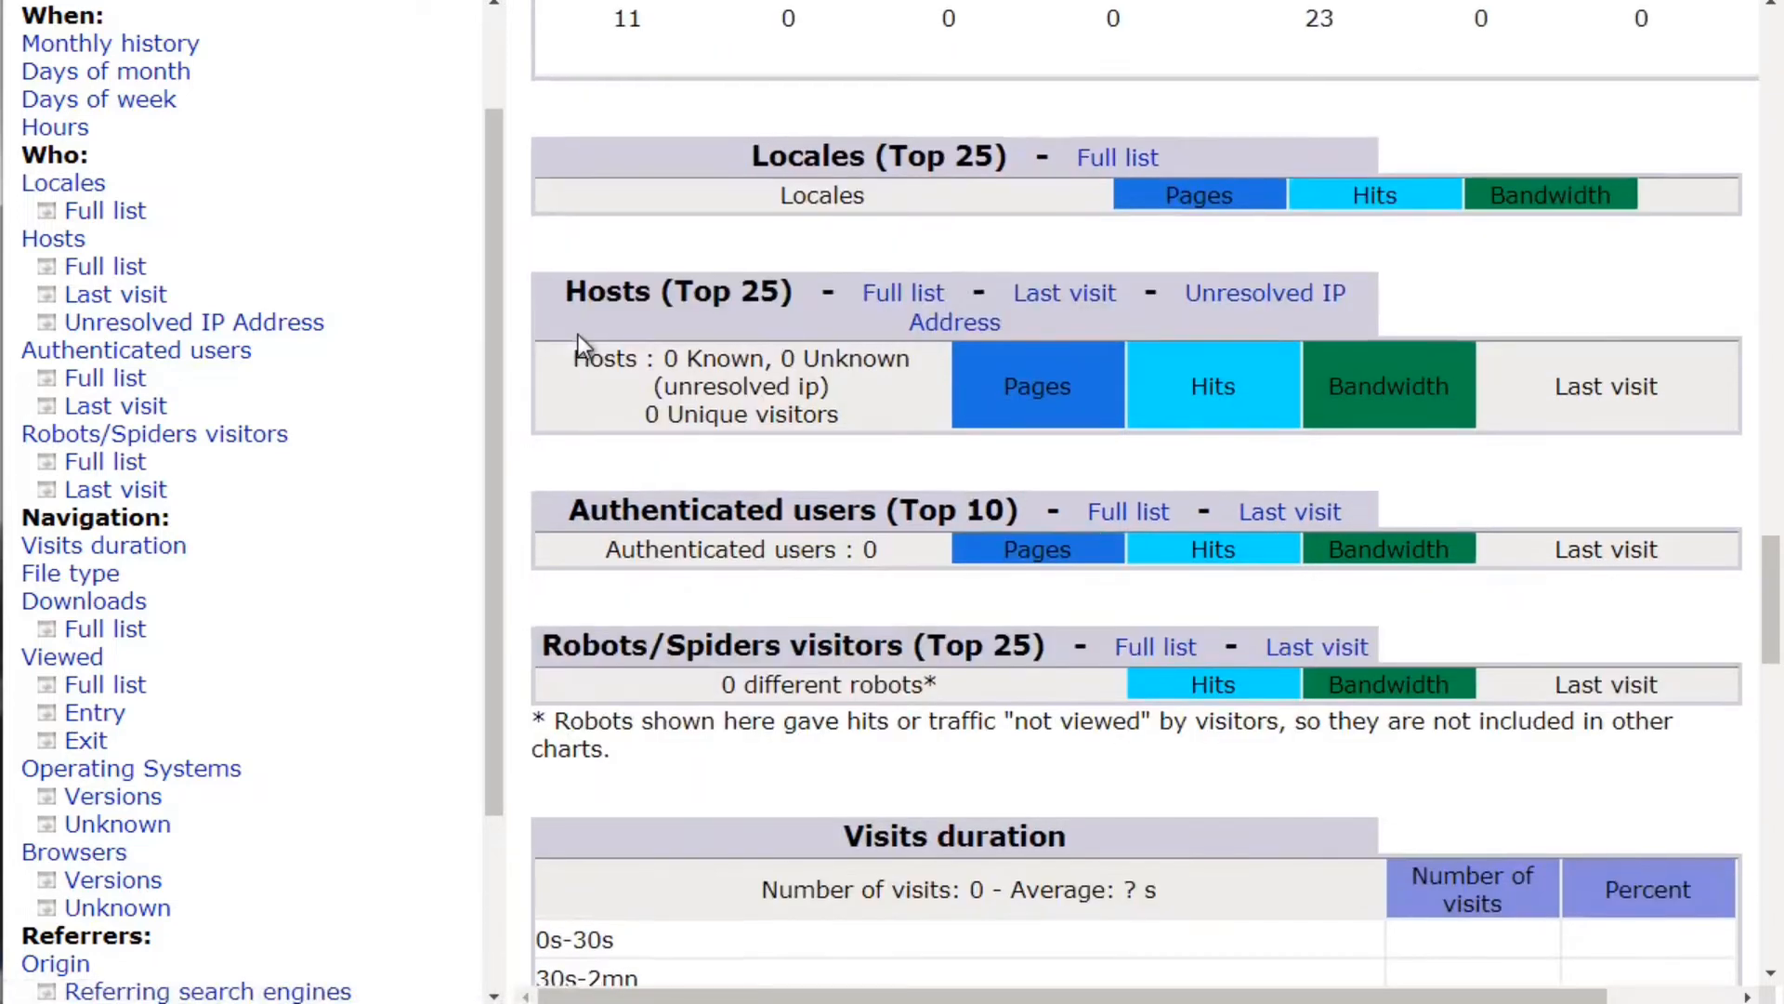
scroll(578, 337, "down", 3)
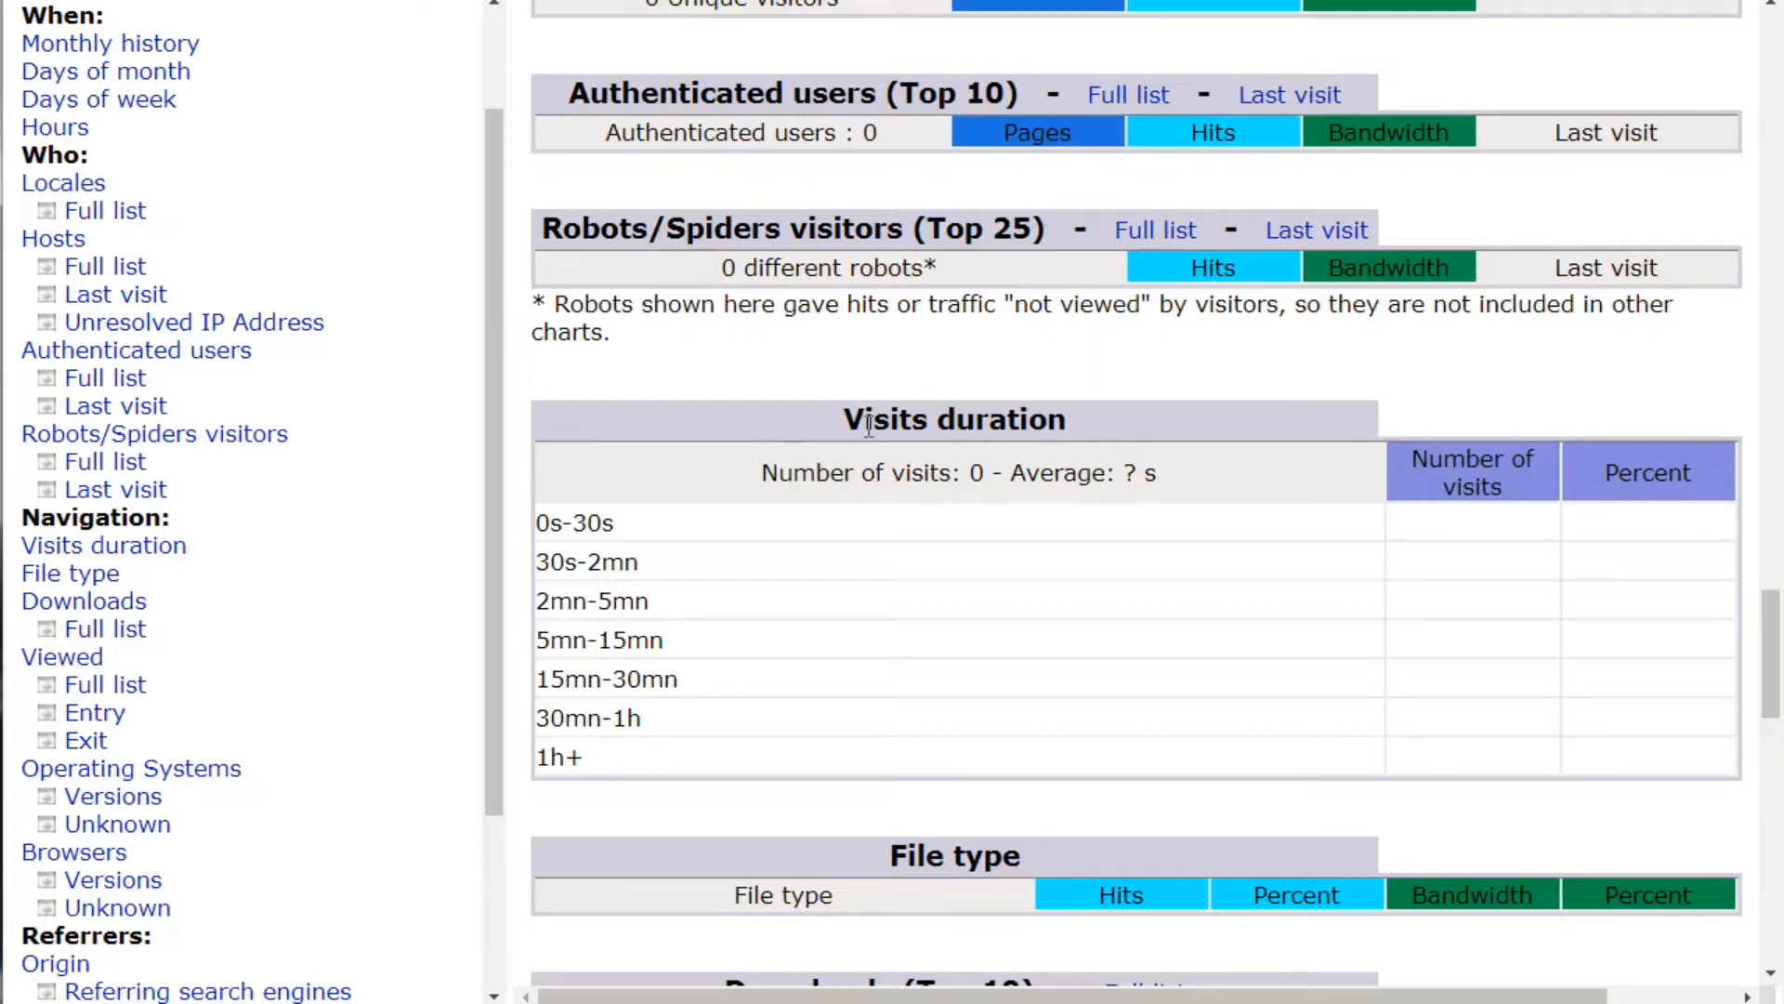
scroll(743, 442, "down", 3)
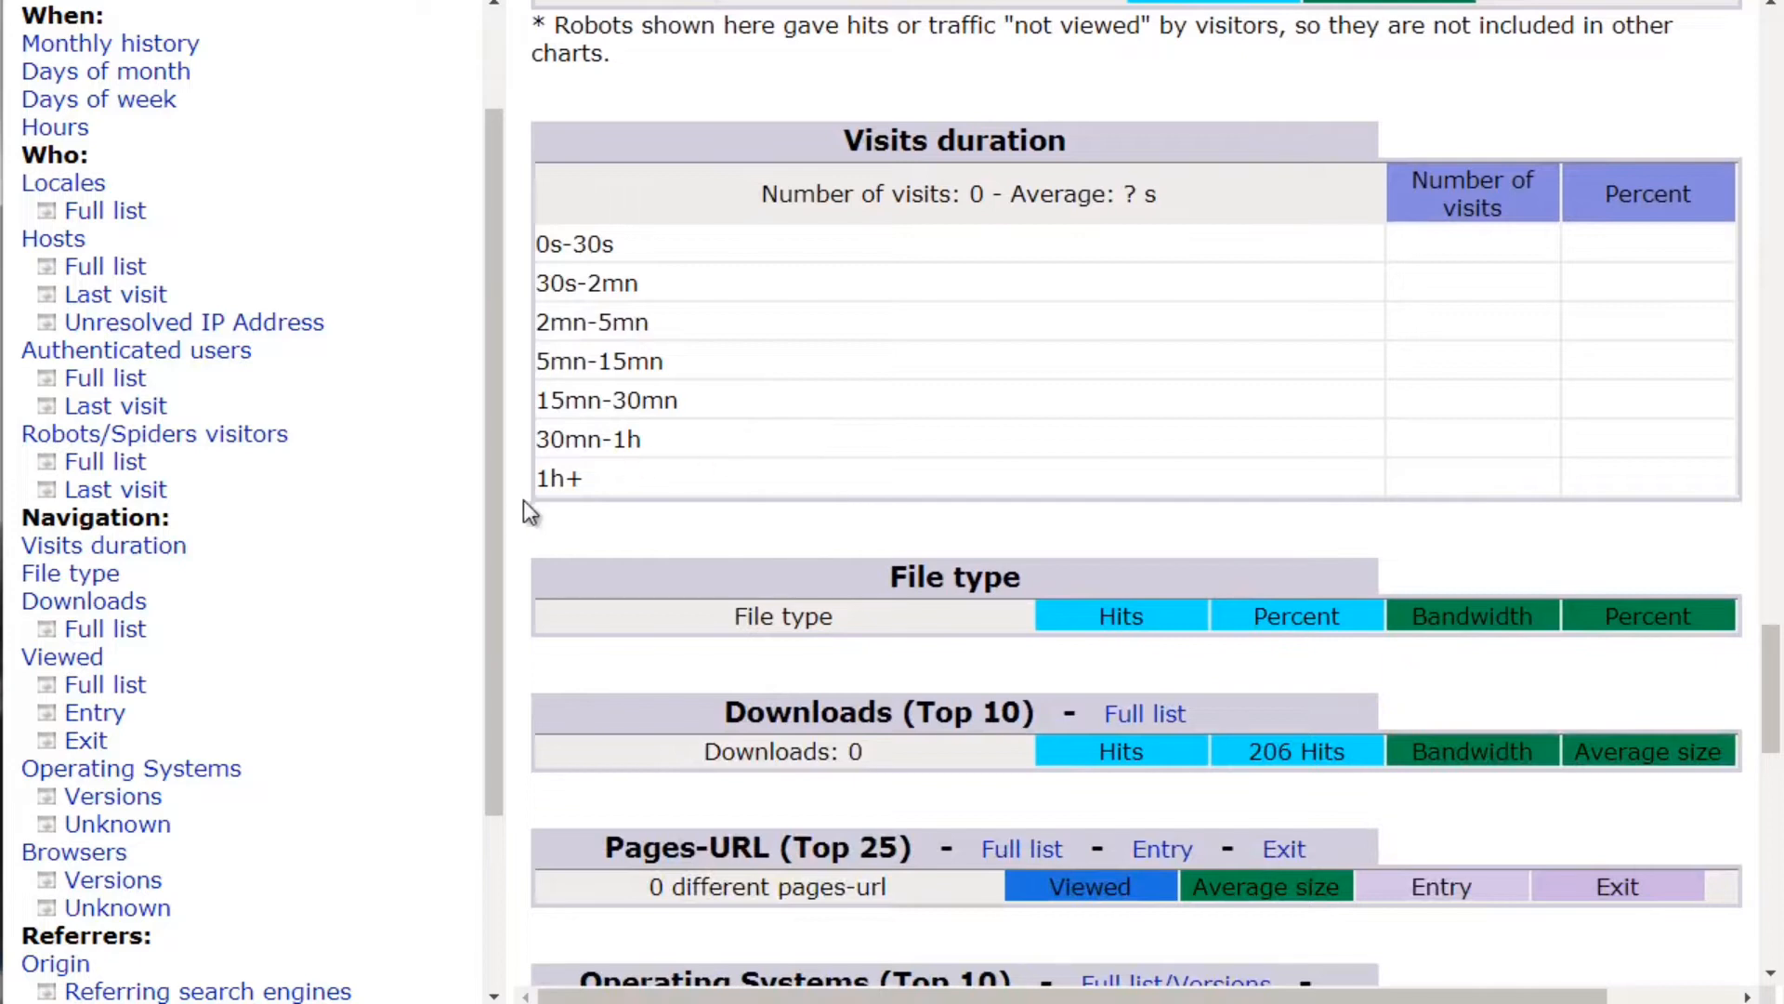
scroll(523, 523, "down", 3)
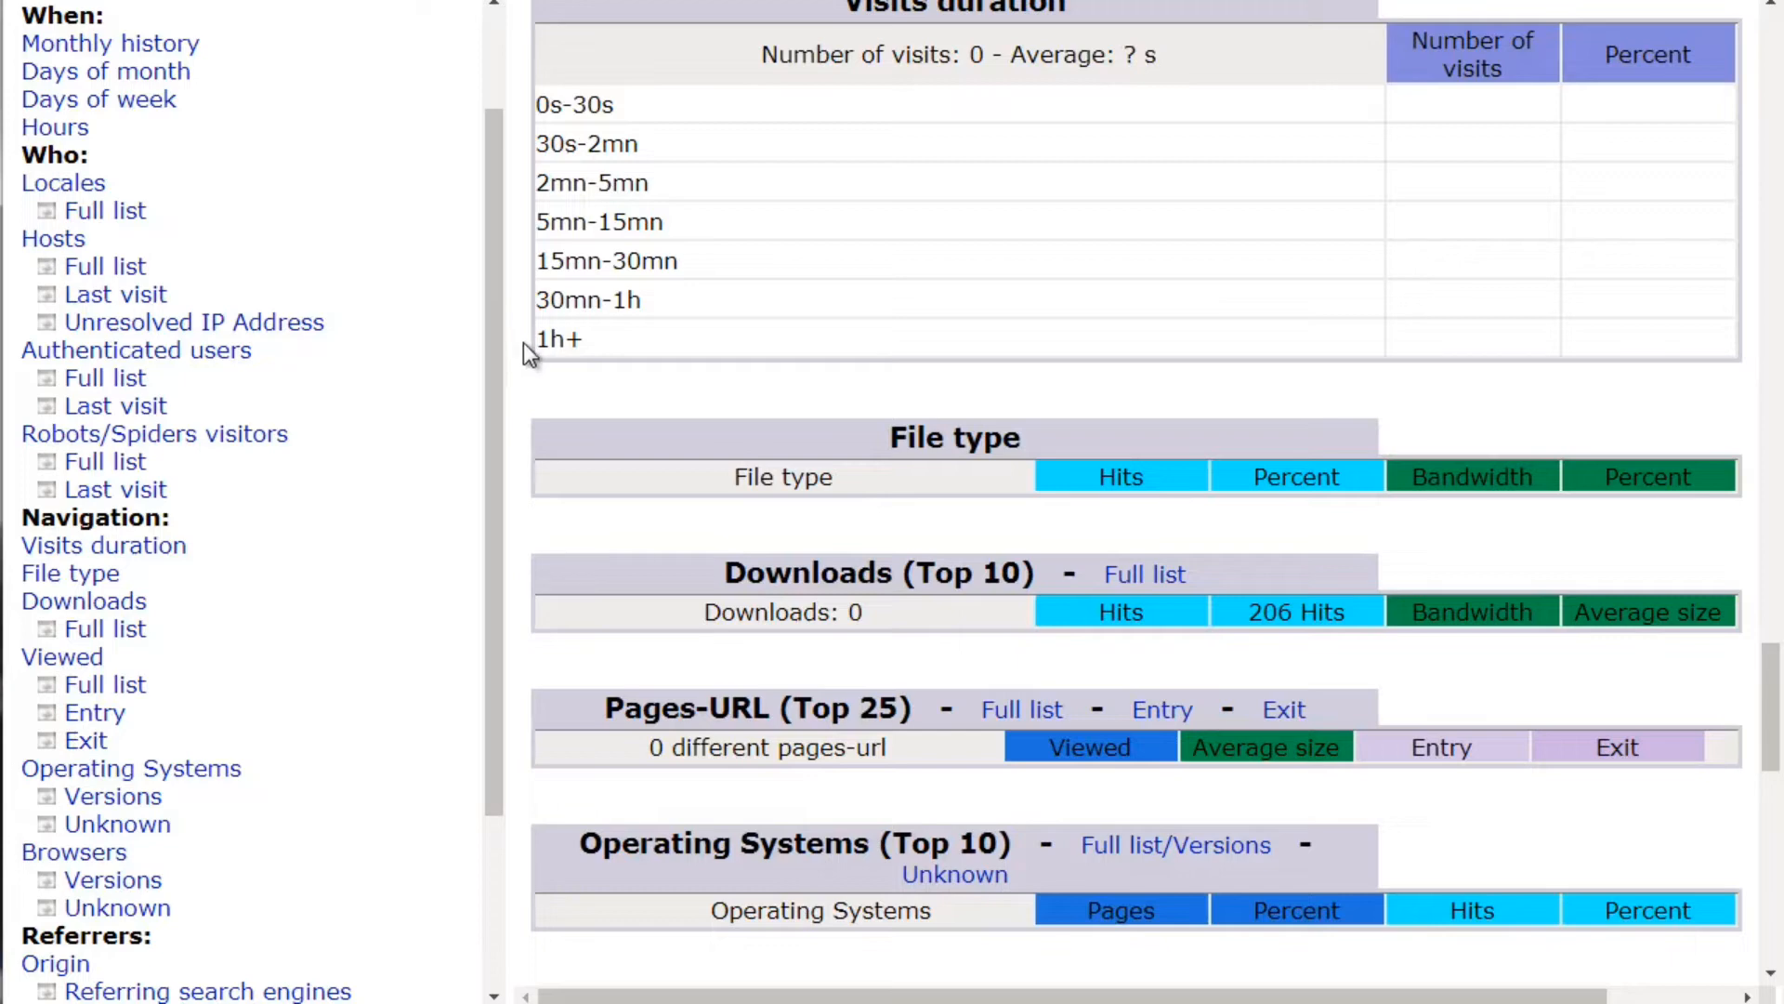
scroll(514, 358, "down", 3)
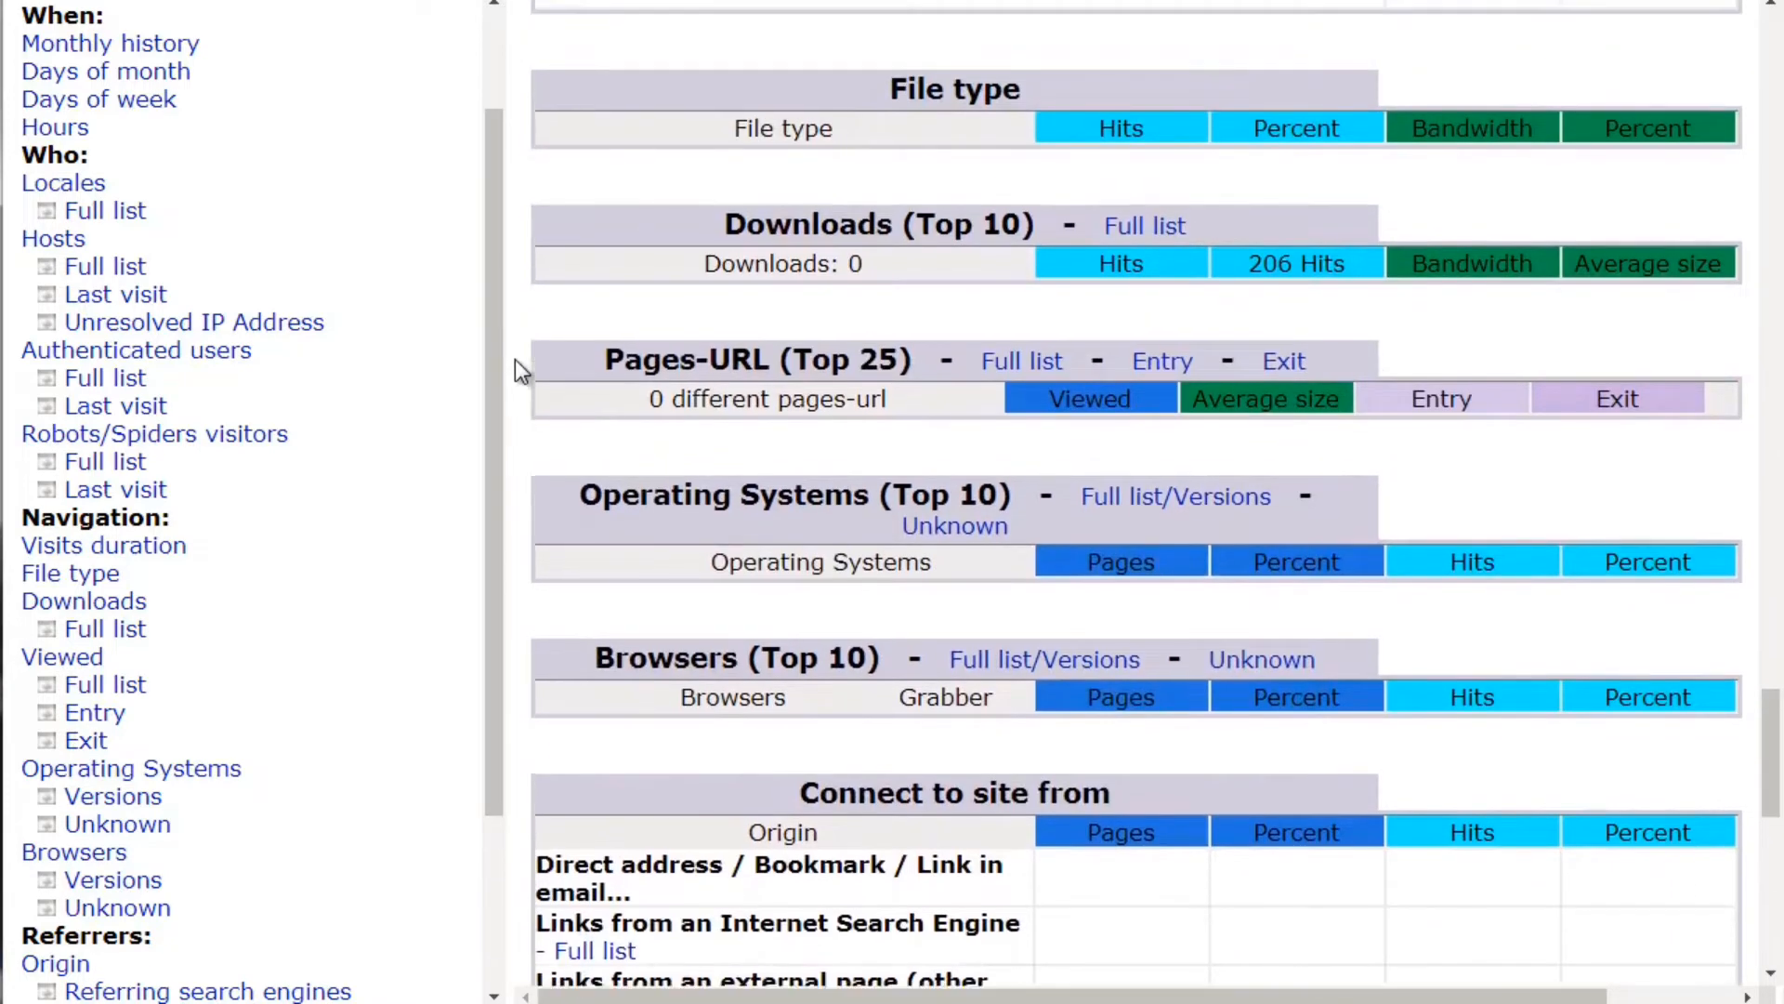
scroll(961, 121, "up", 1)
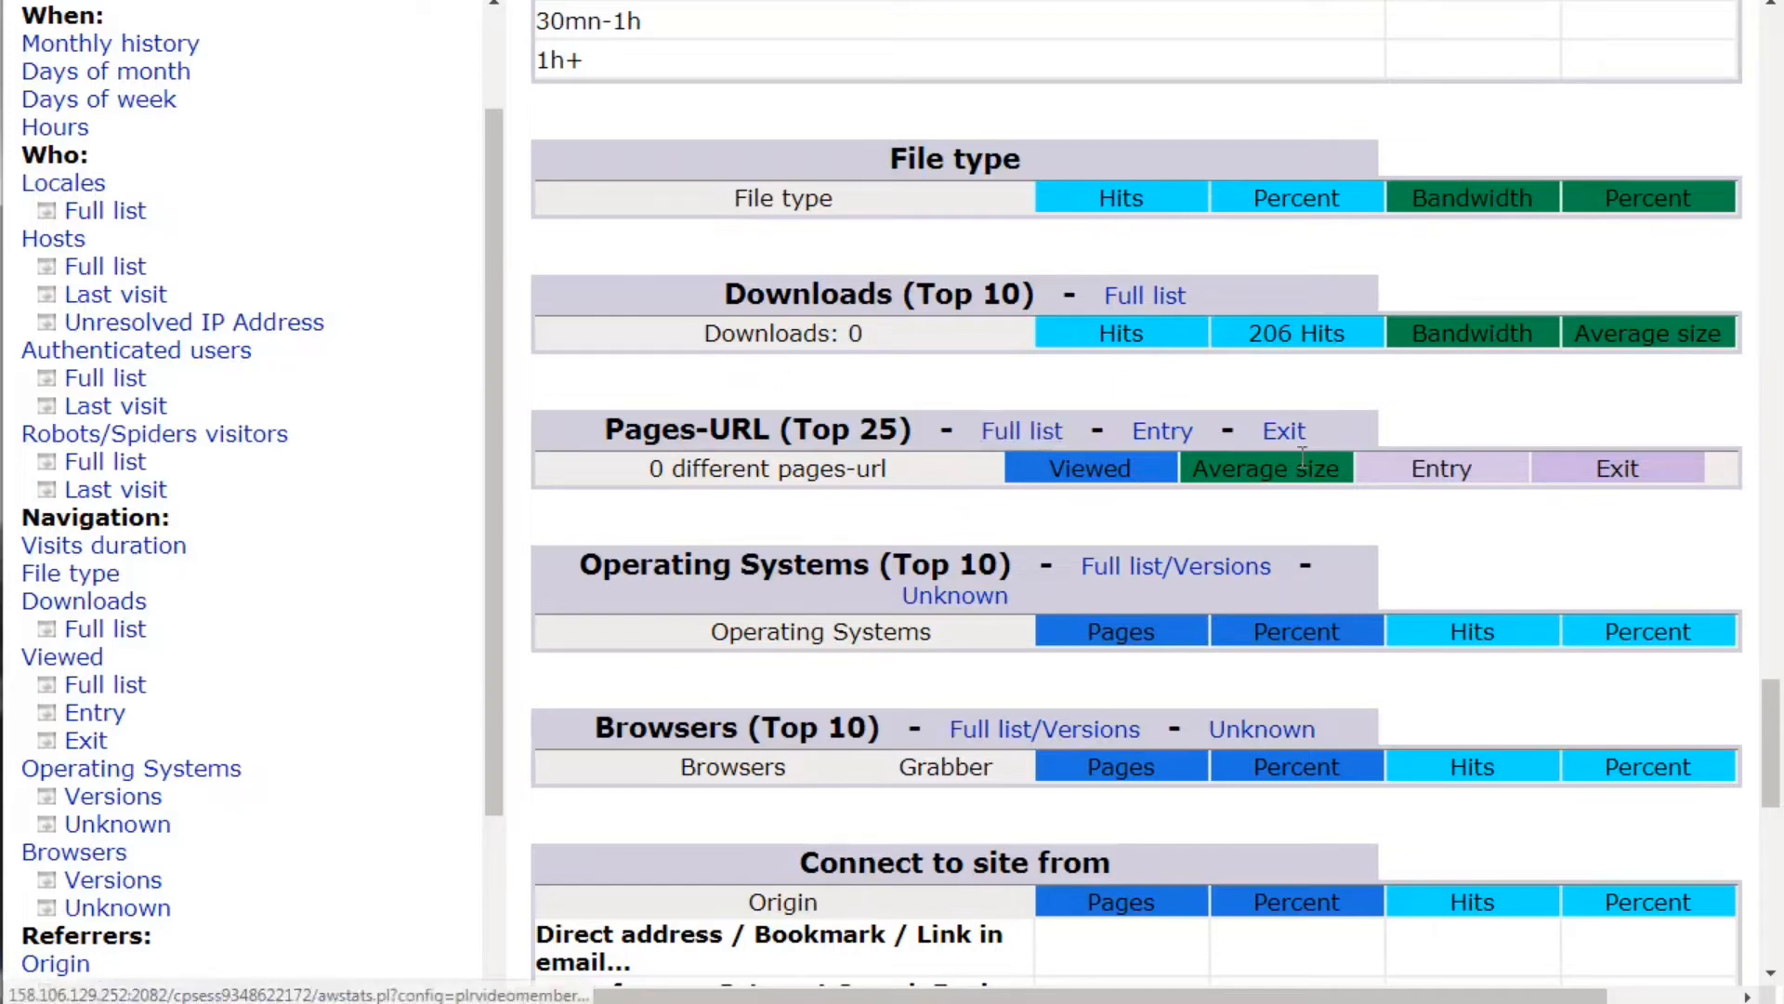
scroll(711, 446, "up", 3)
scroll(706, 442, "down", 3)
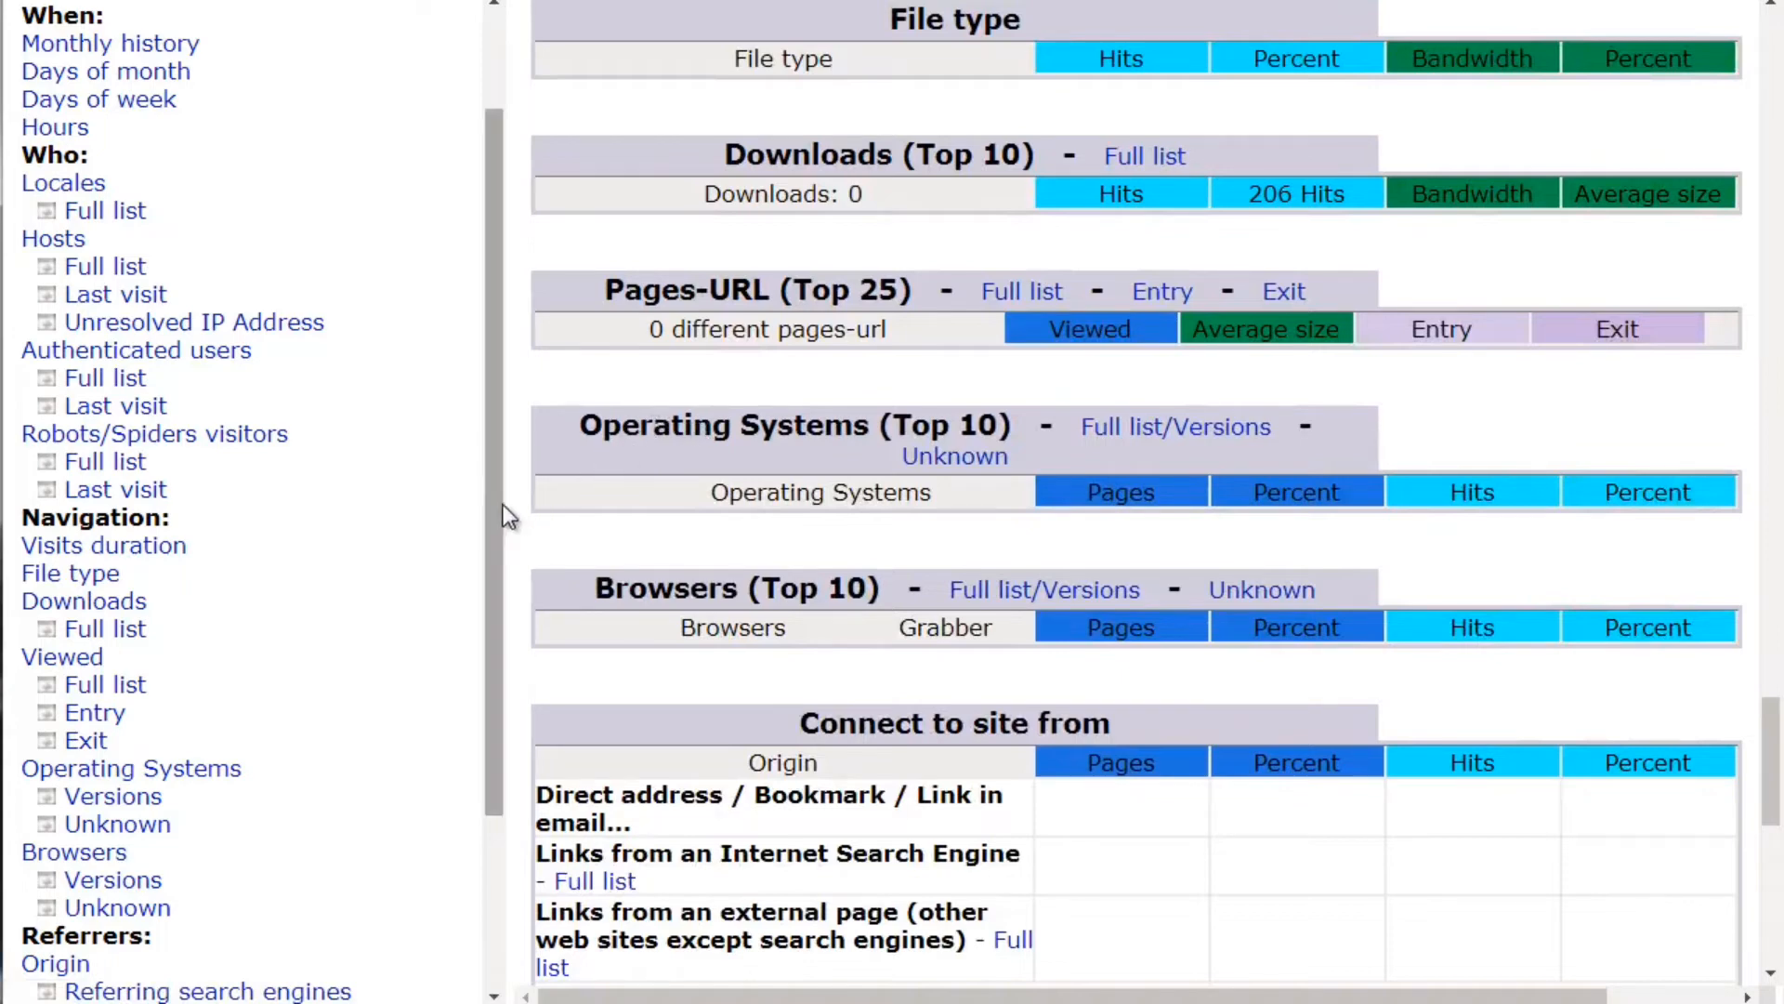
scroll(521, 494, "down", 3)
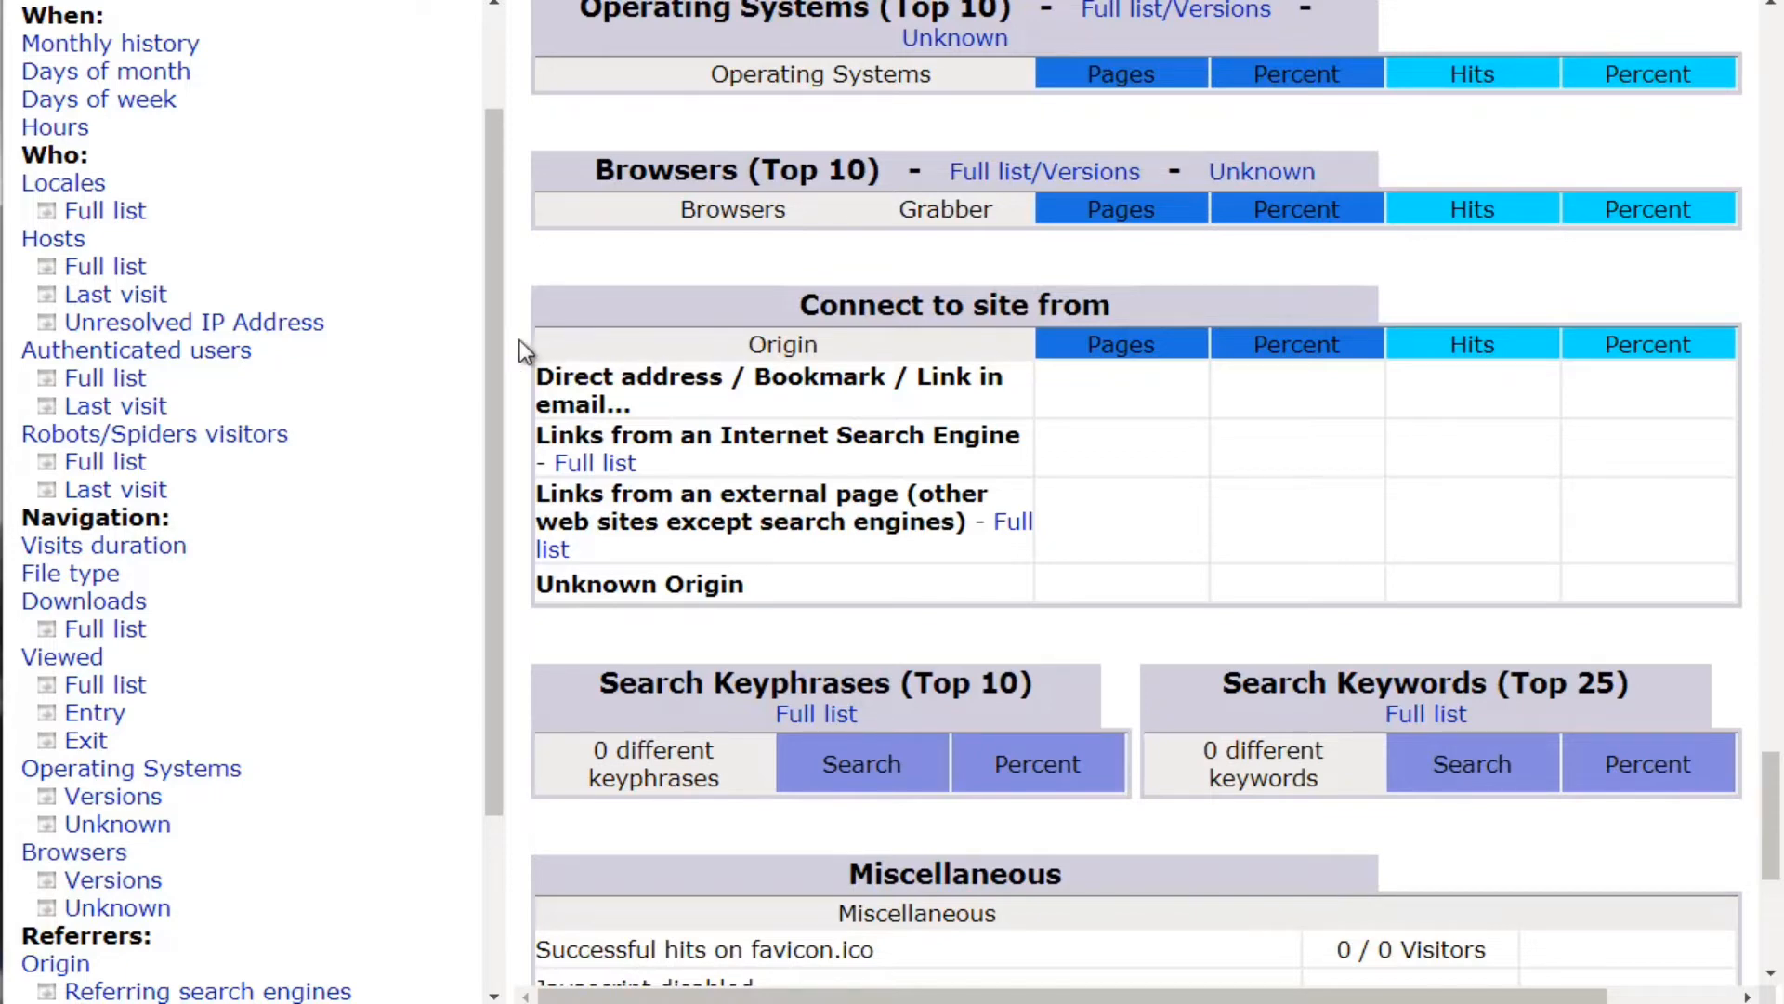
scroll(520, 338, "down", 4)
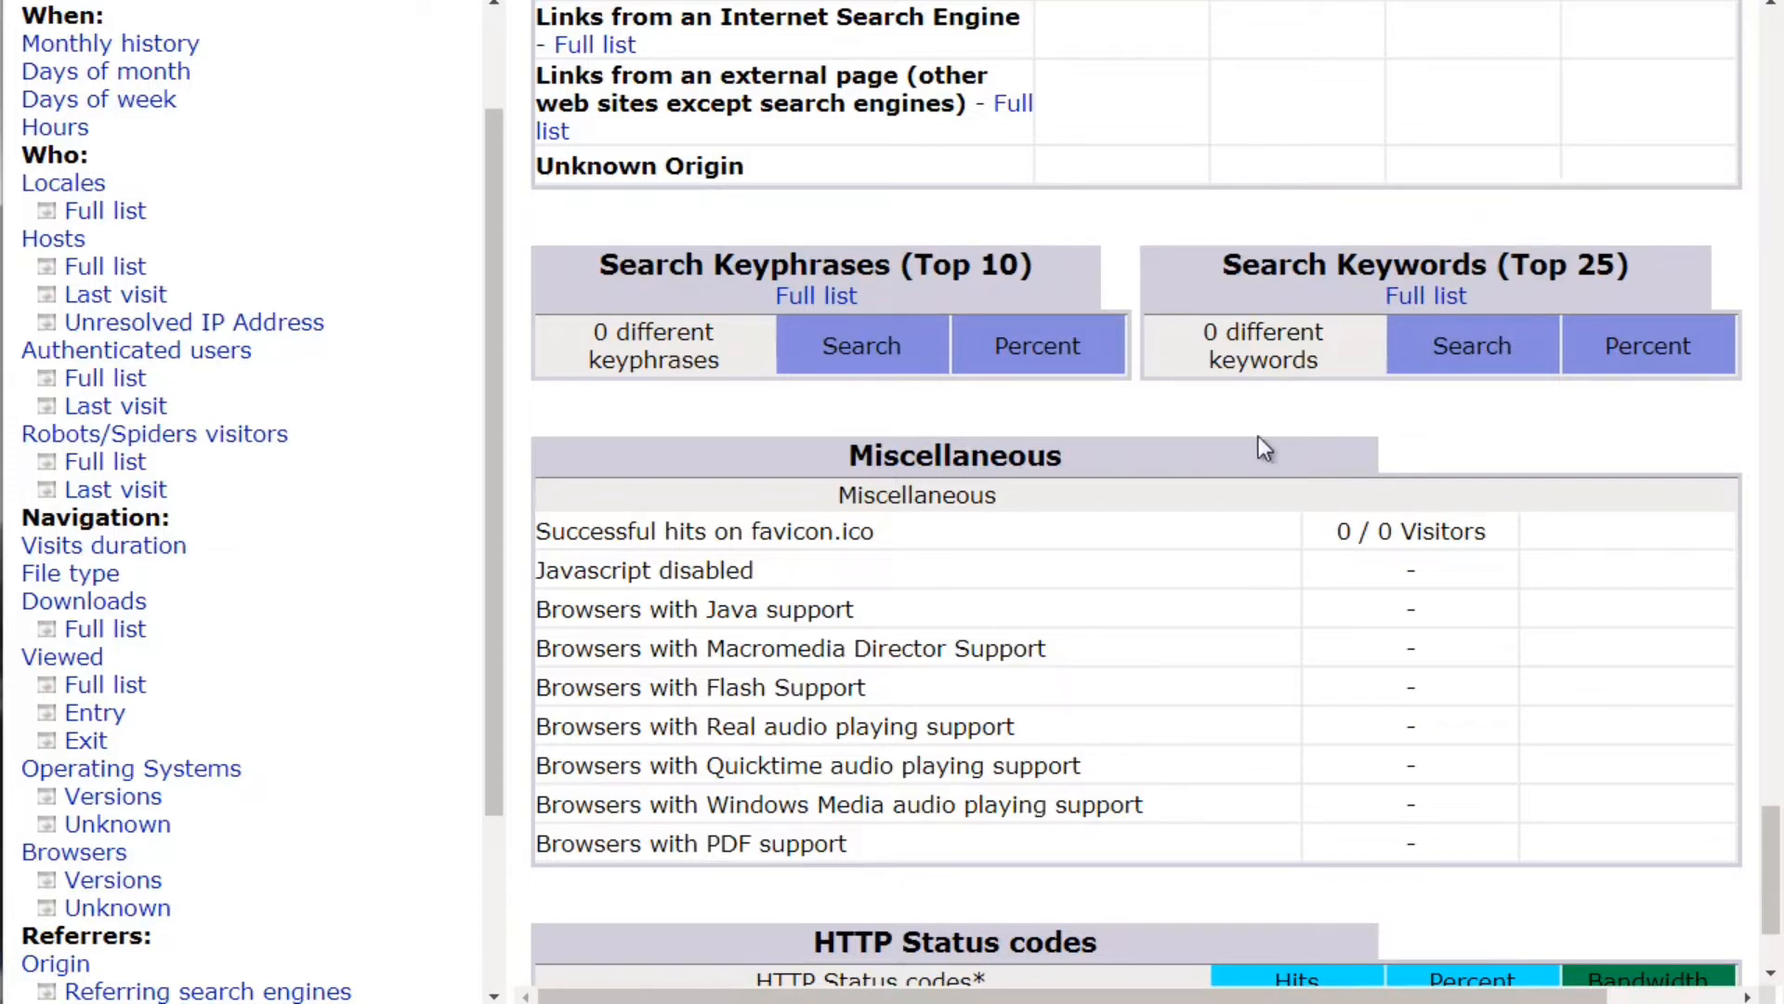
scroll(938, 578, "down", 1)
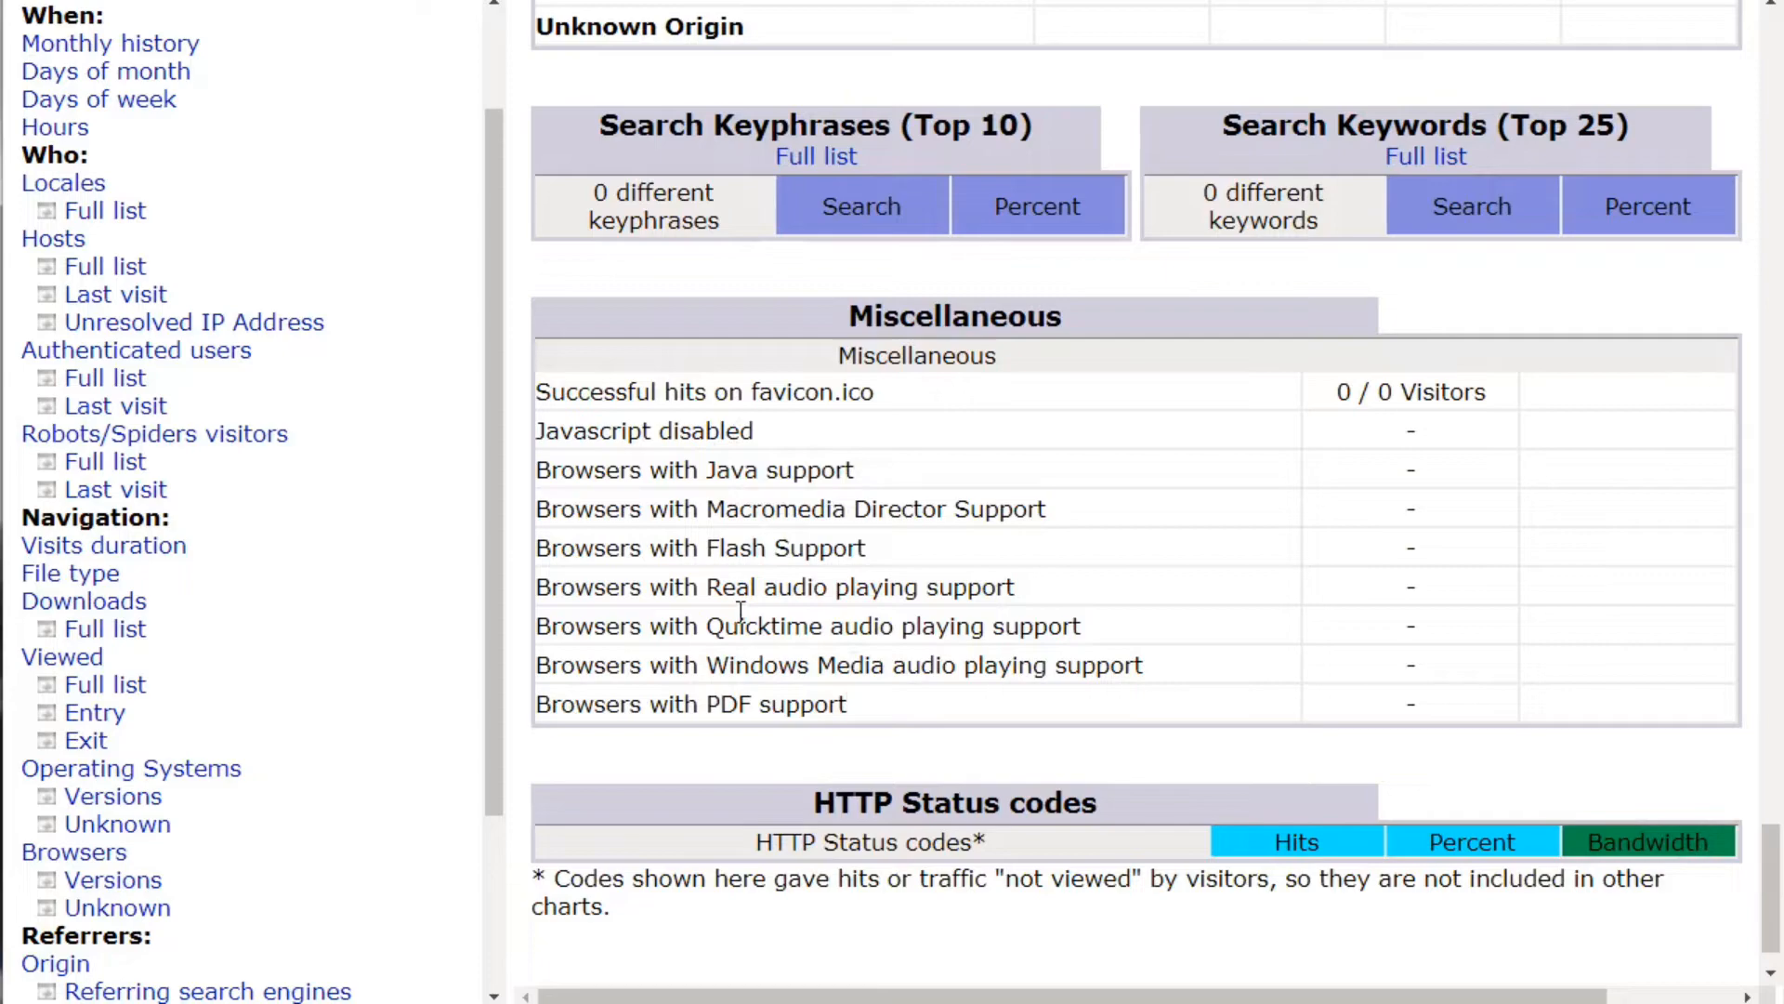
scroll(738, 612, "down", 1)
scroll(738, 611, "up", 8)
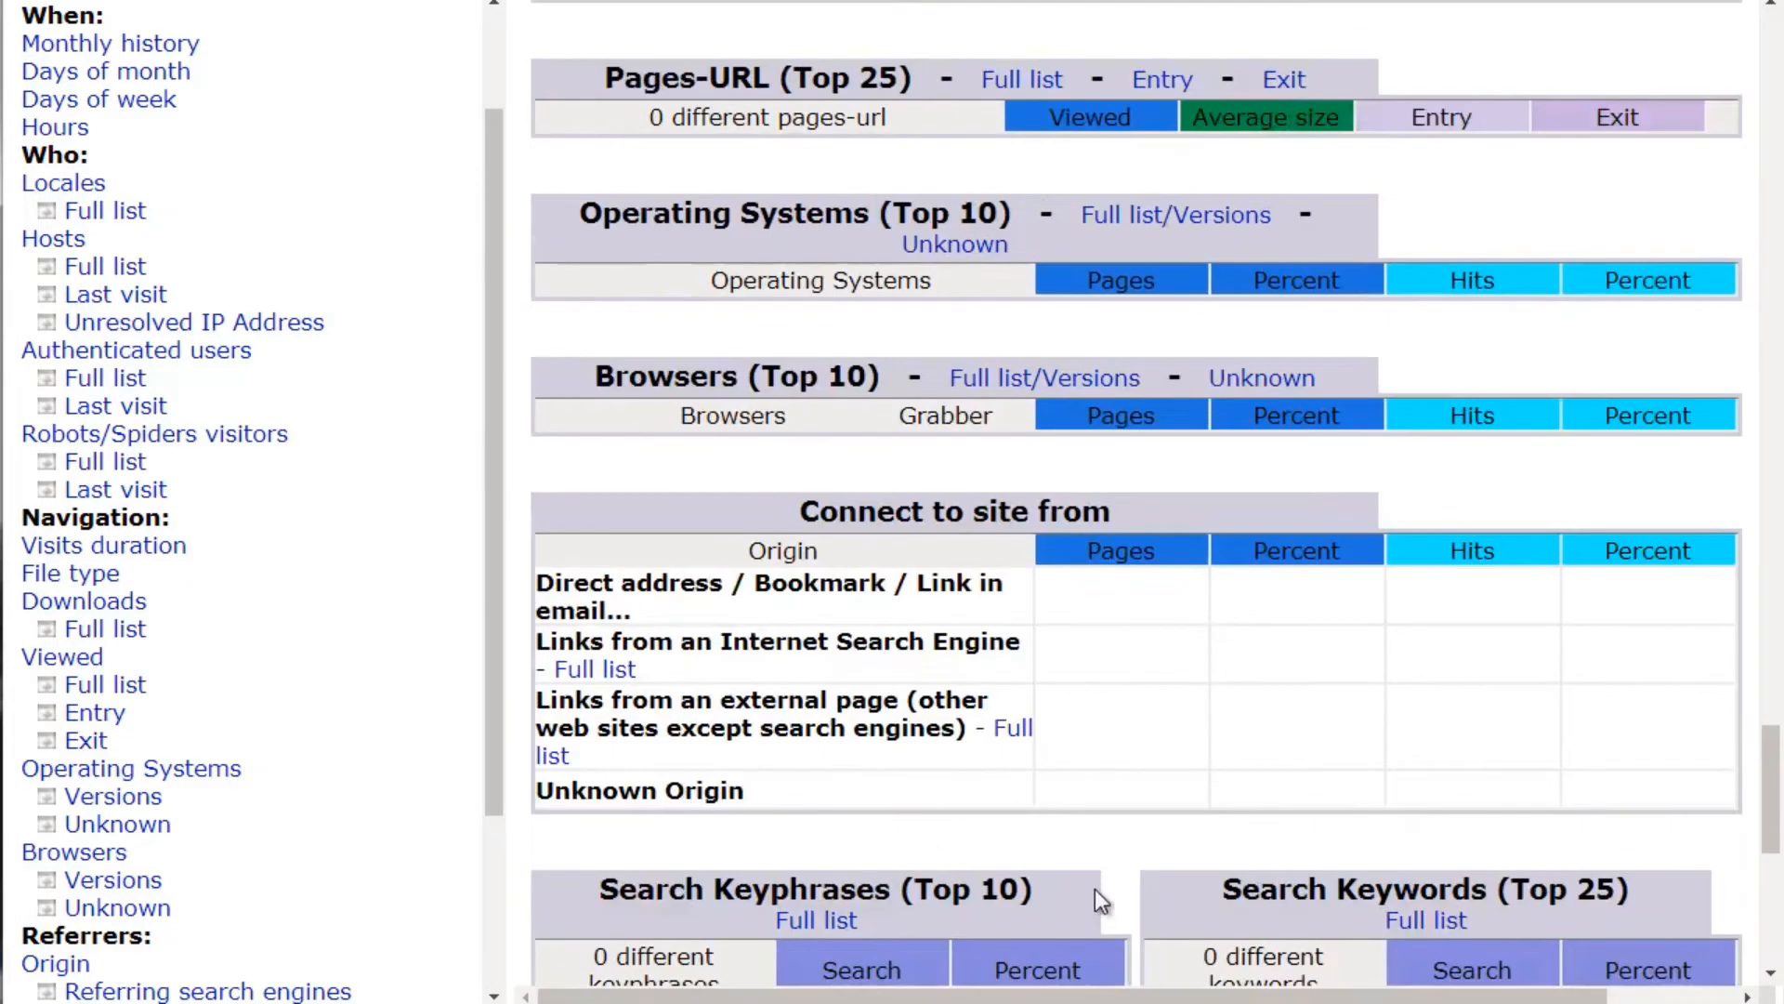
scroll(963, 855, "up", 10)
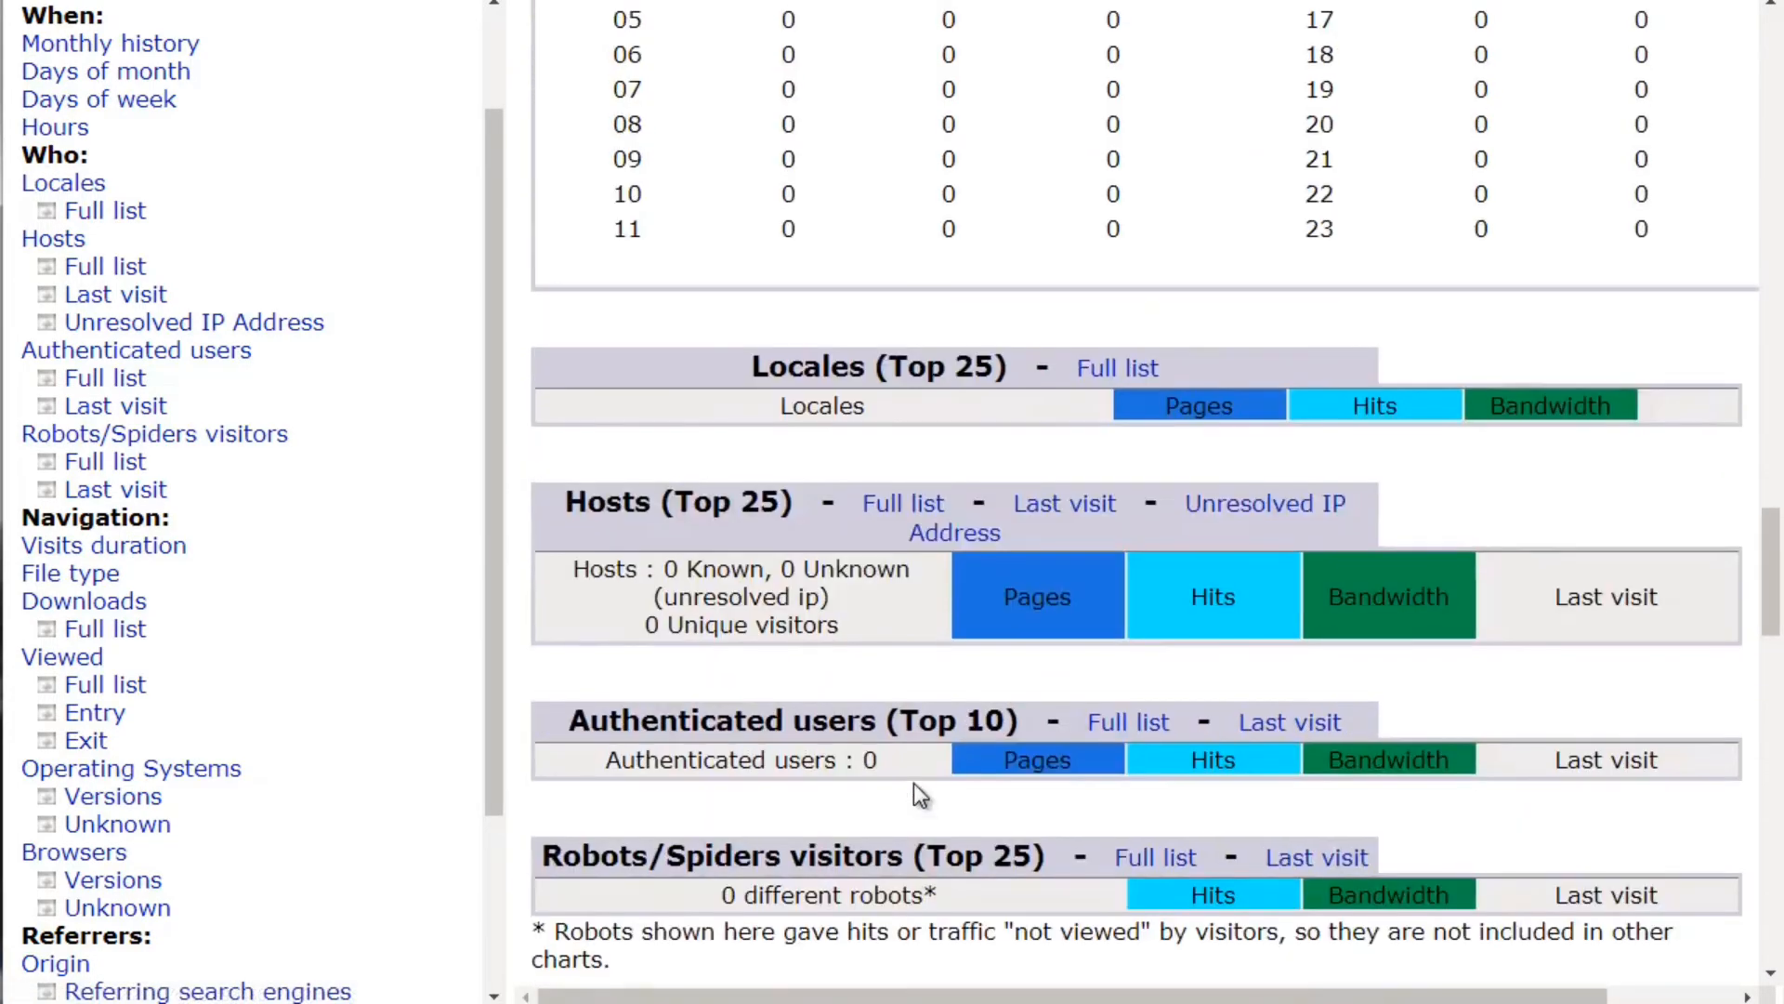
scroll(913, 783, "up", 3)
Scroll the cPanel home page to the Files section with File Manager and Backup Wizard
scroll(913, 782, "down", 3)
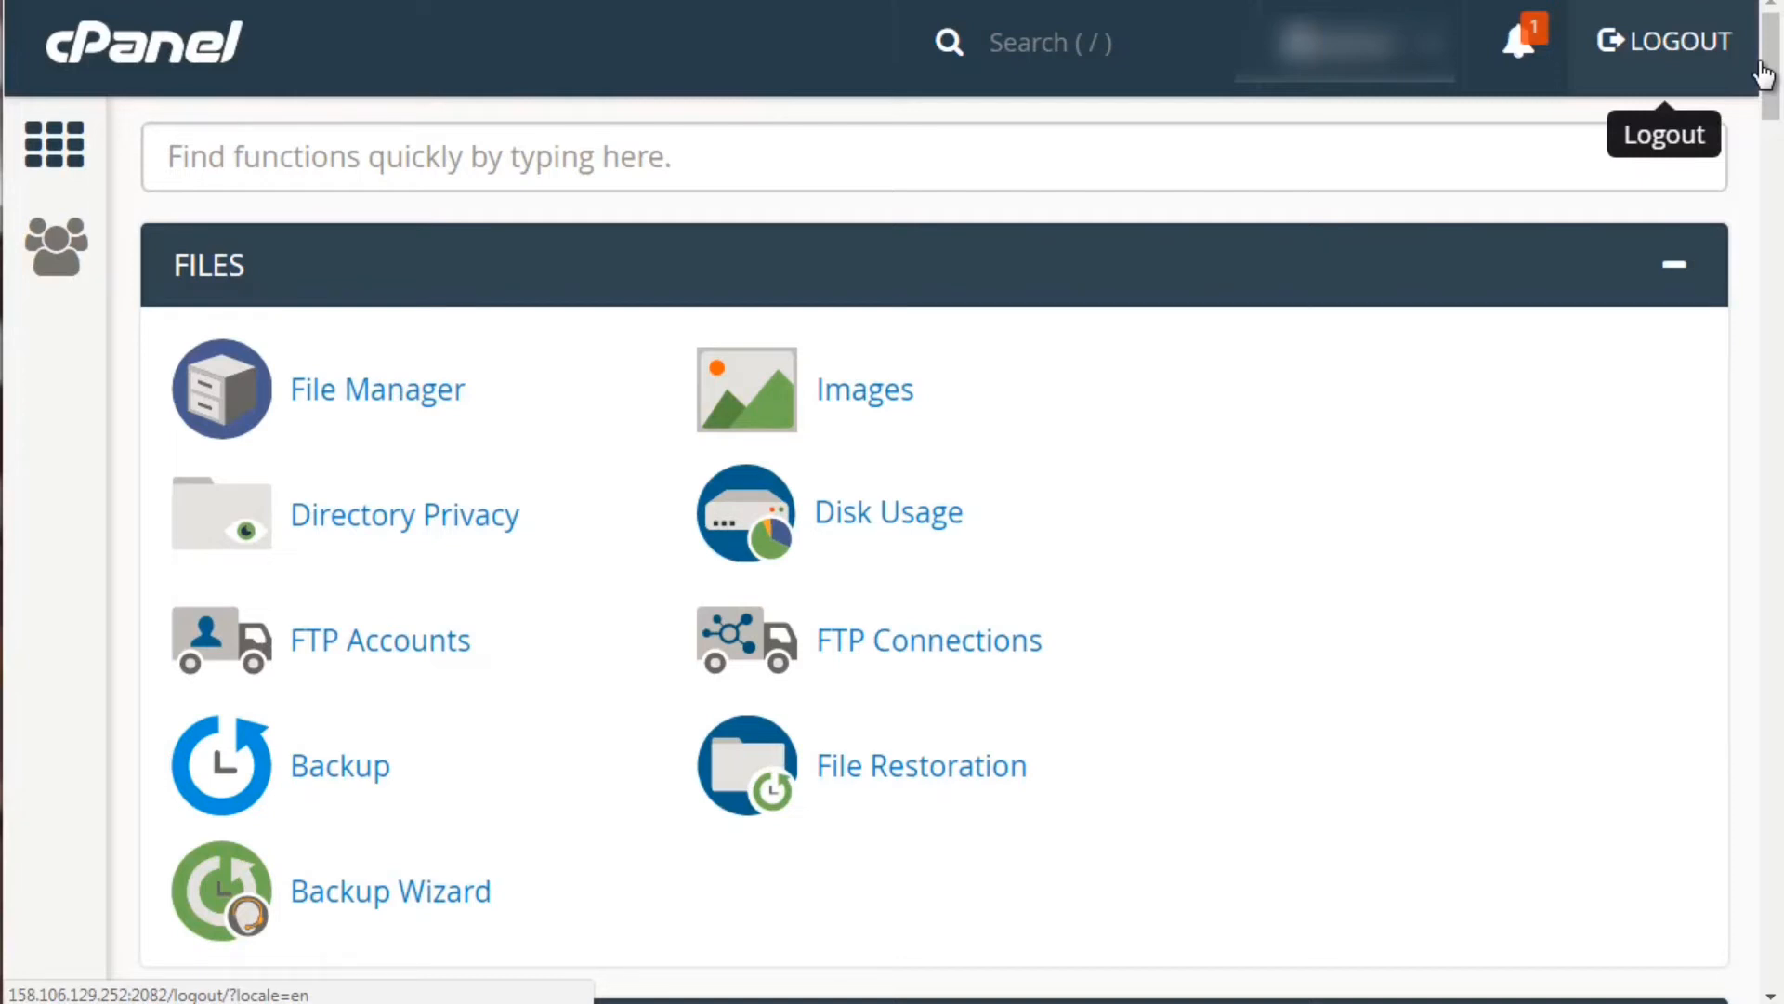
Scroll down to the Softaculous Apps Installer section listing WordPress, Joomla, PrestaShop and Drupal 7
left_click_drag(1773, 79, 1777, 686)
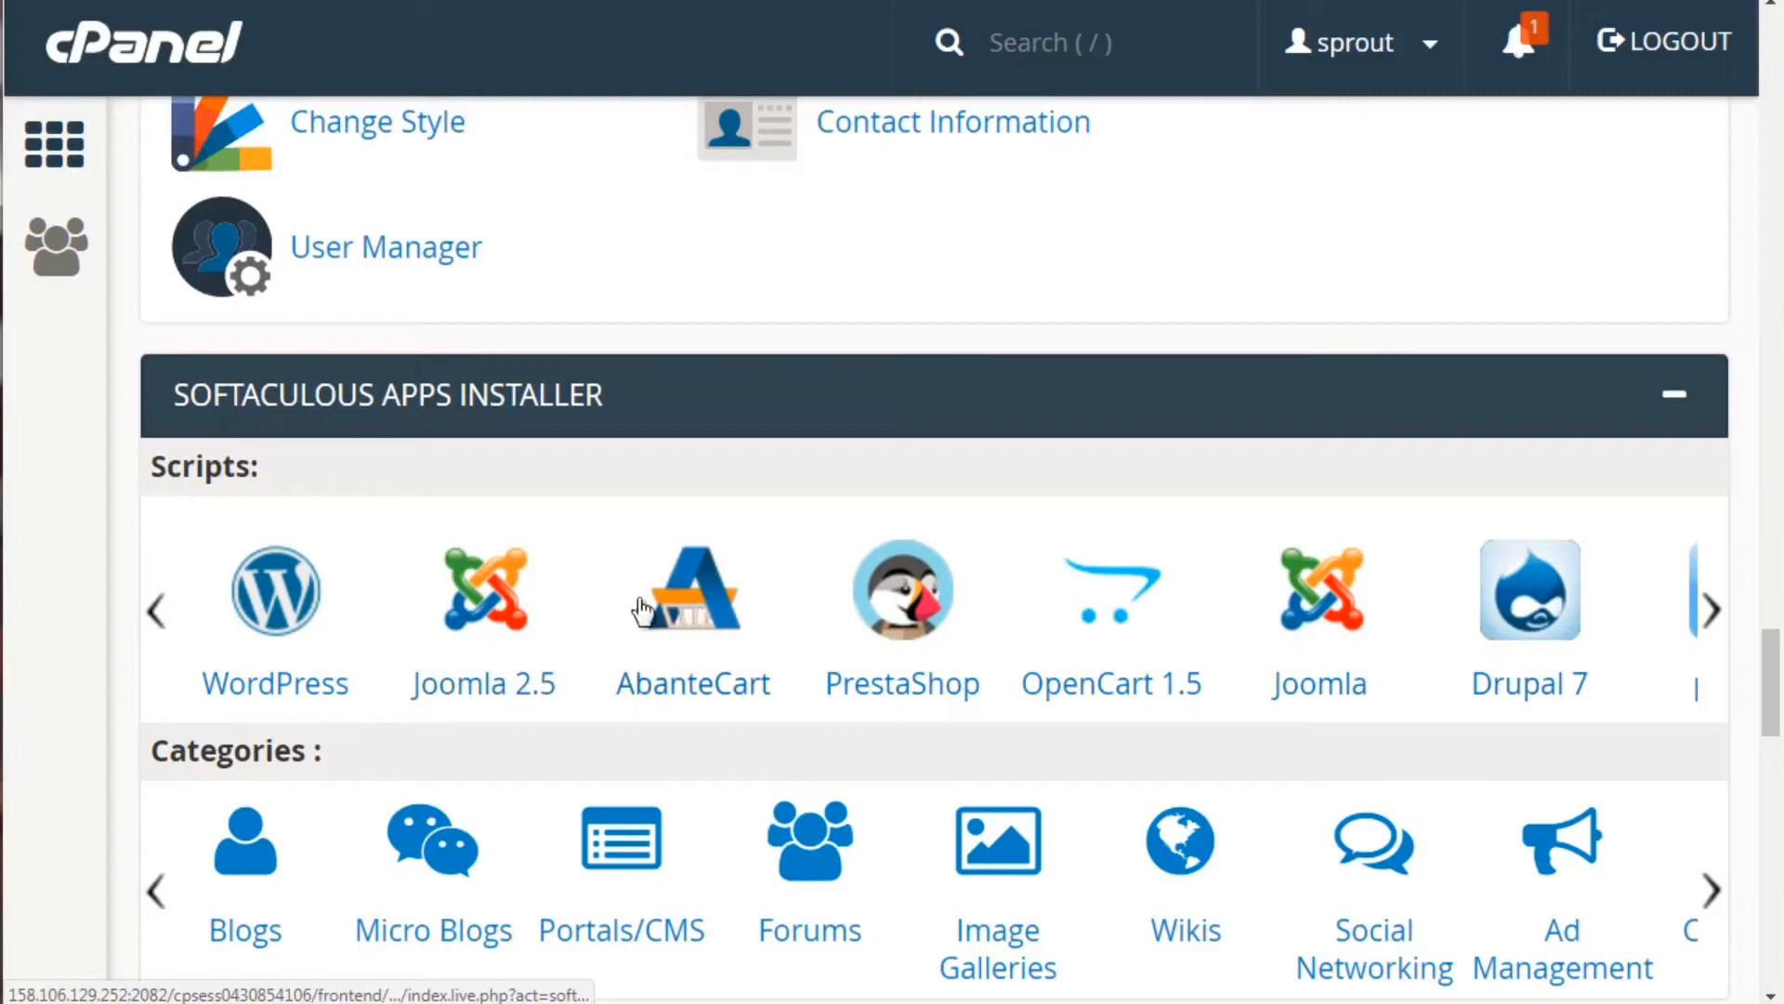
Open Softaculous through the Blogs category, then browse the Blogs and Portals/CMS script listings
left_click(230, 871)
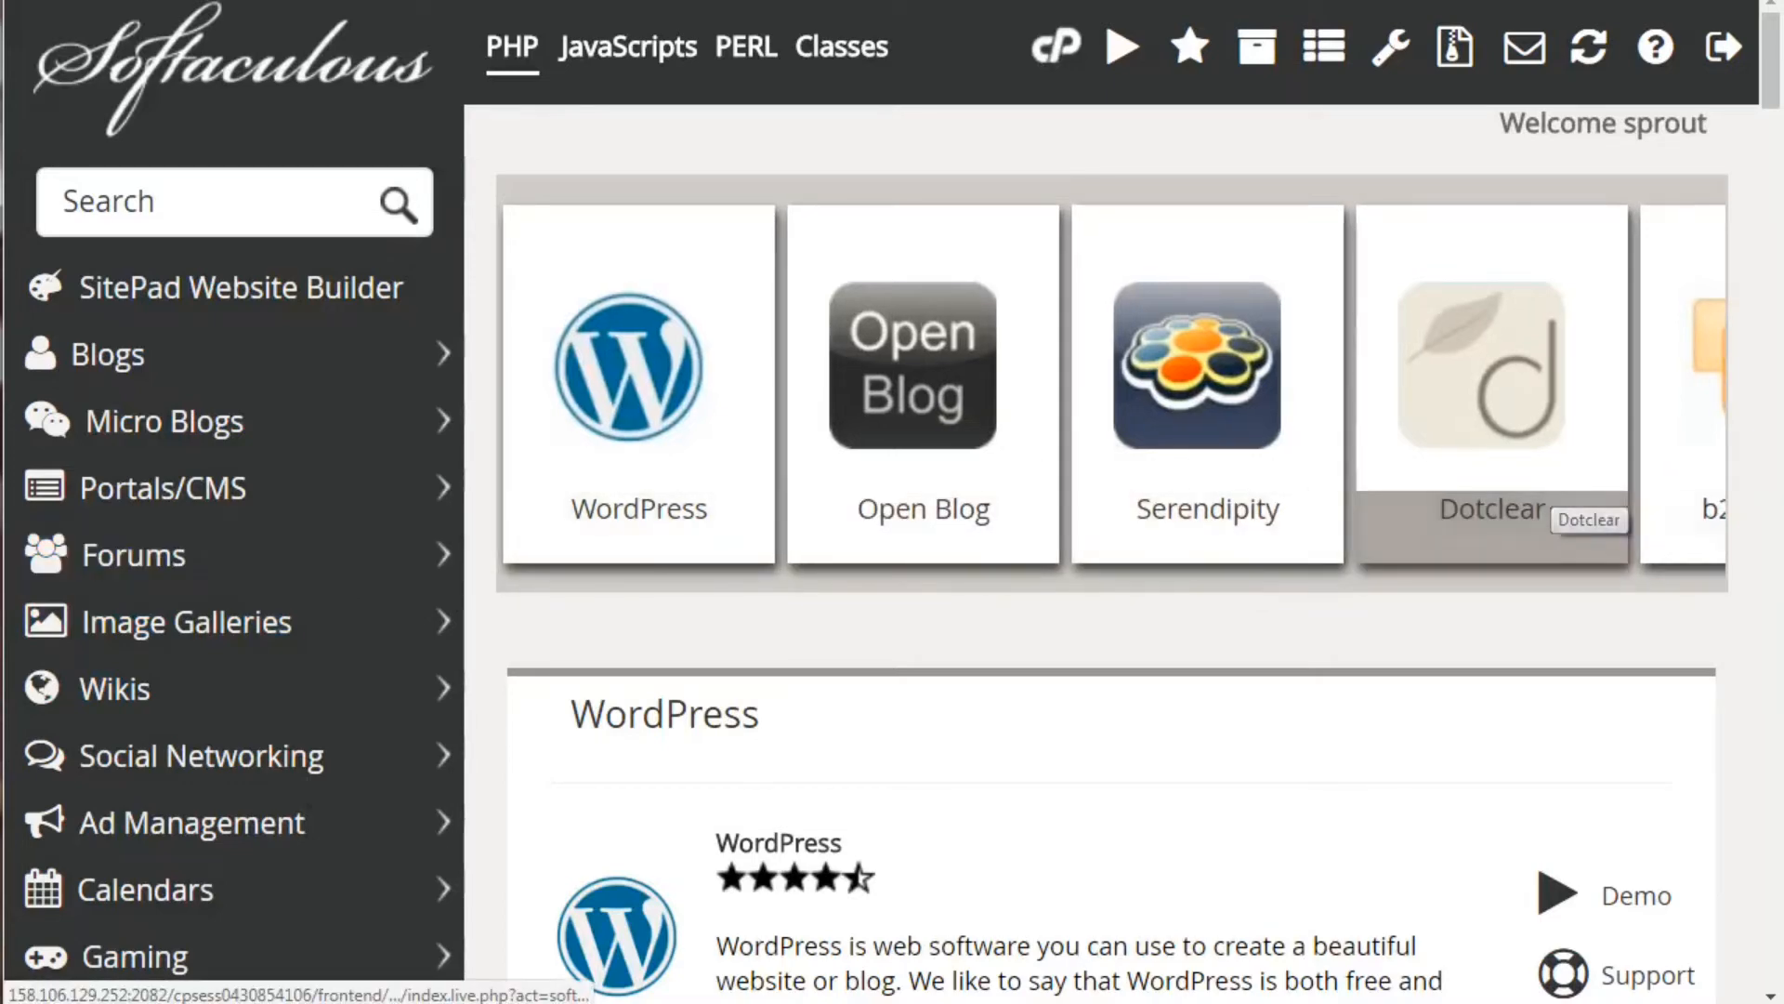
mouse_move(1775, 60)
left_mouse_down()
mouse_move(1775, 595)
mouse_move(1768, 47)
left_mouse_up()
left_click(200, 245)
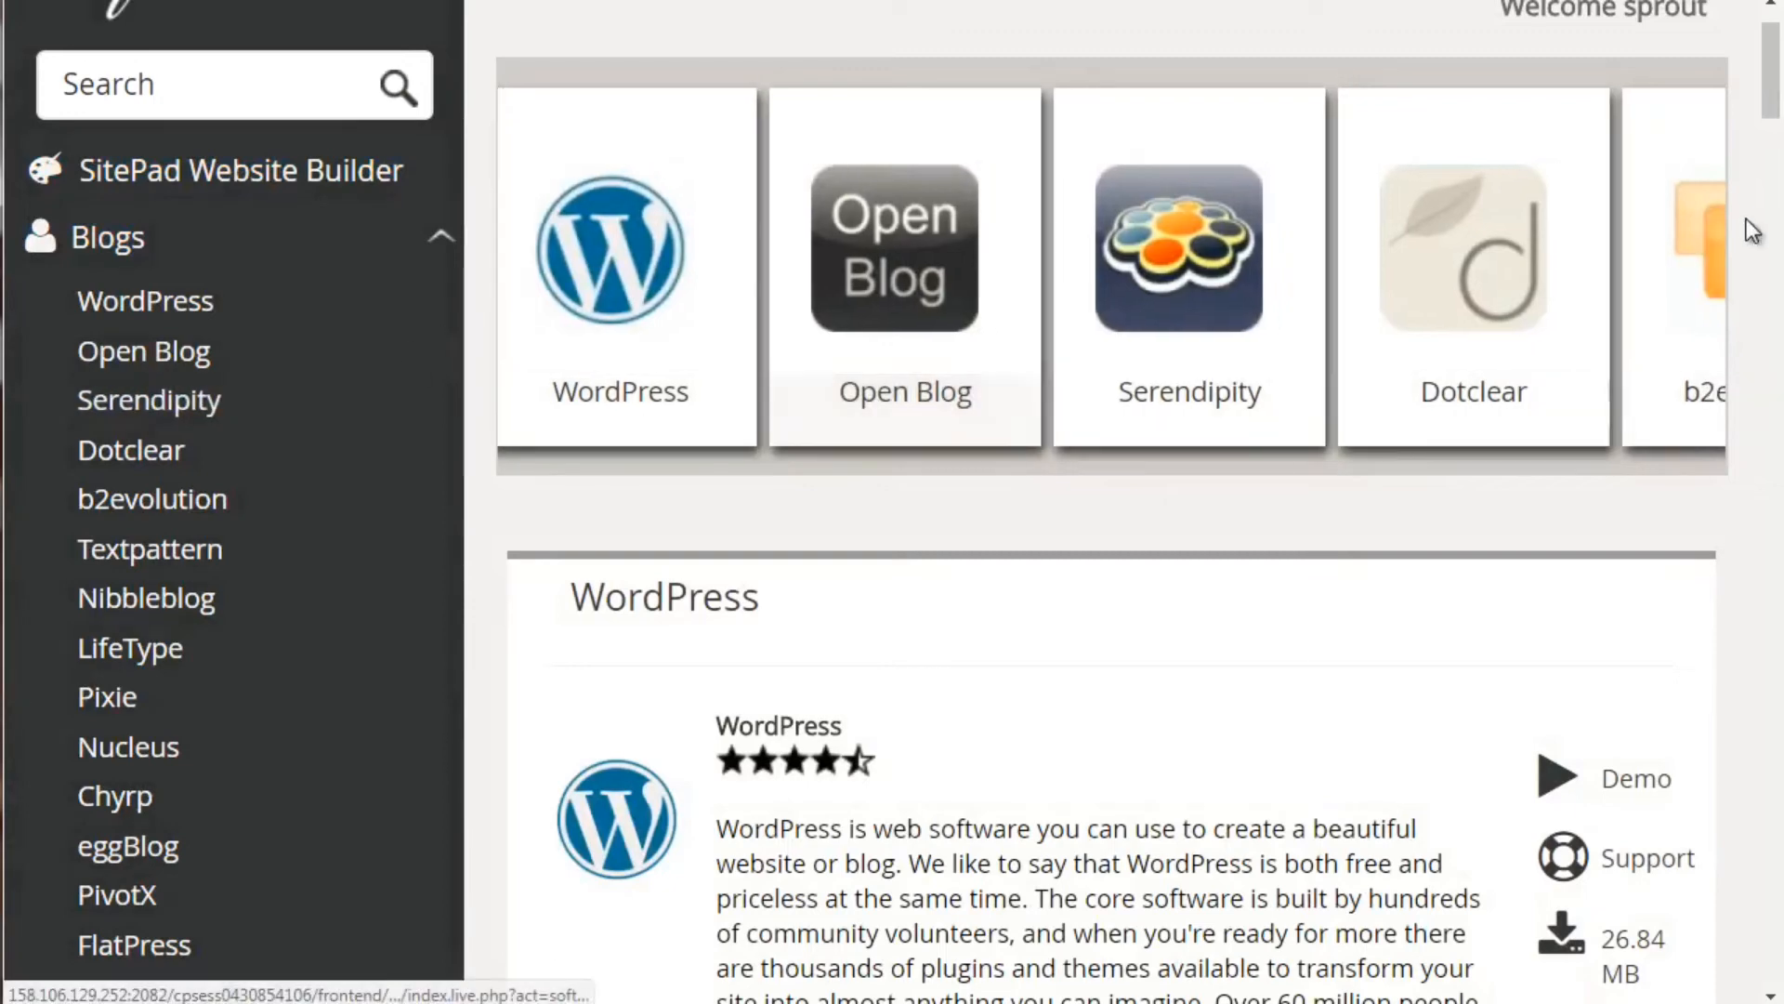
left_click_drag(1775, 62, 1779, 131)
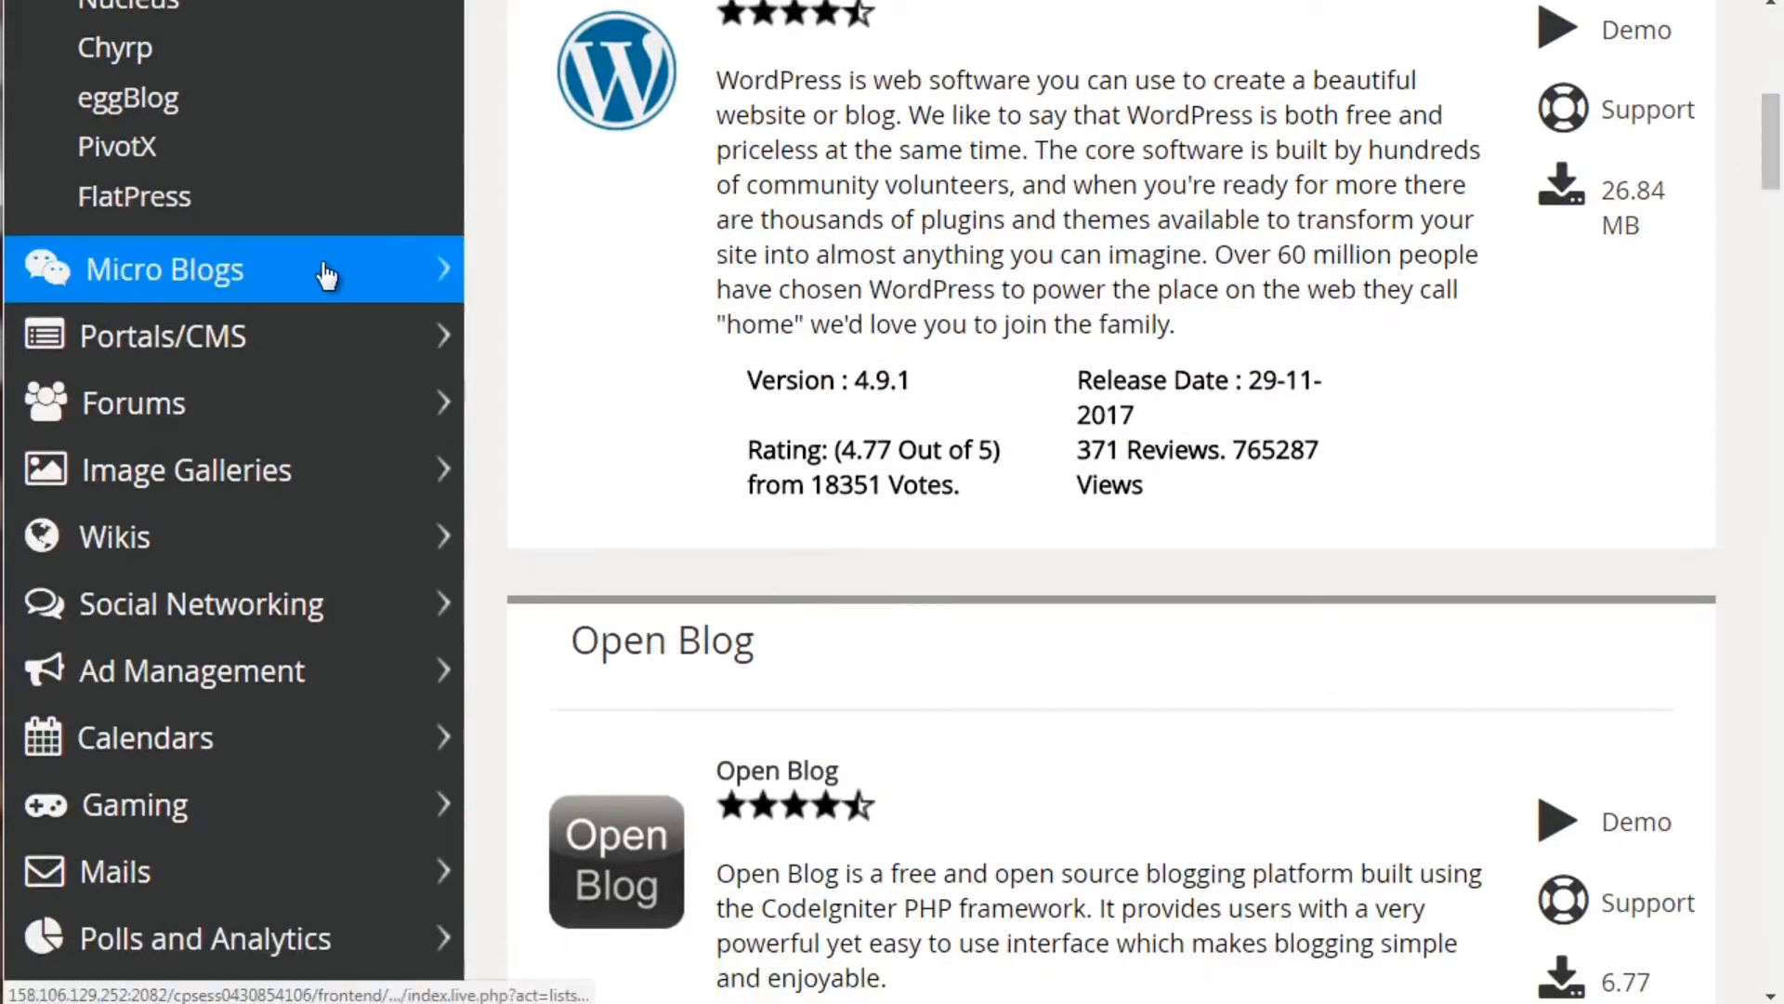
left_click(322, 346)
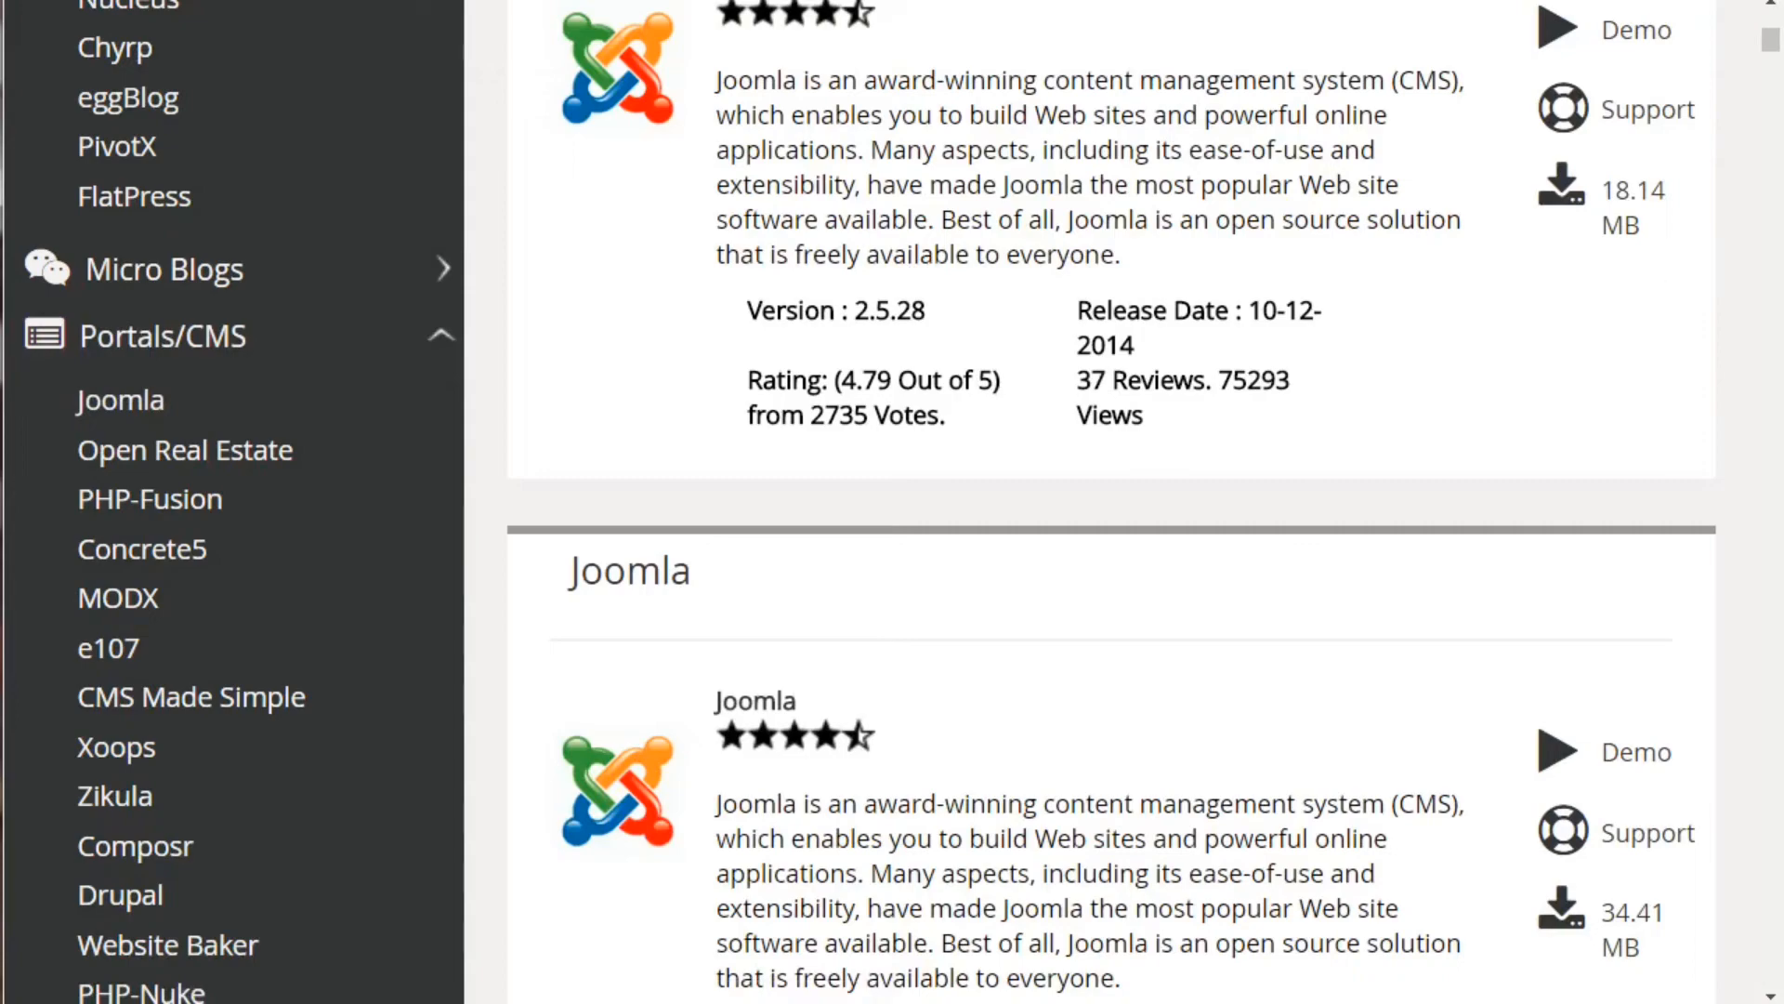
left_click_drag(1772, 47, 1775, 107)
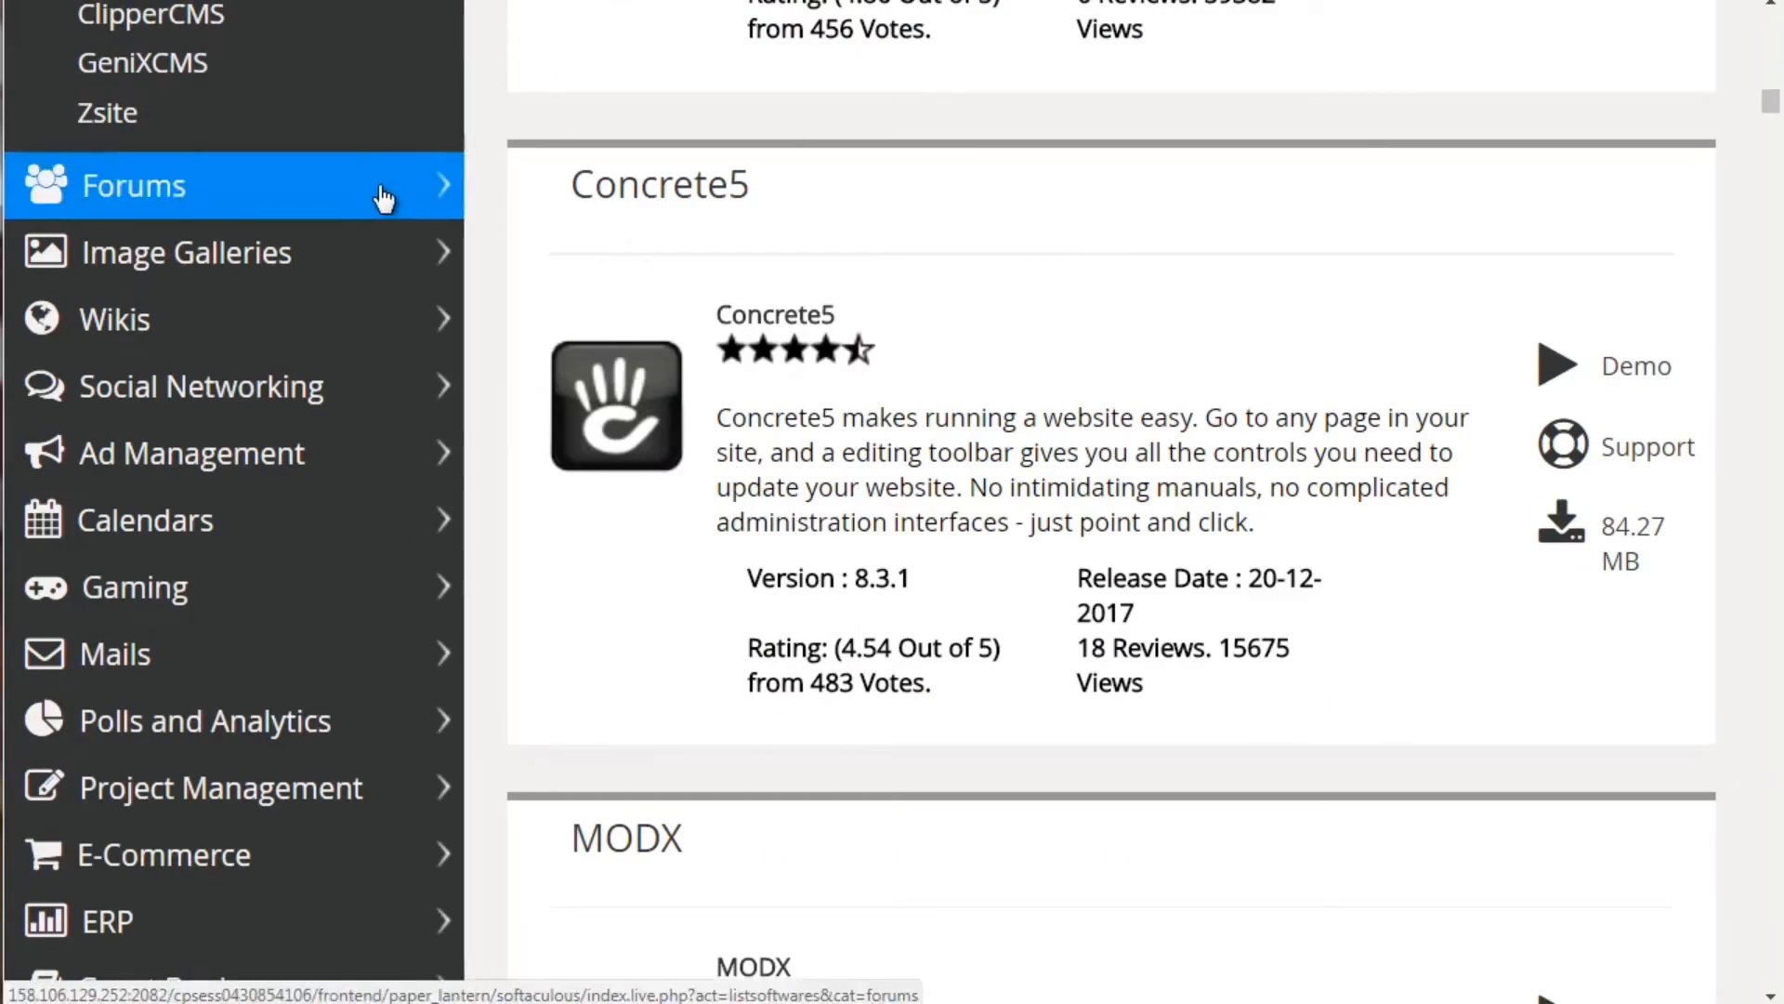
Show the Forums category and scroll through the phpBB, SMF, MyBB and AEF listings
left_click(383, 198)
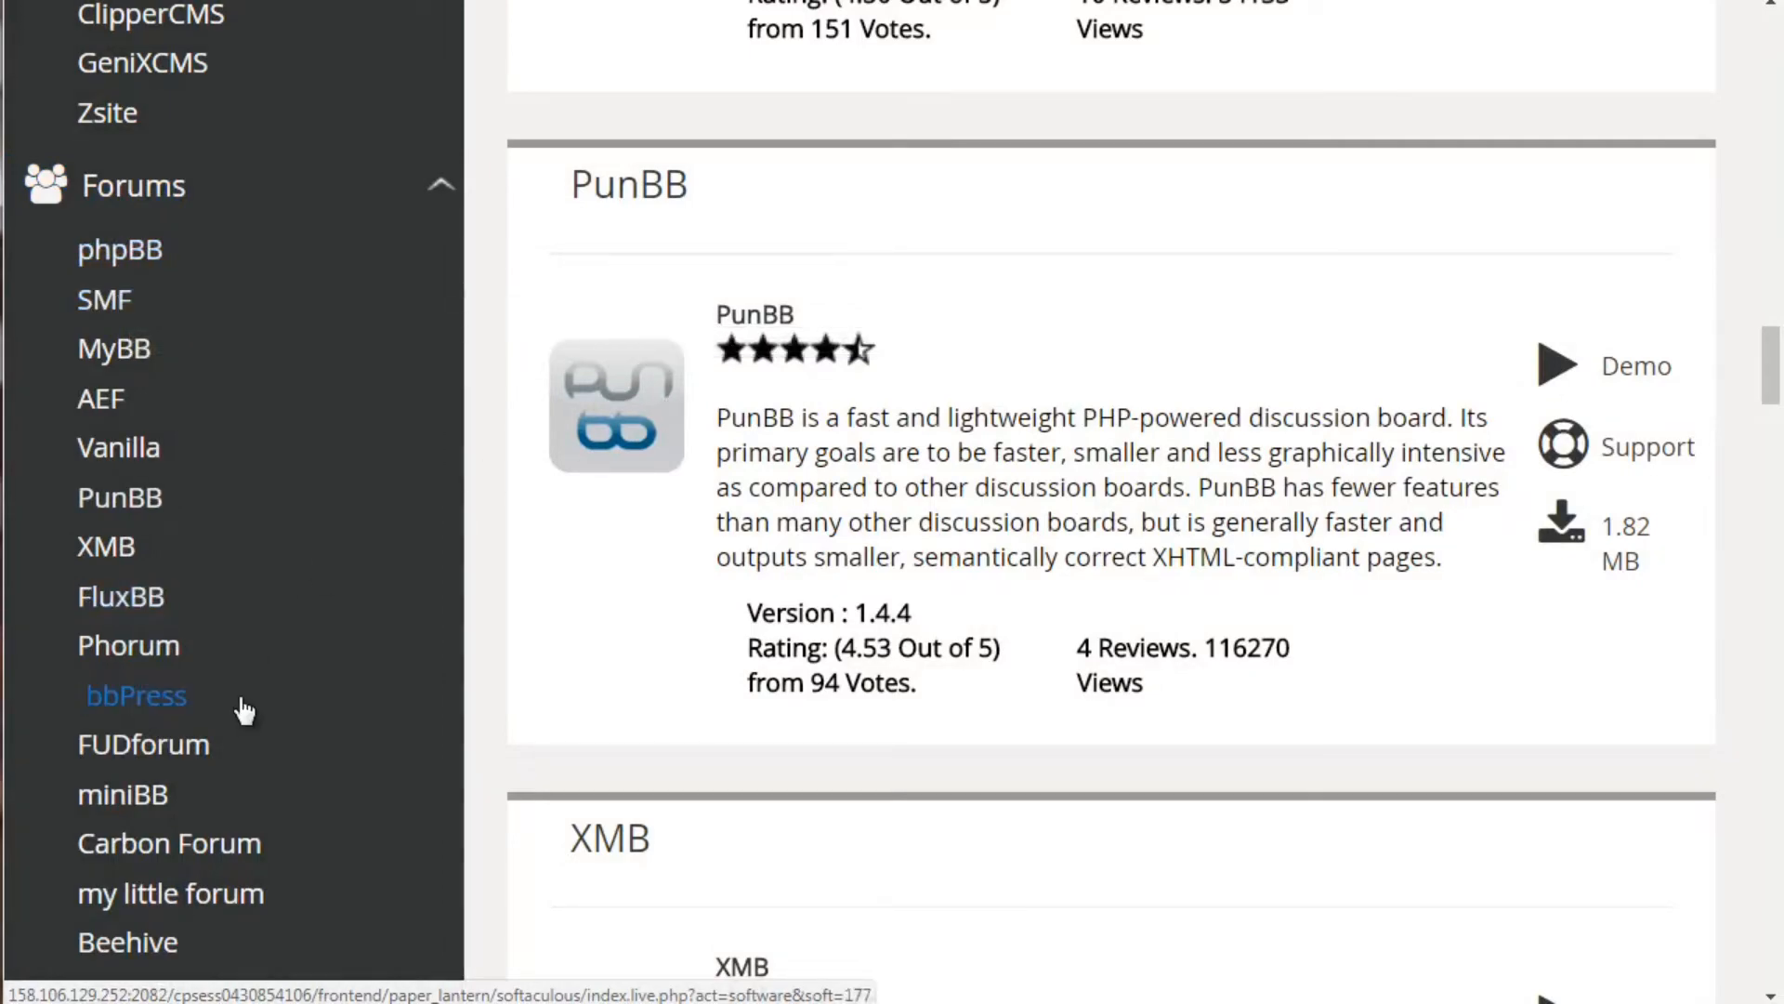
left_click_drag(1773, 368, 1777, 446)
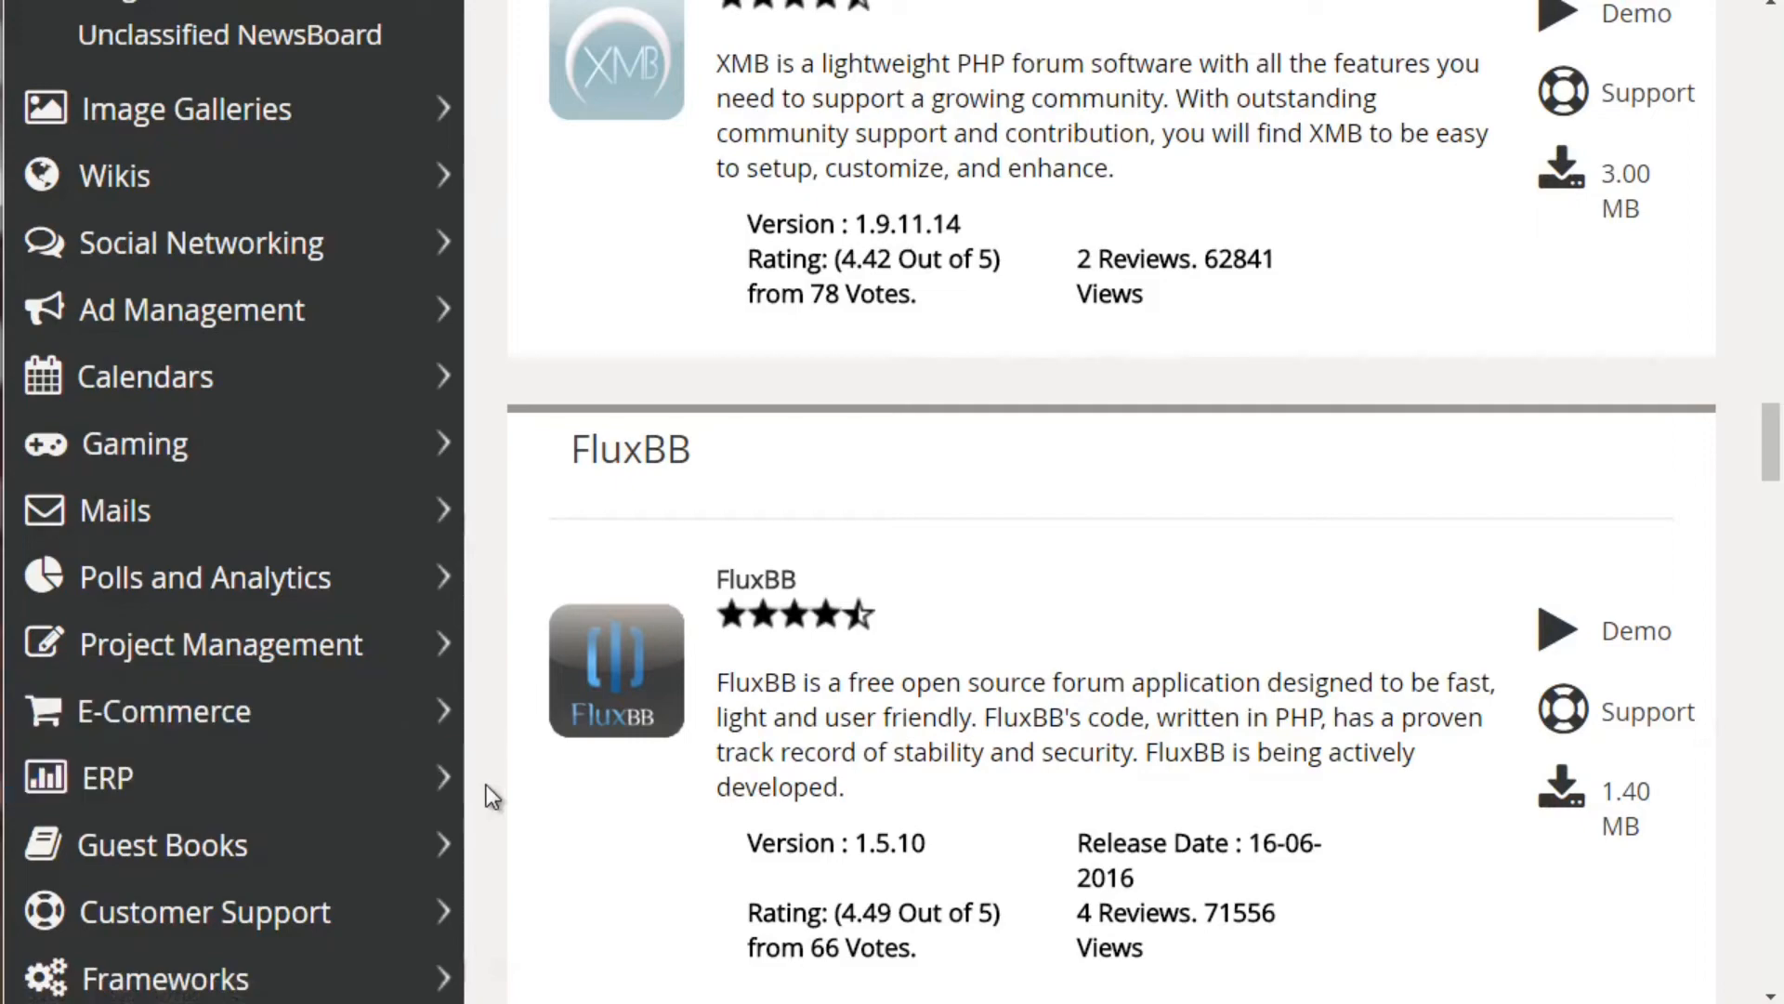
left_click_drag(1770, 463, 1770, 16)
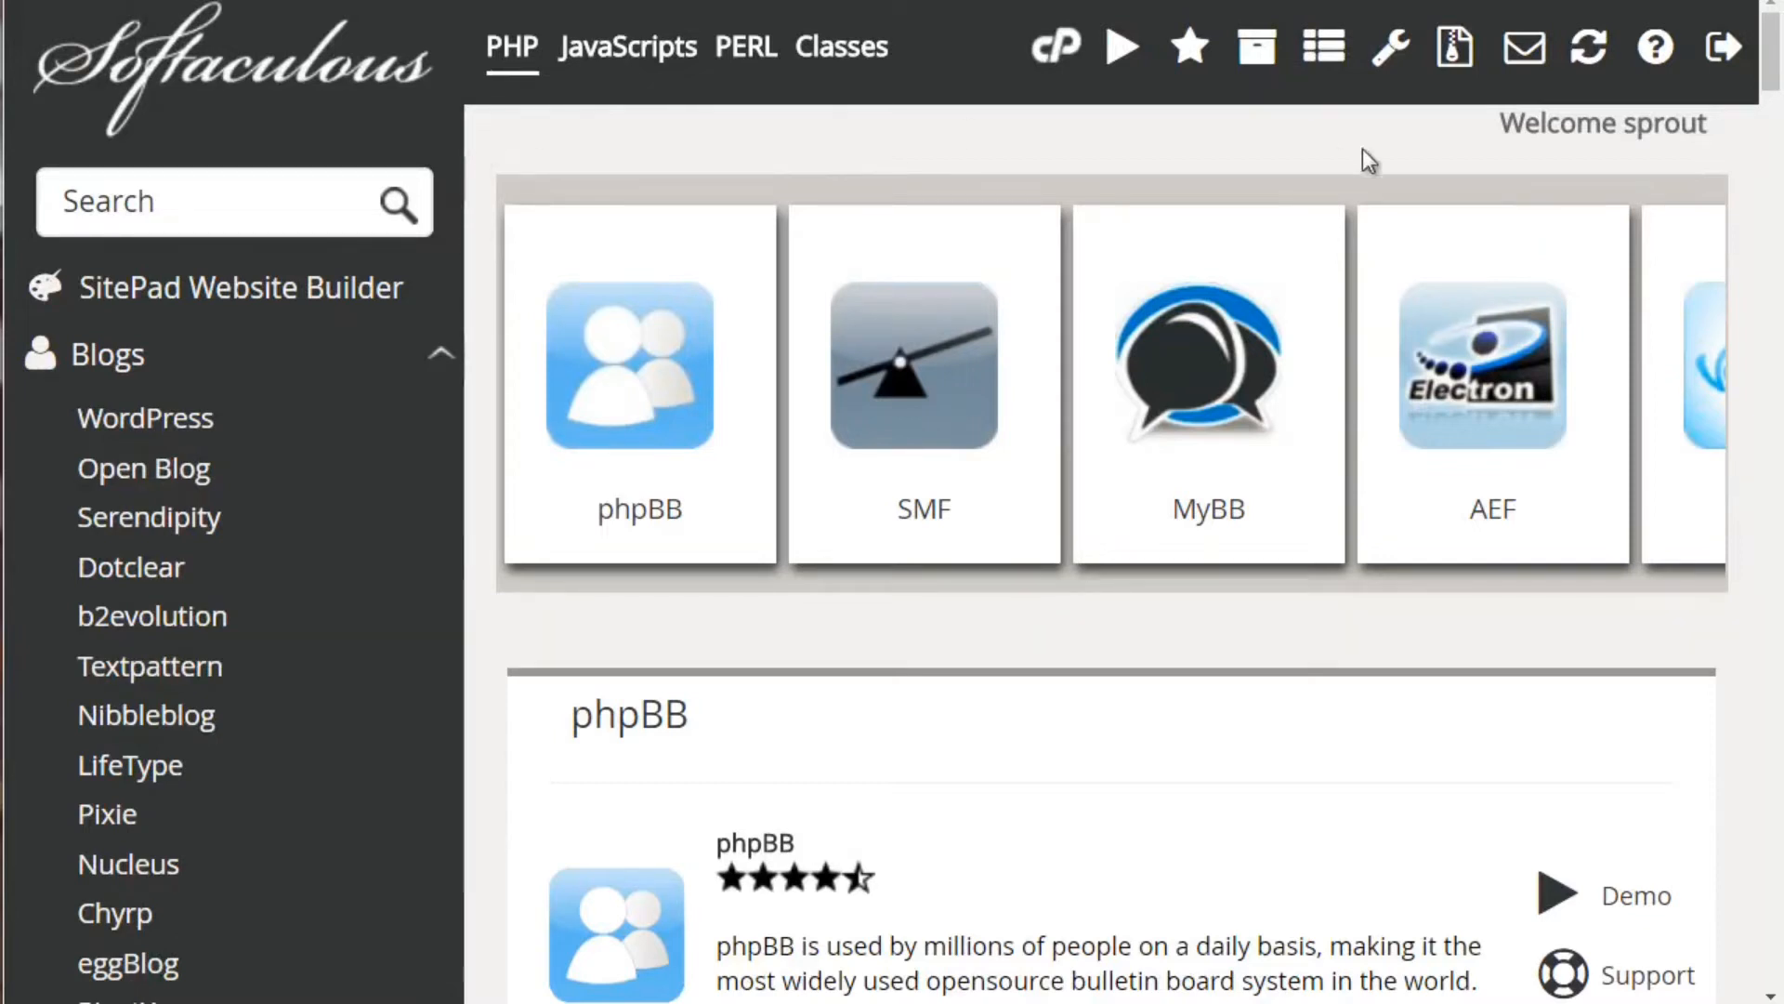
left_click_drag(1774, 69, 1774, 79)
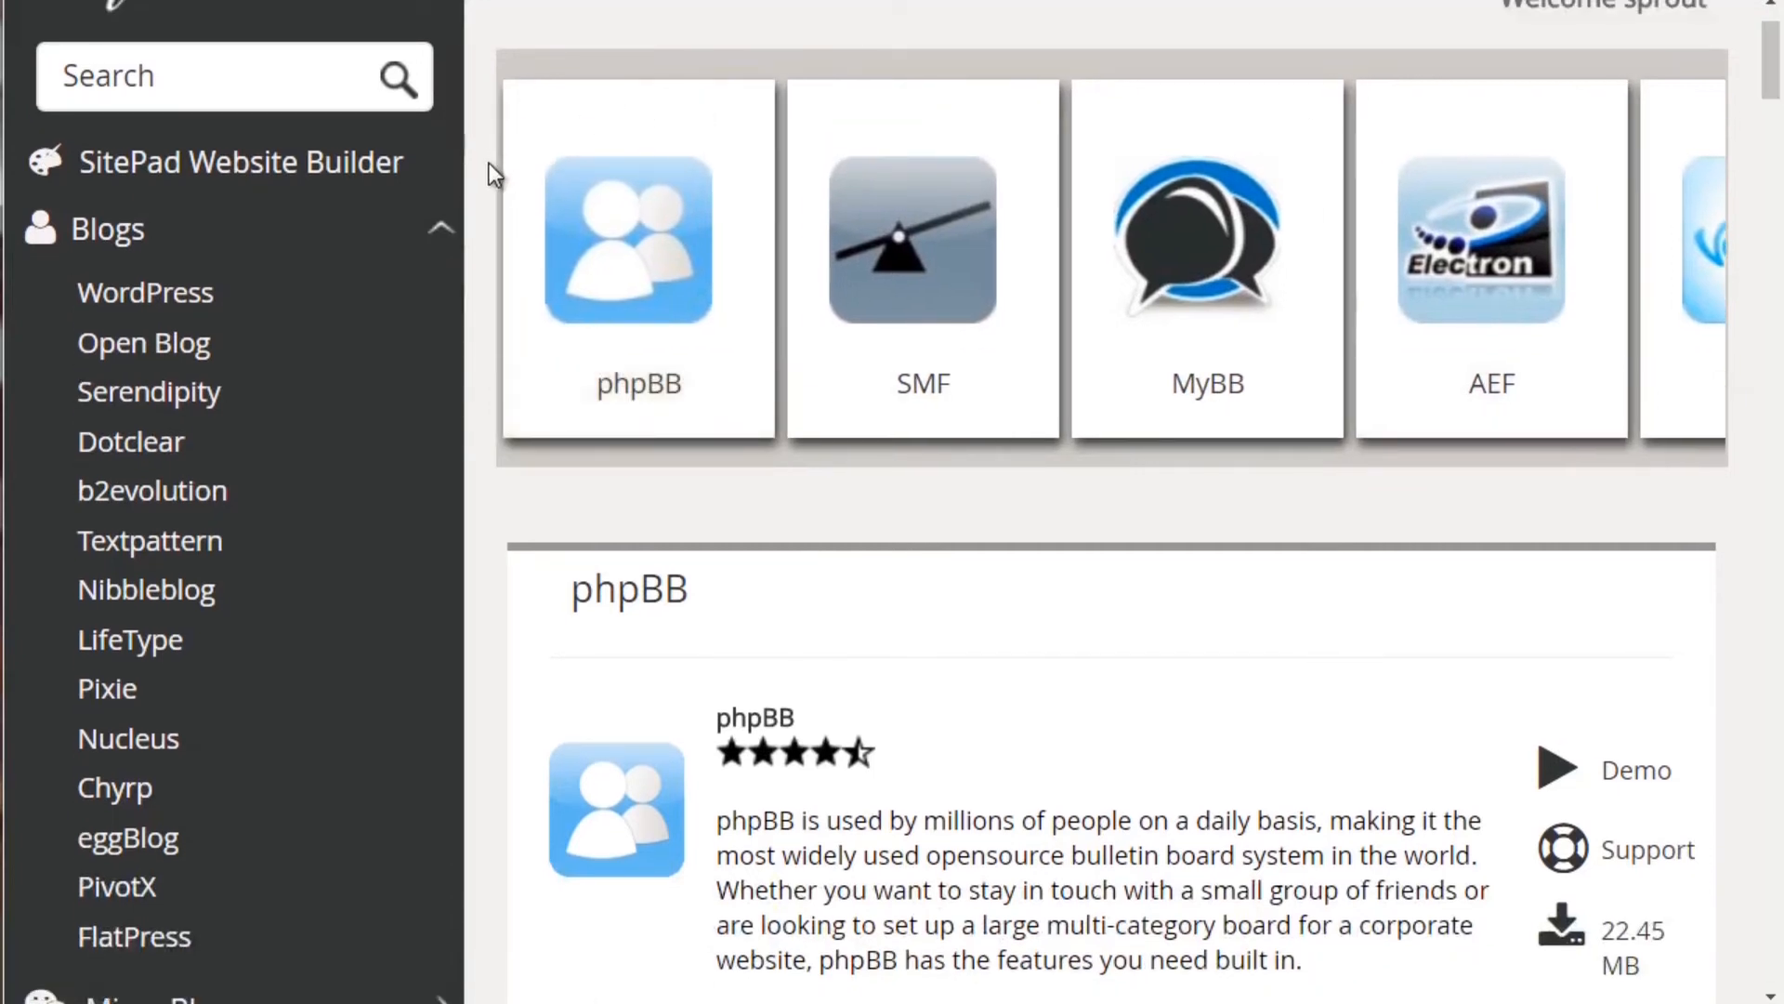
left_click(298, 293)
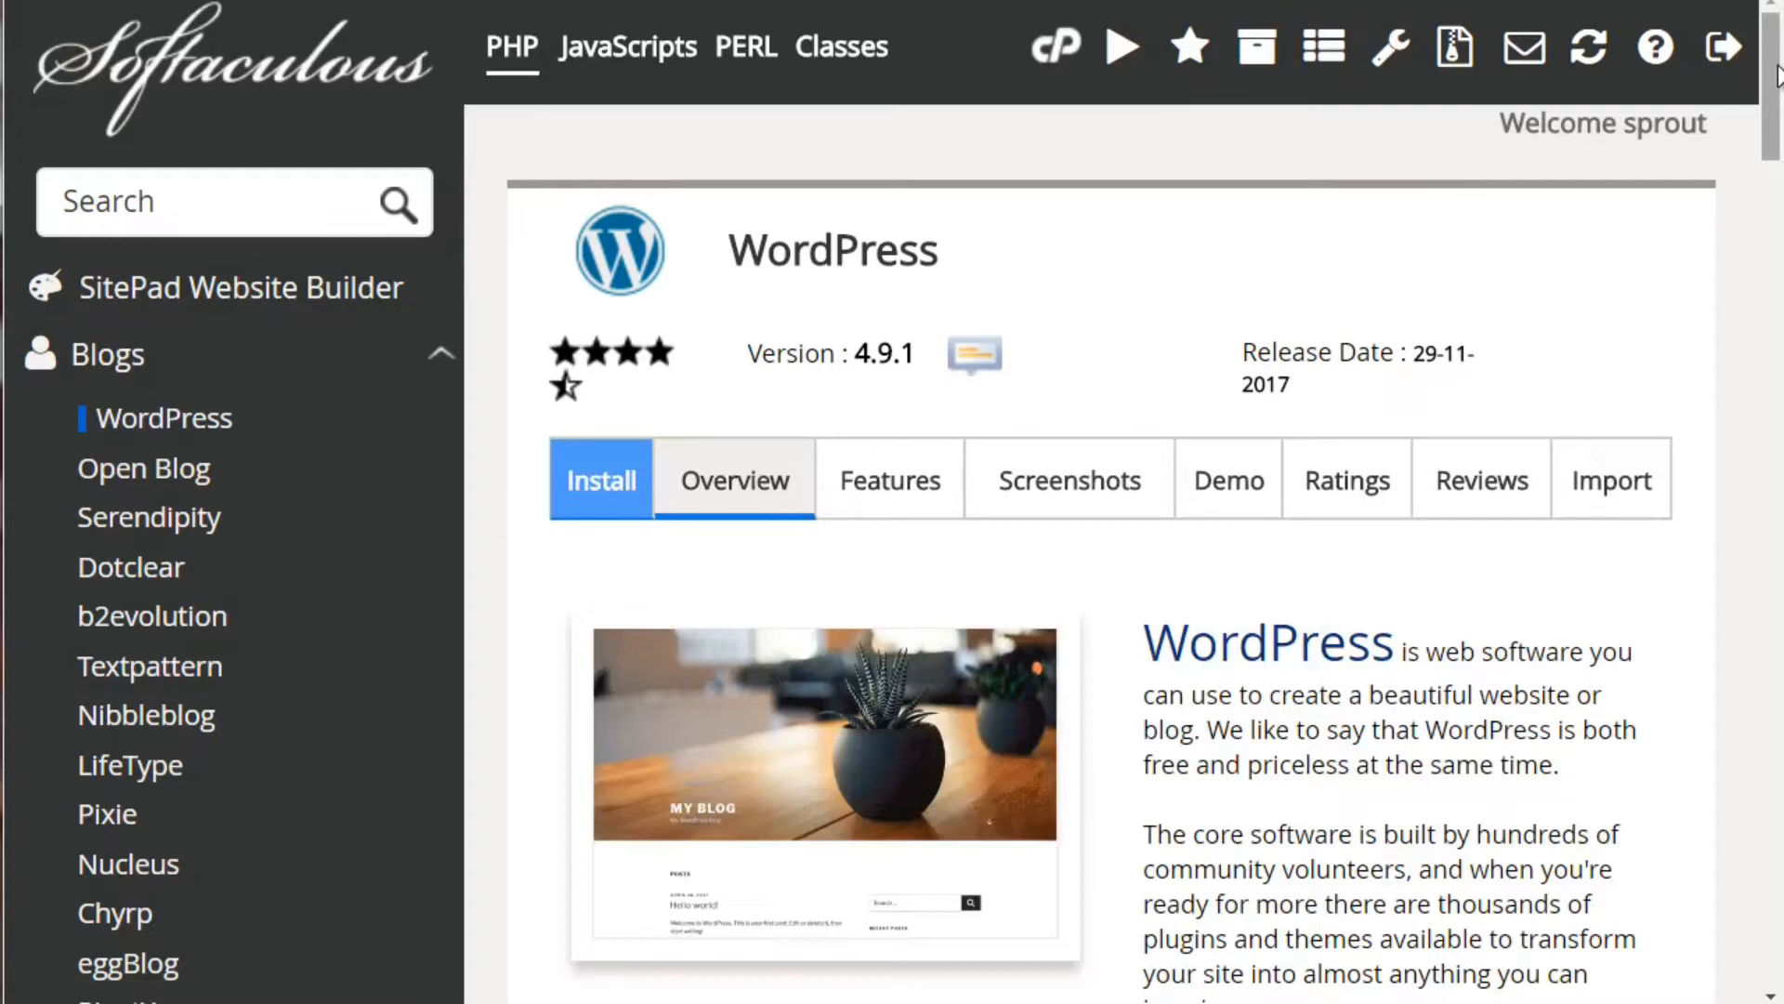
scroll(1777, 93, "down", 2)
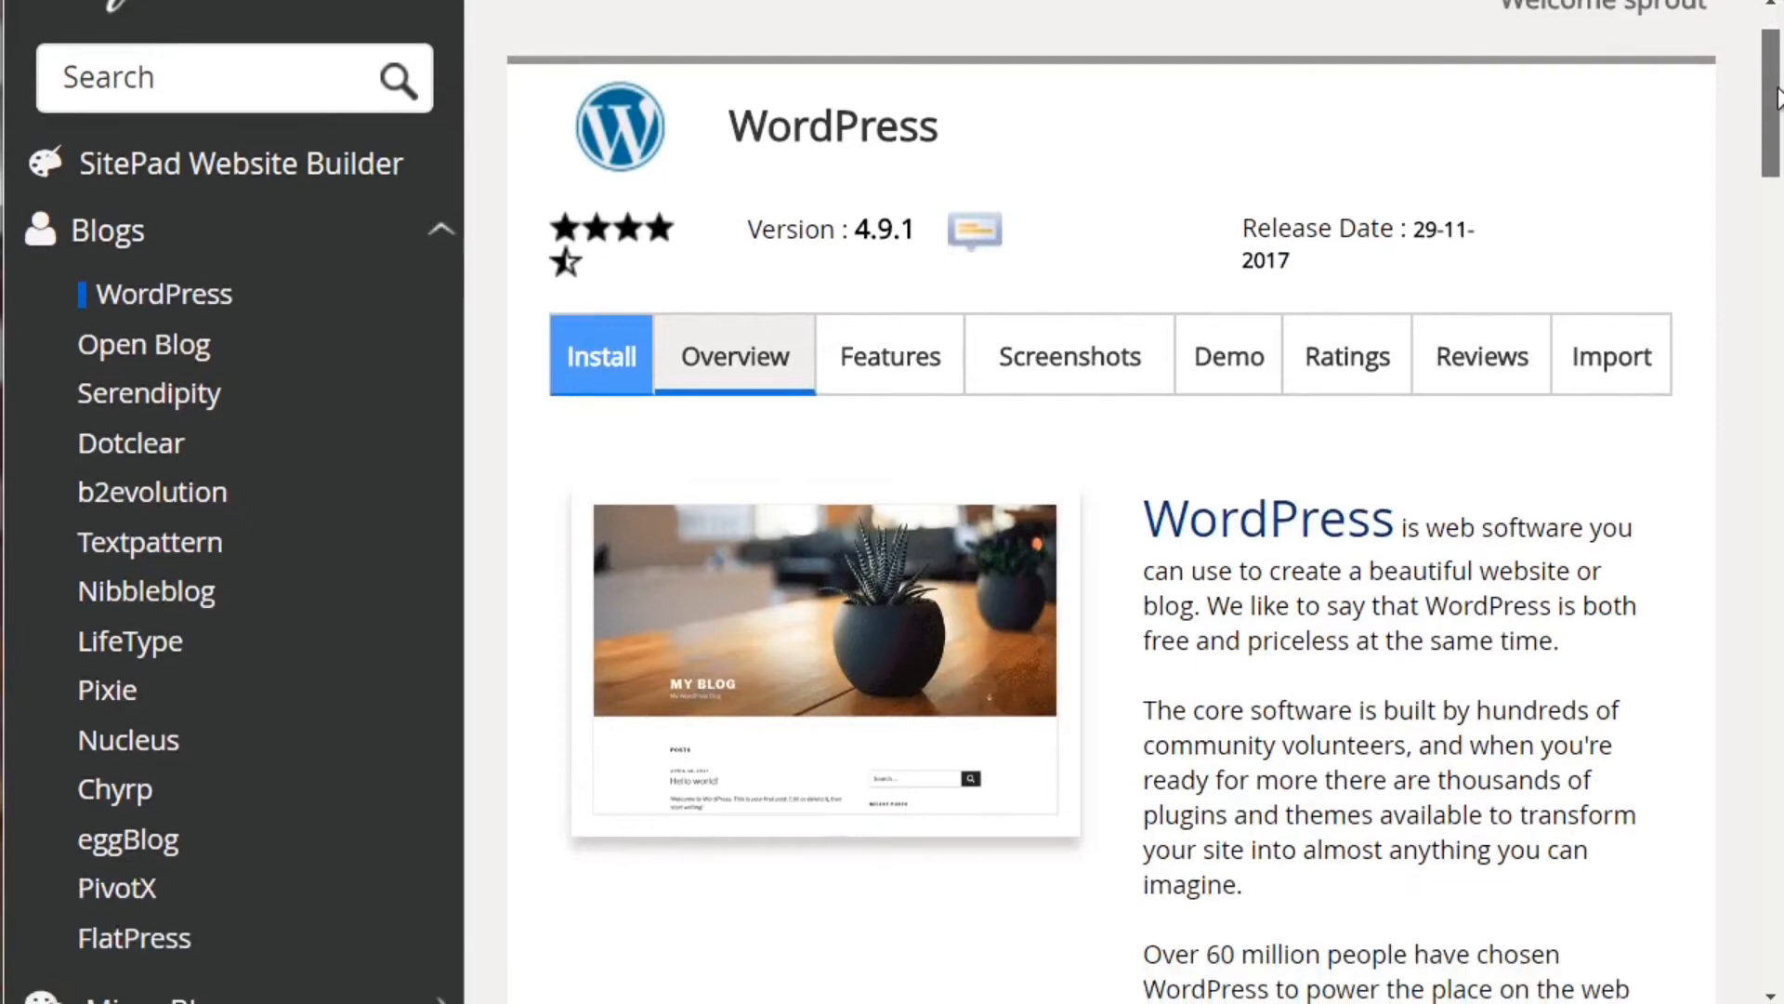
scroll(1777, 118, "down", 8)
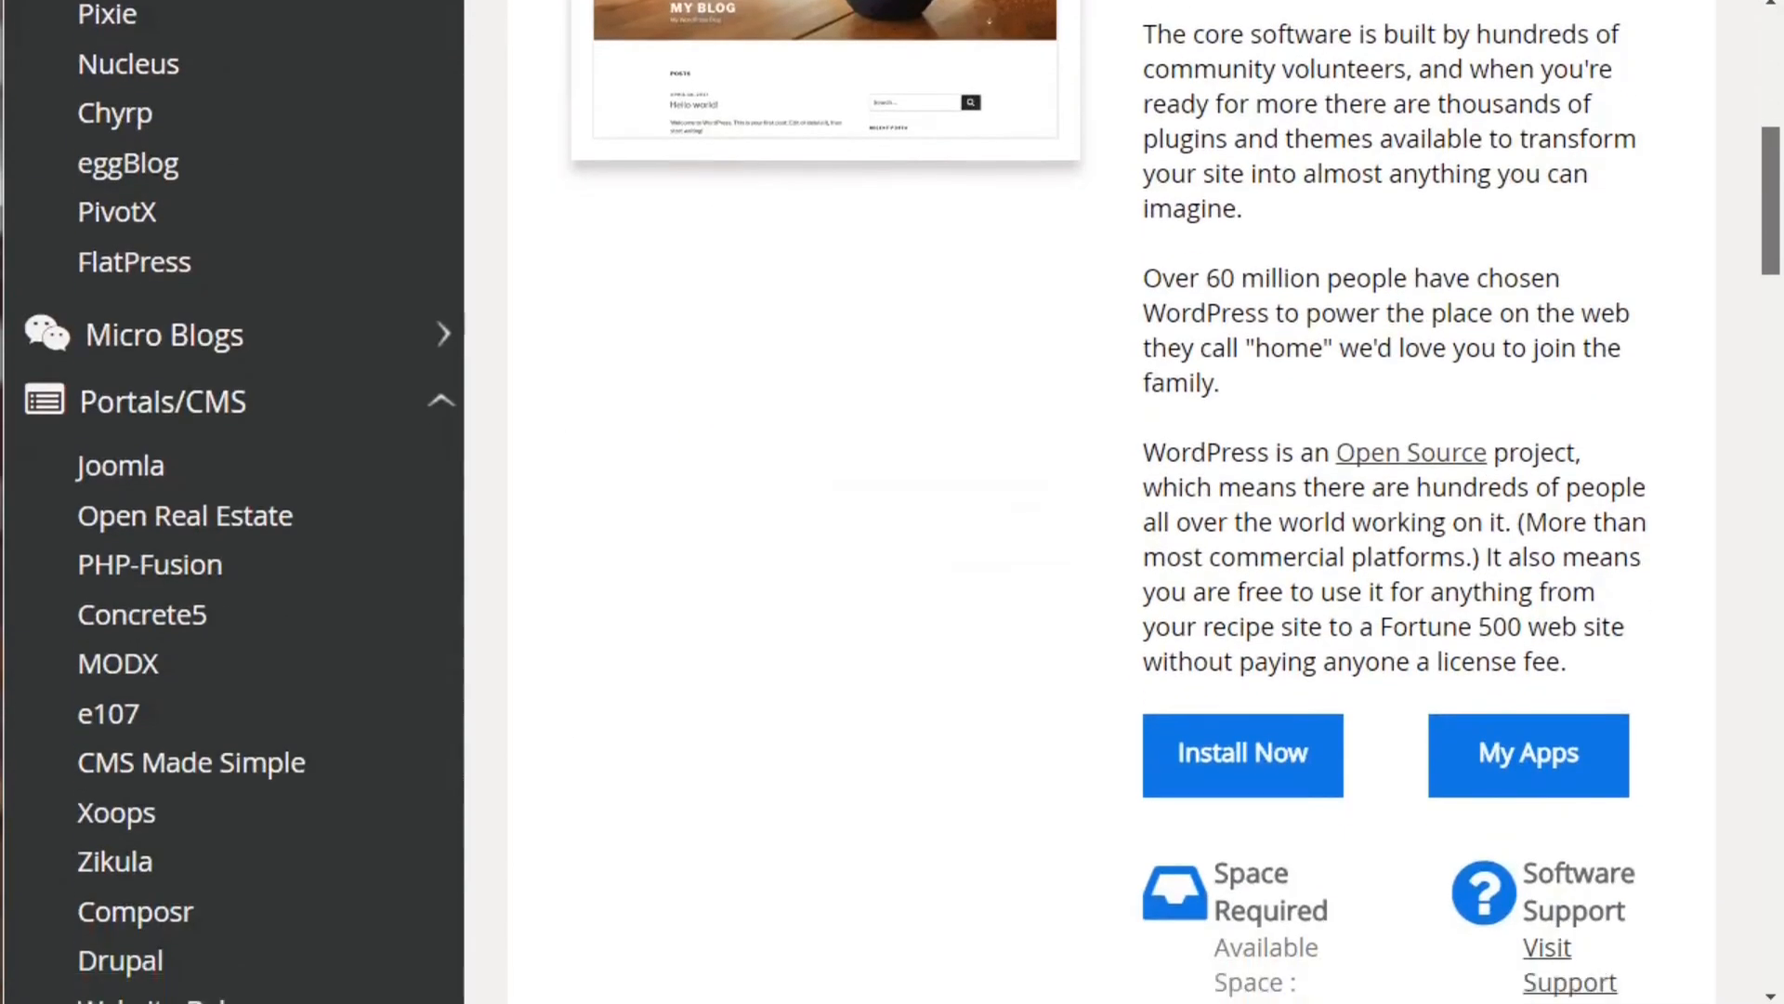
left_click(1282, 651)
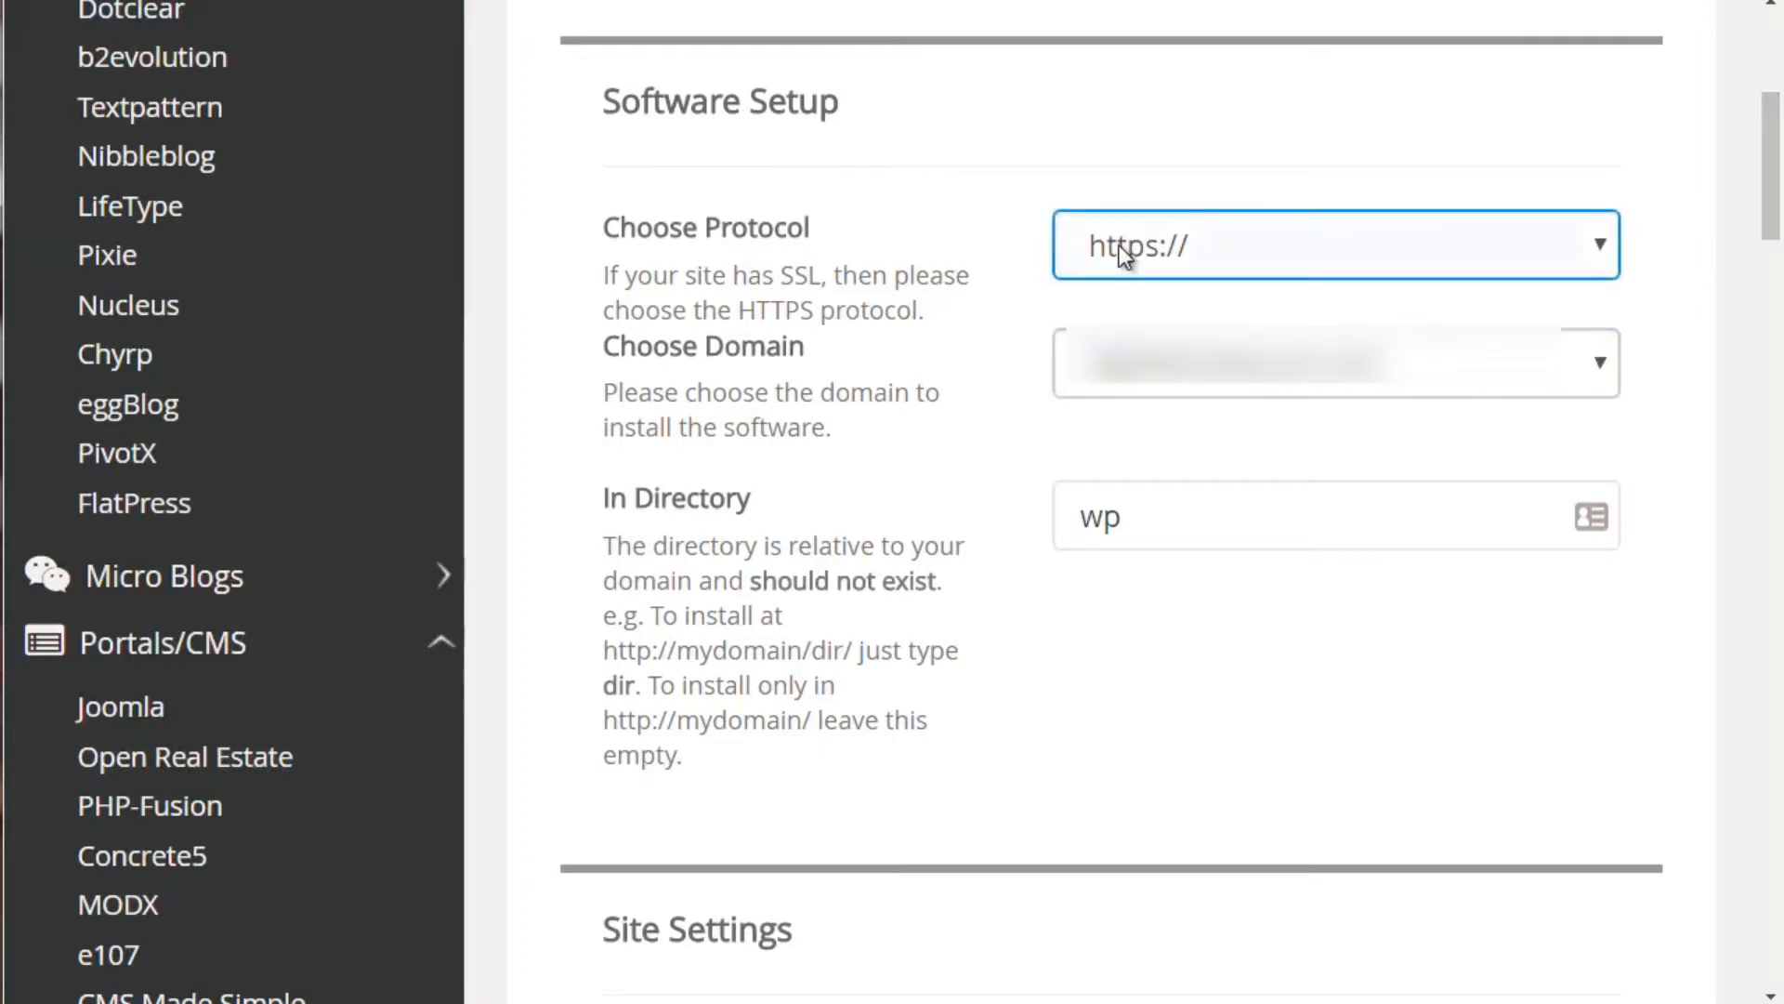
left_click(1223, 241)
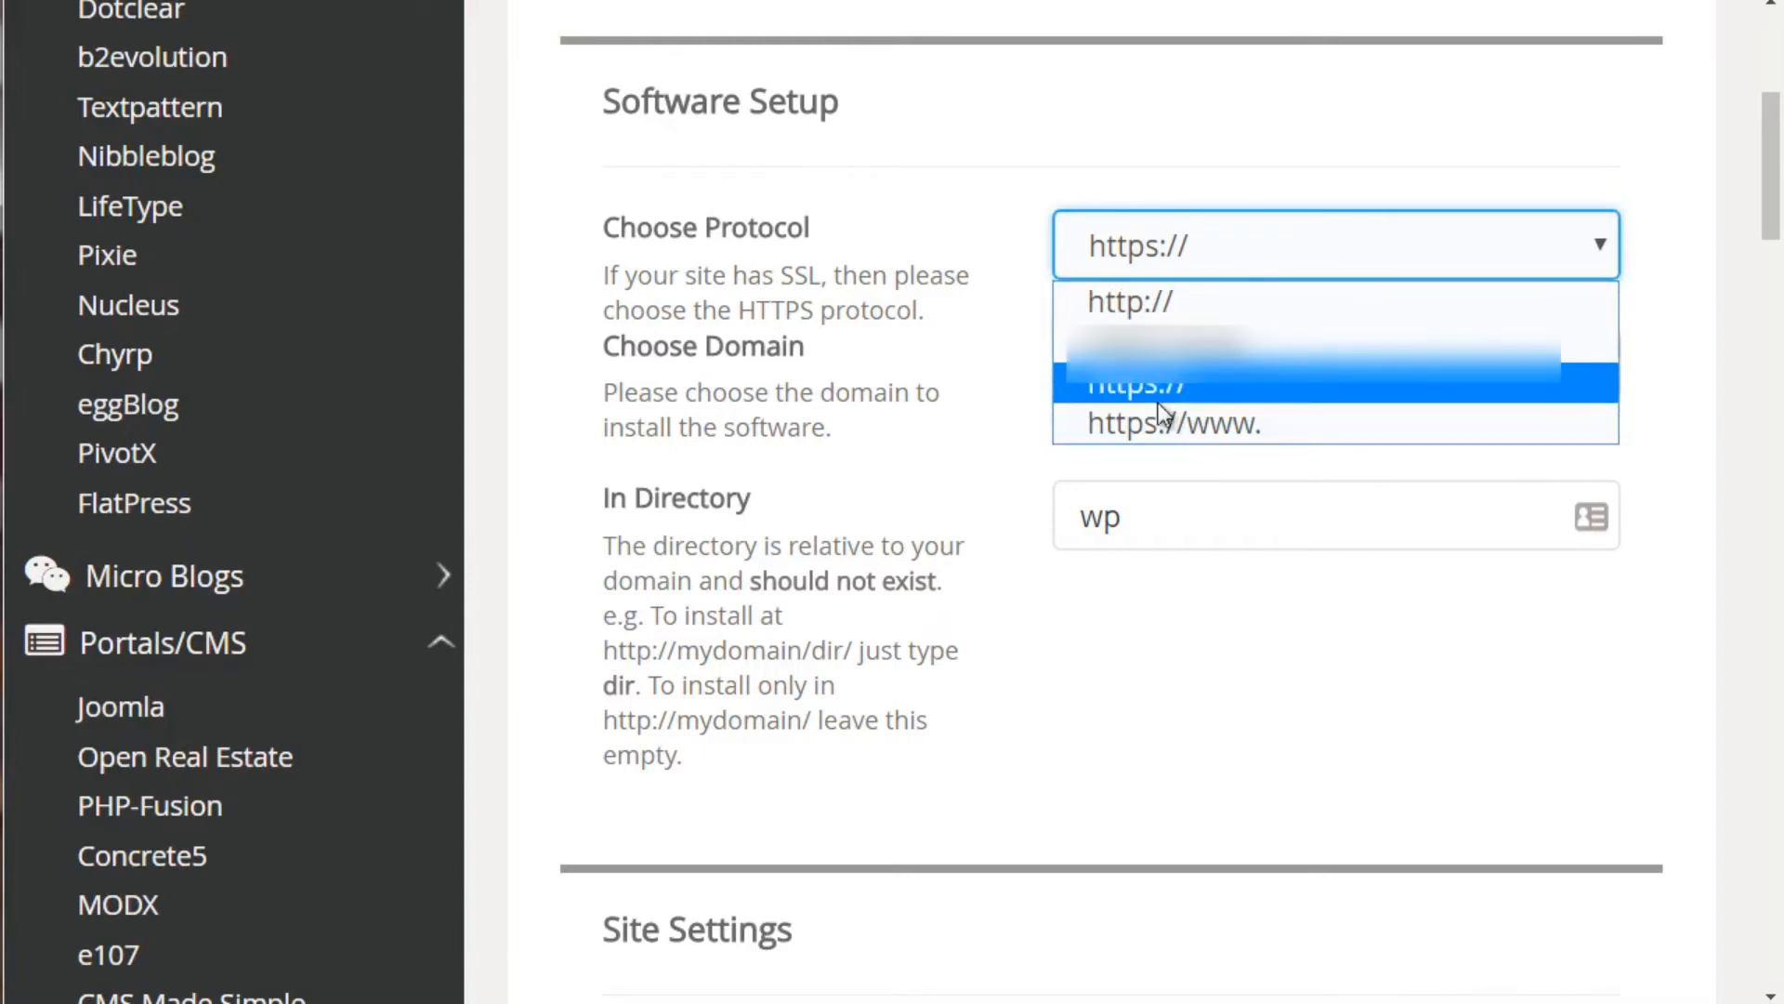
left_click(1006, 431)
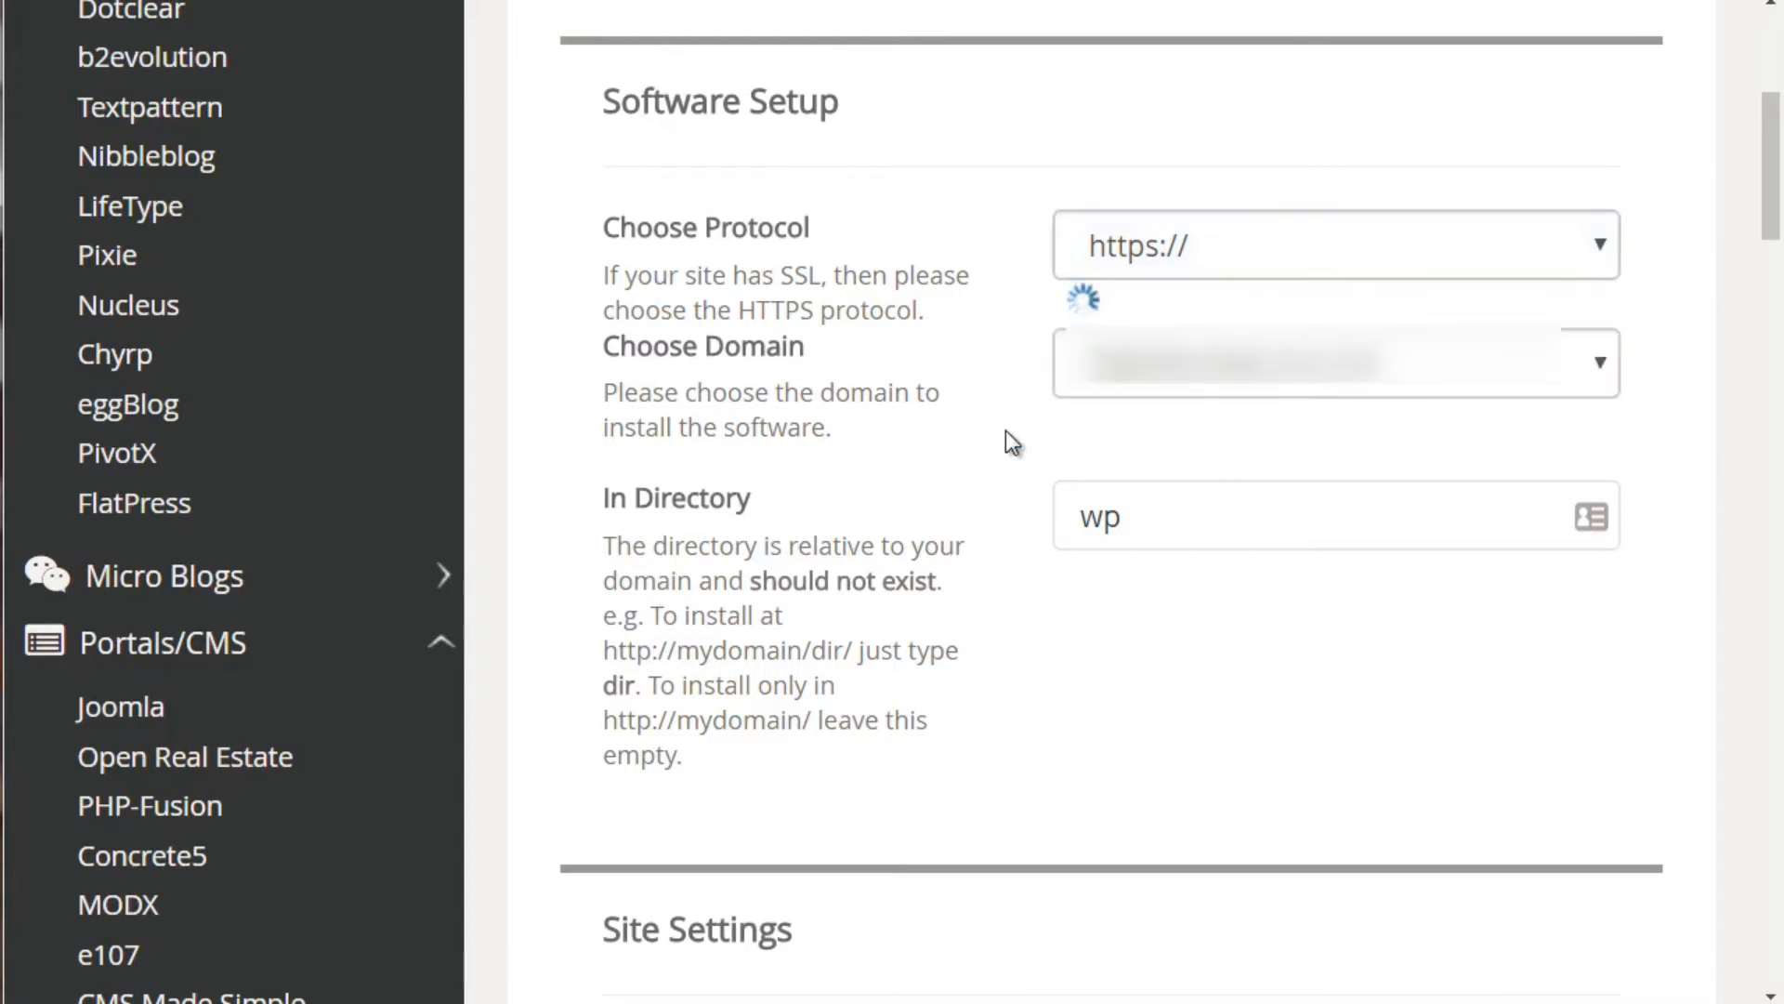
left_click(1111, 388)
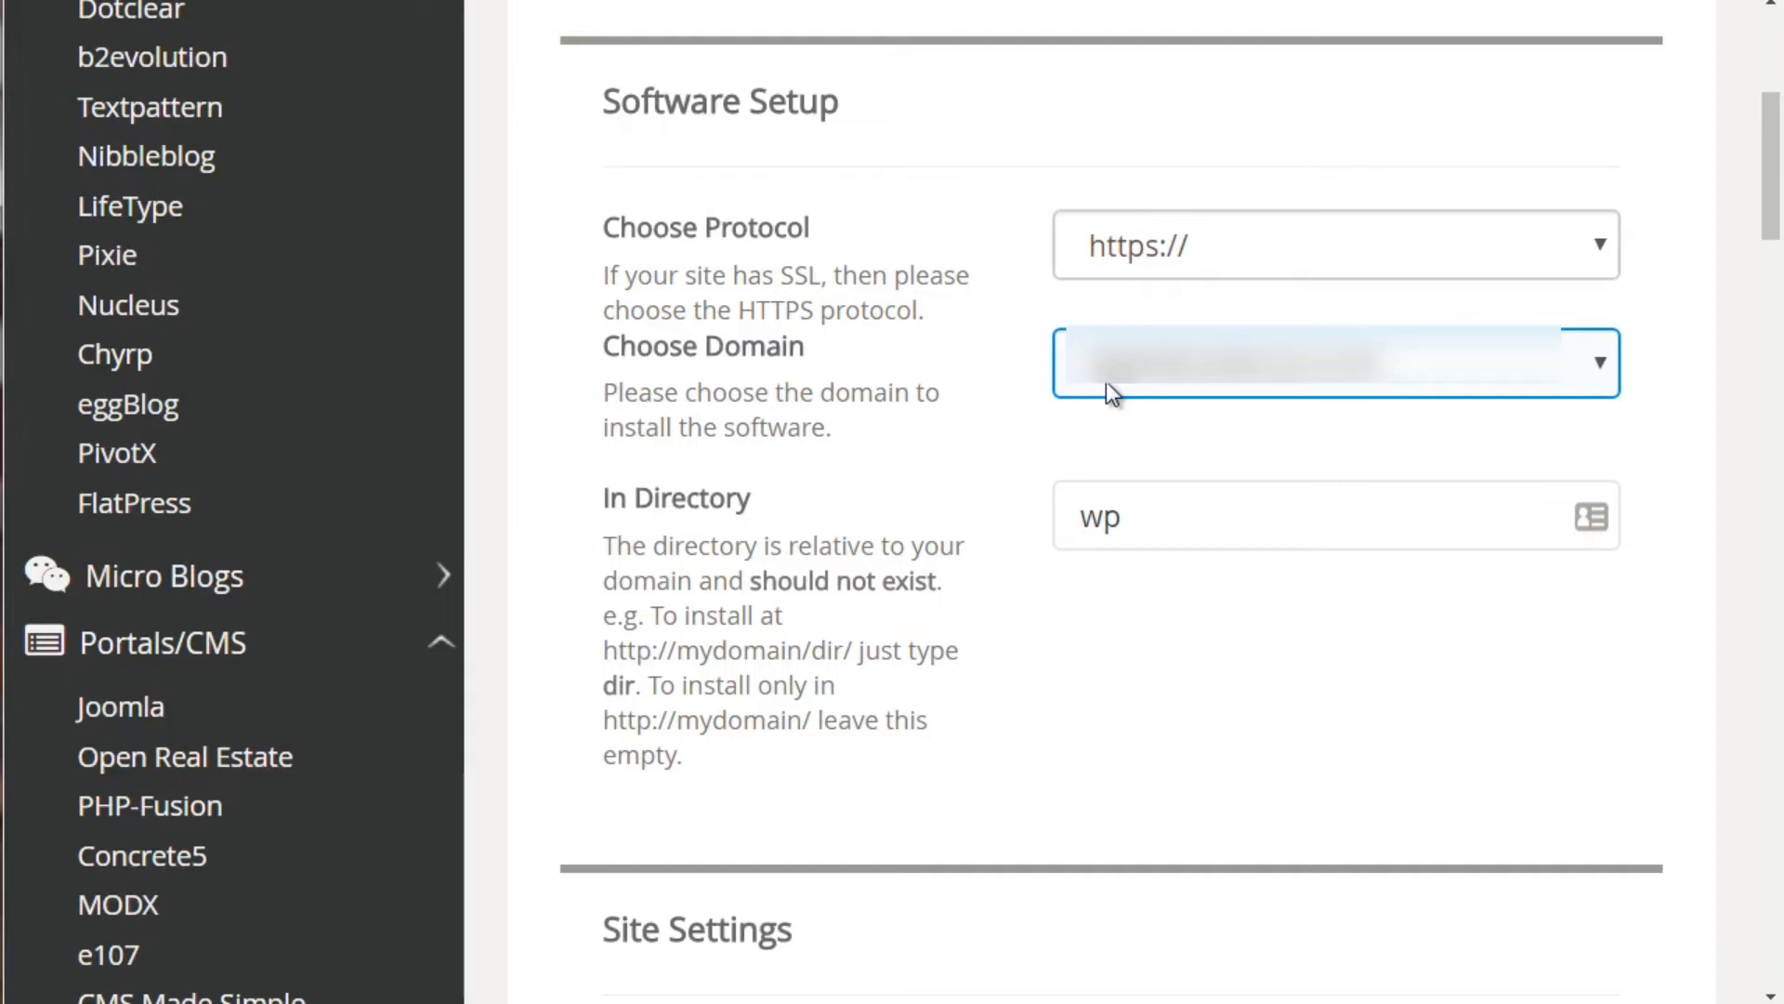
Clear the In Directory field and enter wp as the install directory
left_click(1115, 517)
left_click_drag(1141, 513, 1062, 513)
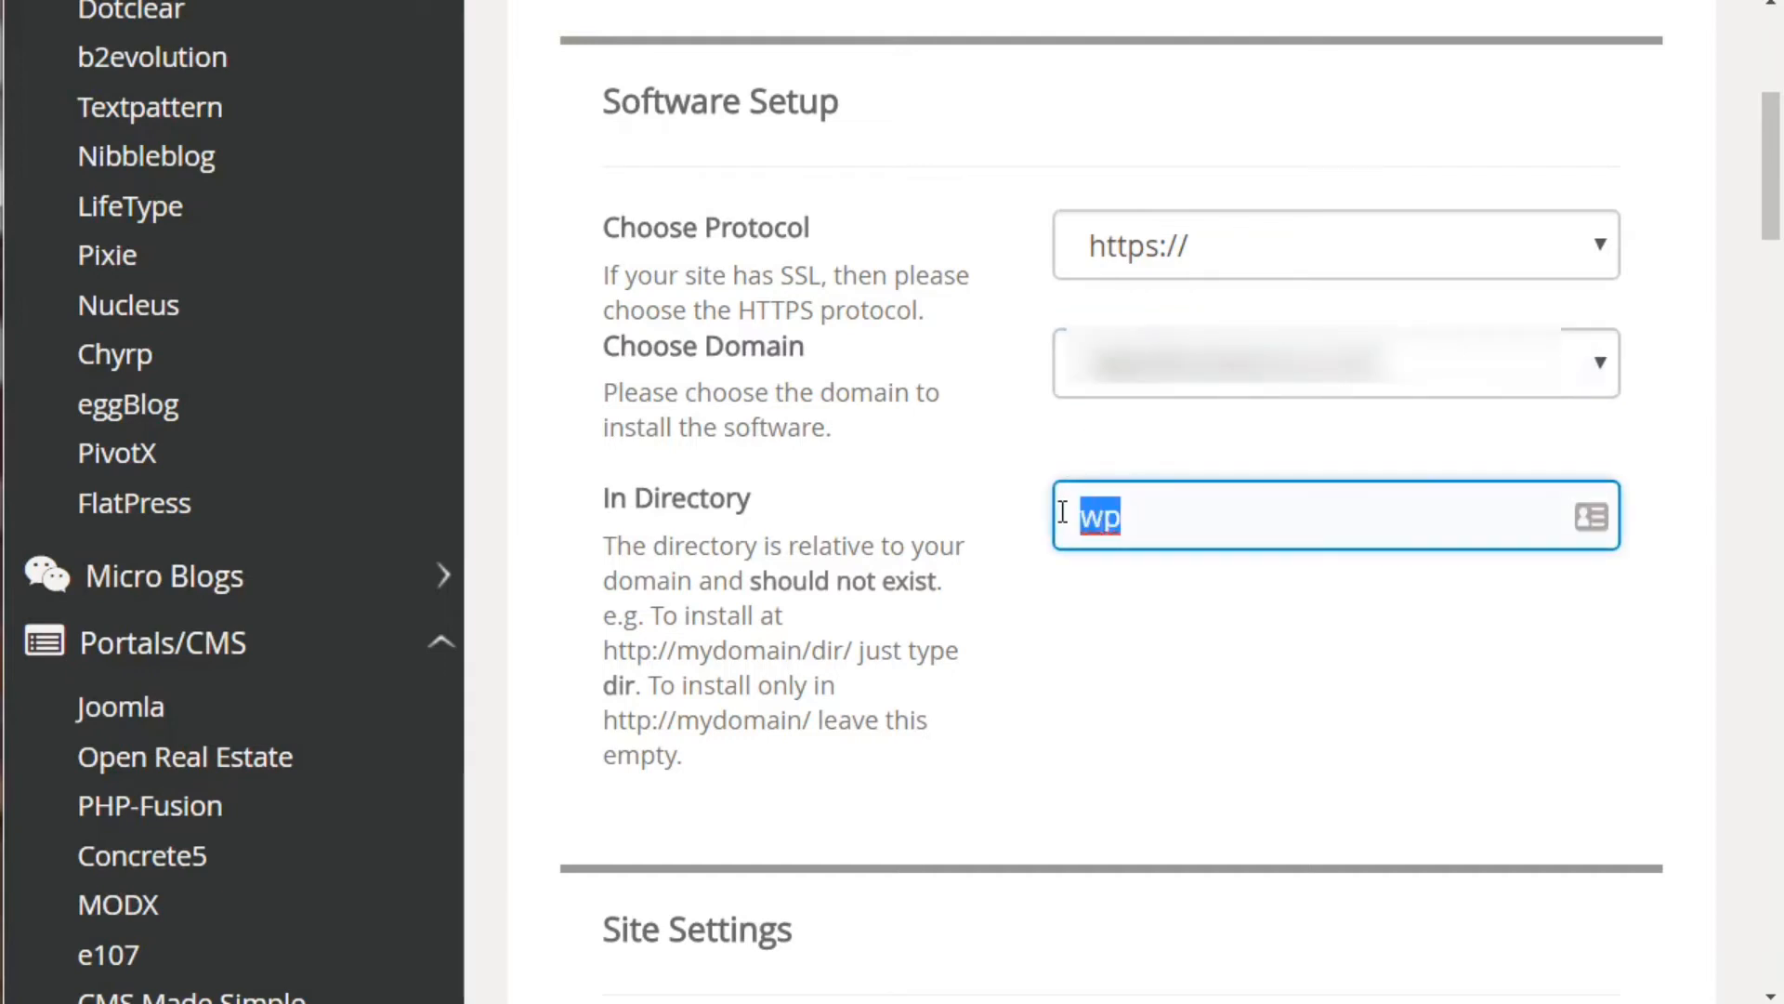
key("BackSpace")
left_click(1078, 671)
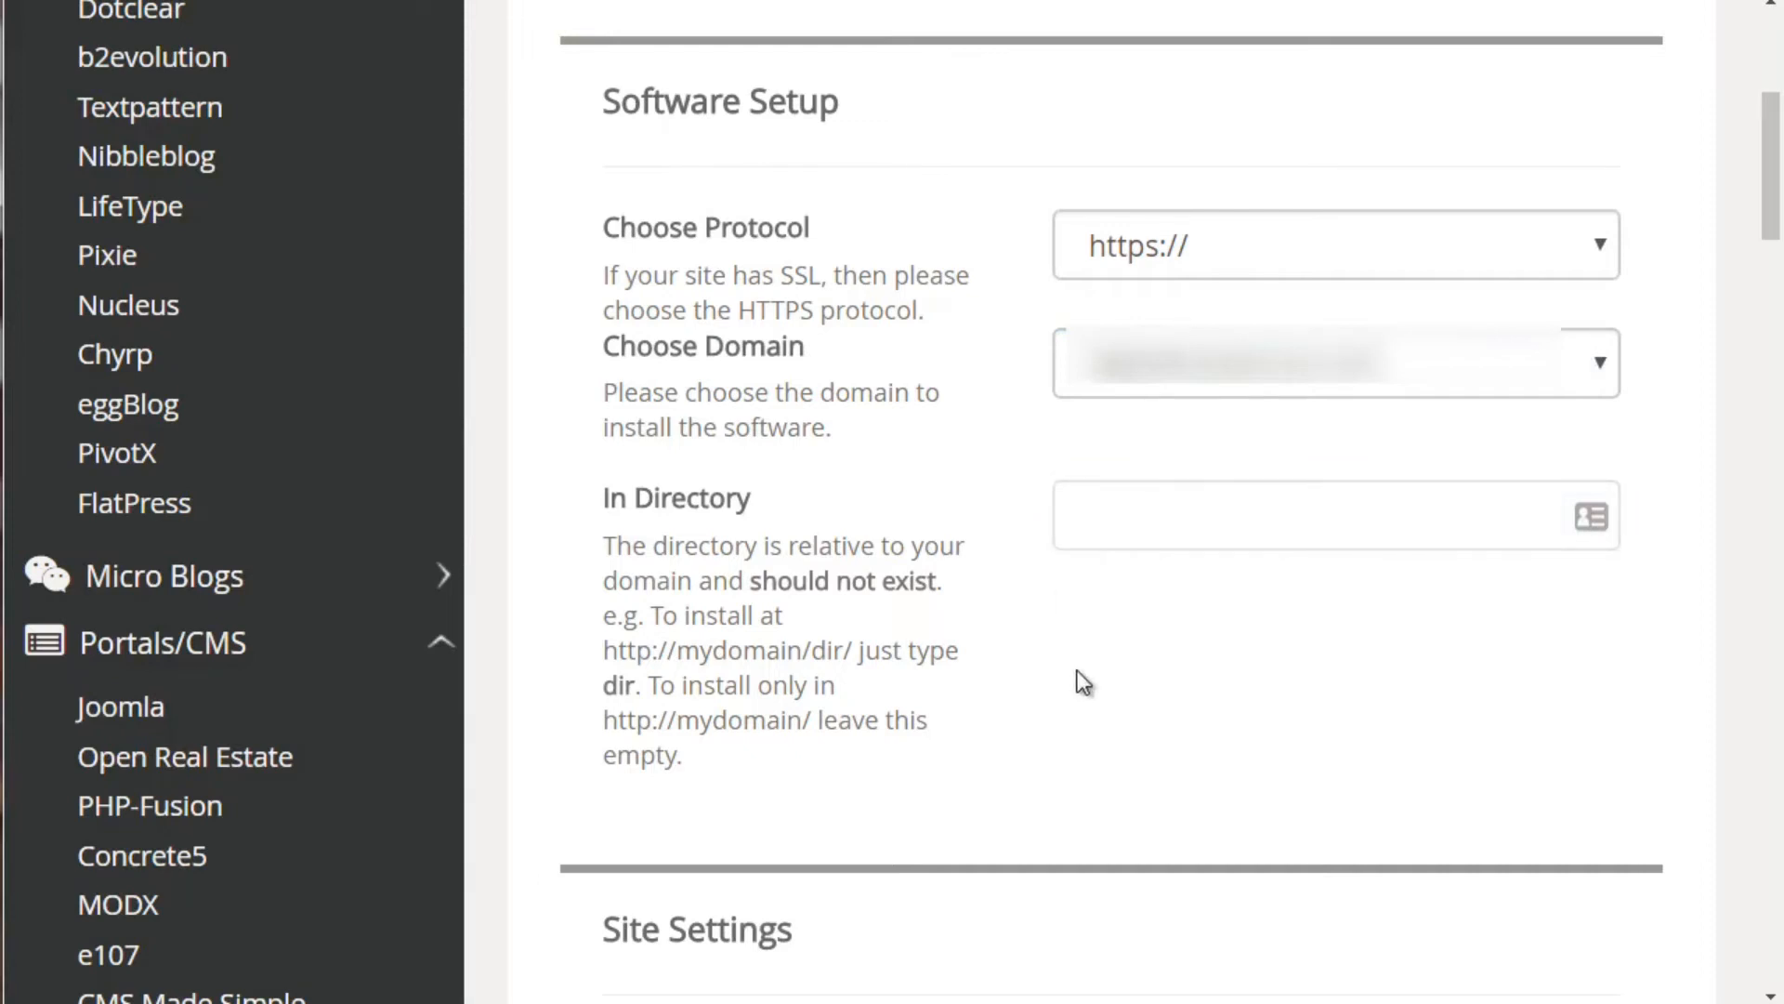
left_click(1135, 505)
left_click(1095, 611)
left_click(1105, 535)
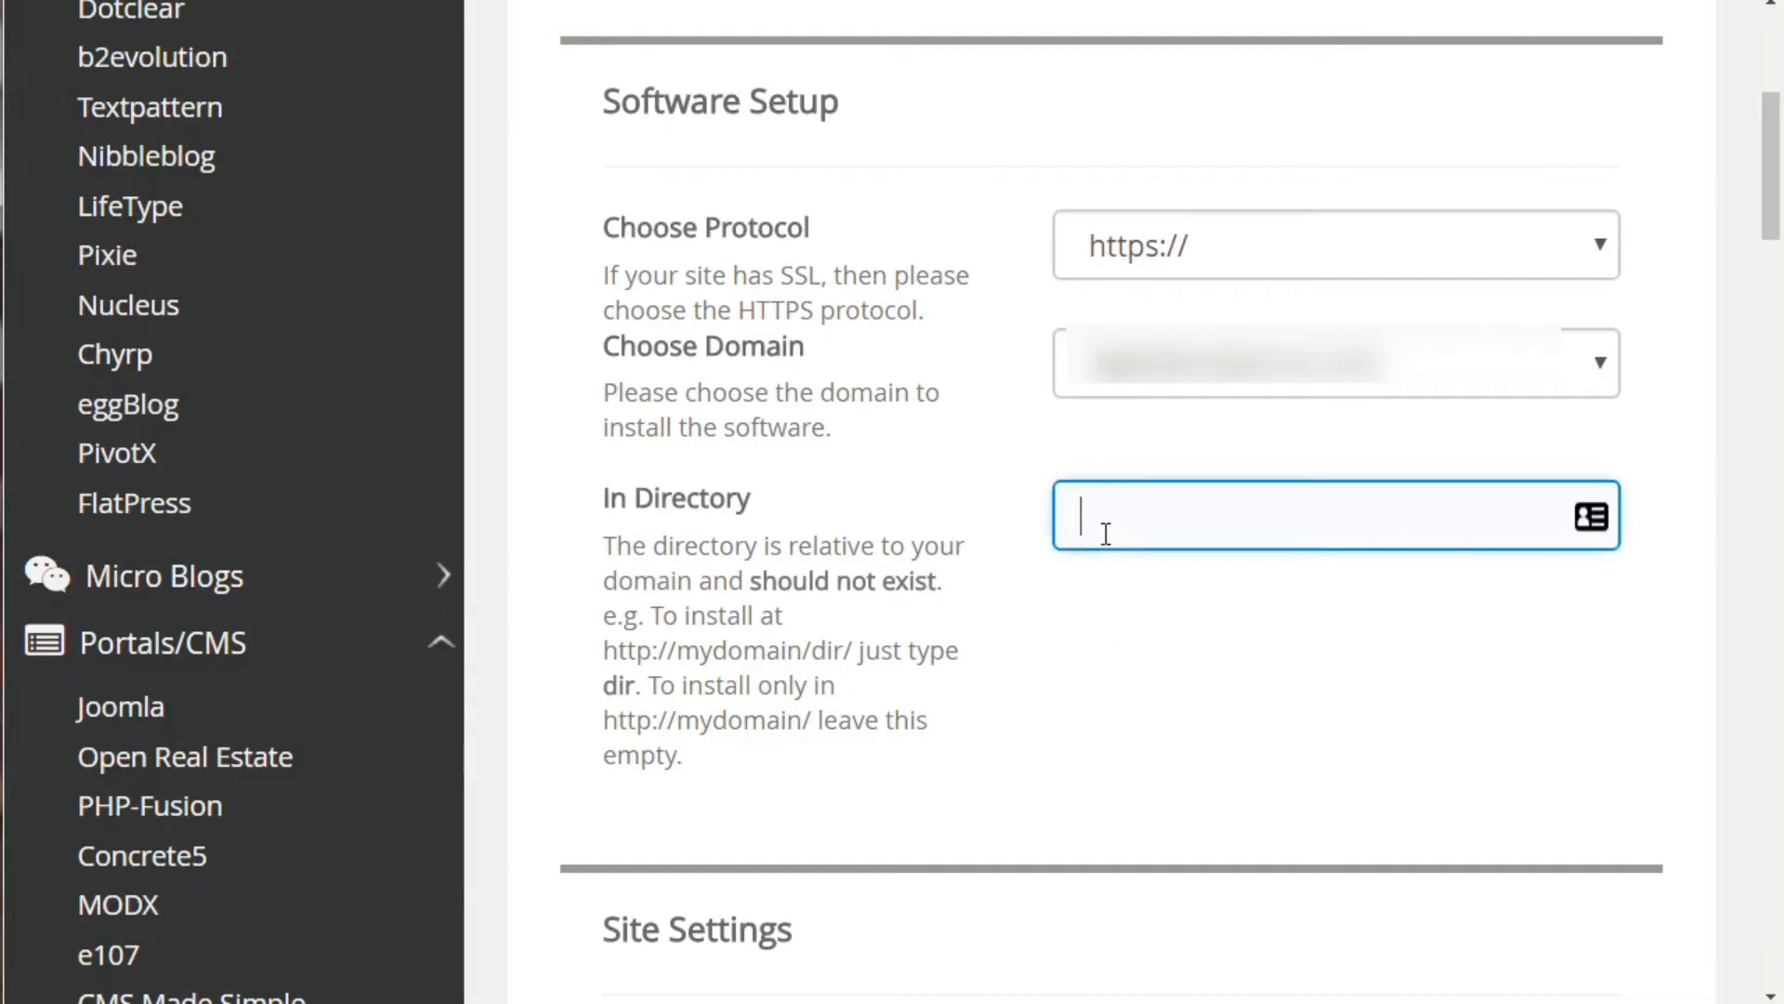
type("wp")
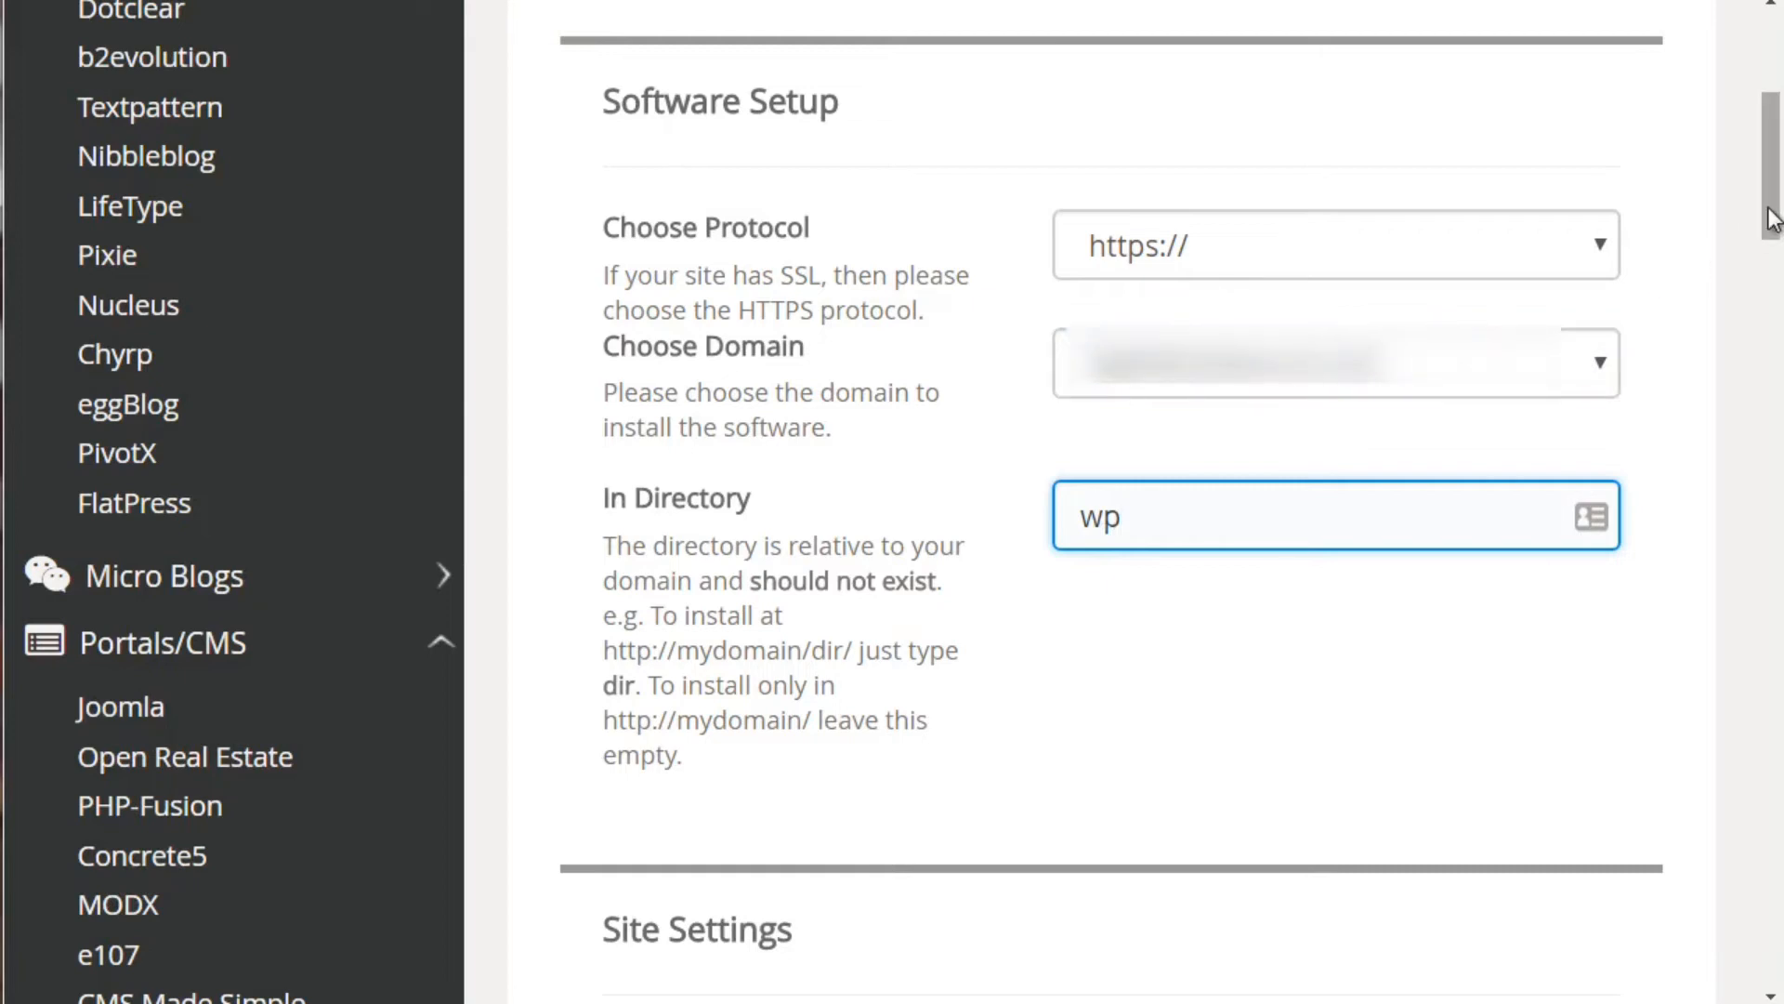
Replace the default admin username with a custom username and move to the password field
scroll(1715, 330, "down", 10)
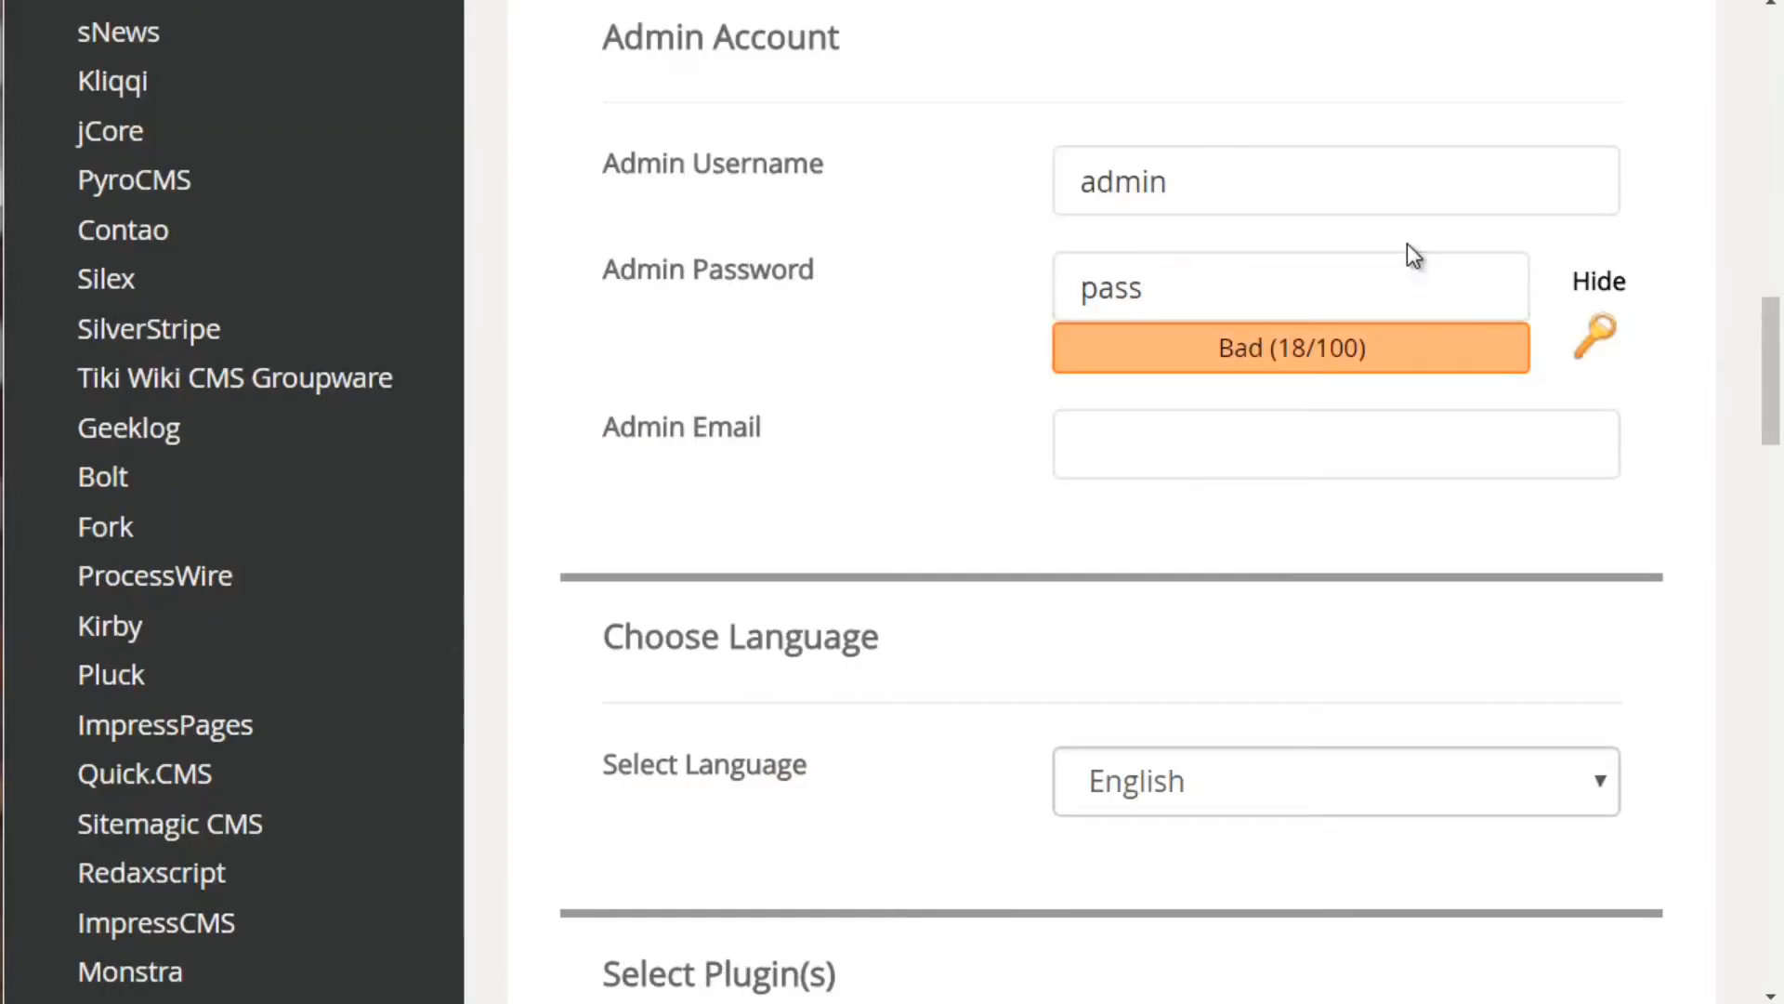
left_click(1287, 180)
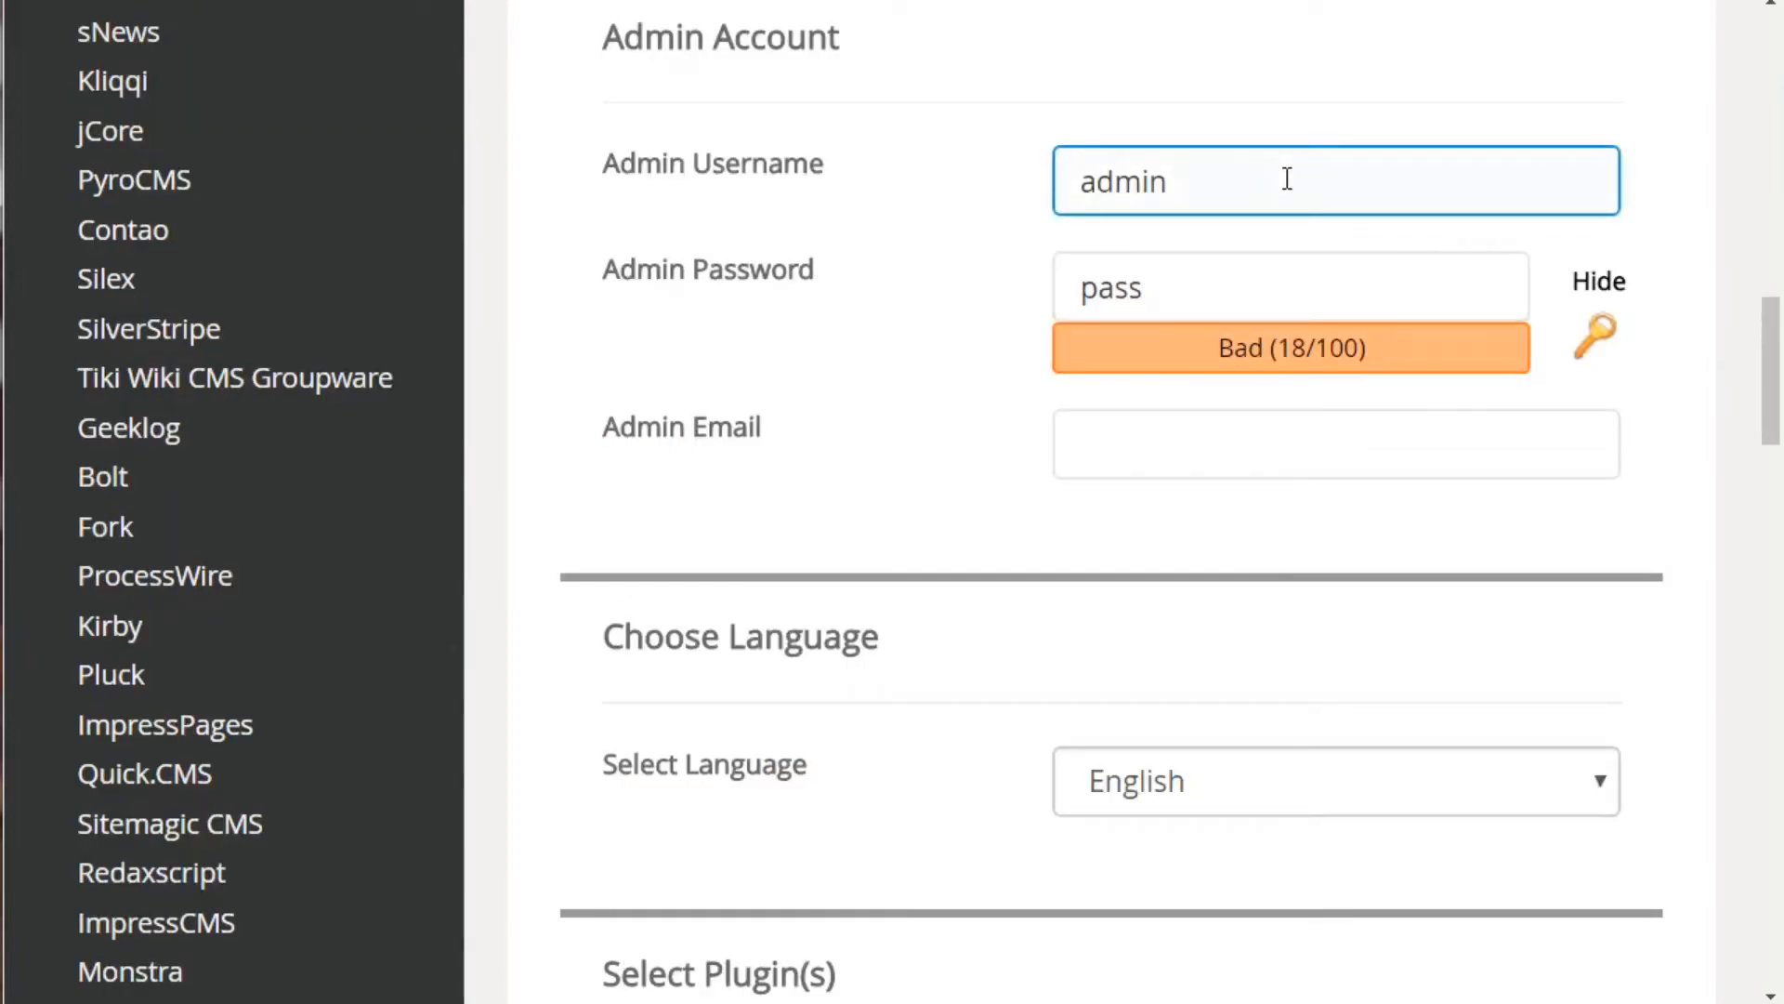
left_click(1219, 271)
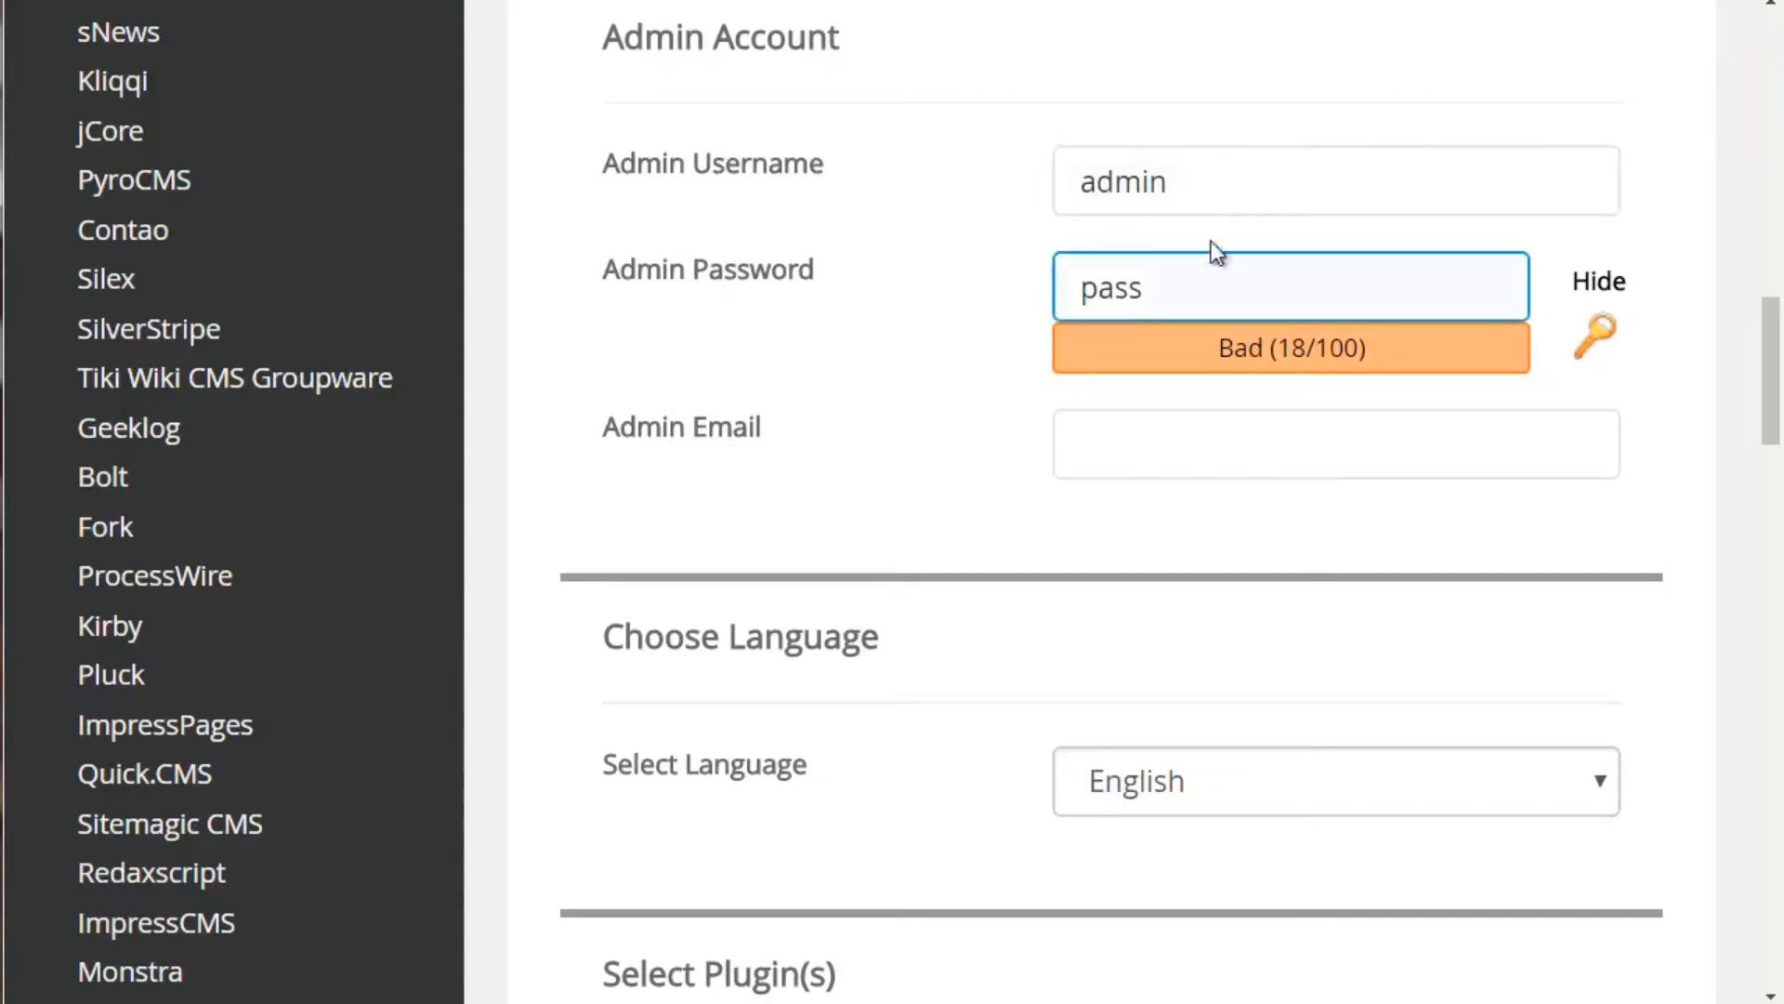
left_click(1198, 201)
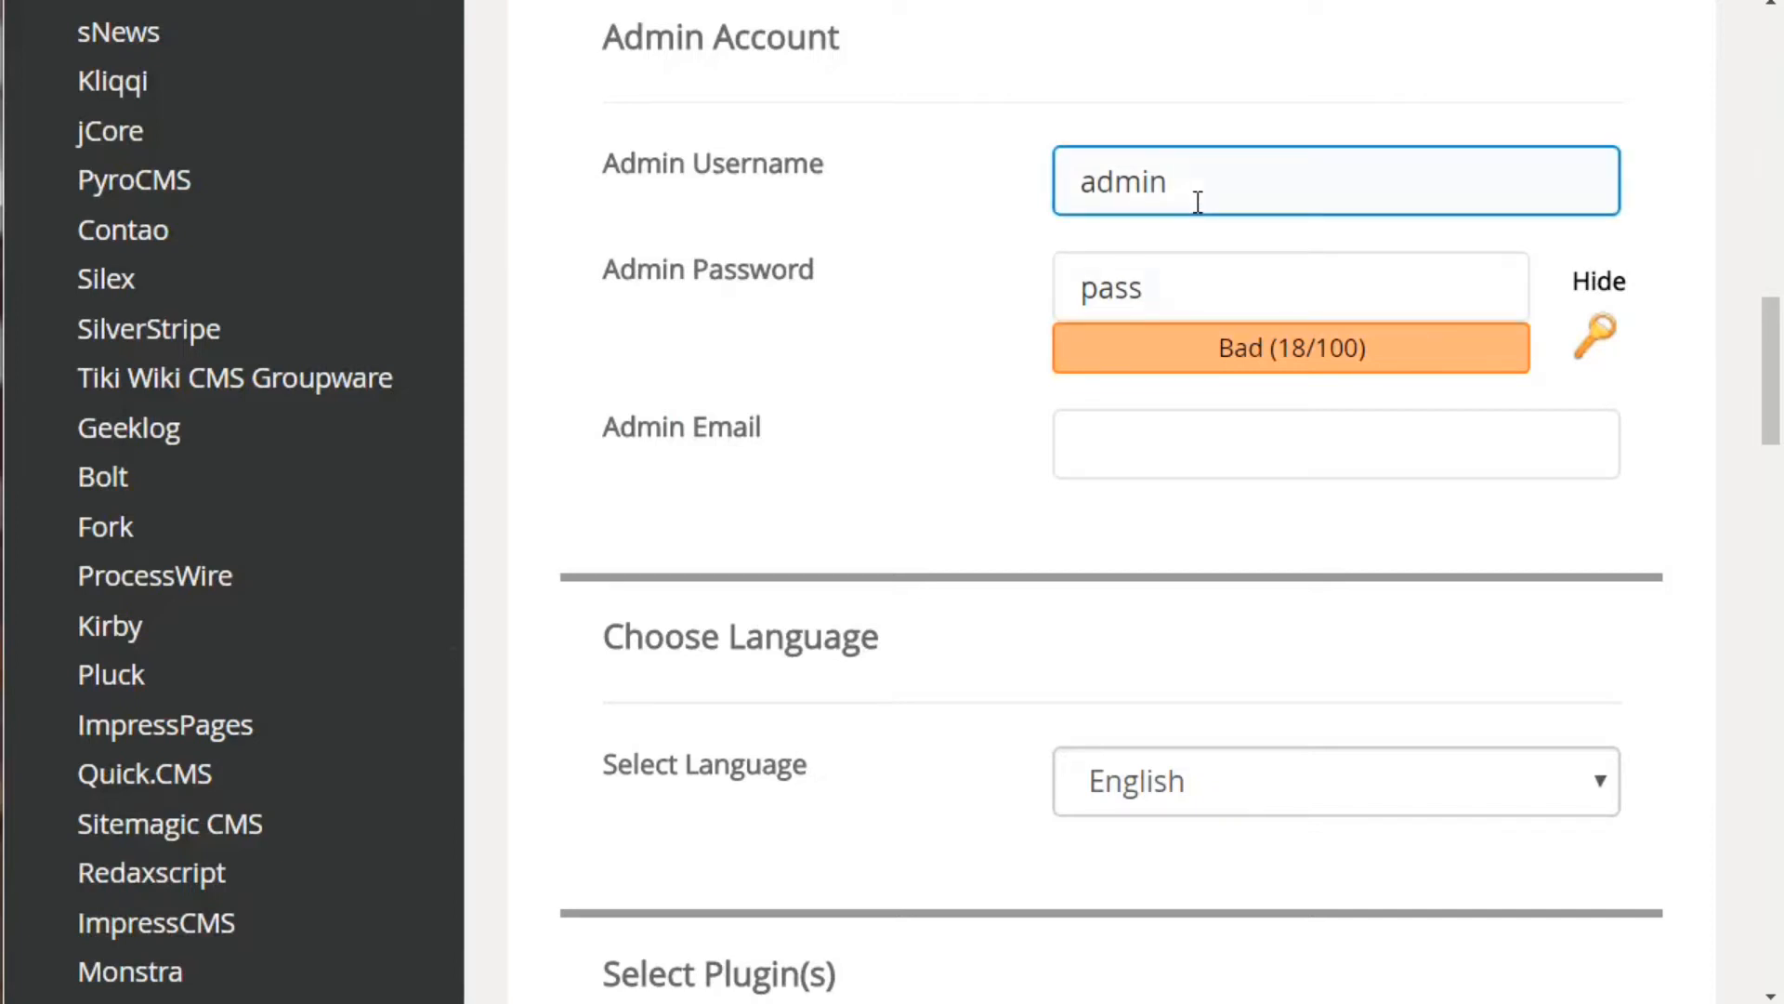
left_click(1033, 199)
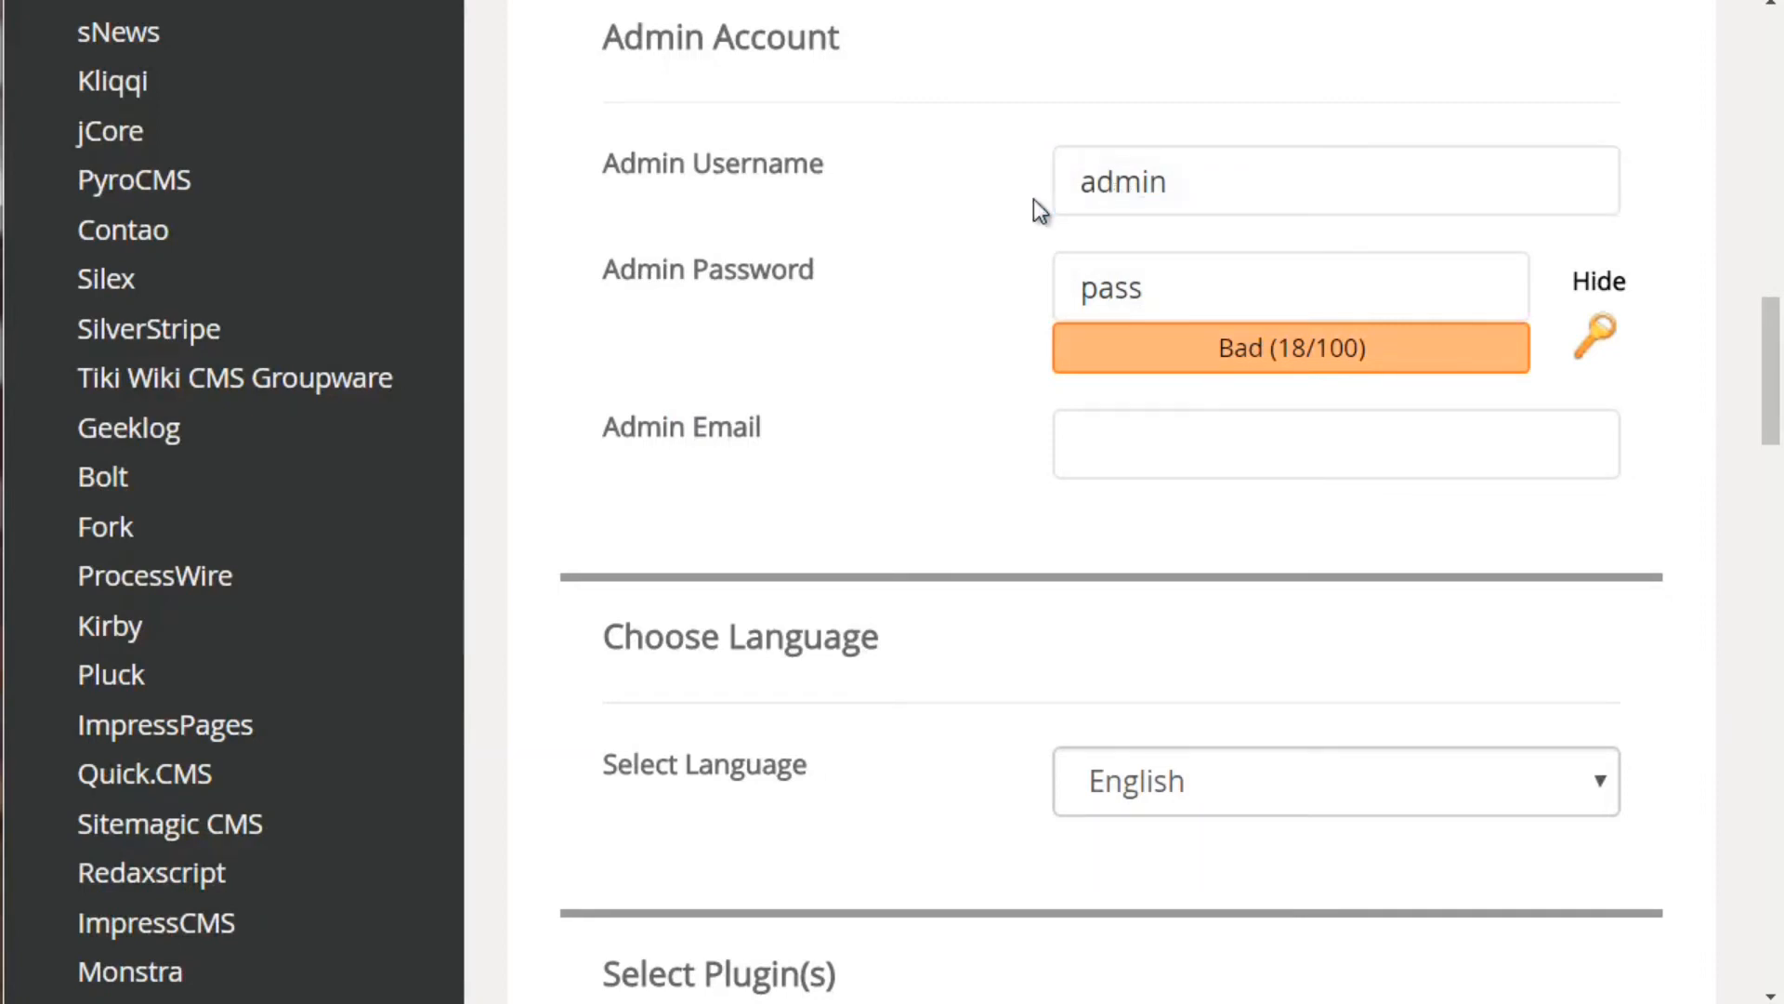
left_click(1246, 174)
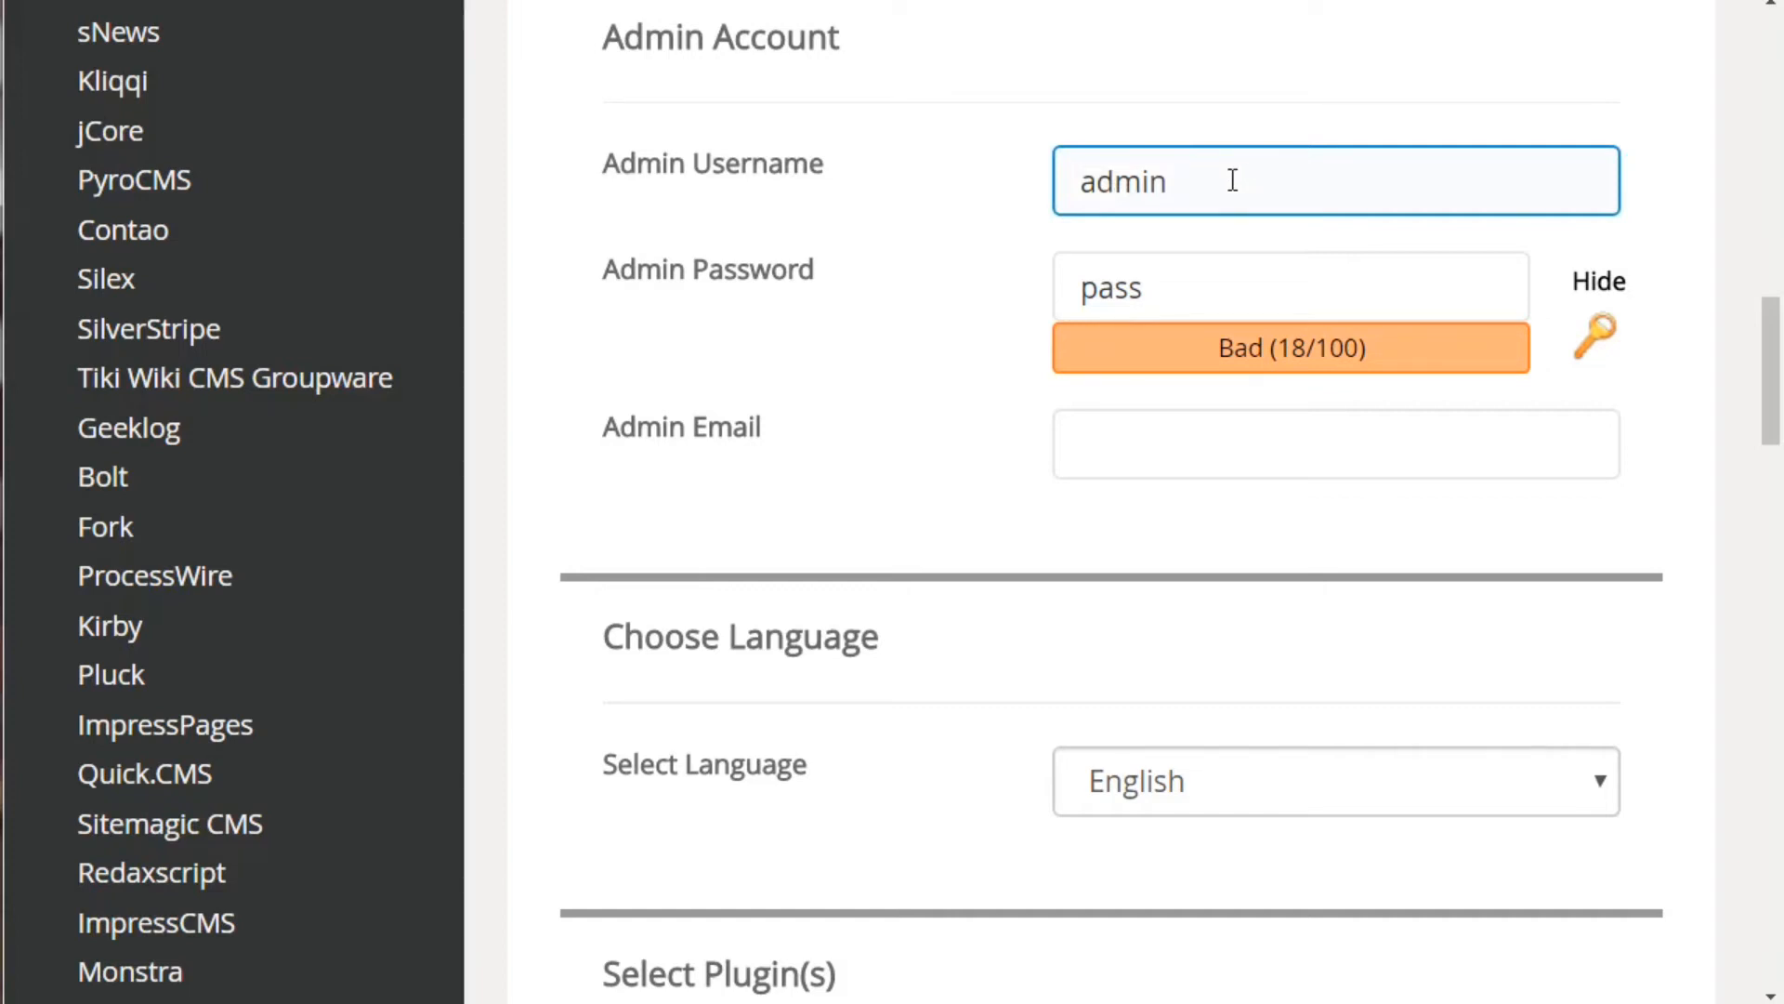
left_click_drag(1168, 181, 1041, 184)
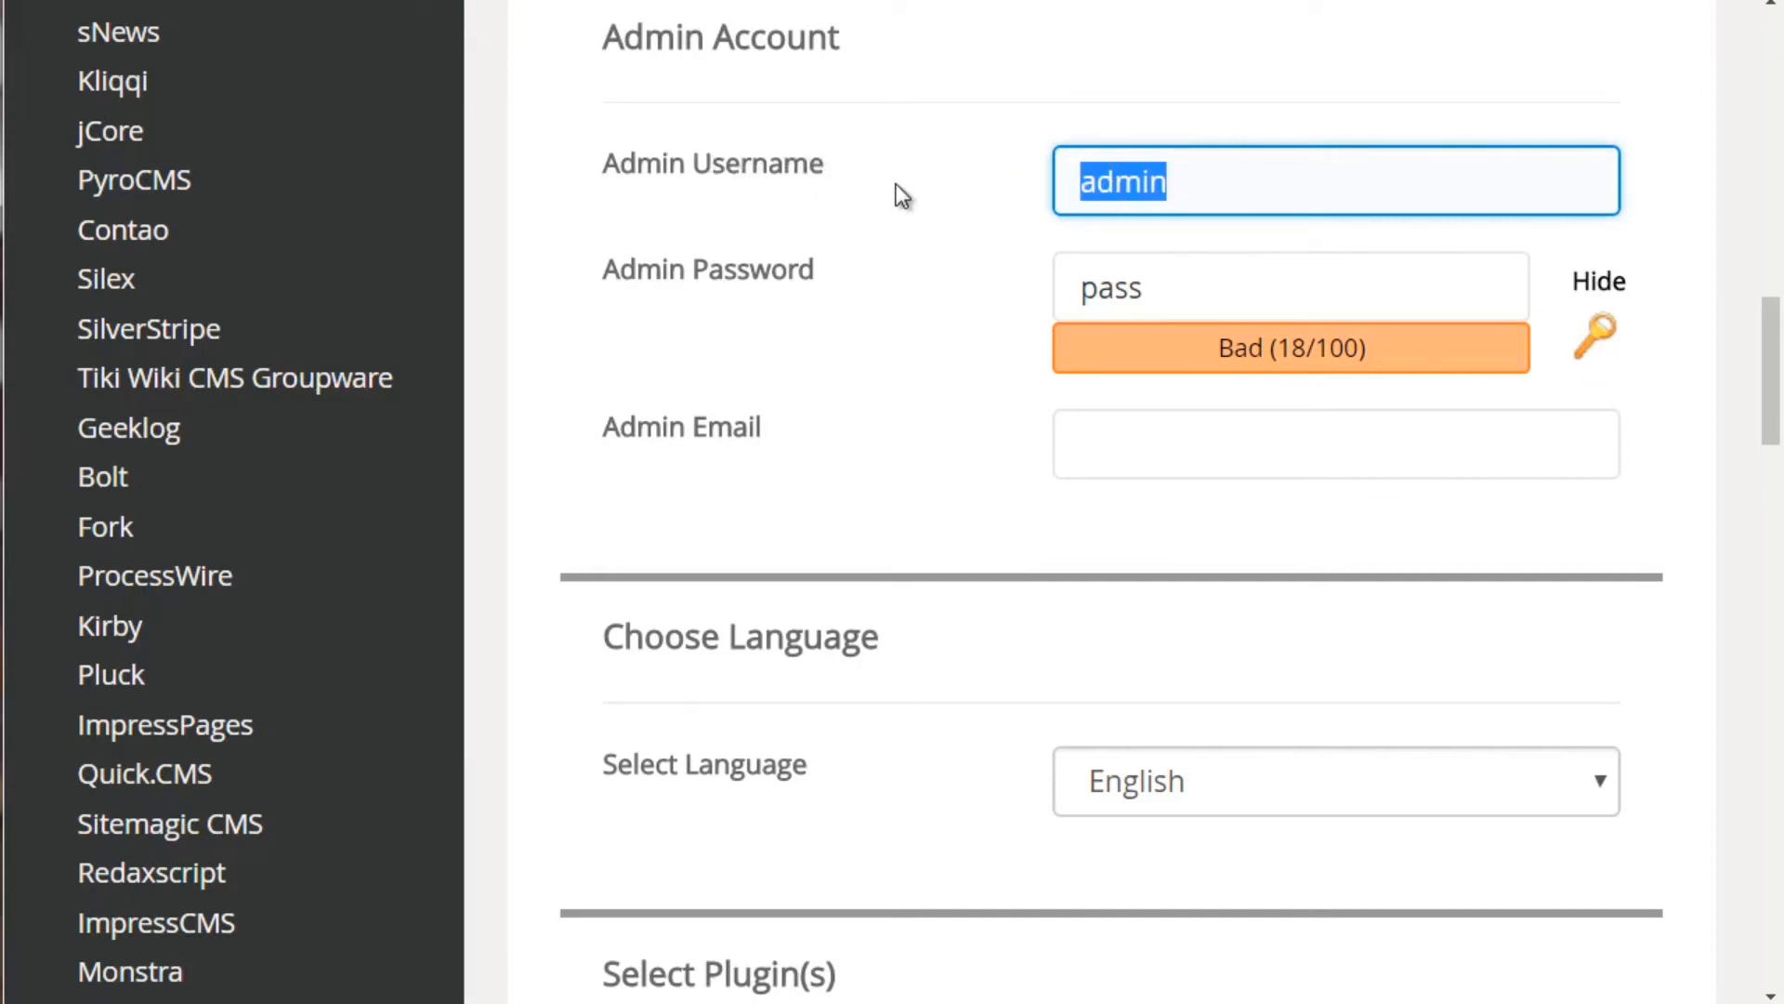
type("llklkjsdfd")
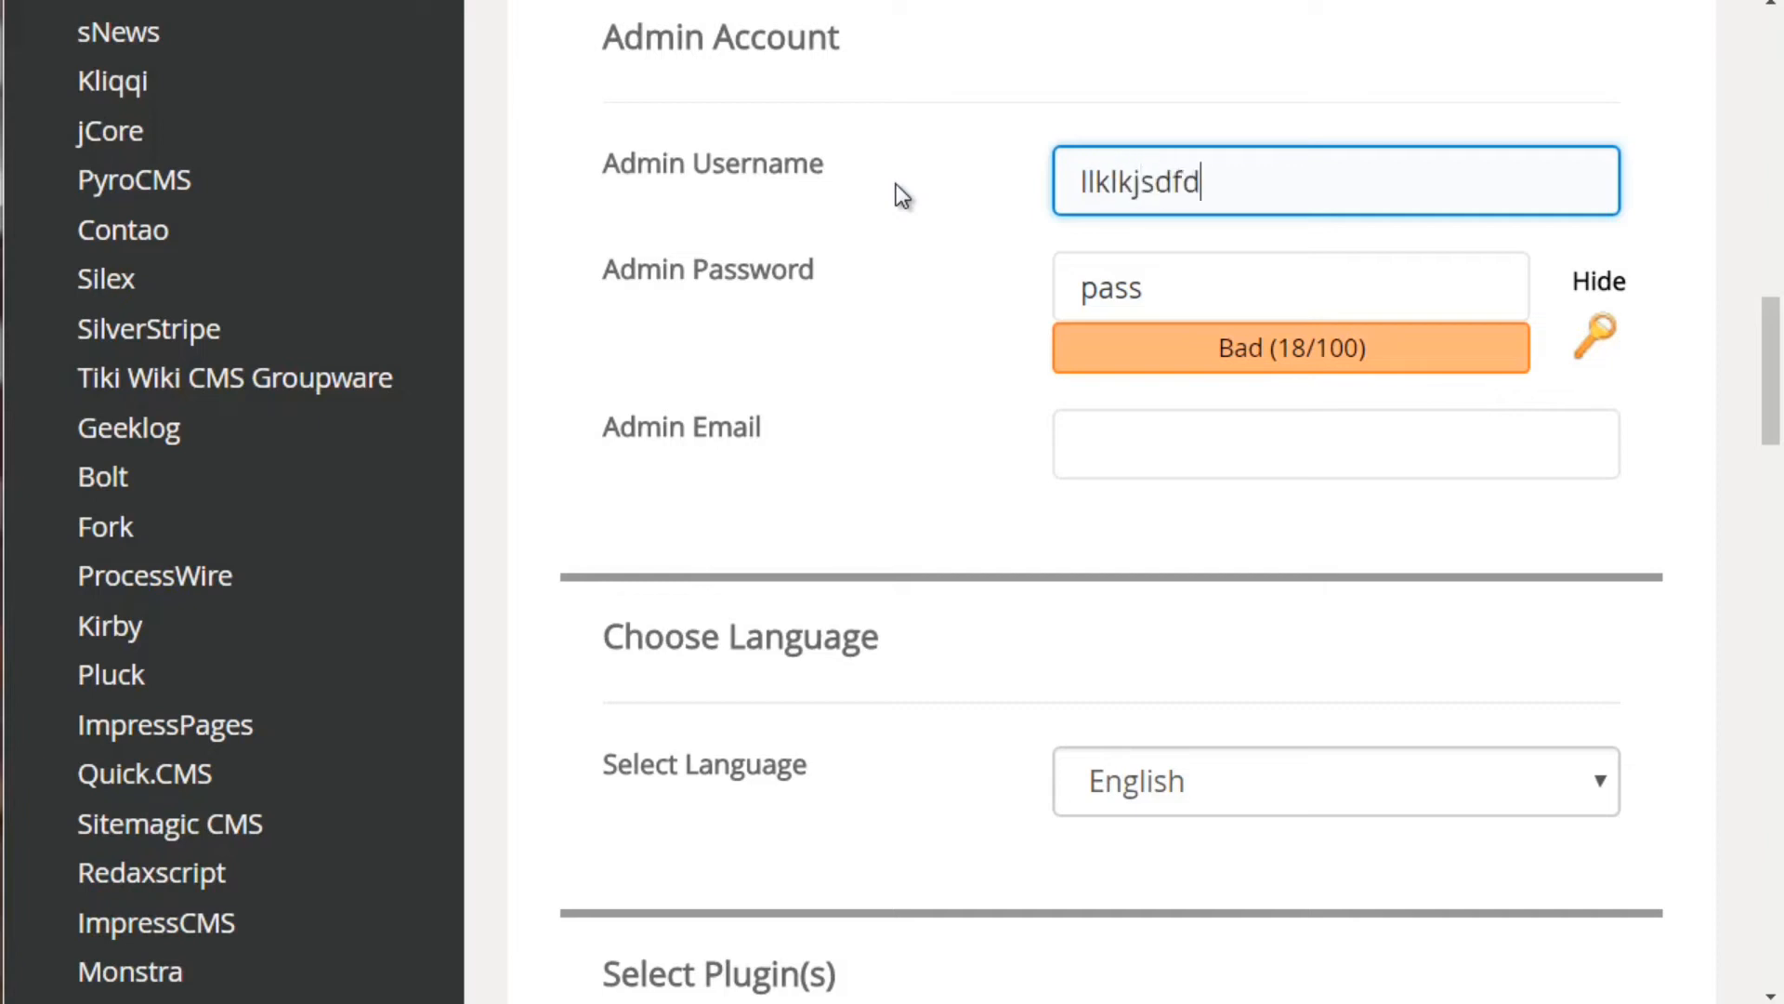
type("j")
key("ctrl+a")
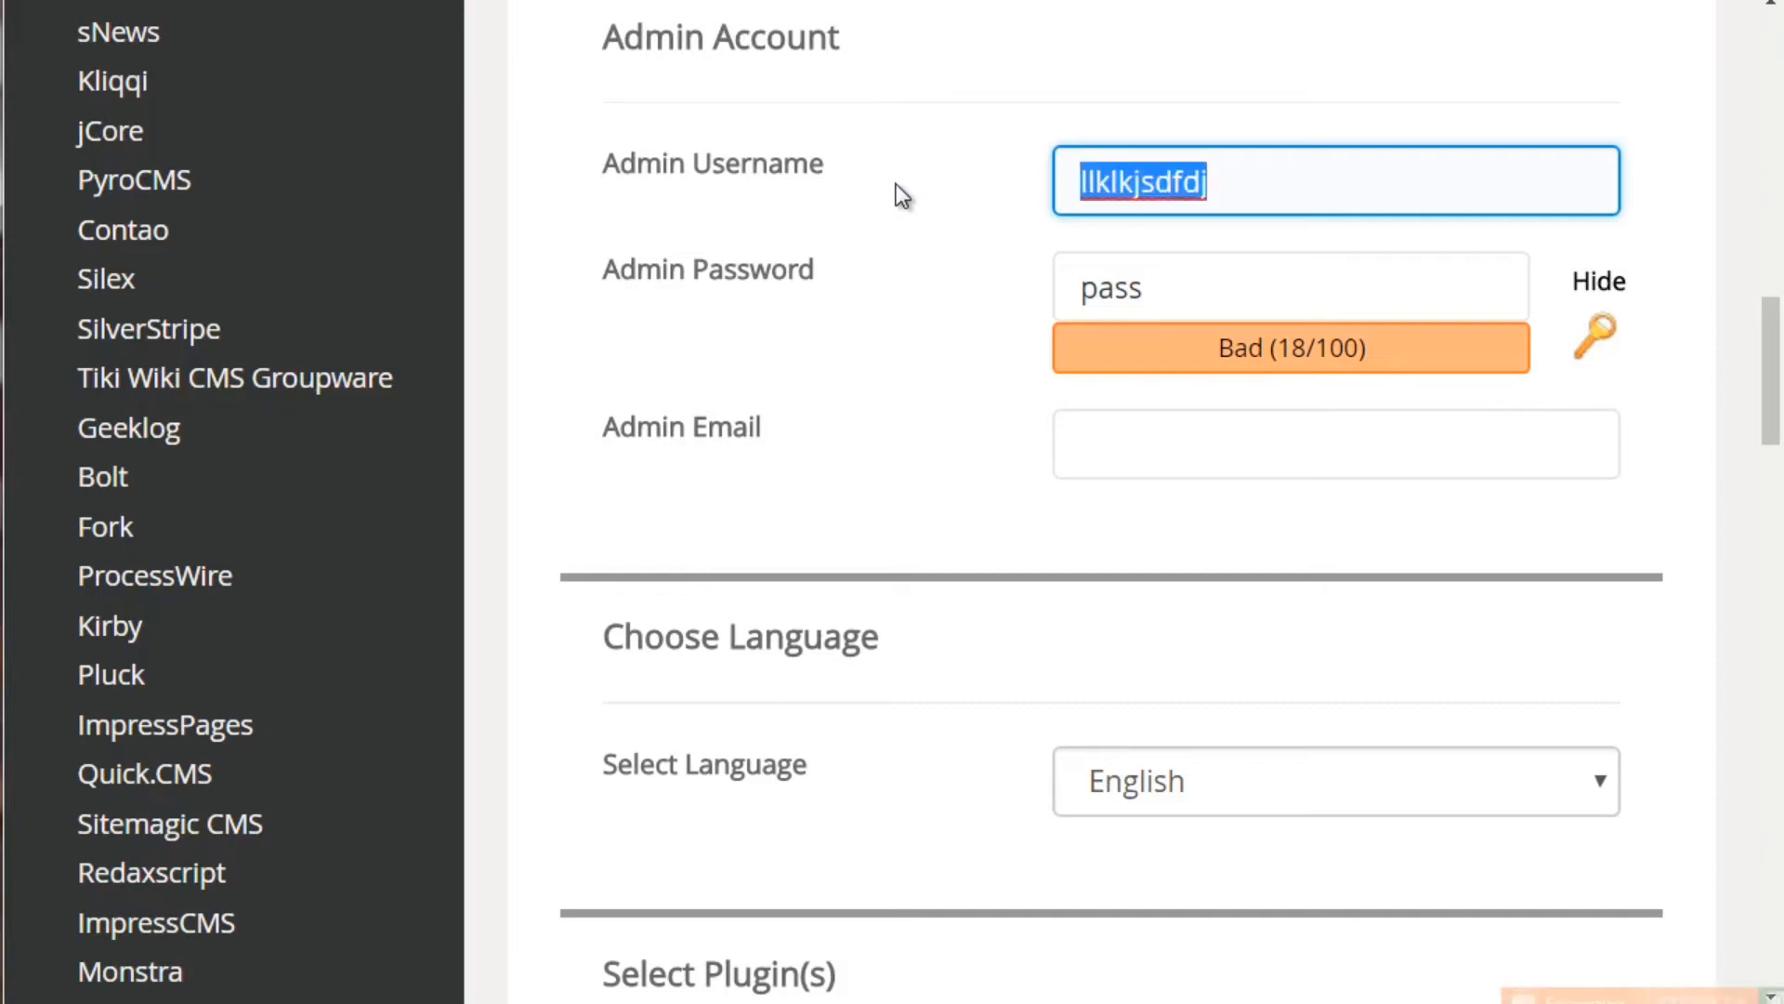
key("Tab")
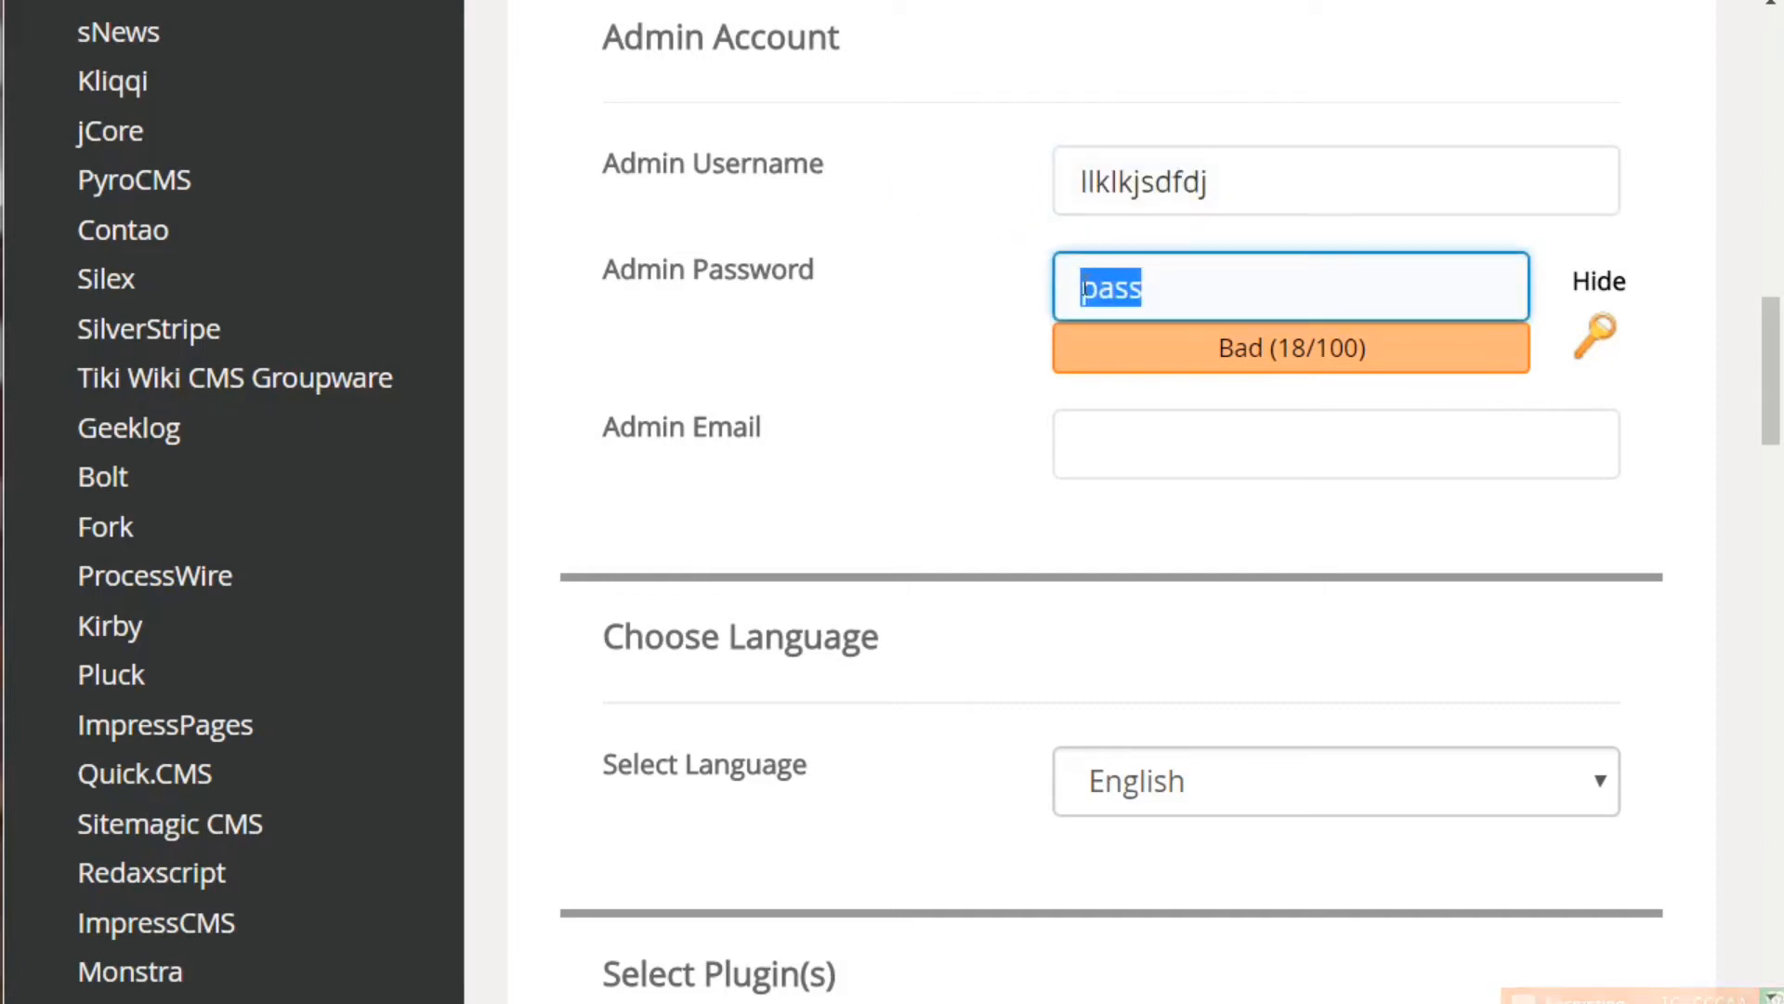
Pass the admin email field and select the Write theme for the site
left_click(1089, 462)
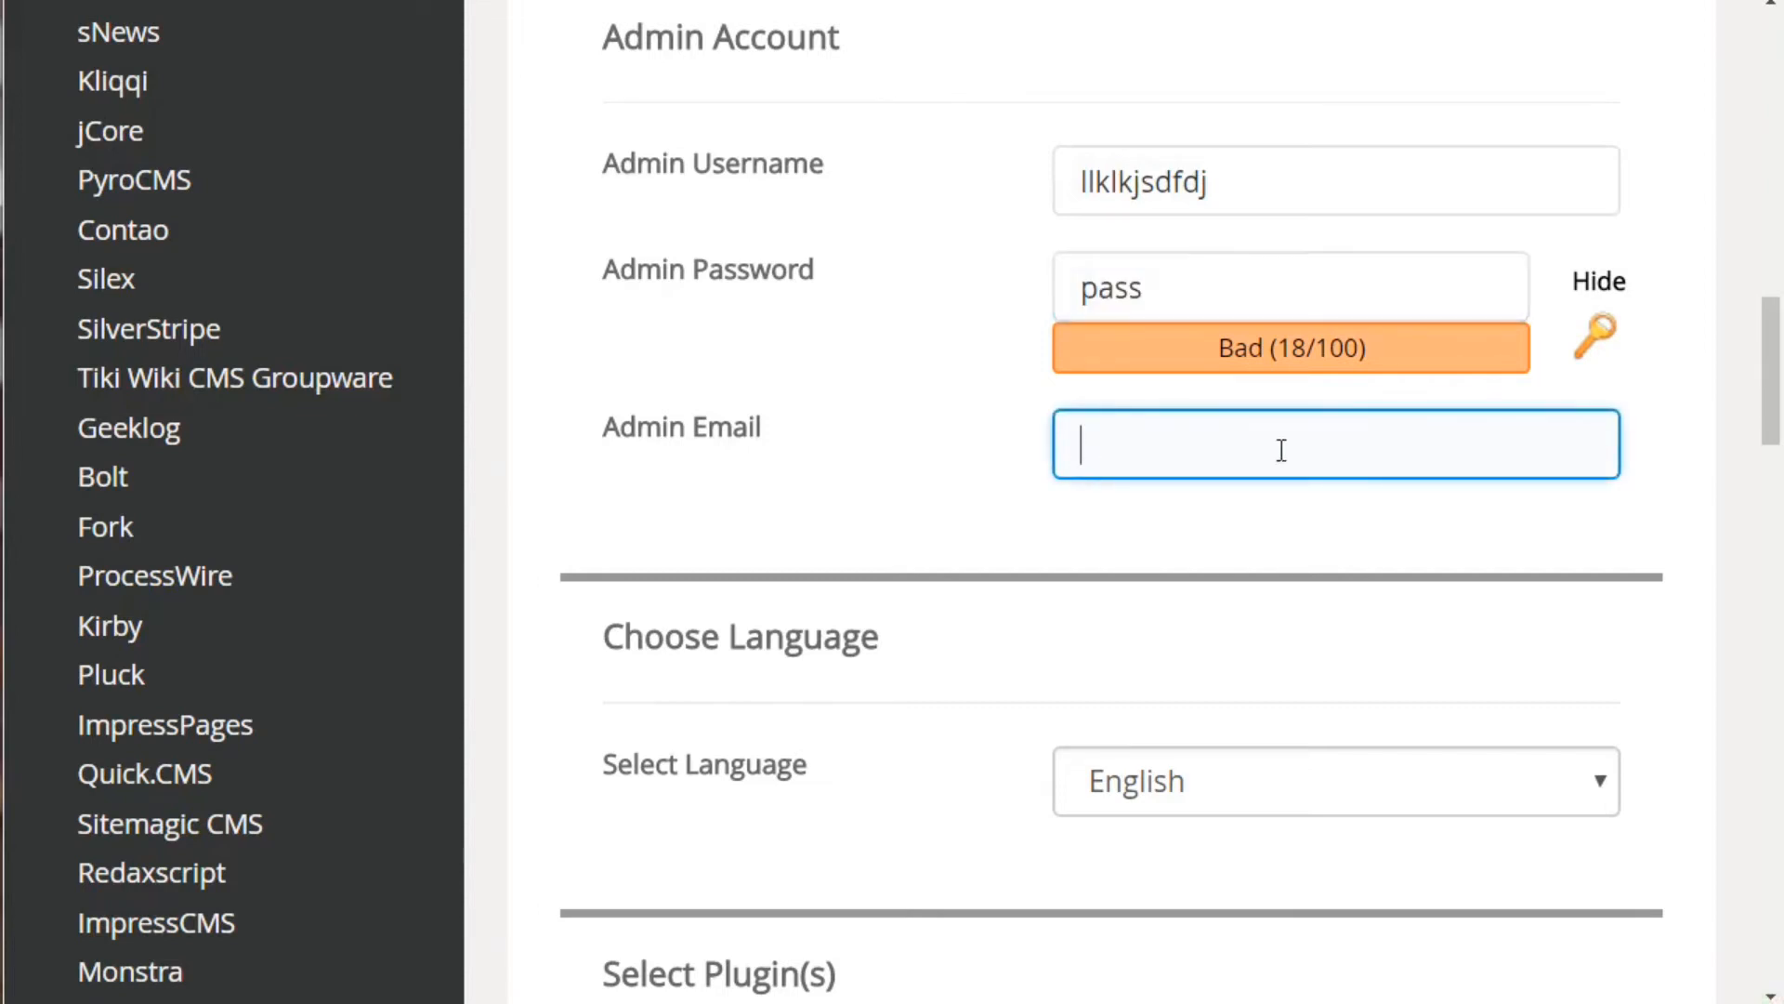
left_click_drag(1769, 413, 1776, 628)
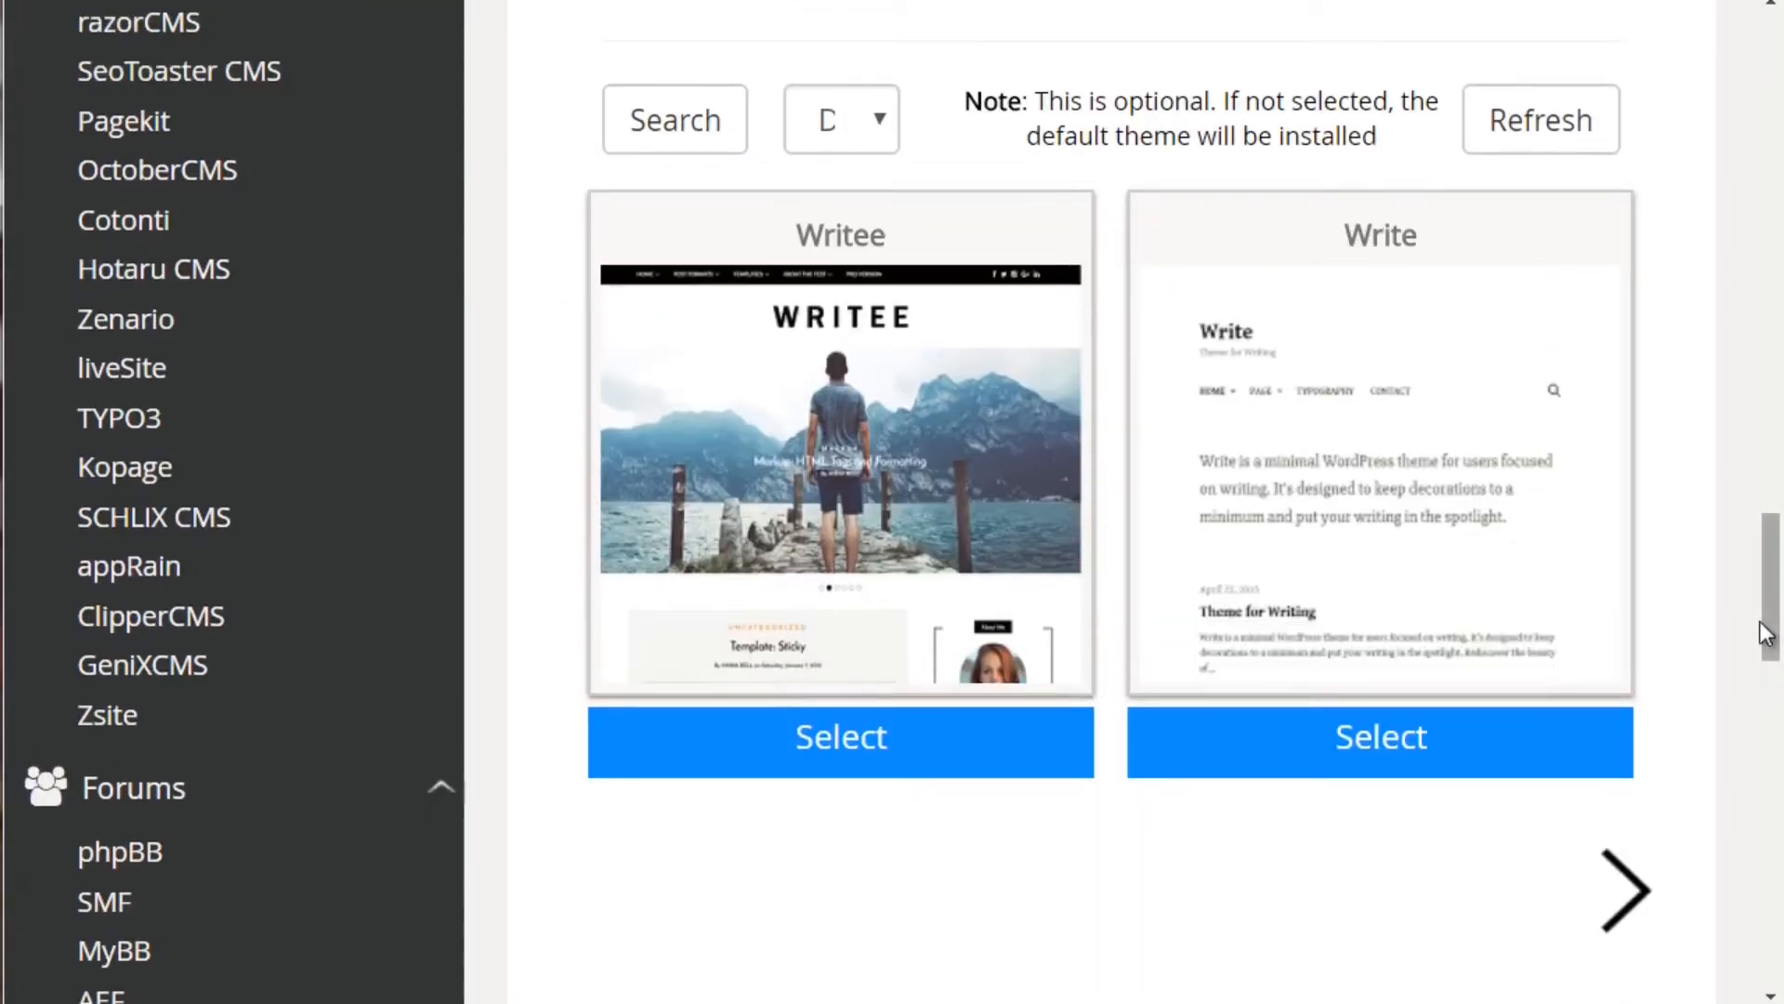
left_click(1596, 535)
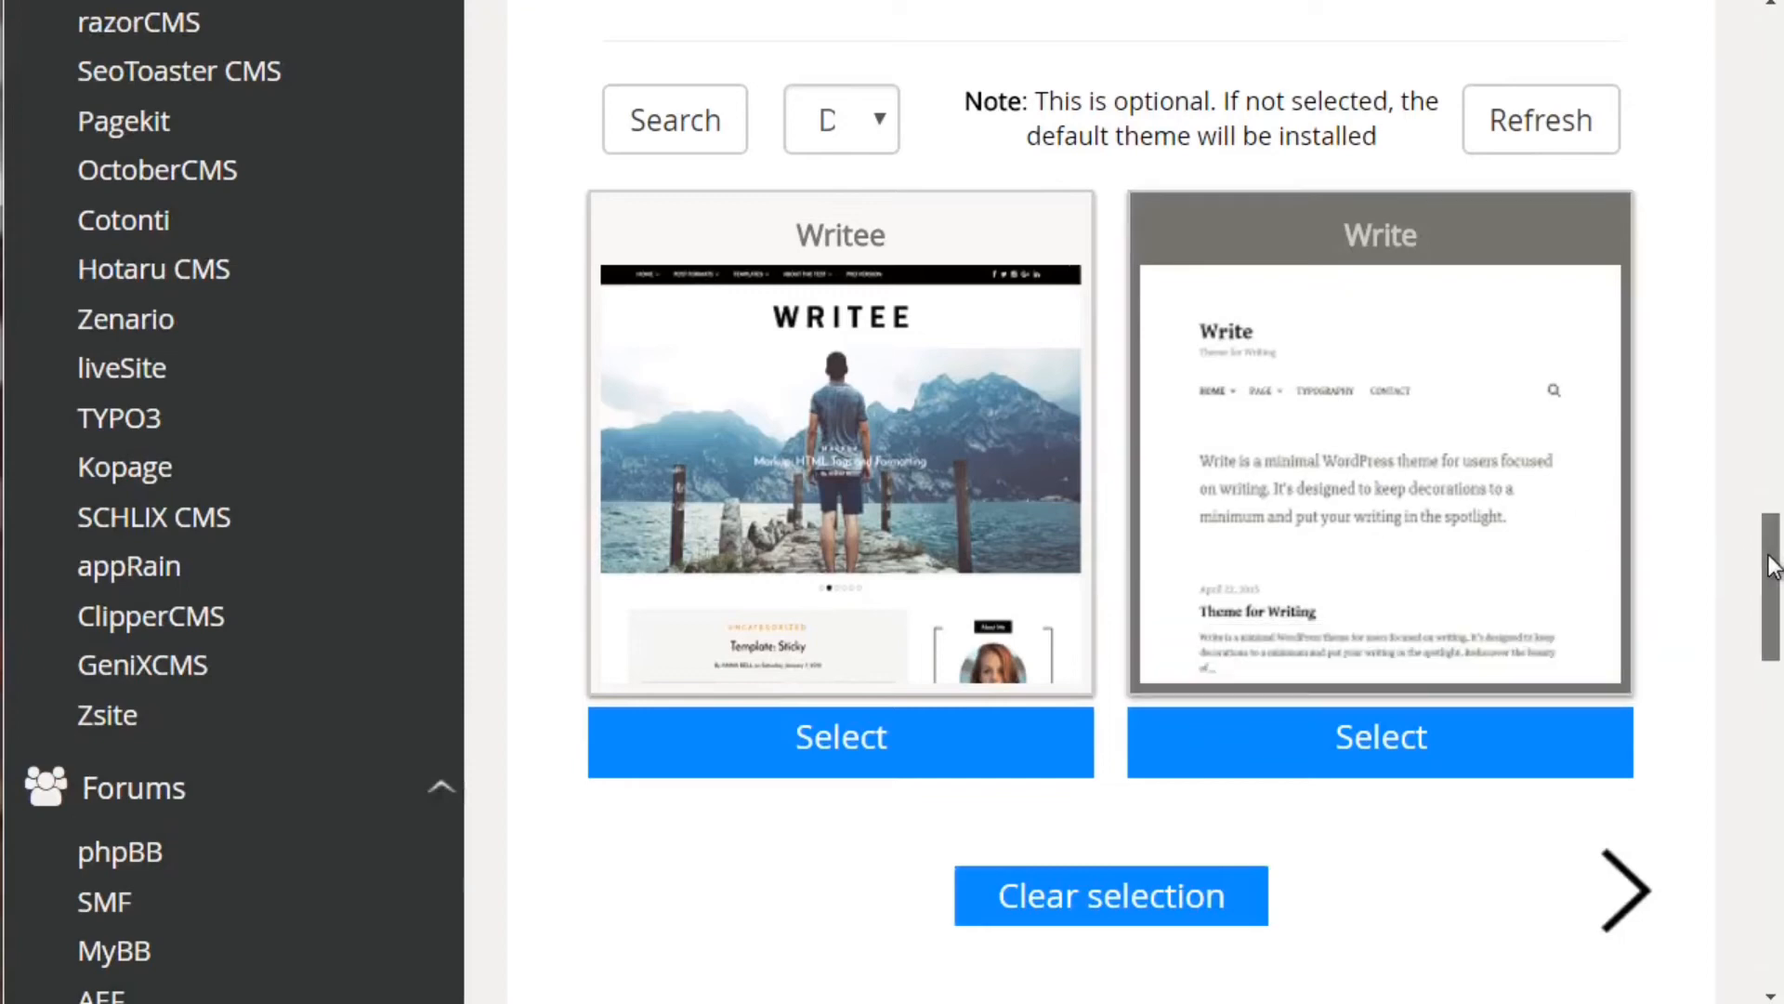
left_click_drag(1771, 558, 1774, 609)
left_click(1322, 642)
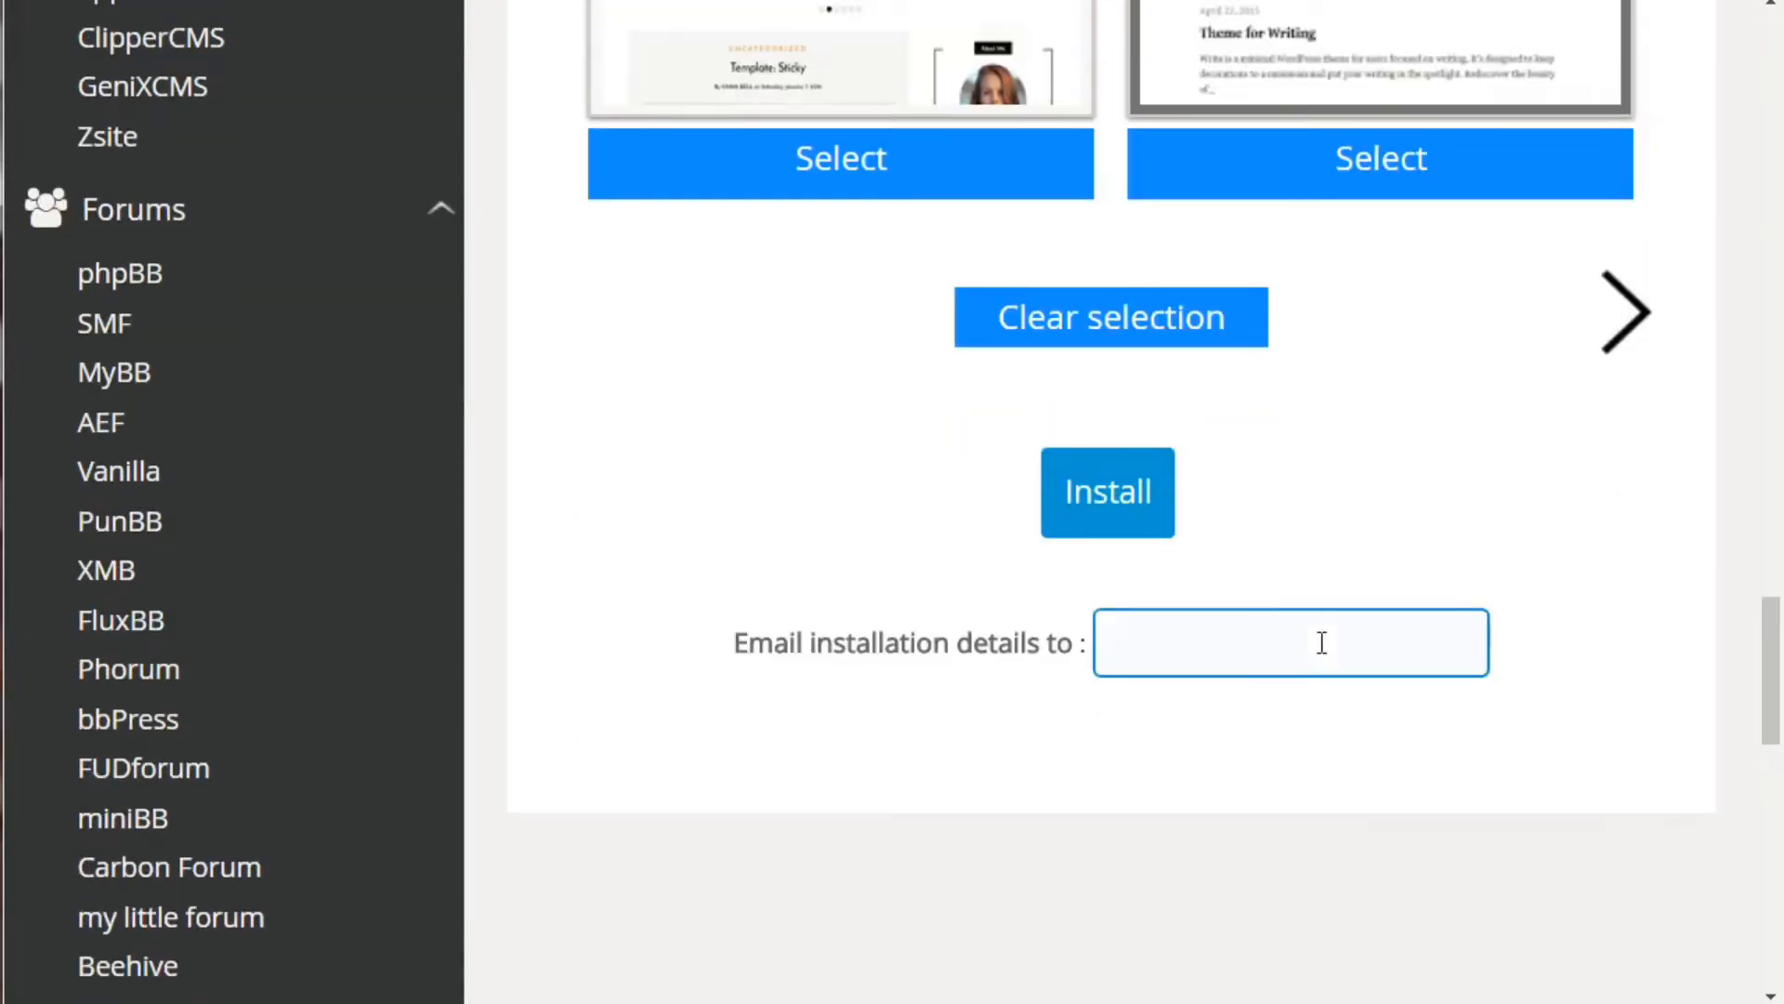
left_click(1067, 849)
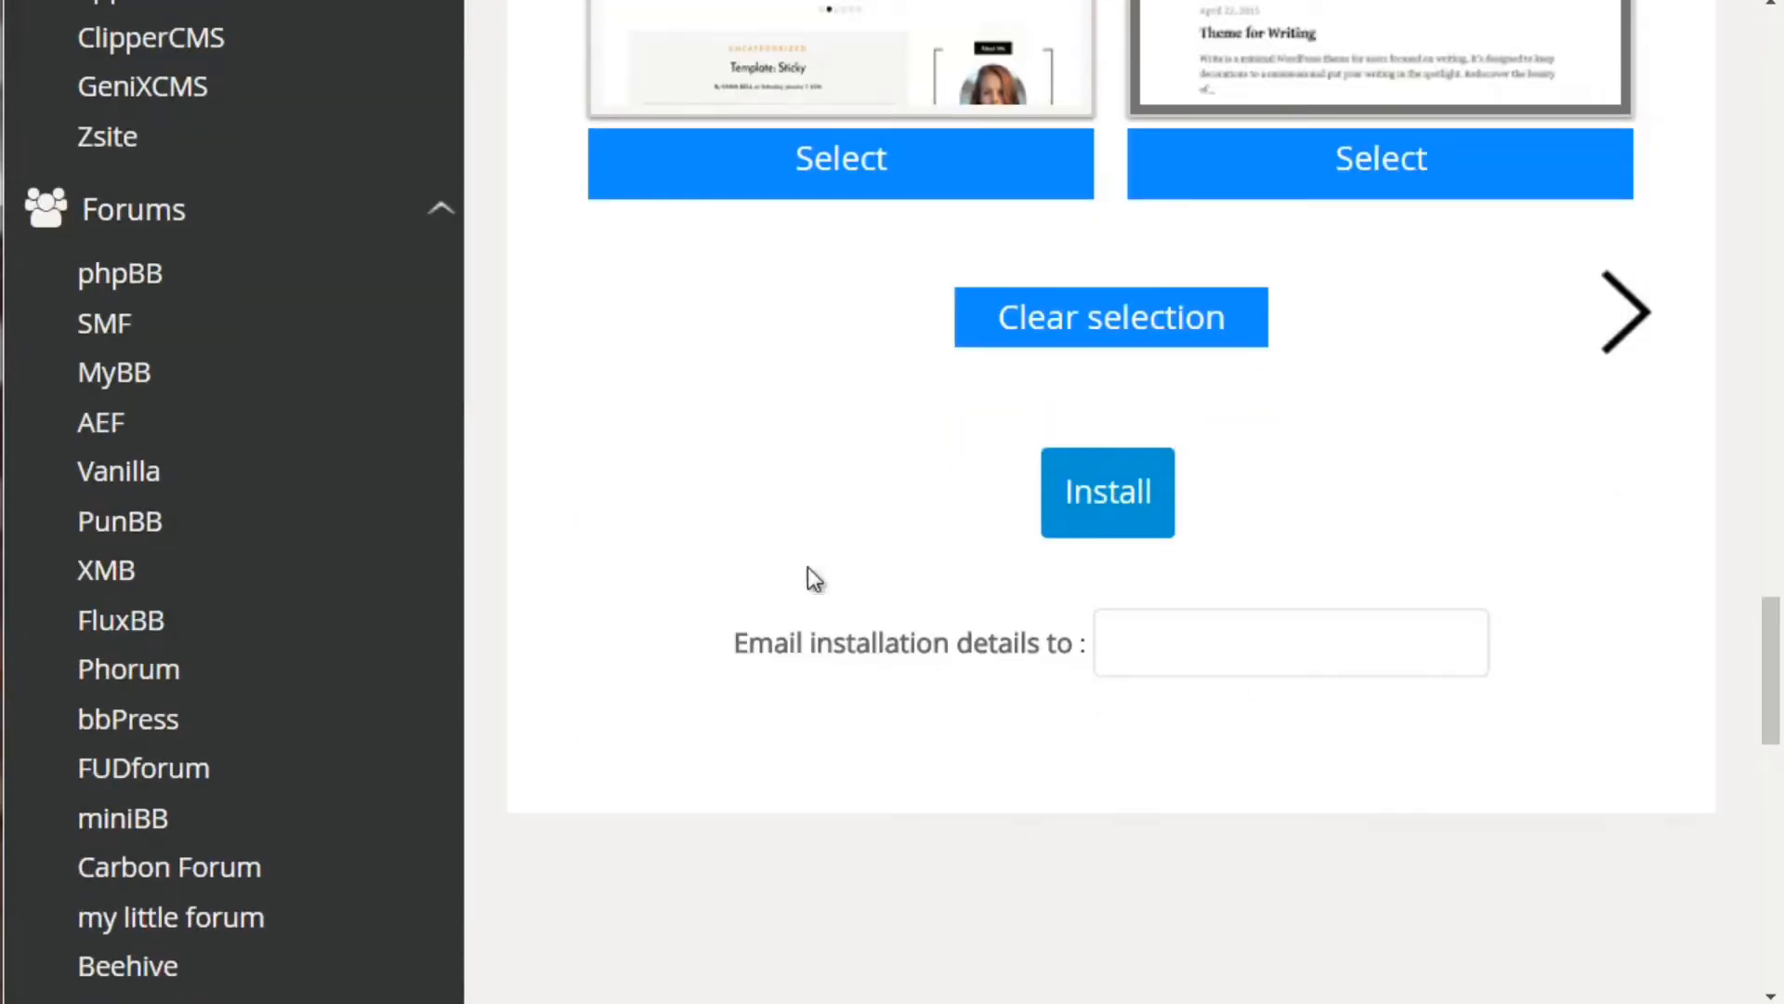
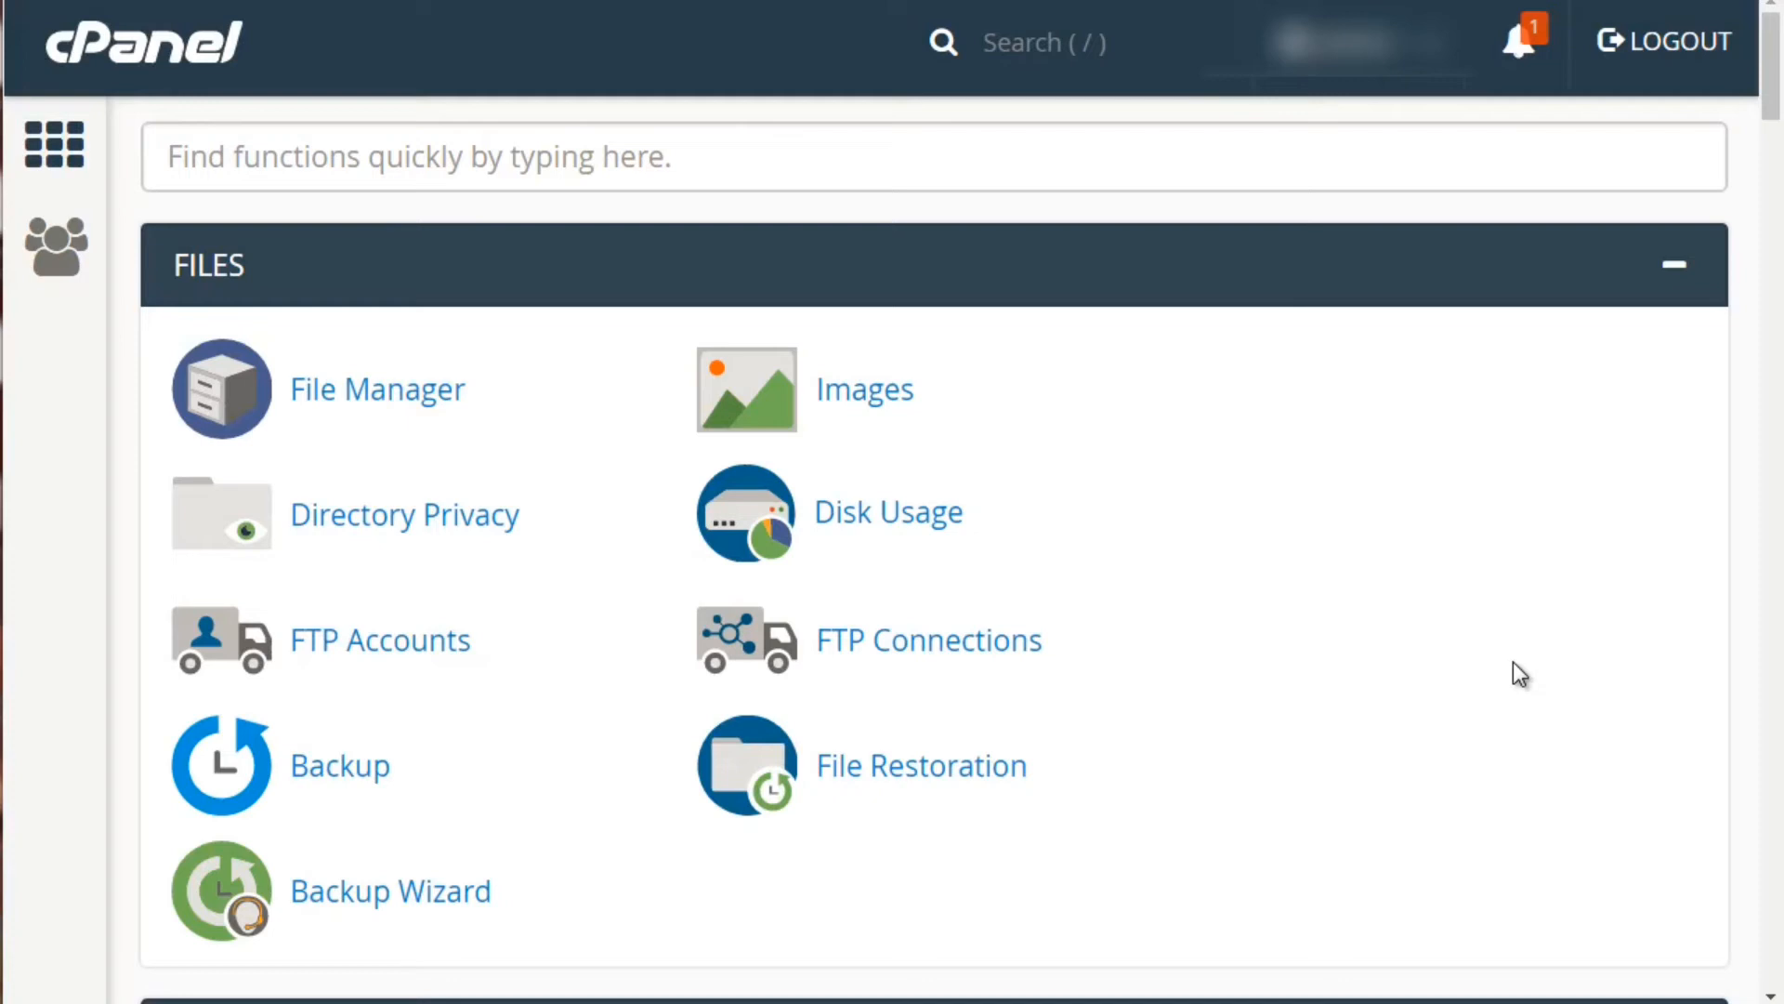
Open cPanel's File Manager from the Files section
left_click(402, 410)
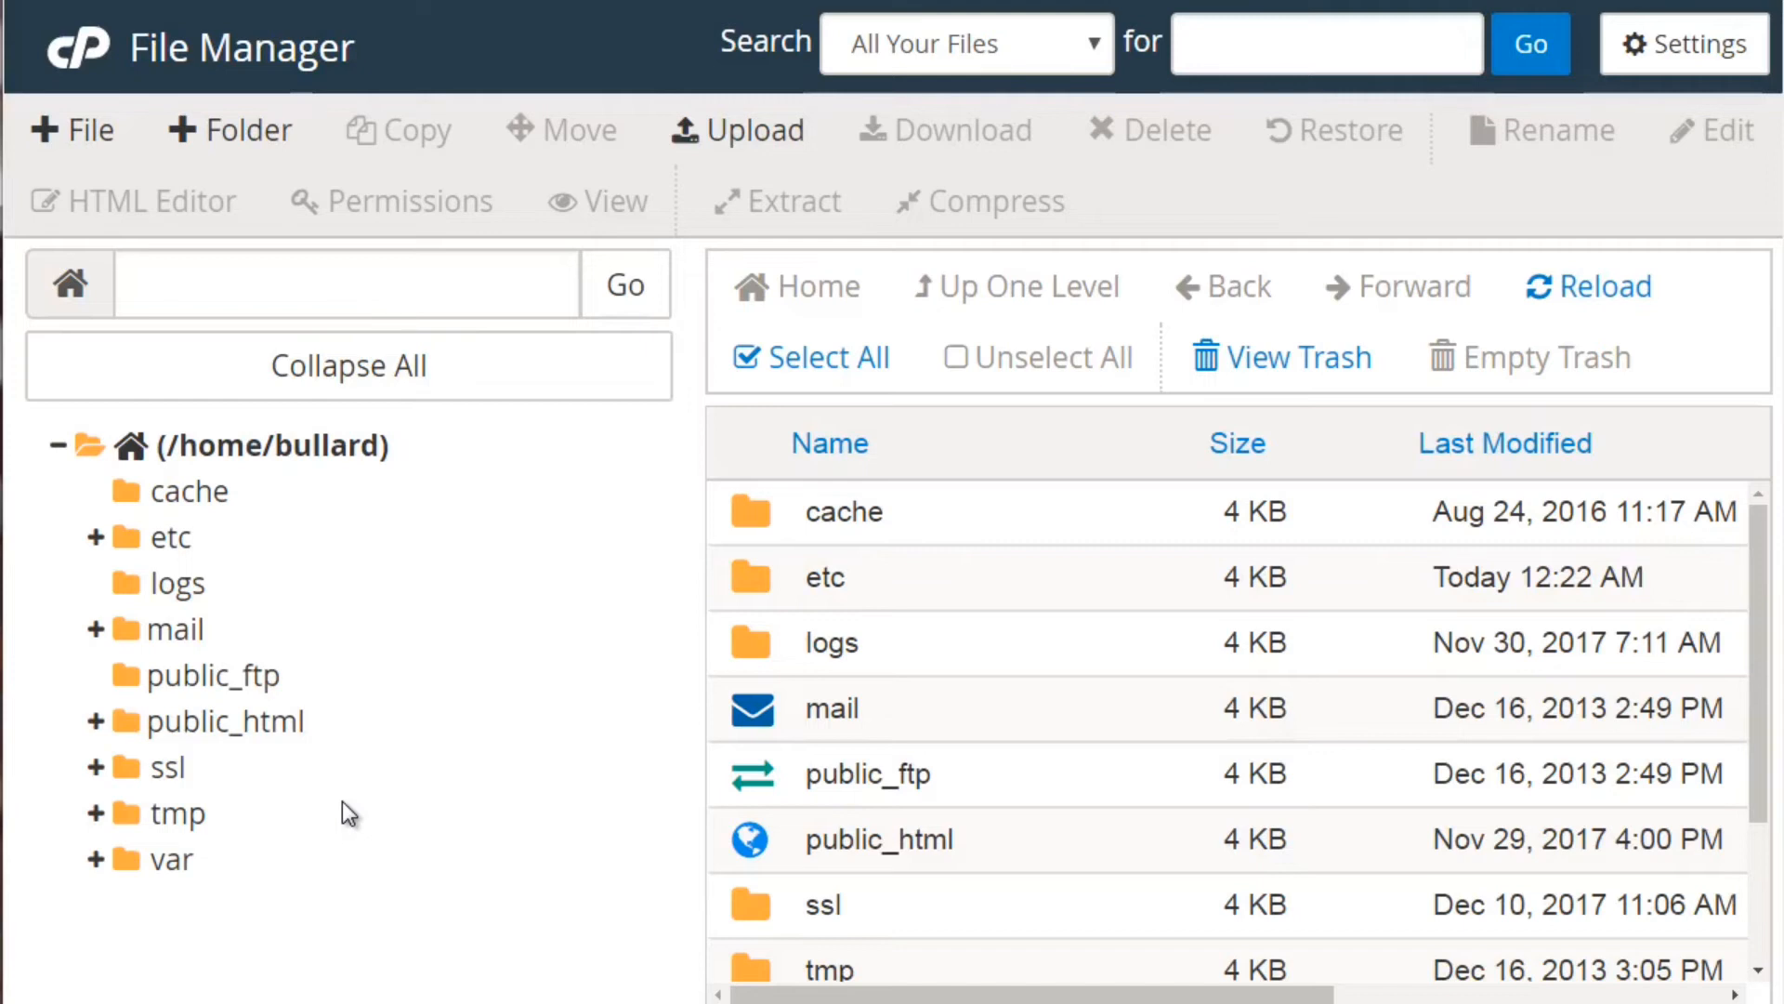
Show public_html's WordPress files and begin a new folder inside it
left_click(253, 725)
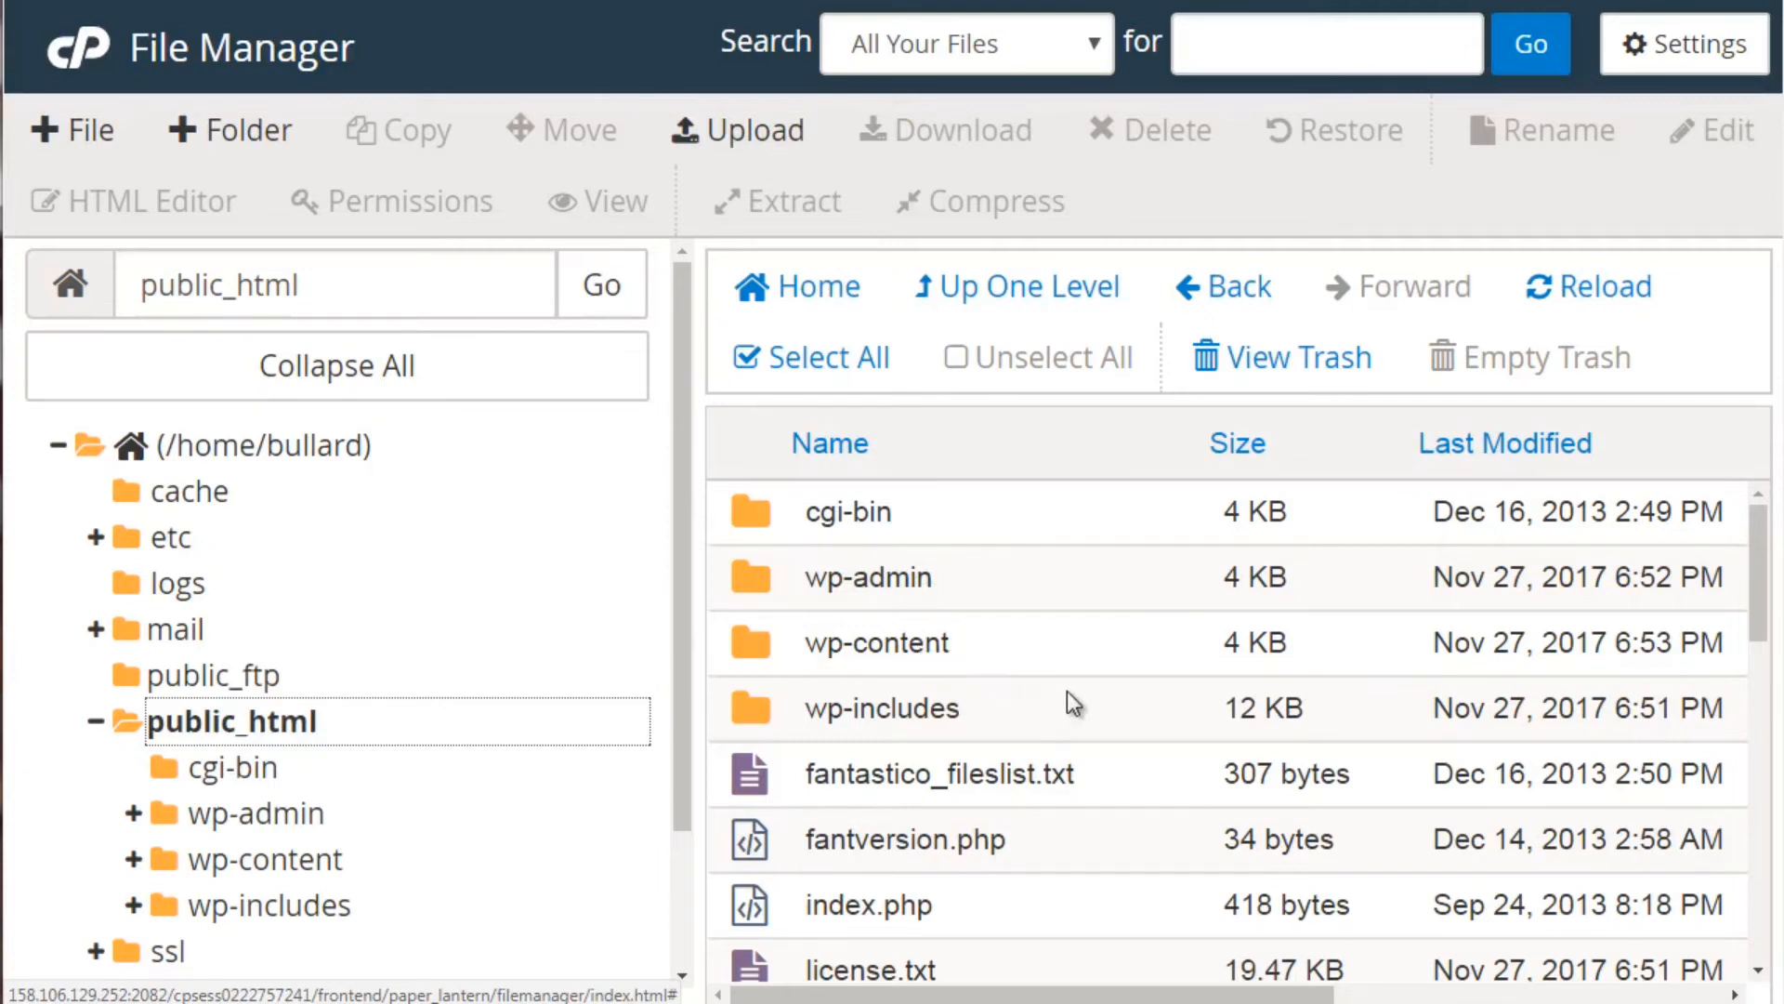
left_click_drag(1759, 624, 1755, 611)
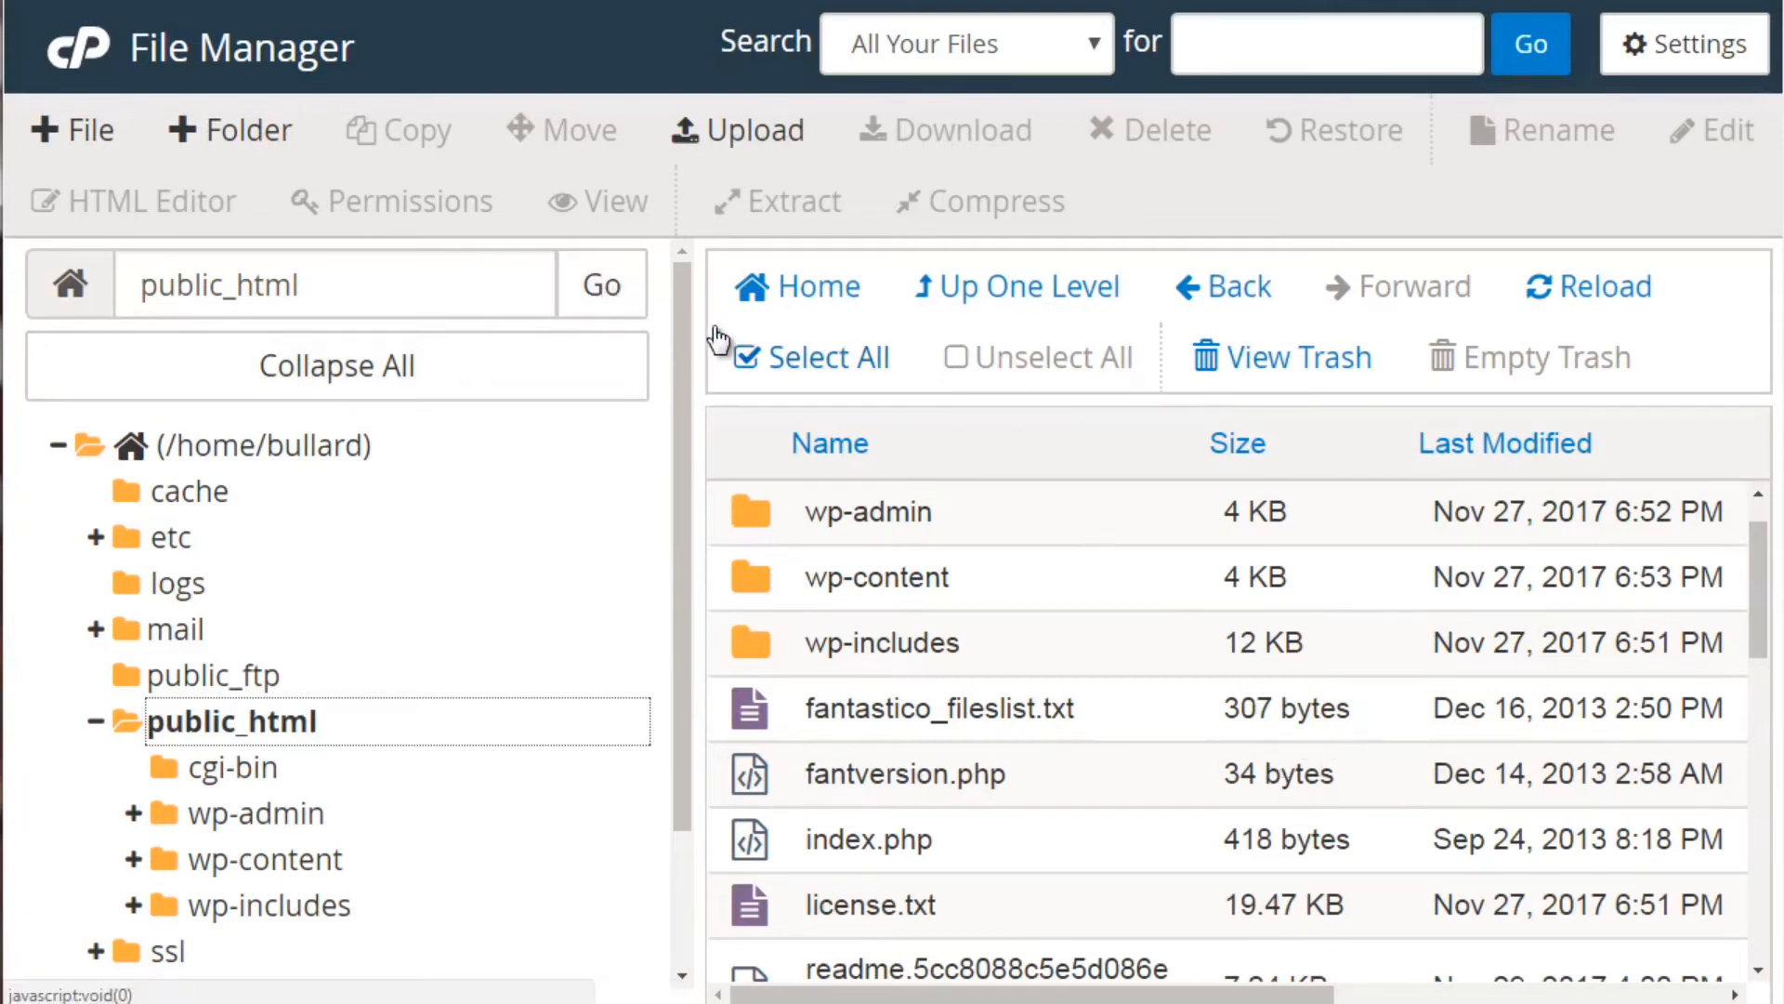
left_click(208, 126)
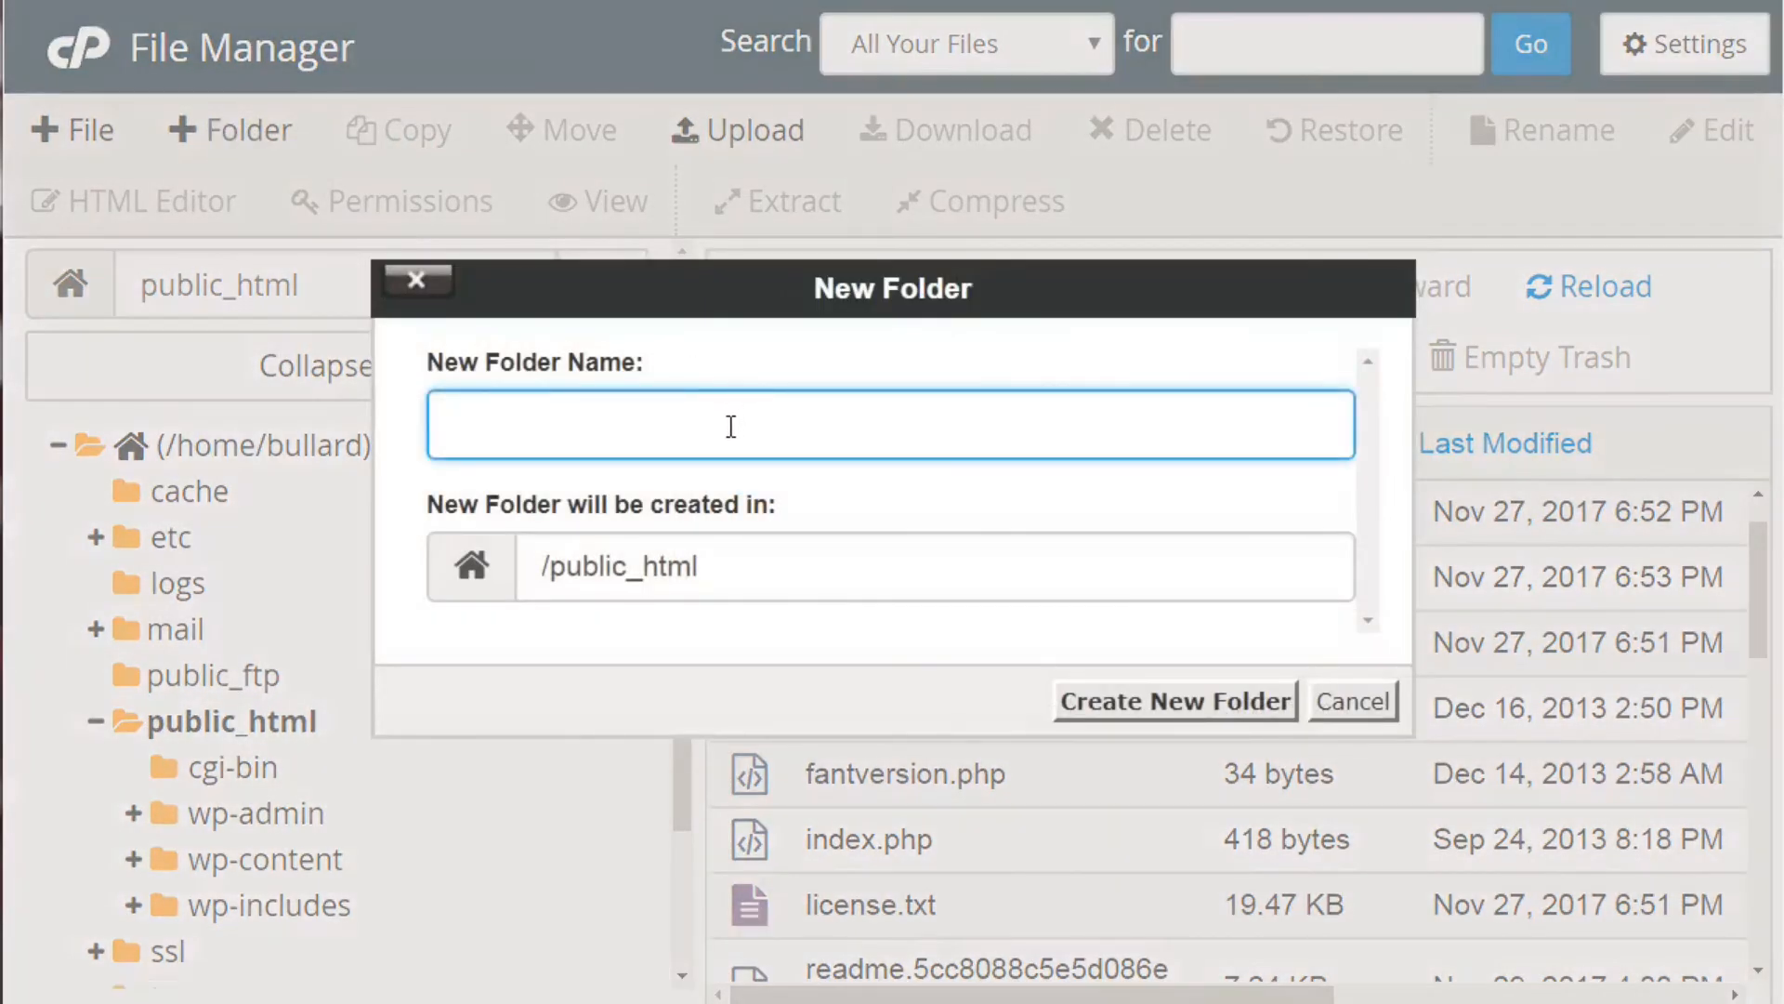
Create a folder named newfolder in public_html, open it, and go to its upload page
type("newfolder")
left_click(1199, 706)
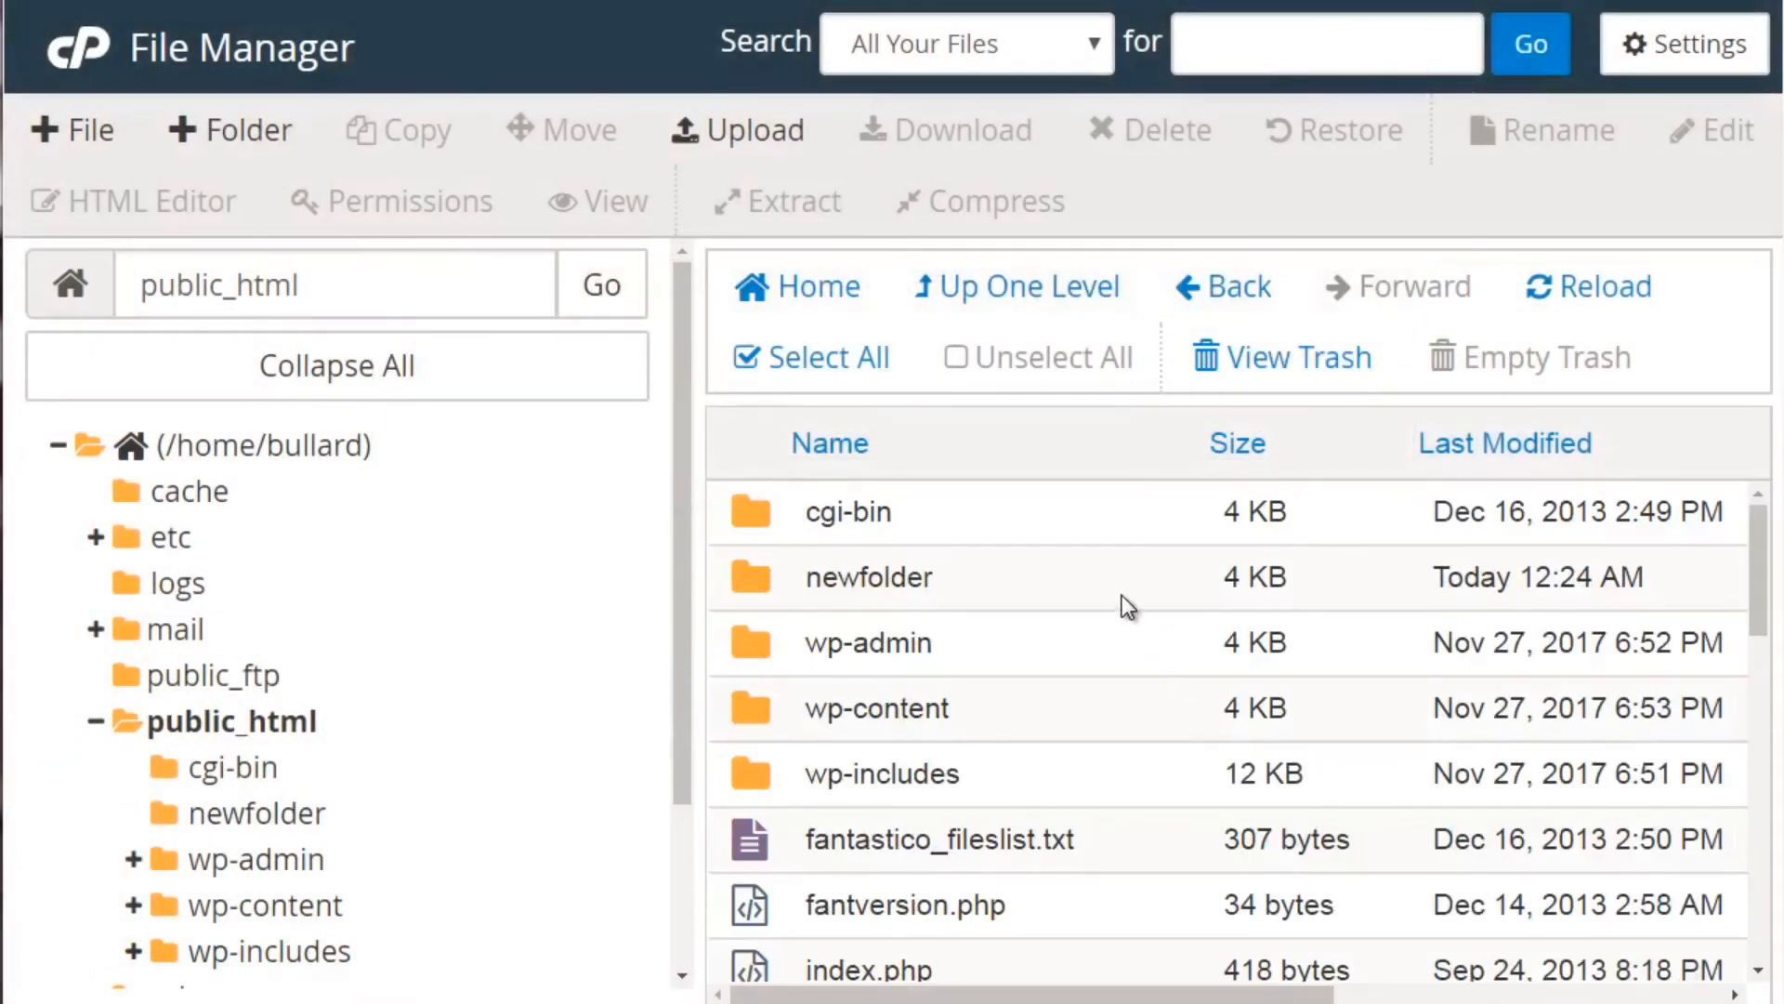
left_click(1124, 606)
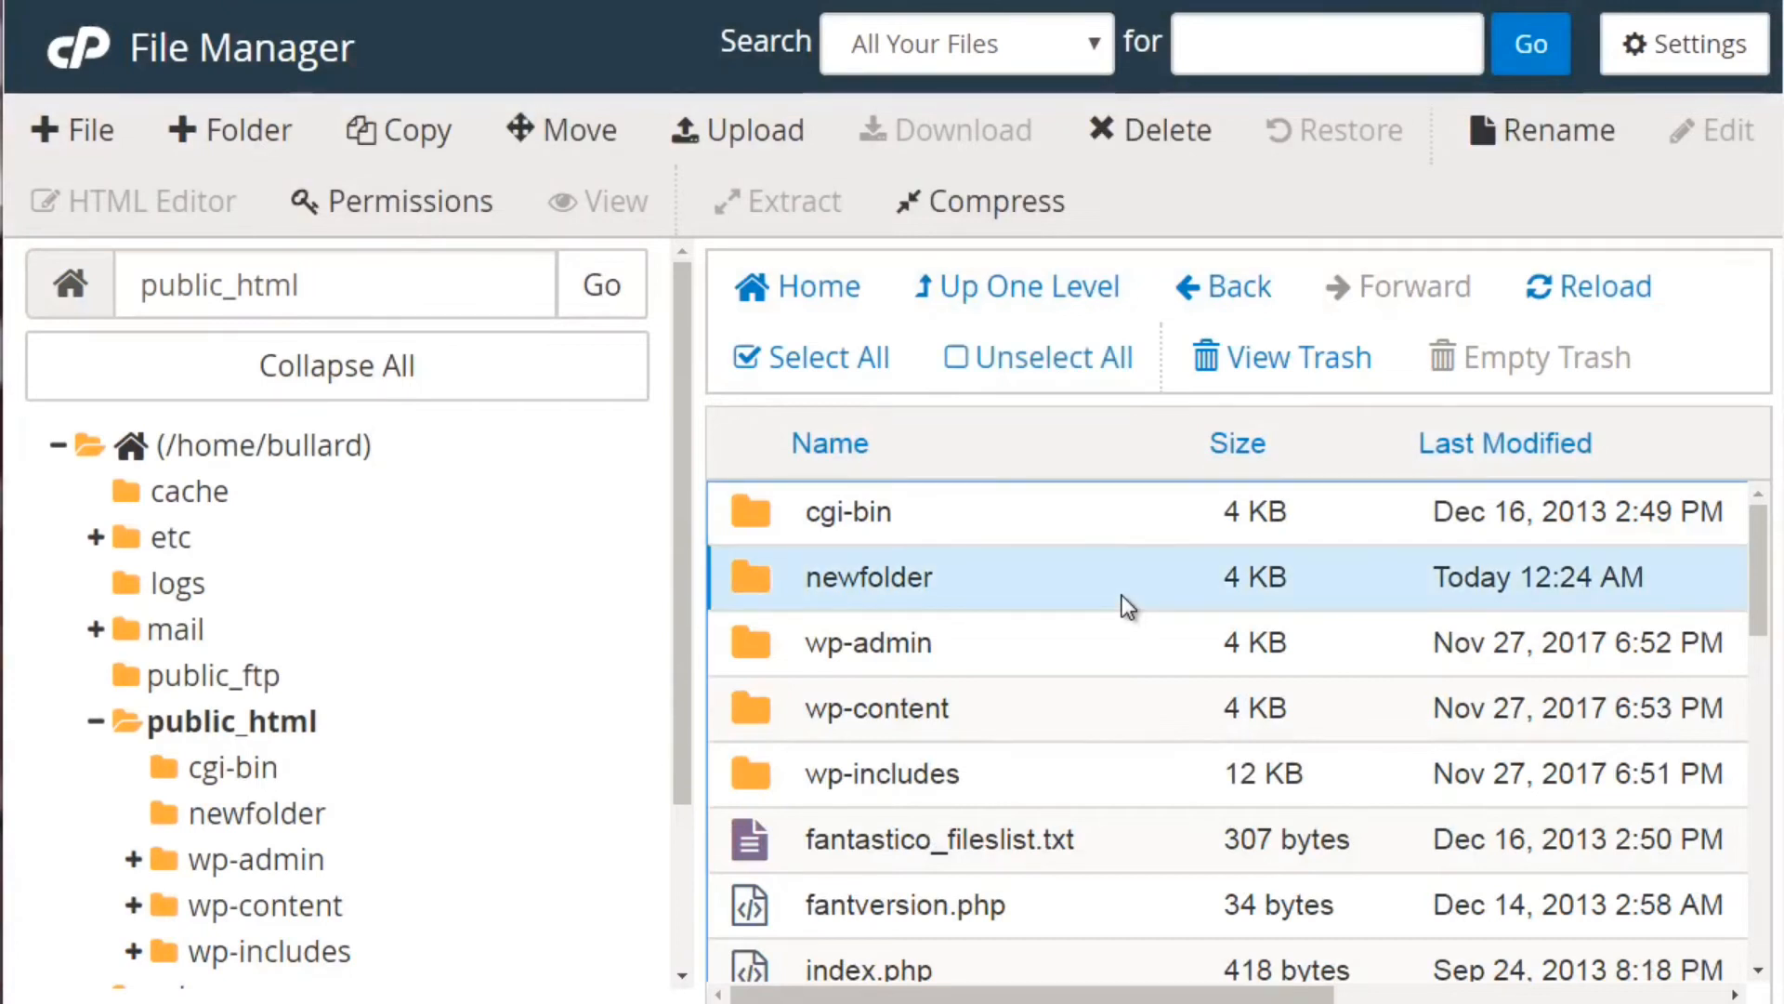
left_click(1124, 606)
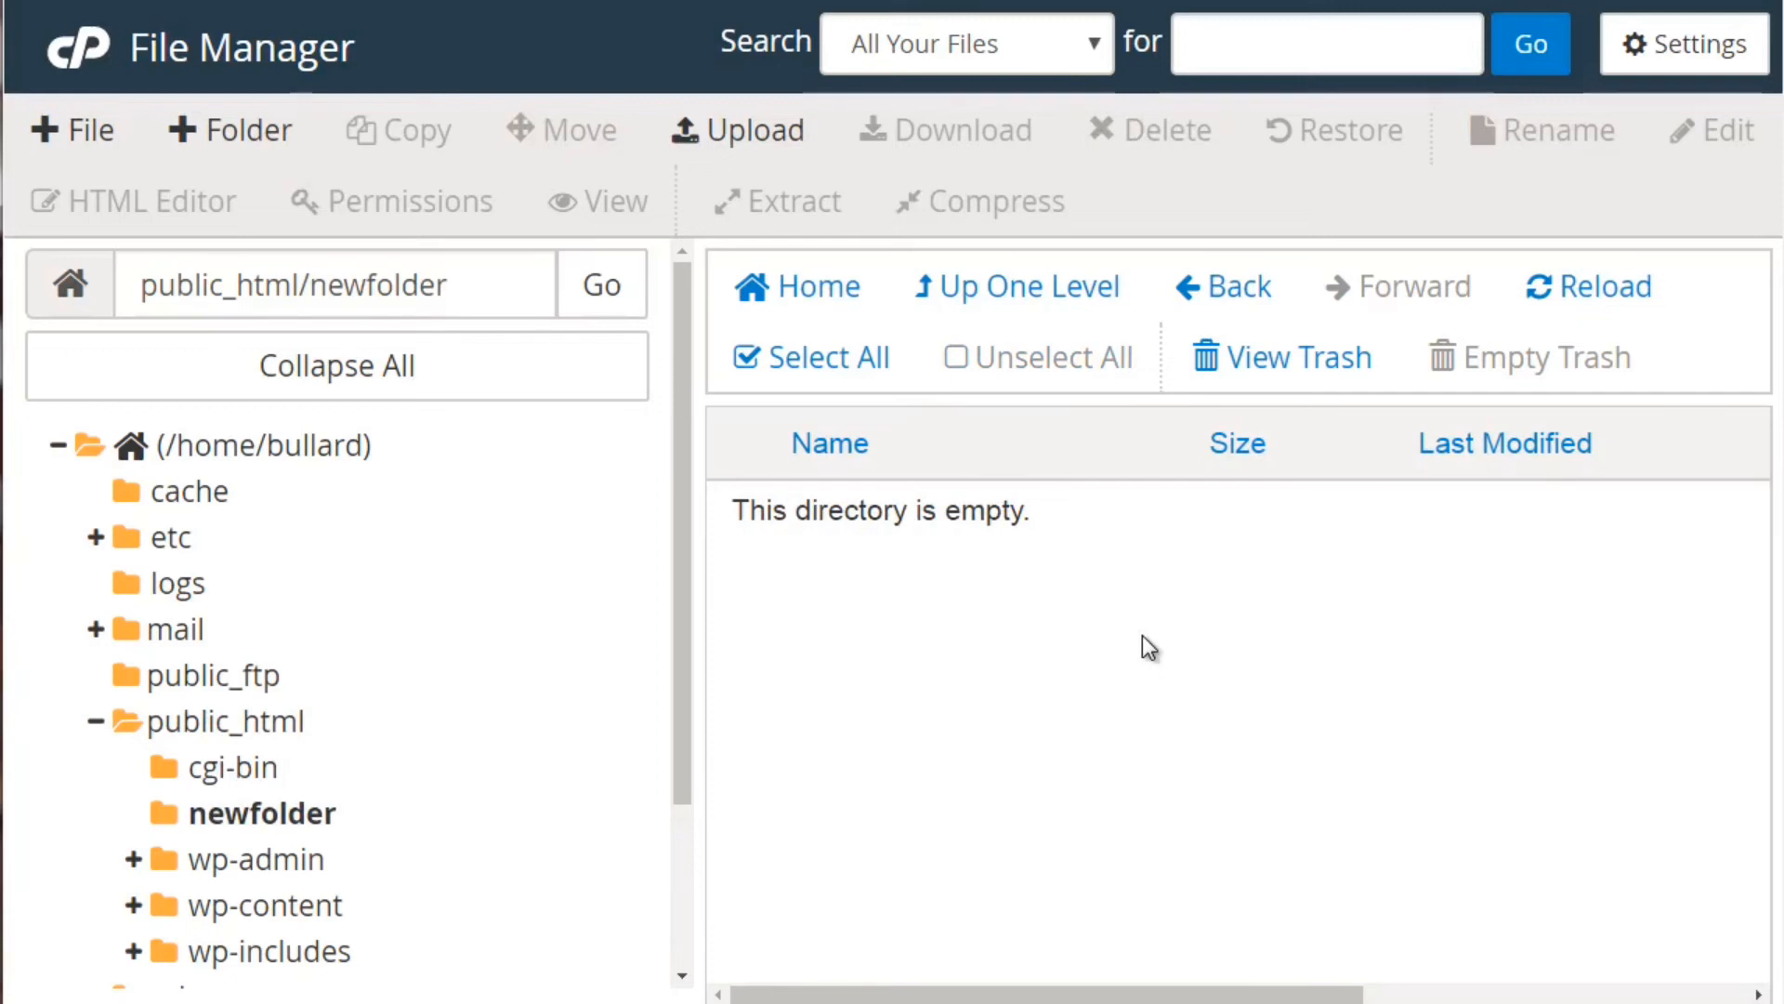
left_click(723, 138)
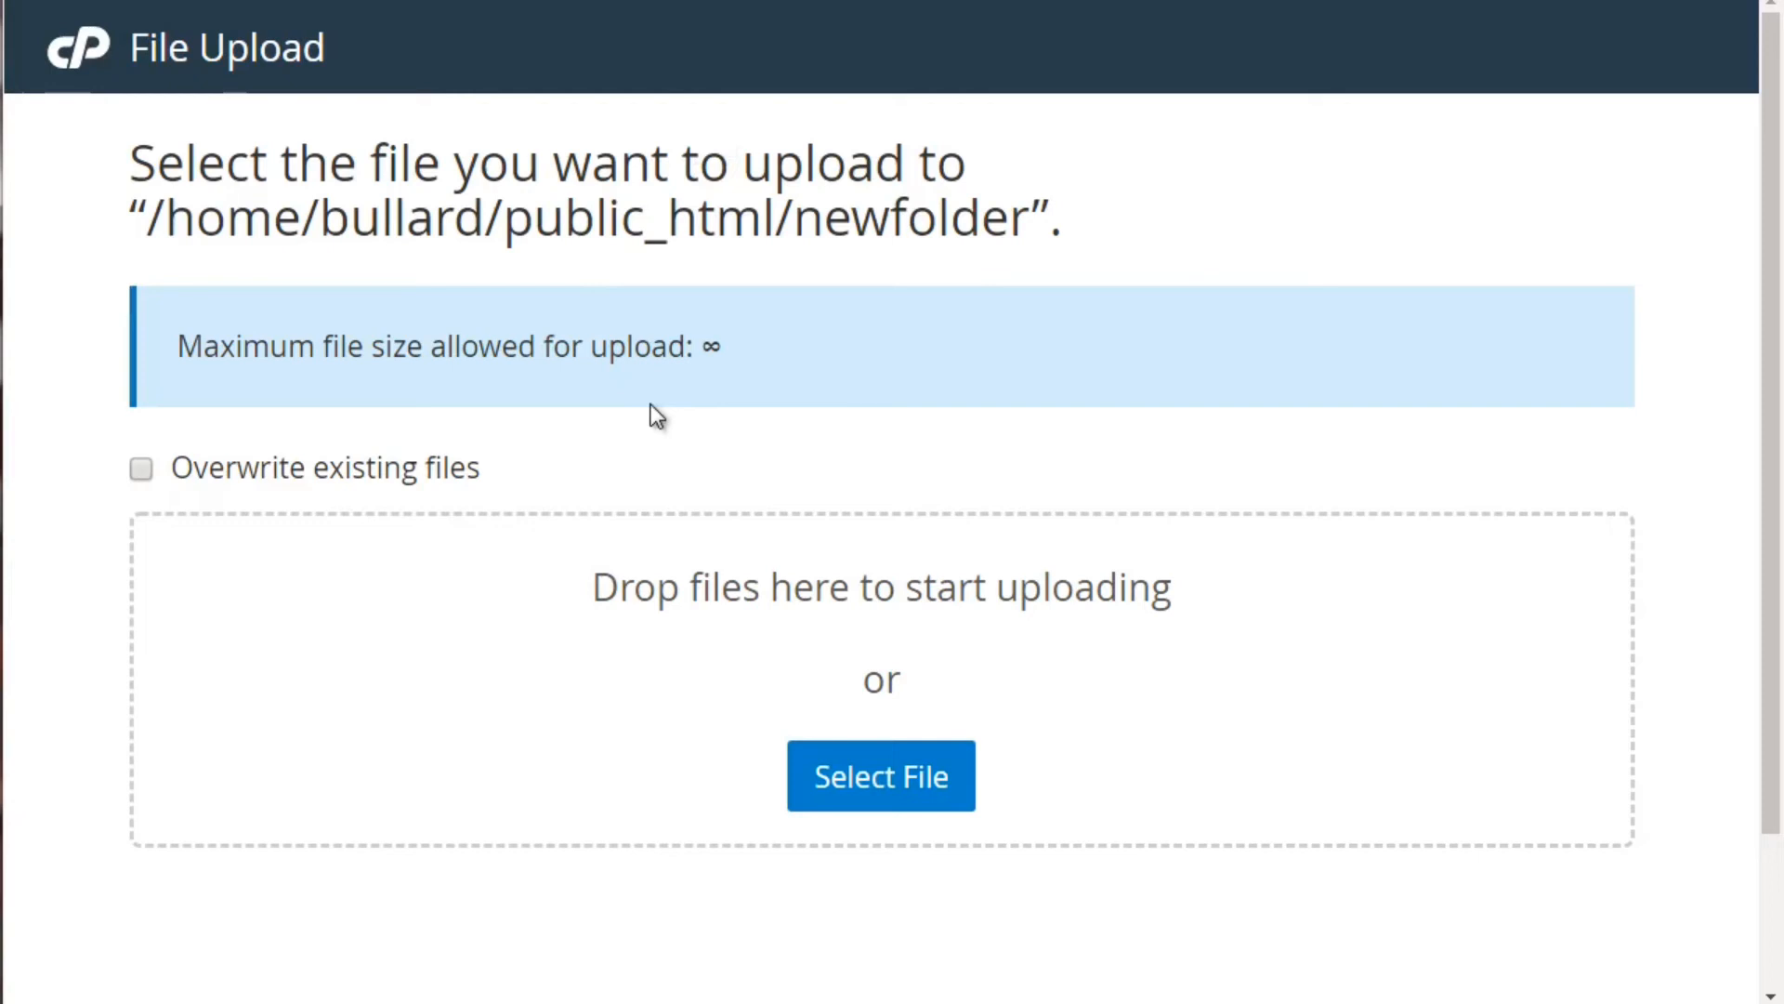
Upload the check.png image into newfolder and return to its file list
left_click(881, 800)
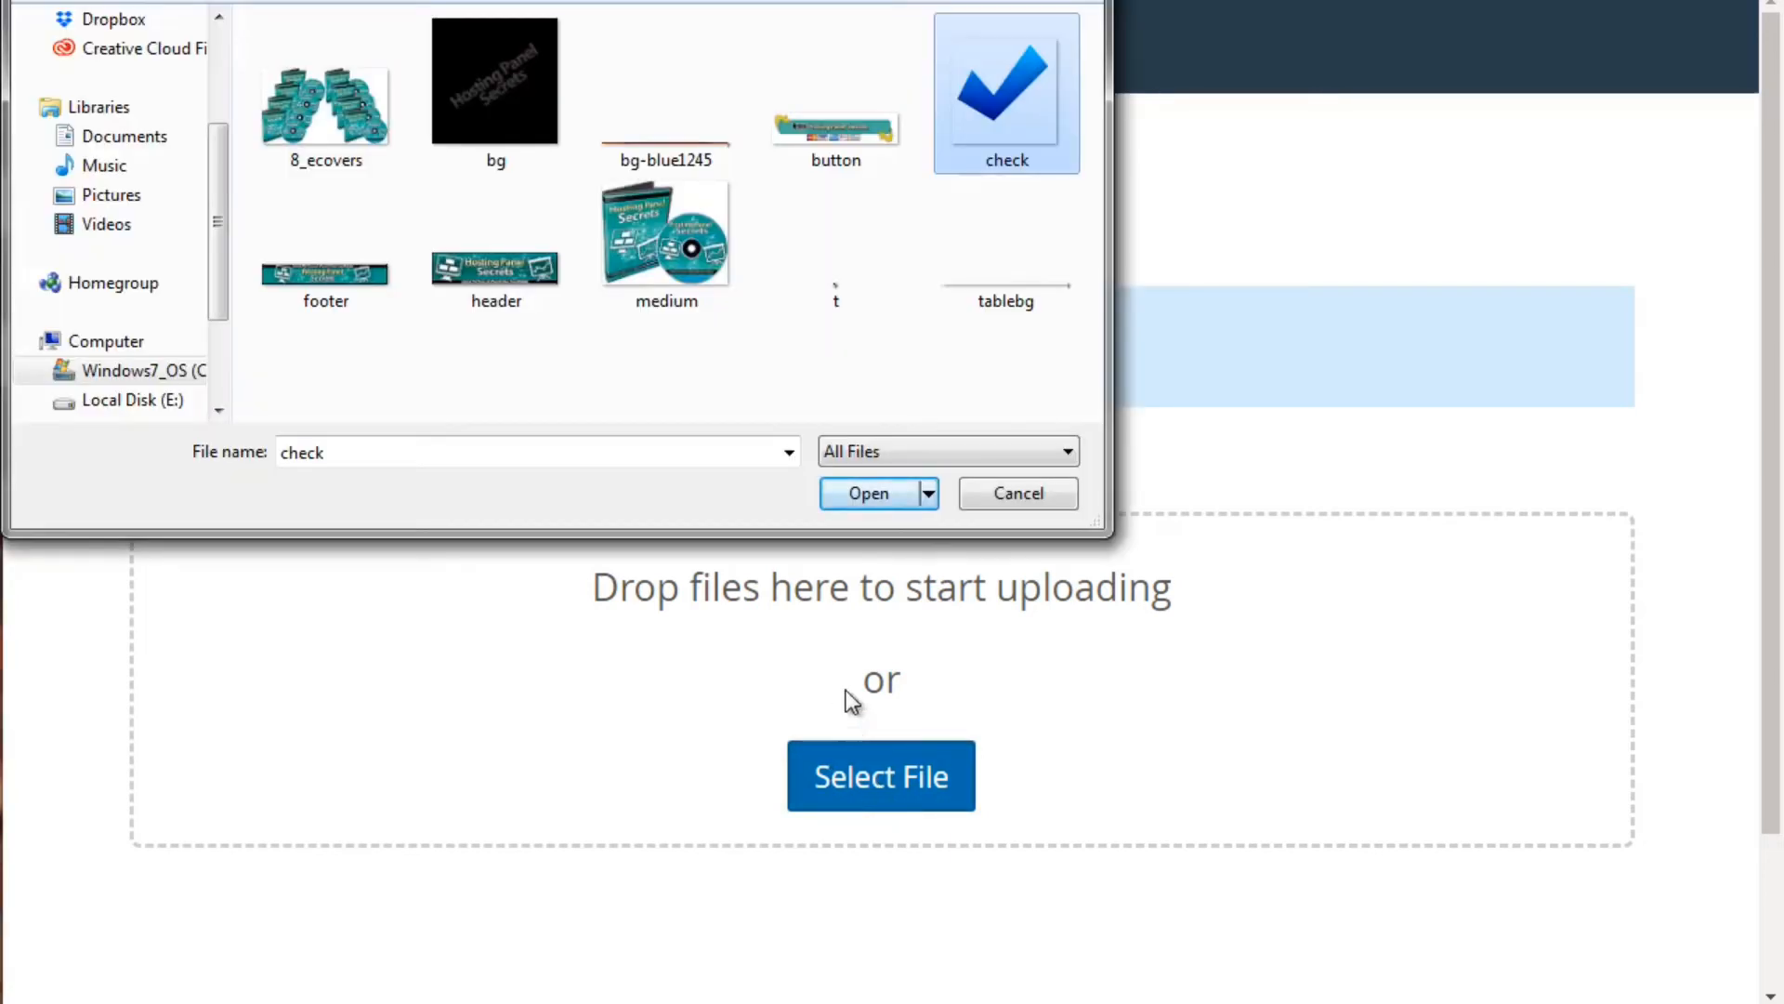
left_click(867, 491)
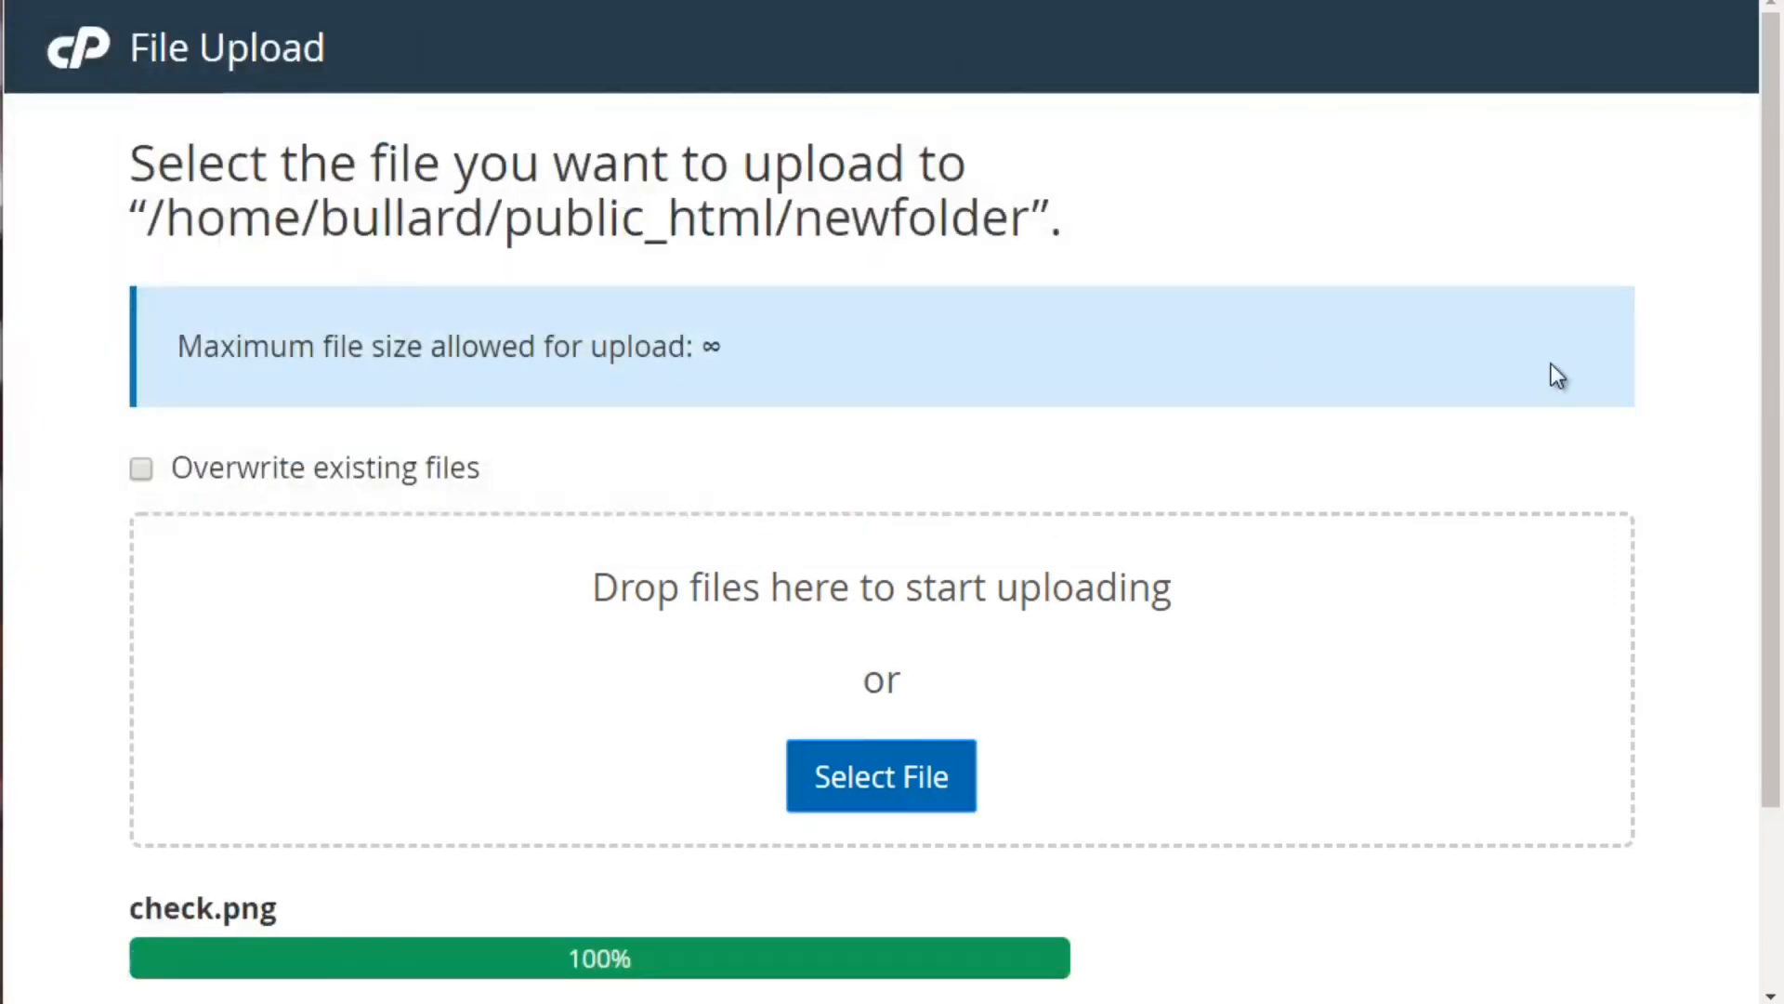
scroll(1769, 298, "down", 3)
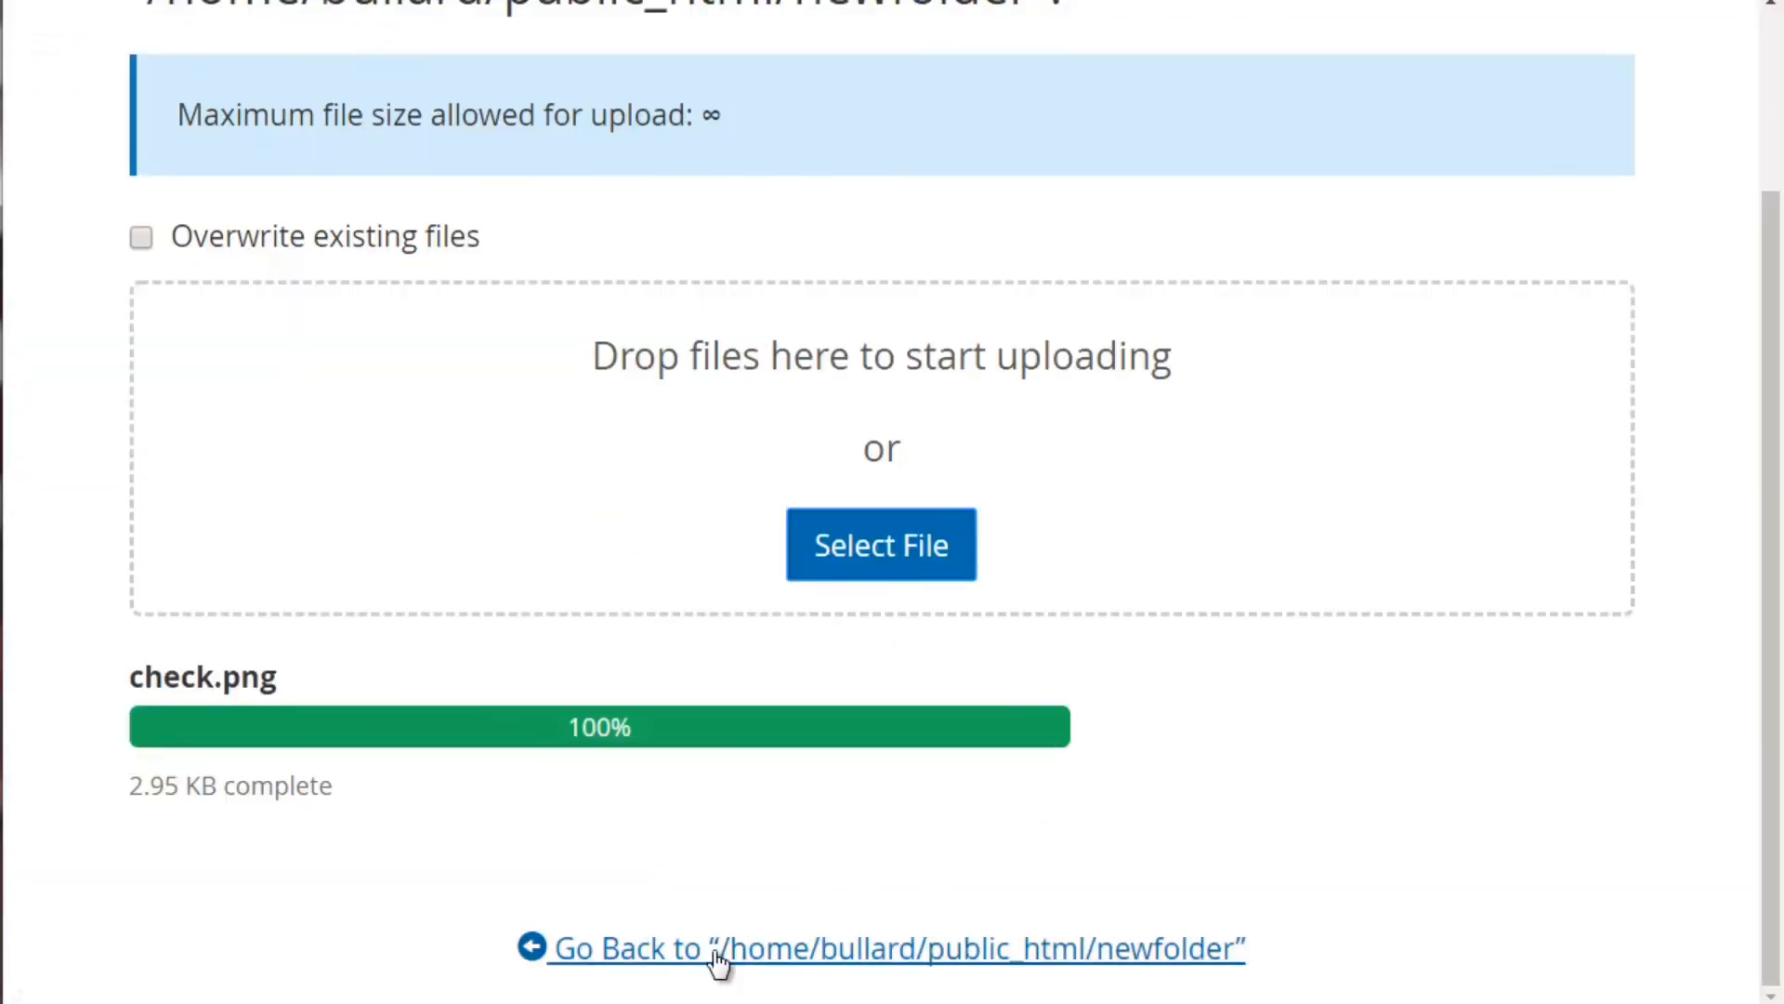
left_click(715, 953)
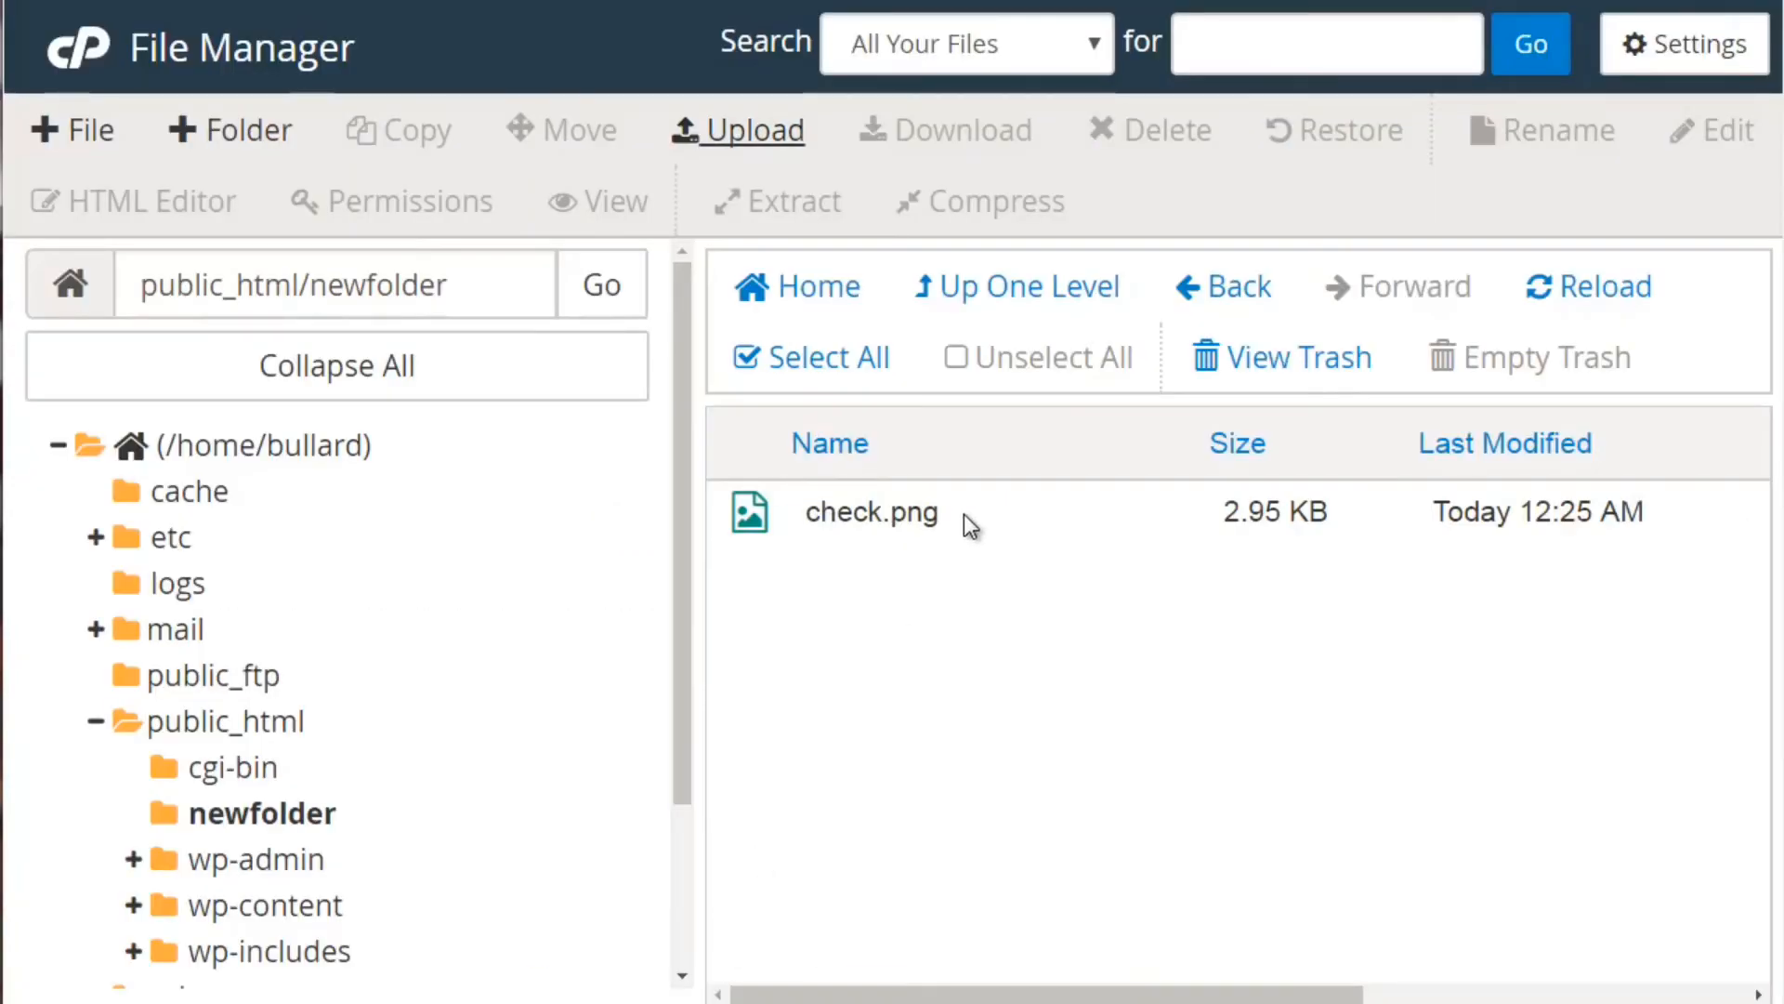
Download check.png from newfolder to the computer
left_click(901, 521)
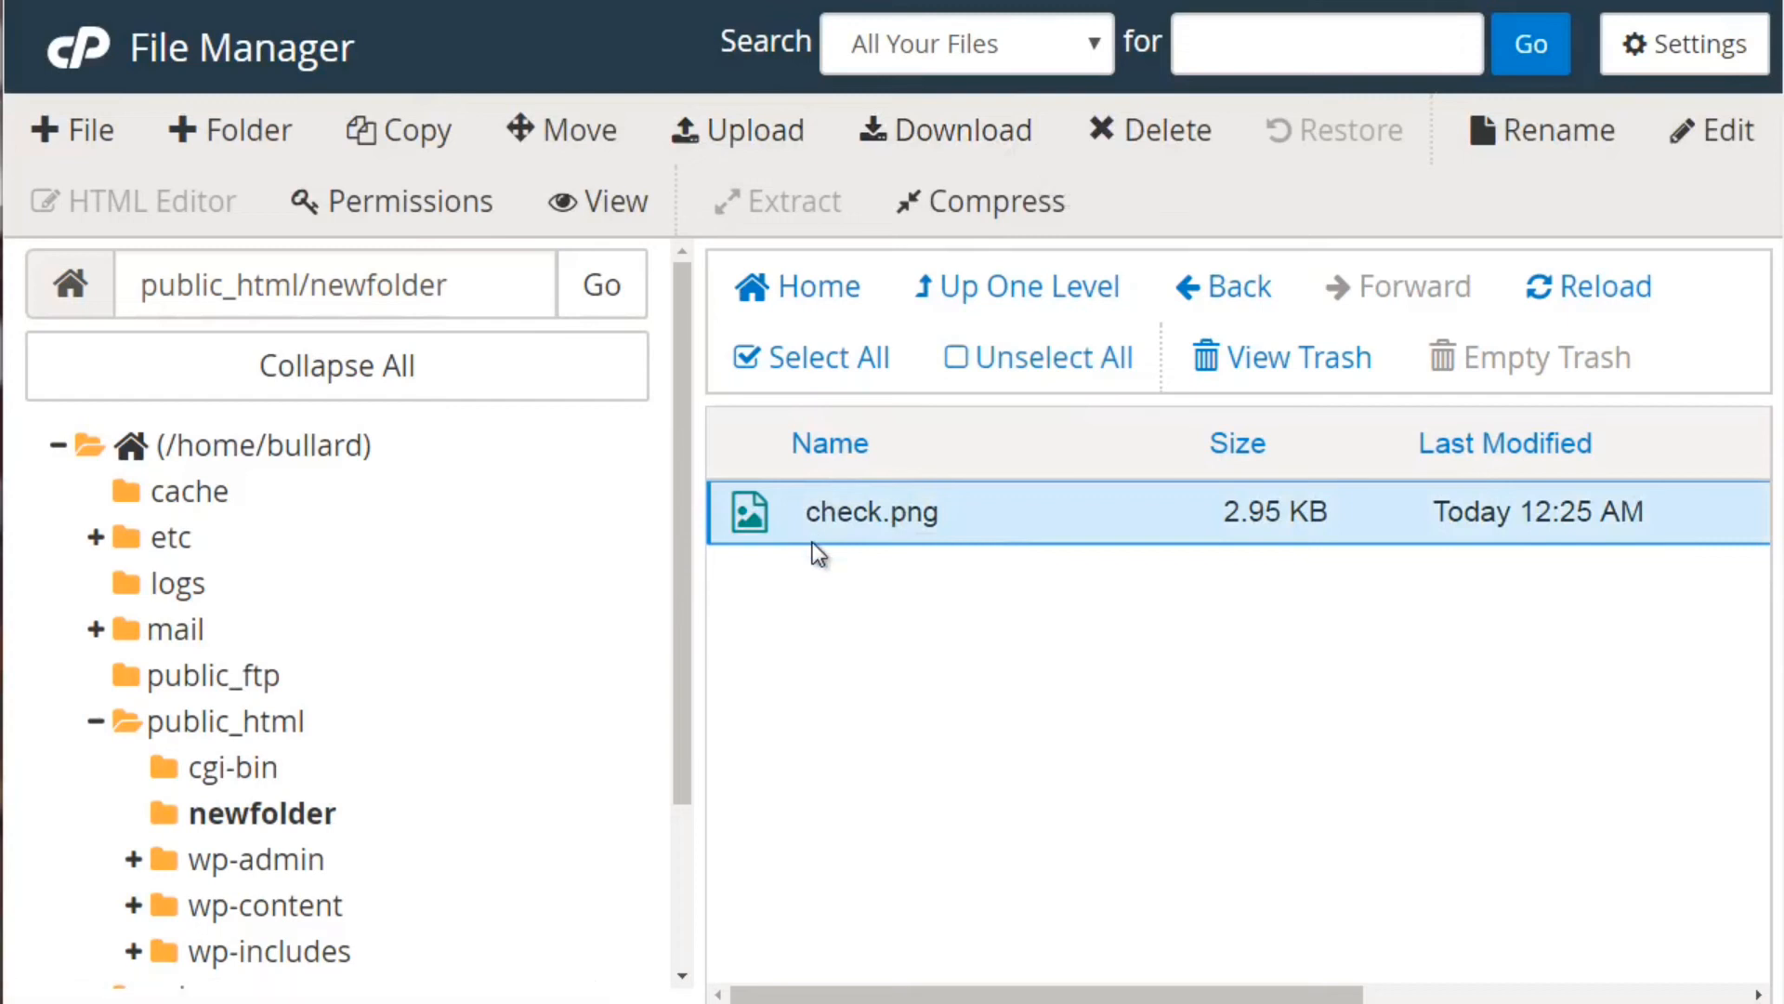
left_click(948, 140)
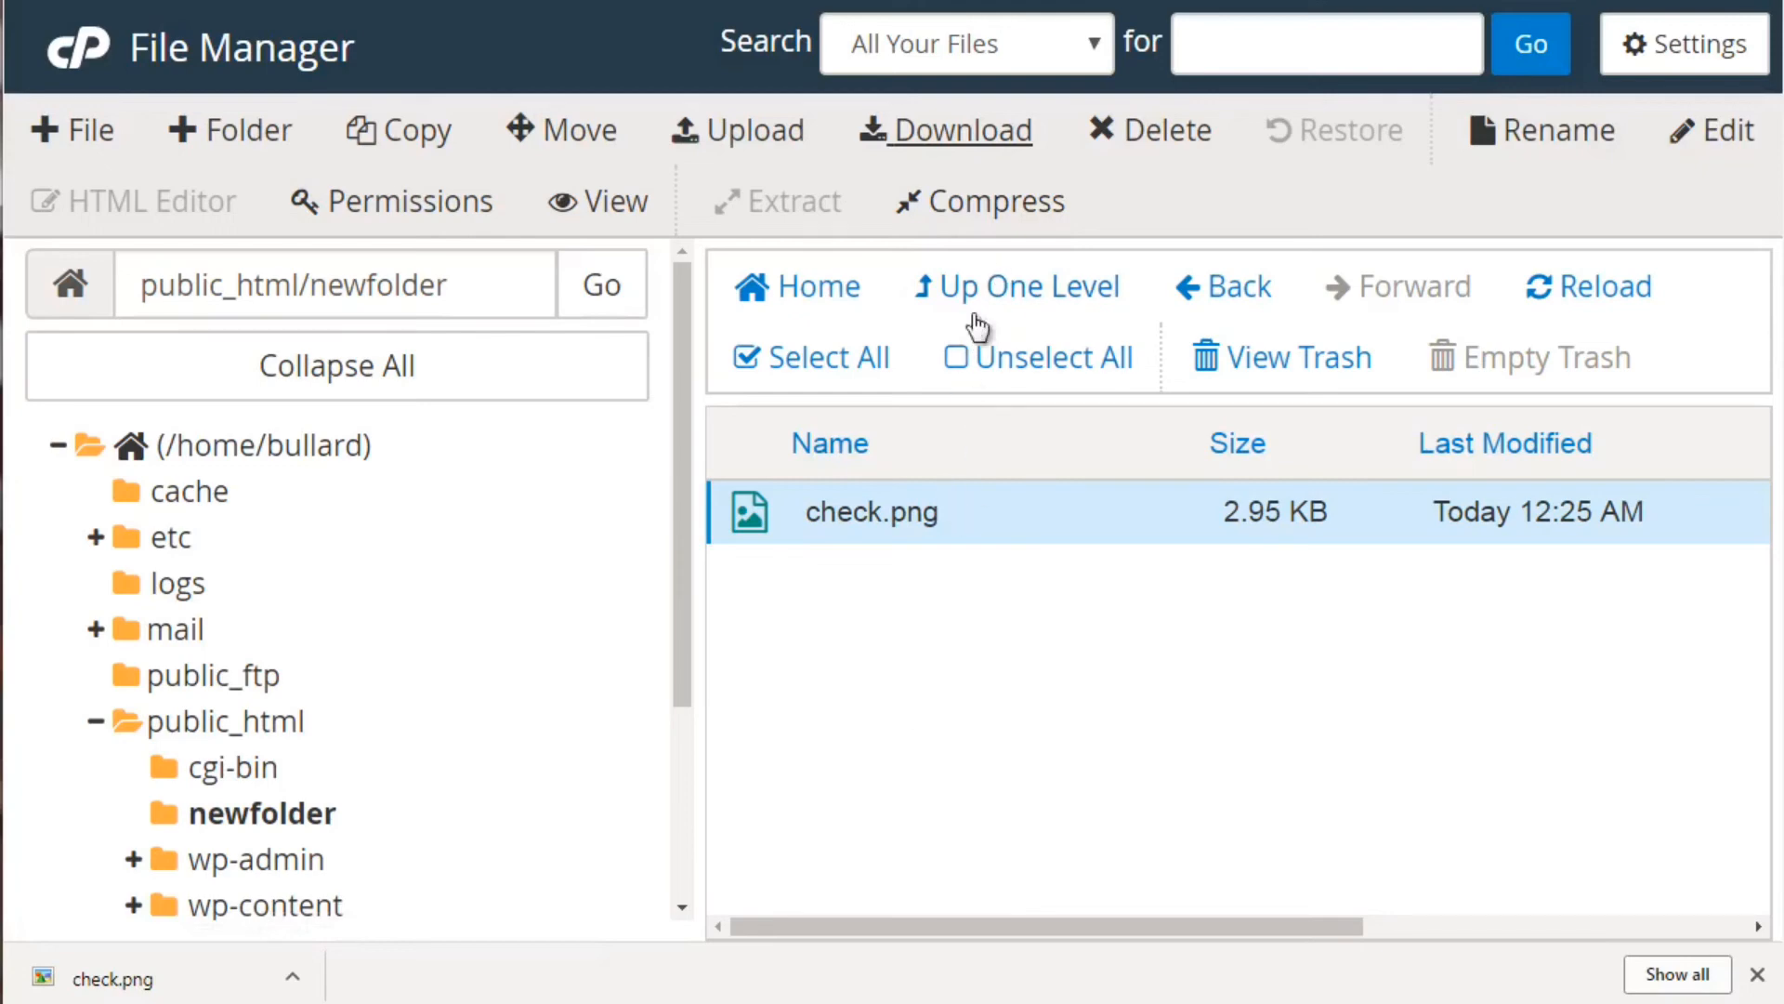
left_click(989, 206)
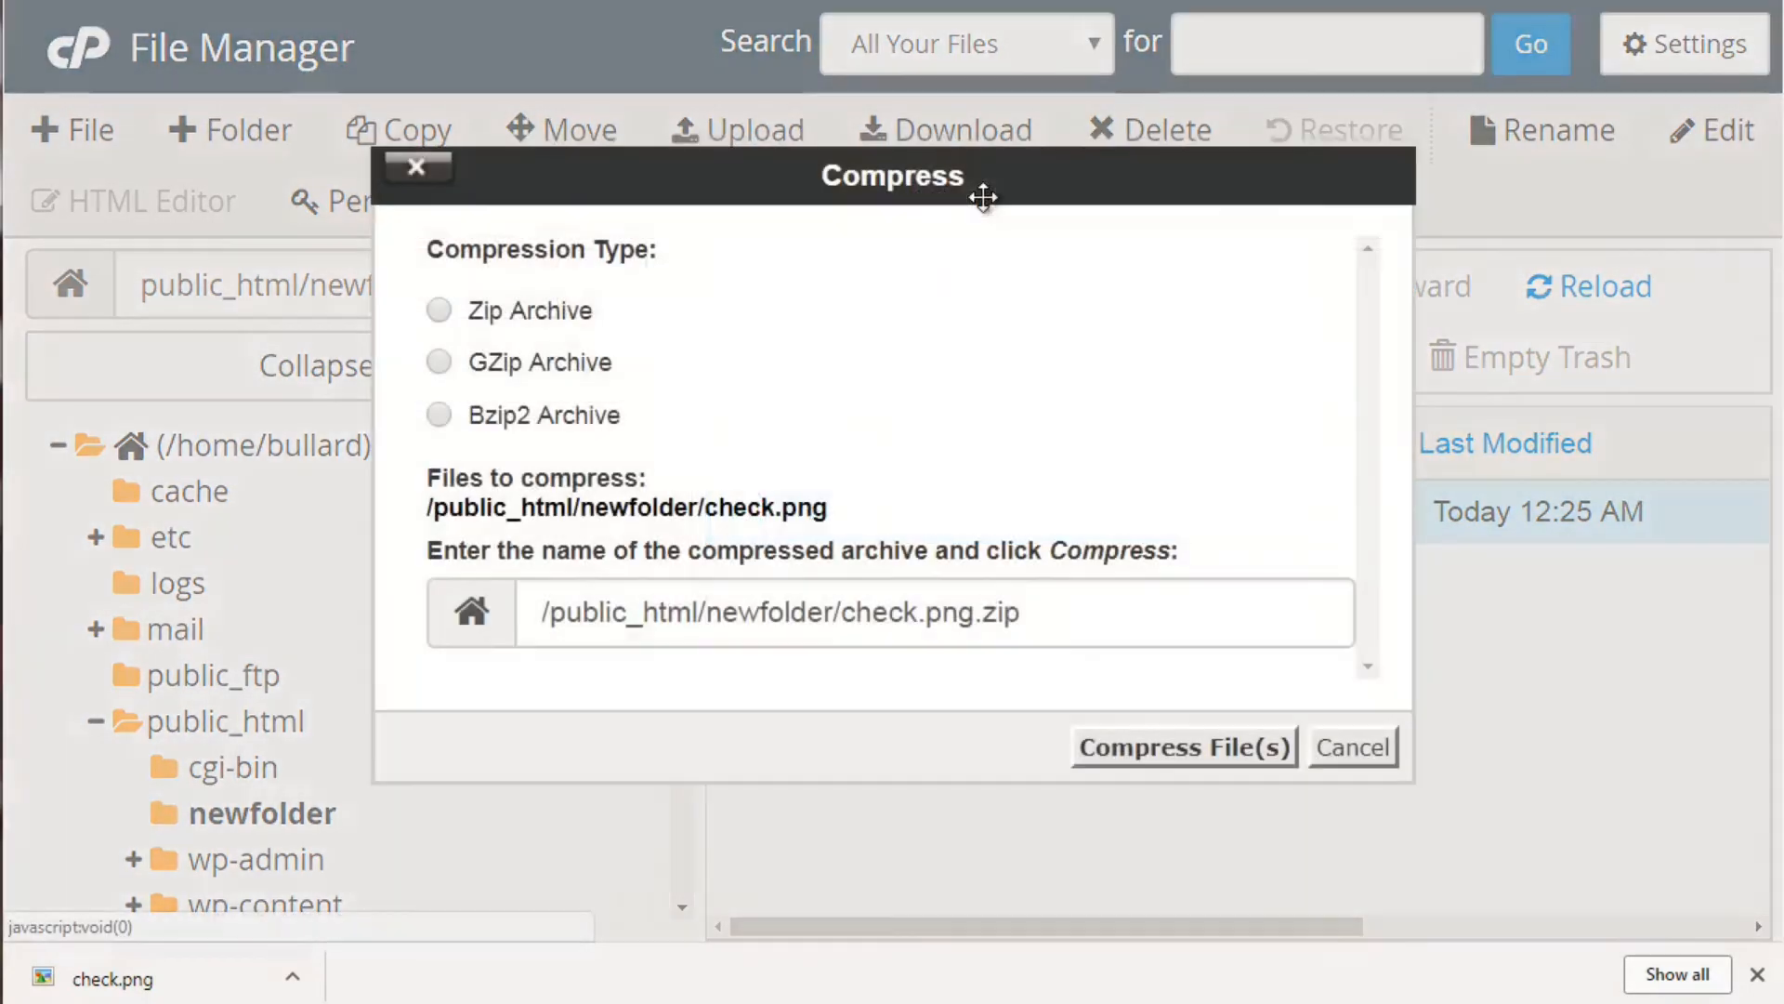
Compress check.png into a Zip archive, check.png.zip
left_click(526, 312)
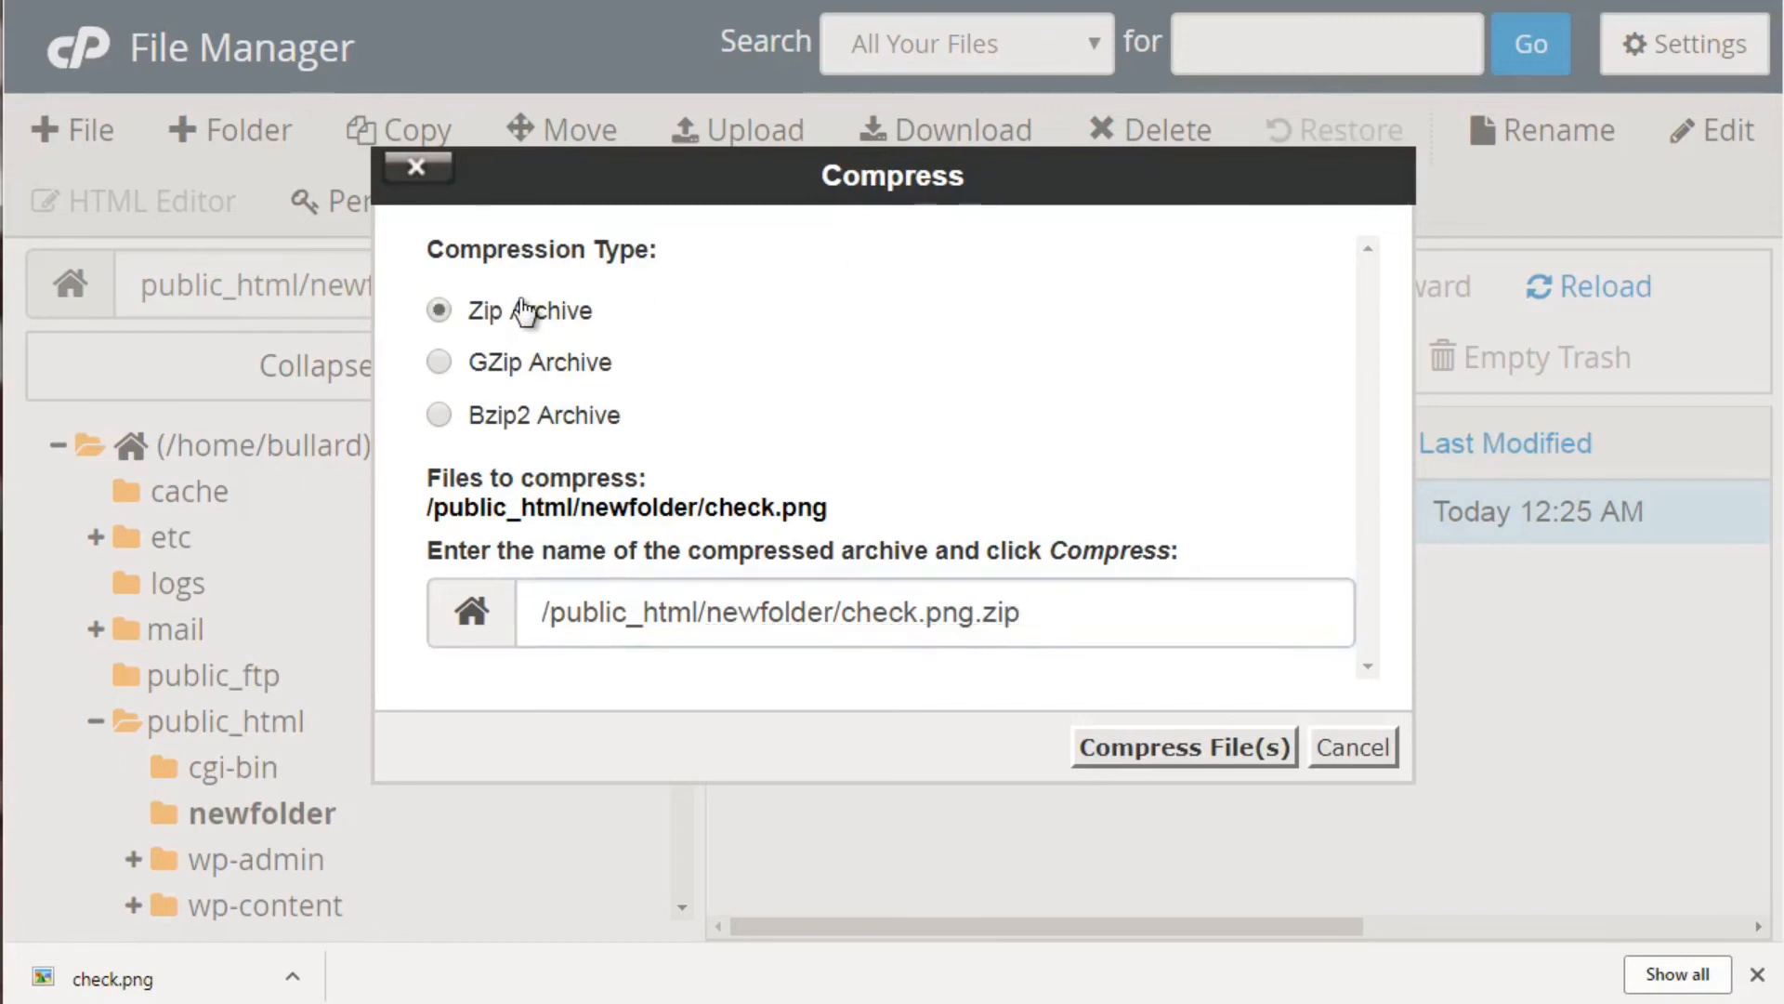
left_click(1173, 735)
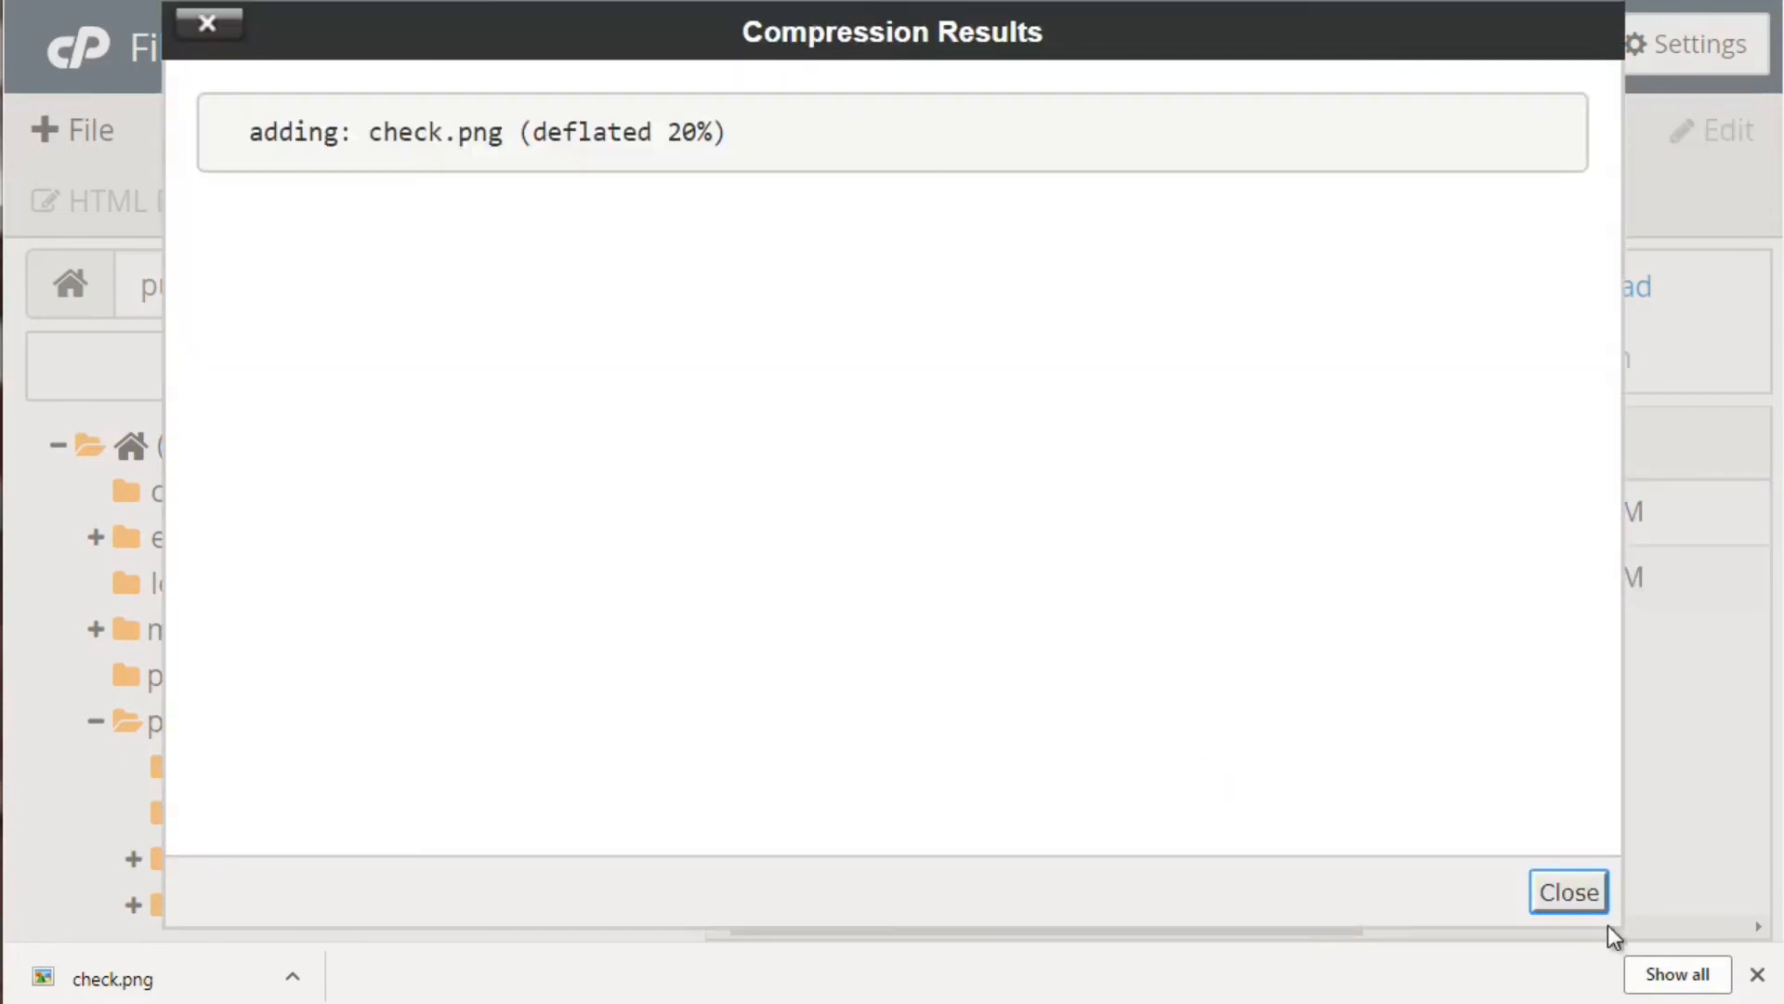
left_click(1579, 888)
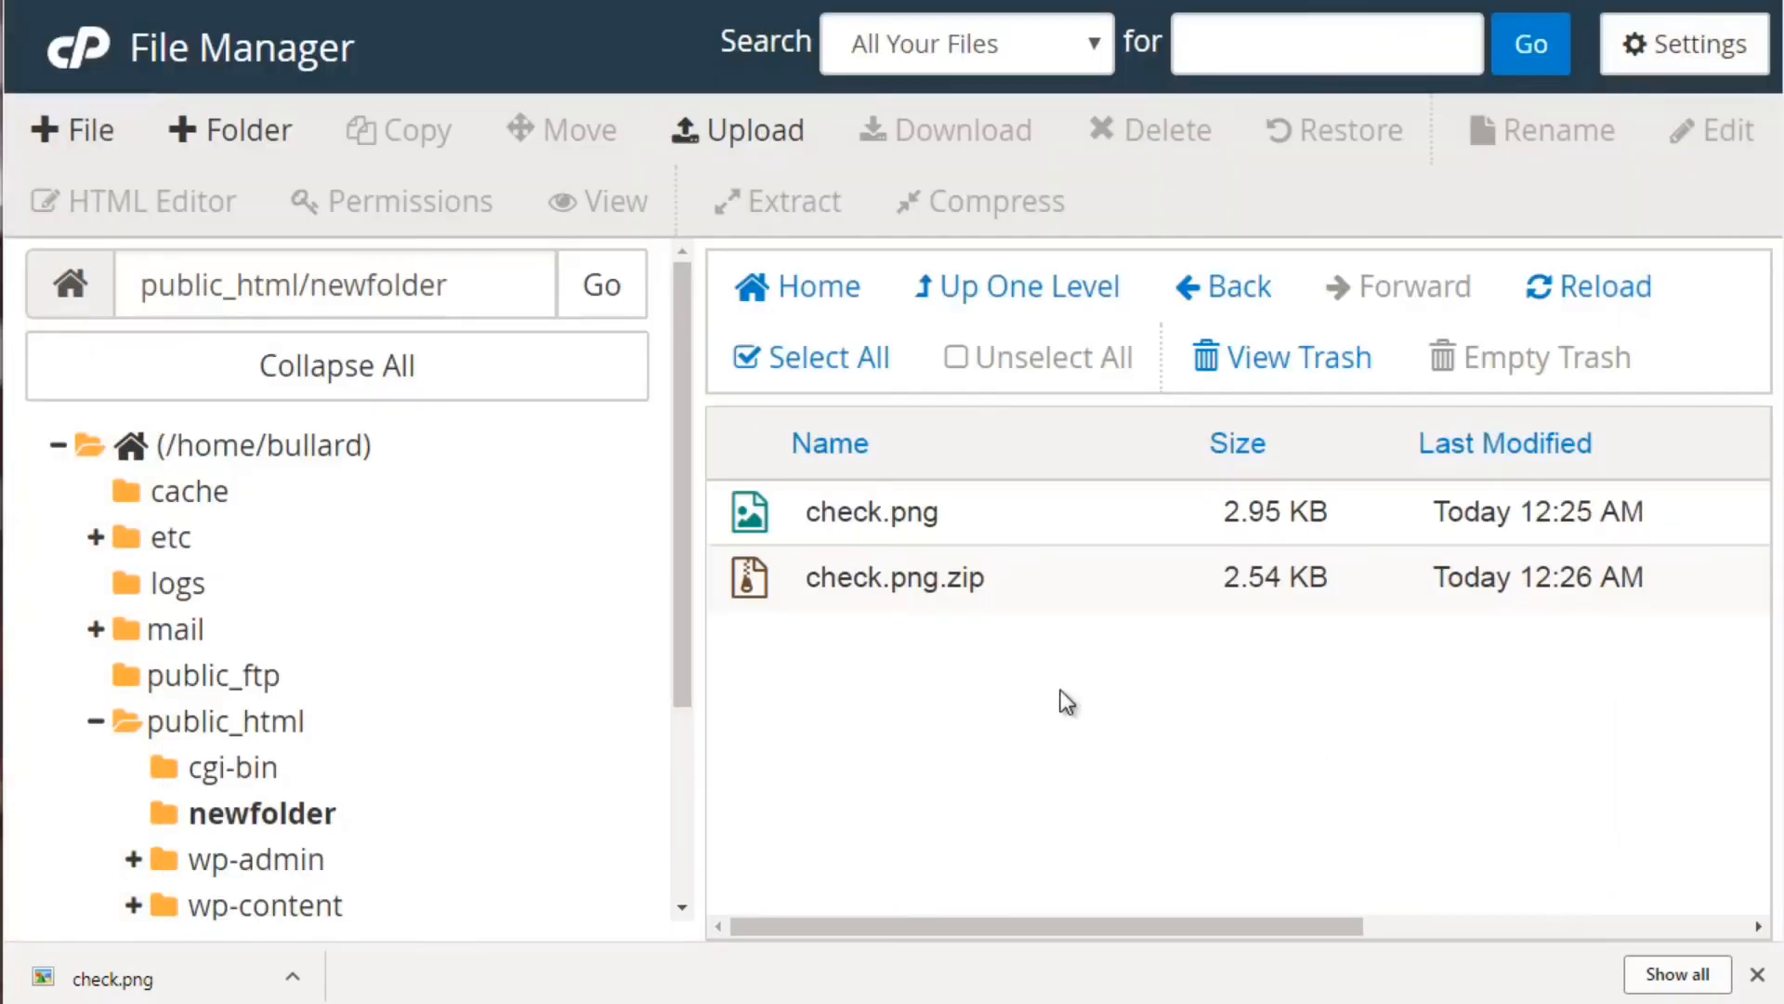
Download check.png.zip to the computer and start deleting it
left_click(991, 578)
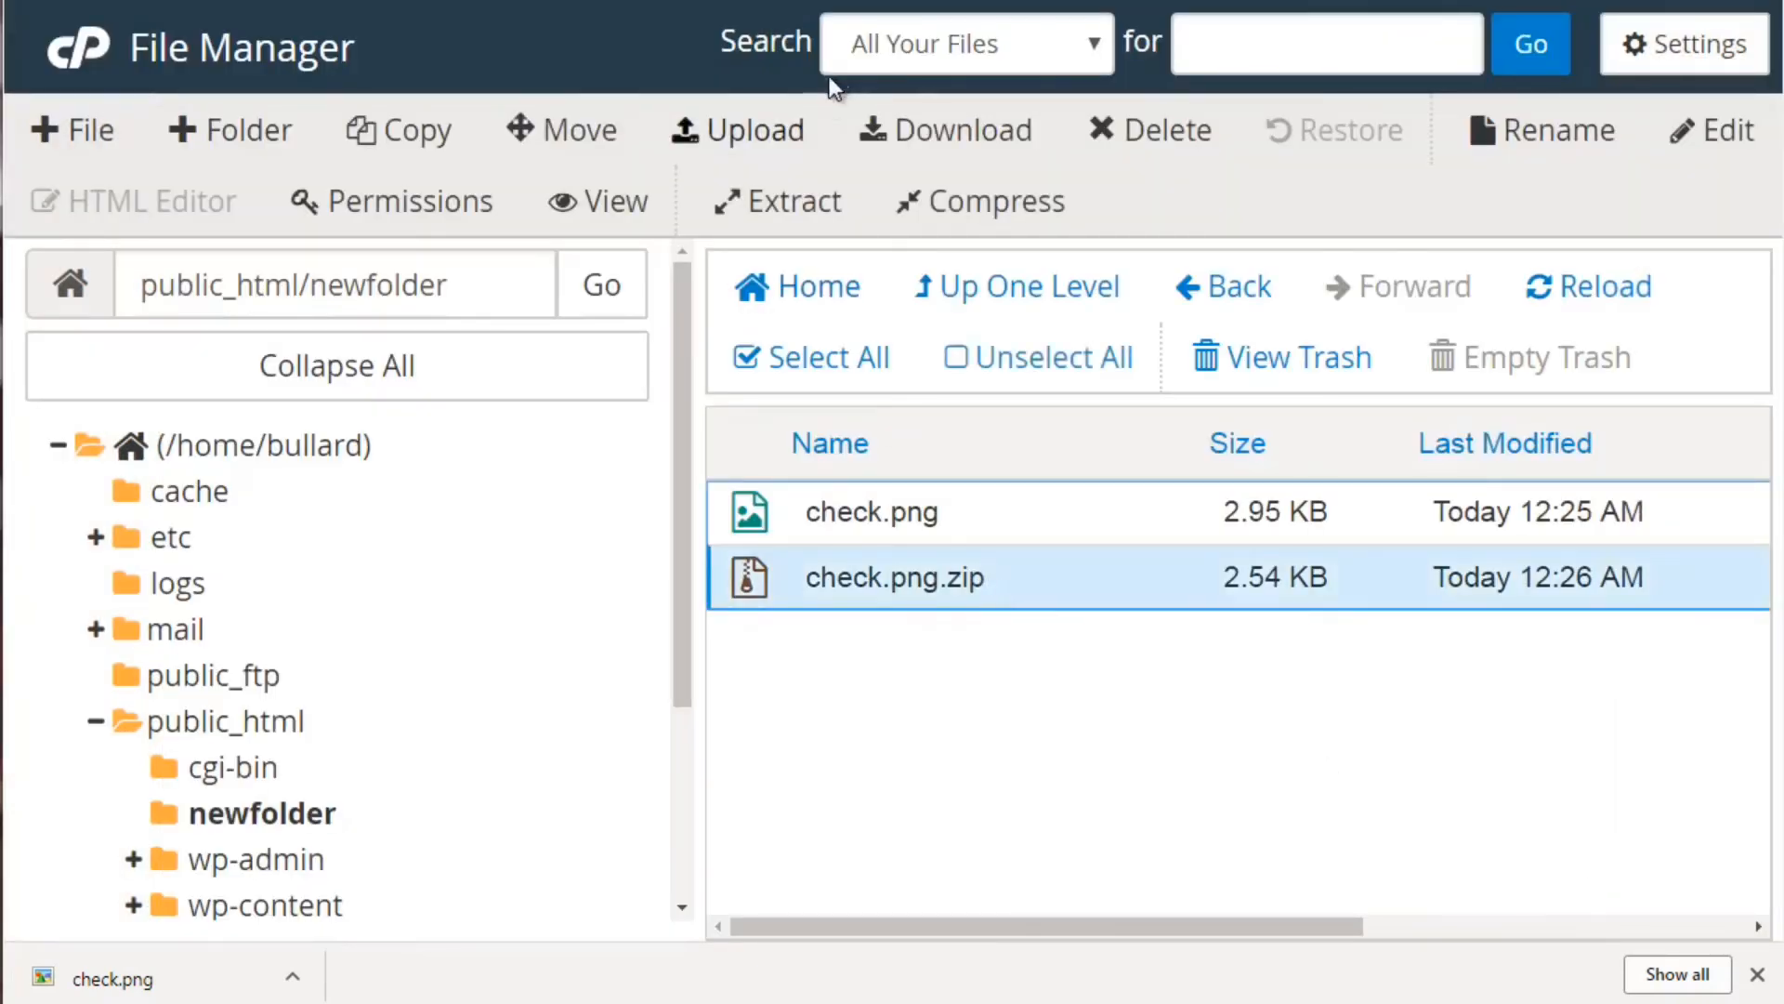
left_click(915, 134)
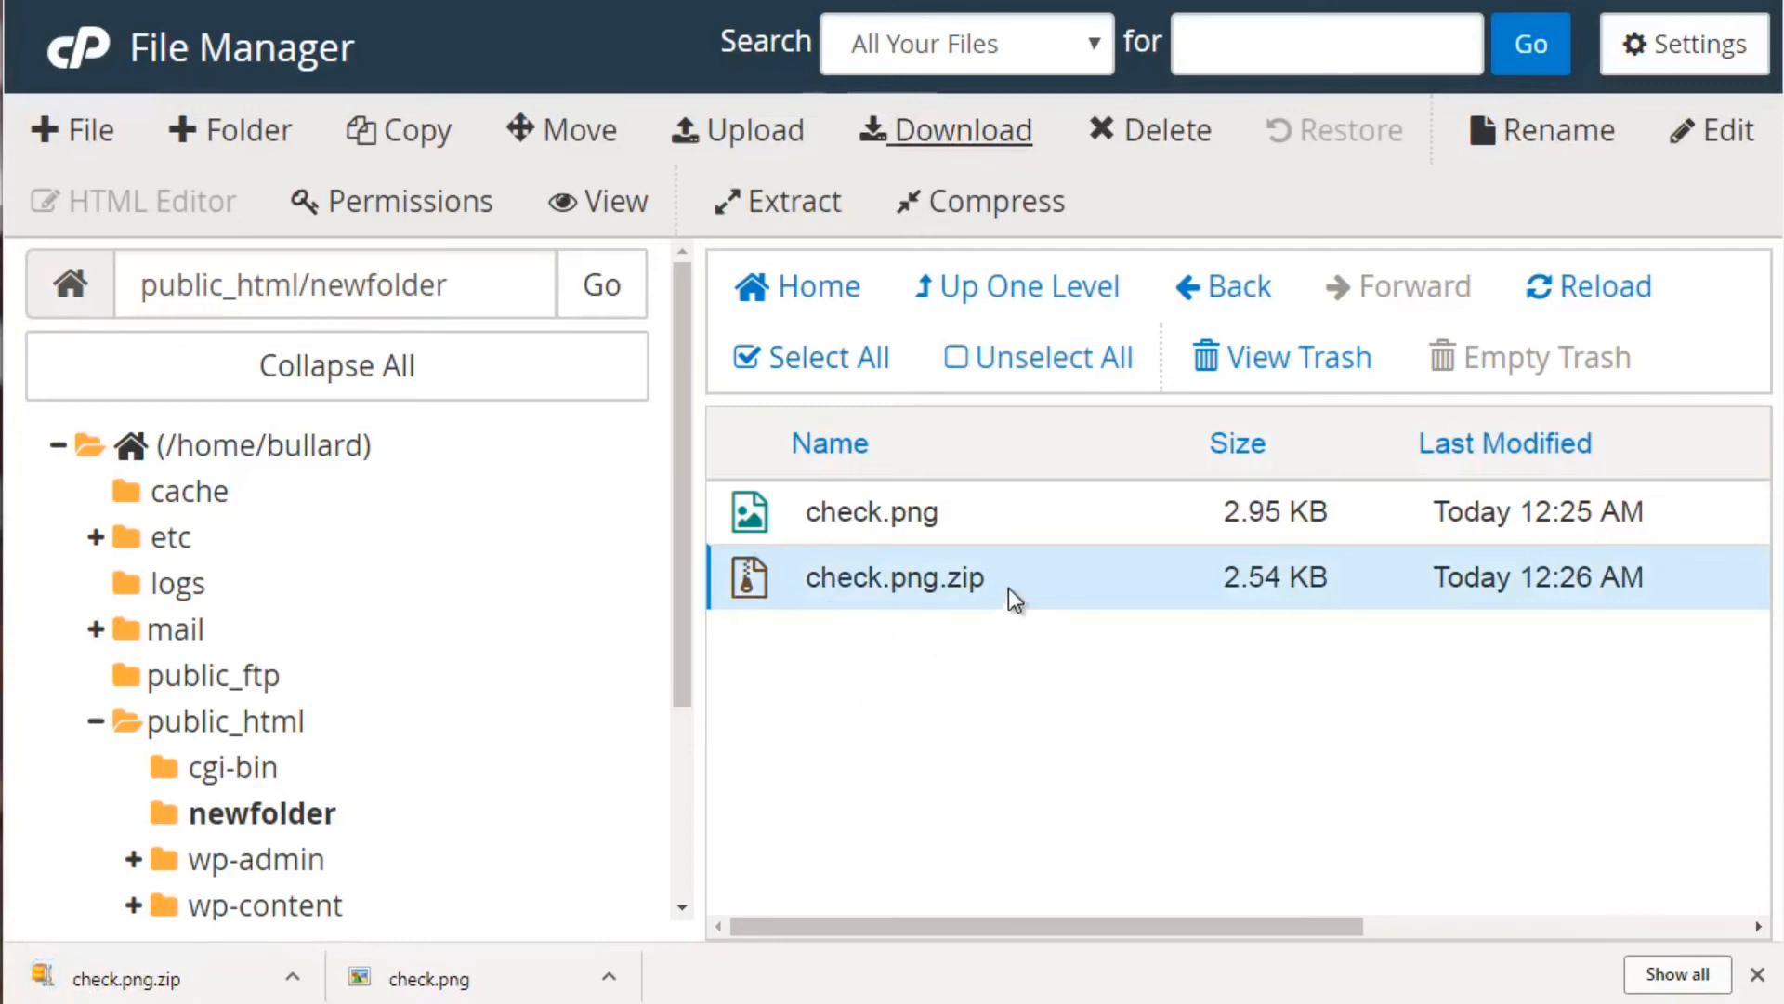
left_click(1172, 132)
Delete check.png.zip, sending it to the trash instead of permanently
left_click(961, 483)
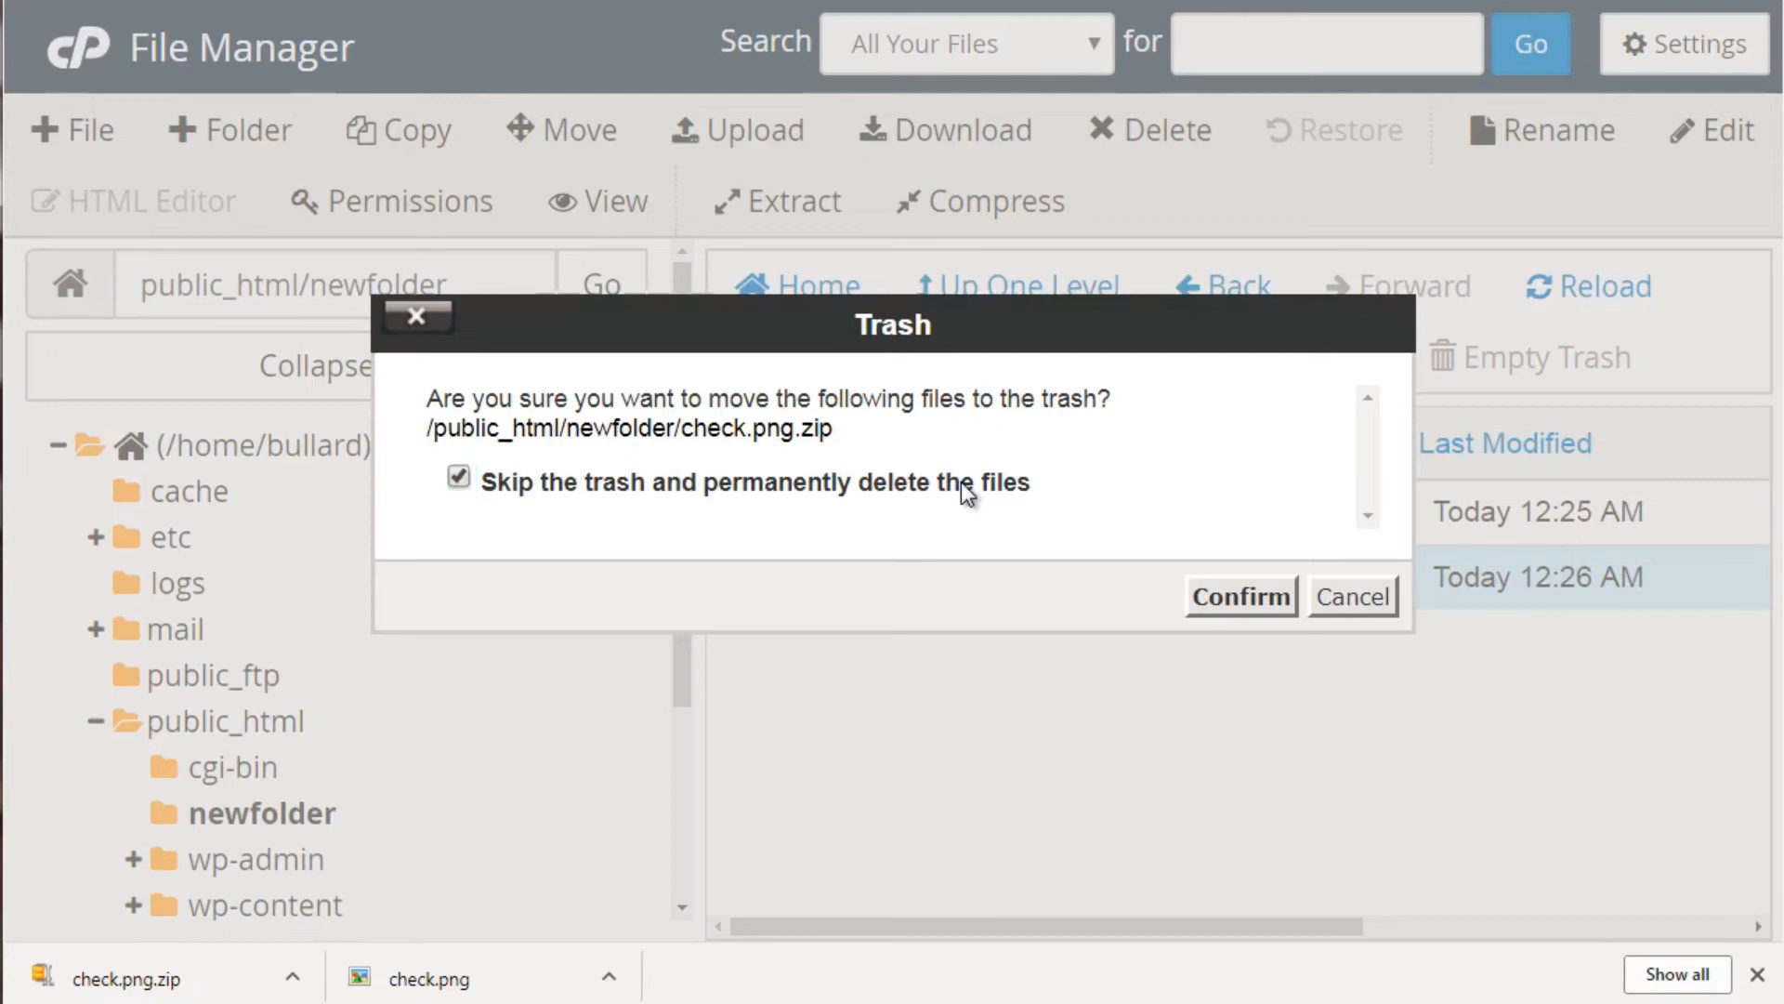
left_click(1020, 492)
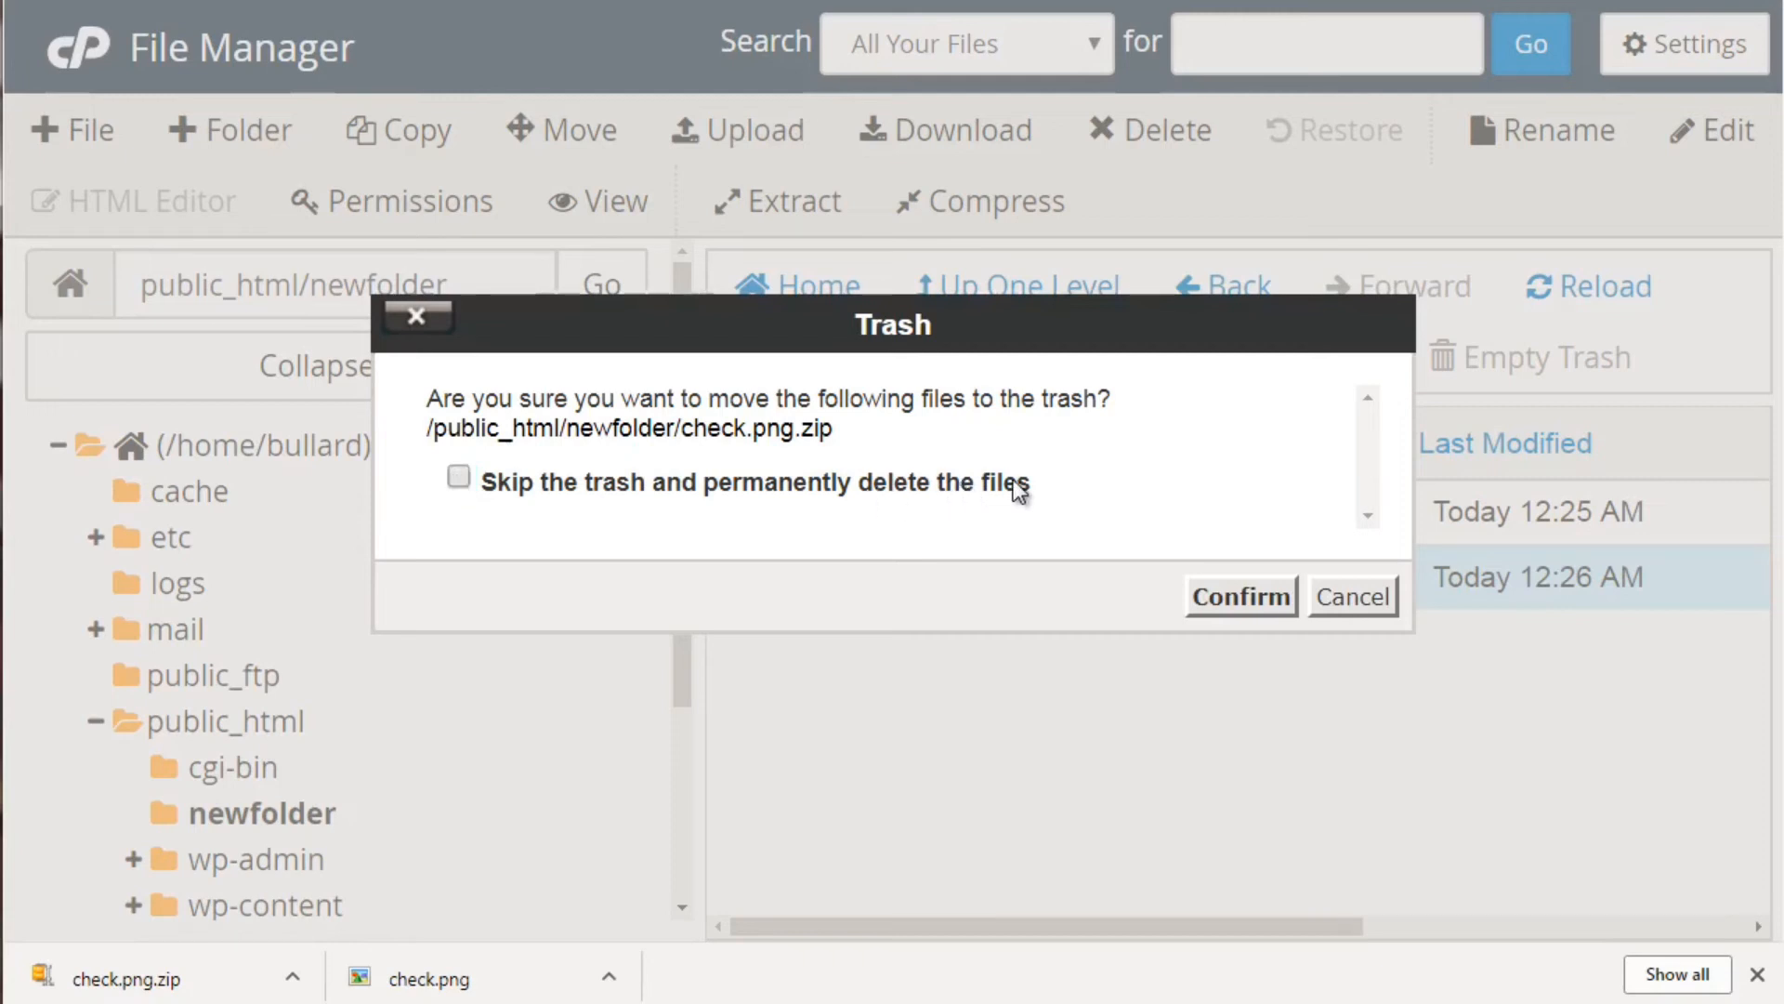
left_click(1242, 600)
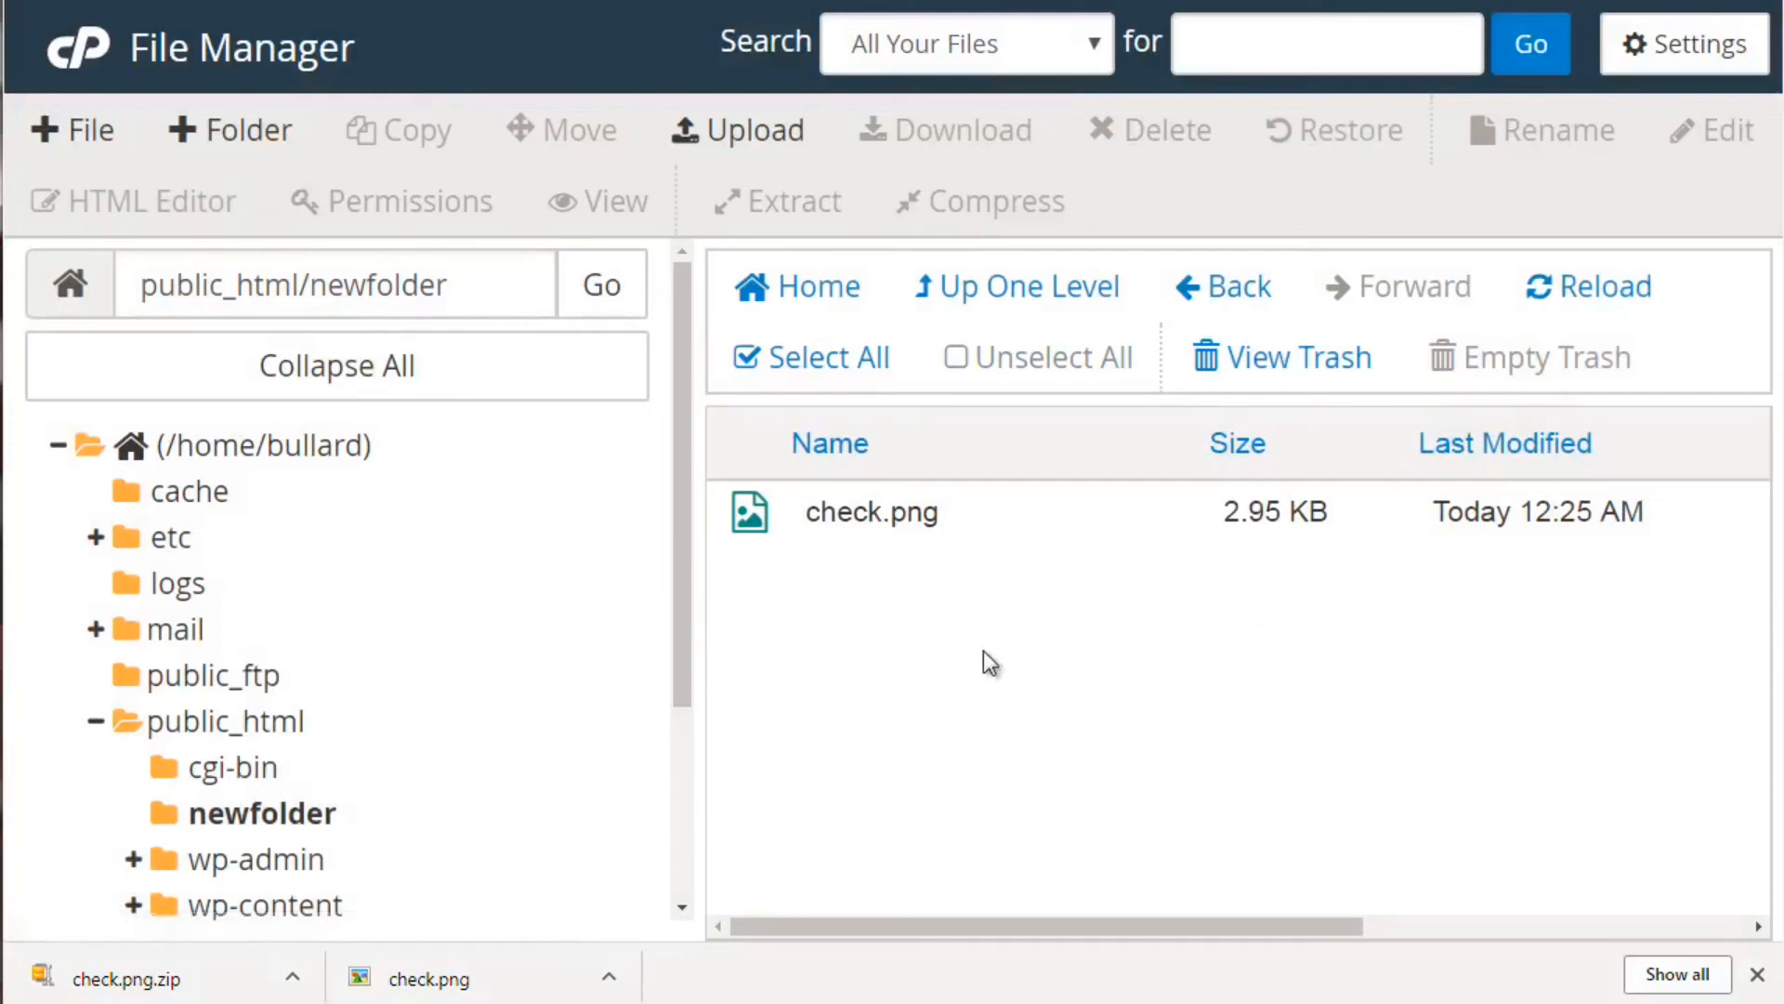
Select check.png and bring up its Rename dialog
left_click_drag(682, 567, 680, 672)
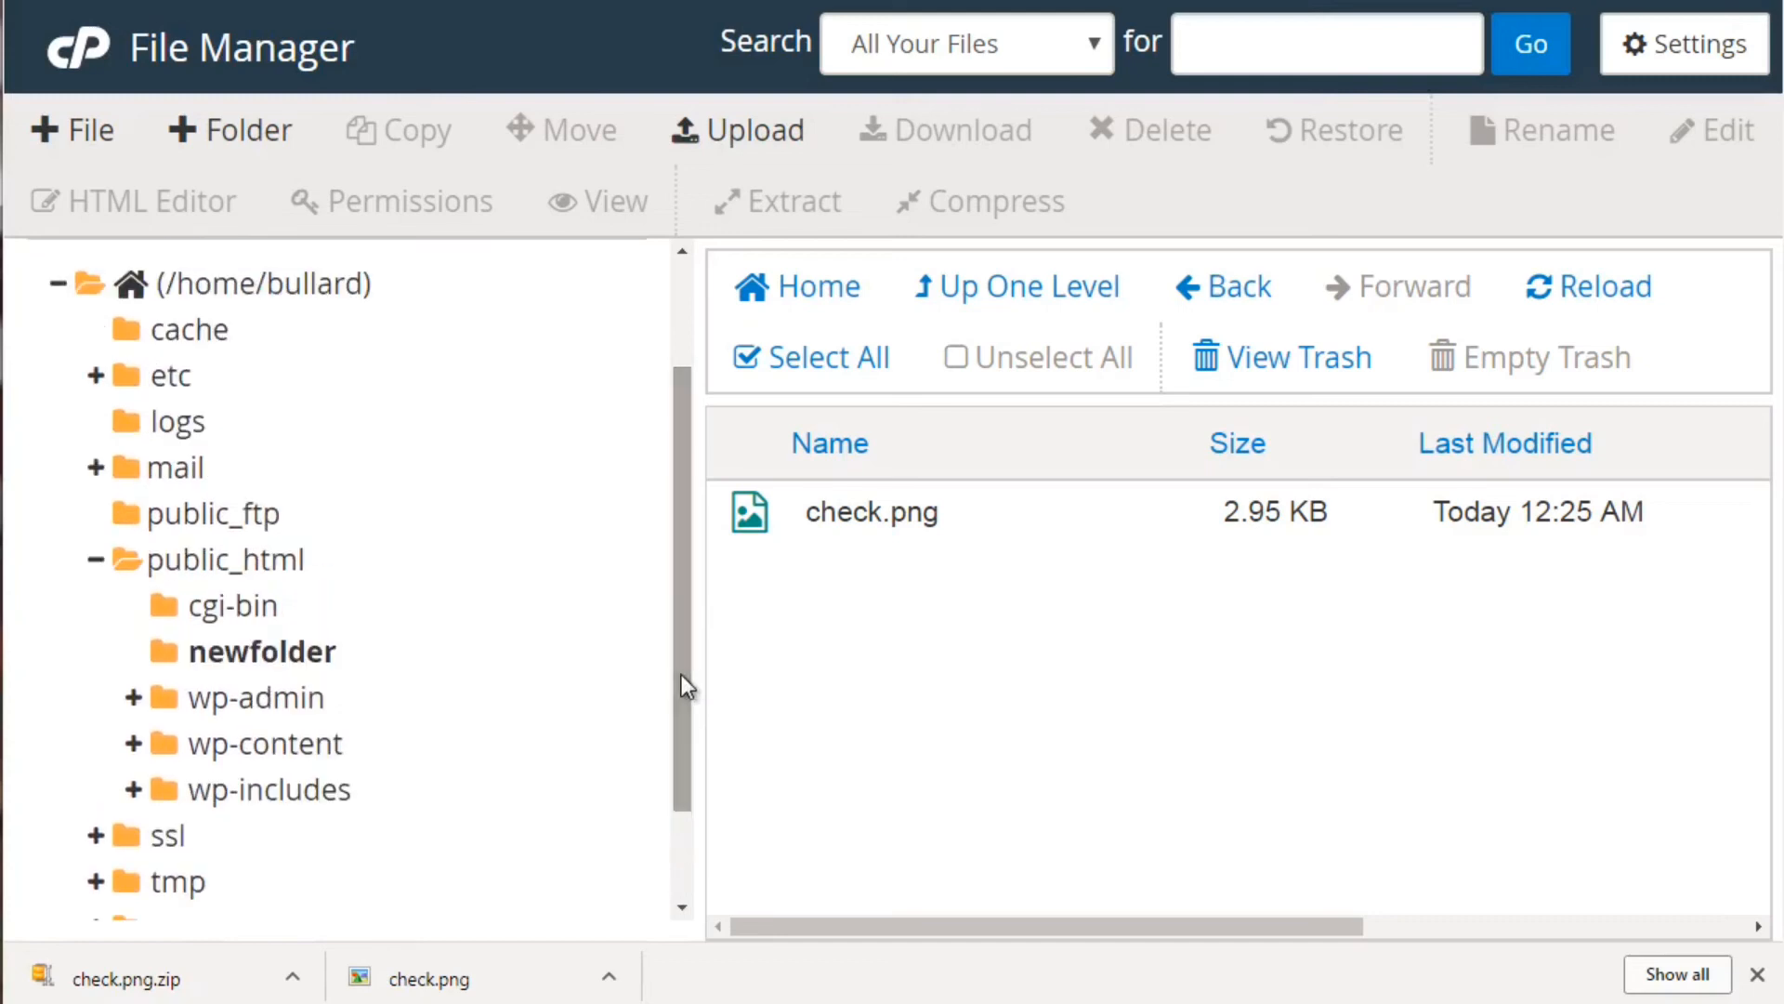
left_click(1041, 511)
left_click(1574, 127)
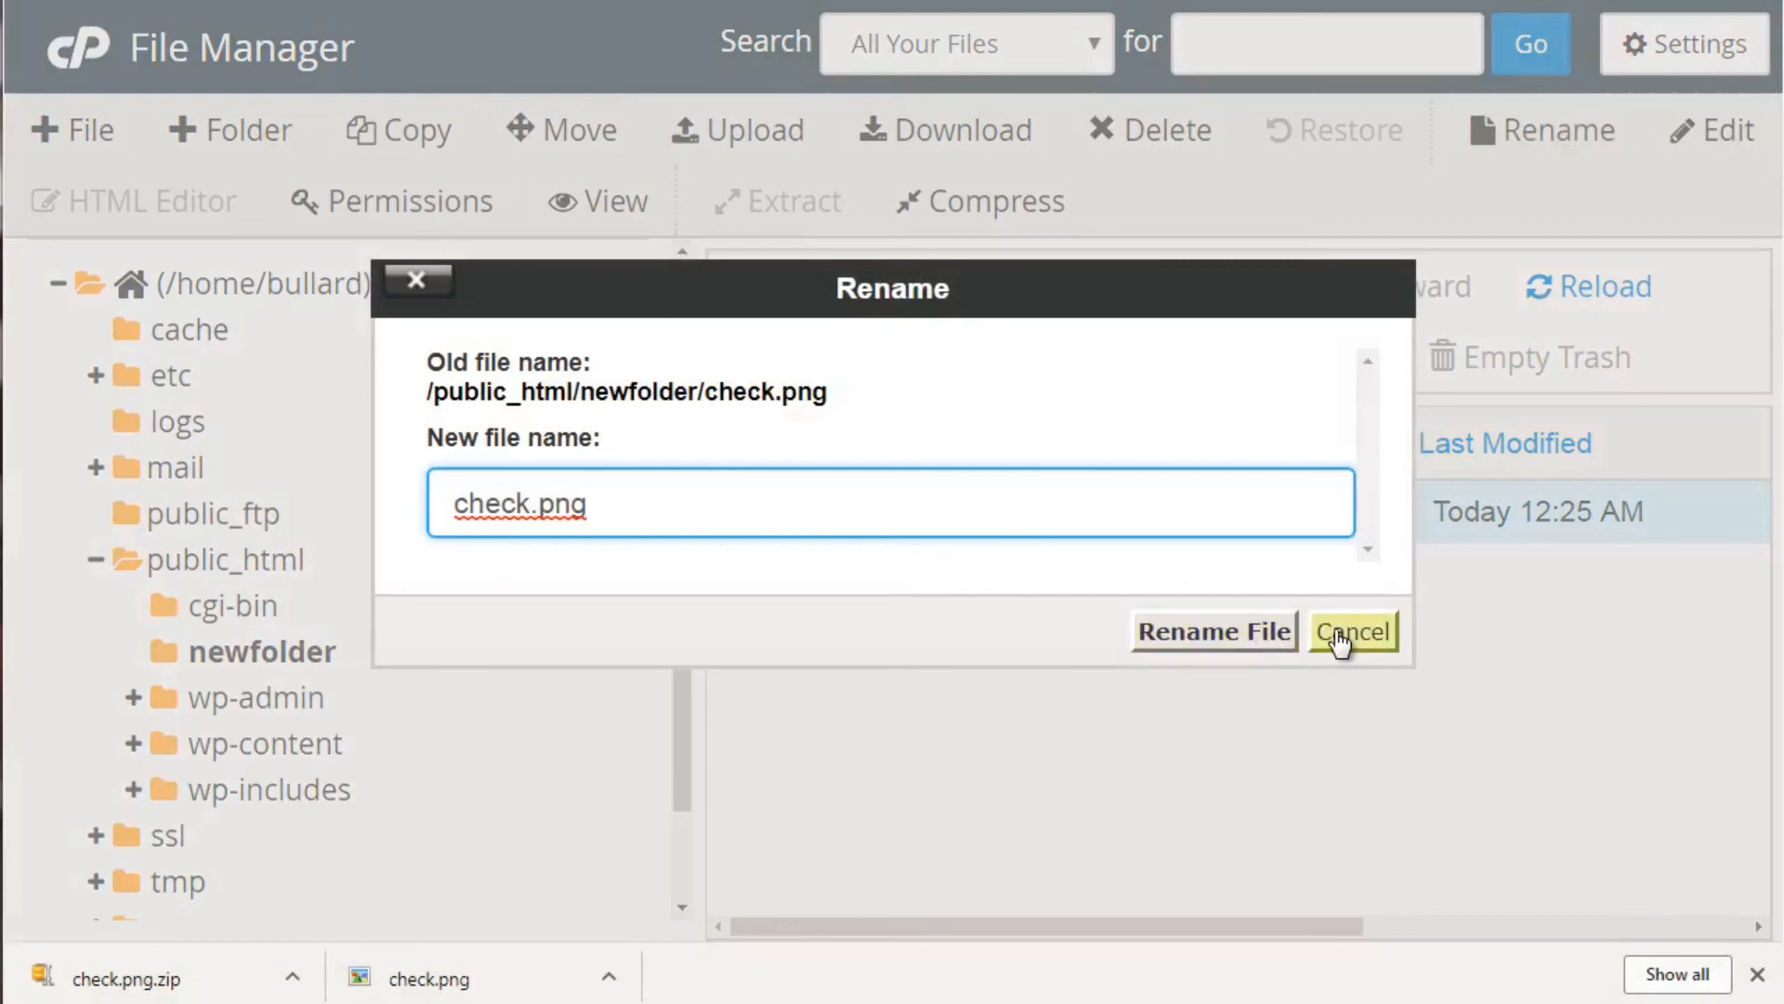
Cancel both the rename and edit of check.png, leaving it unchanged
left_click(1338, 637)
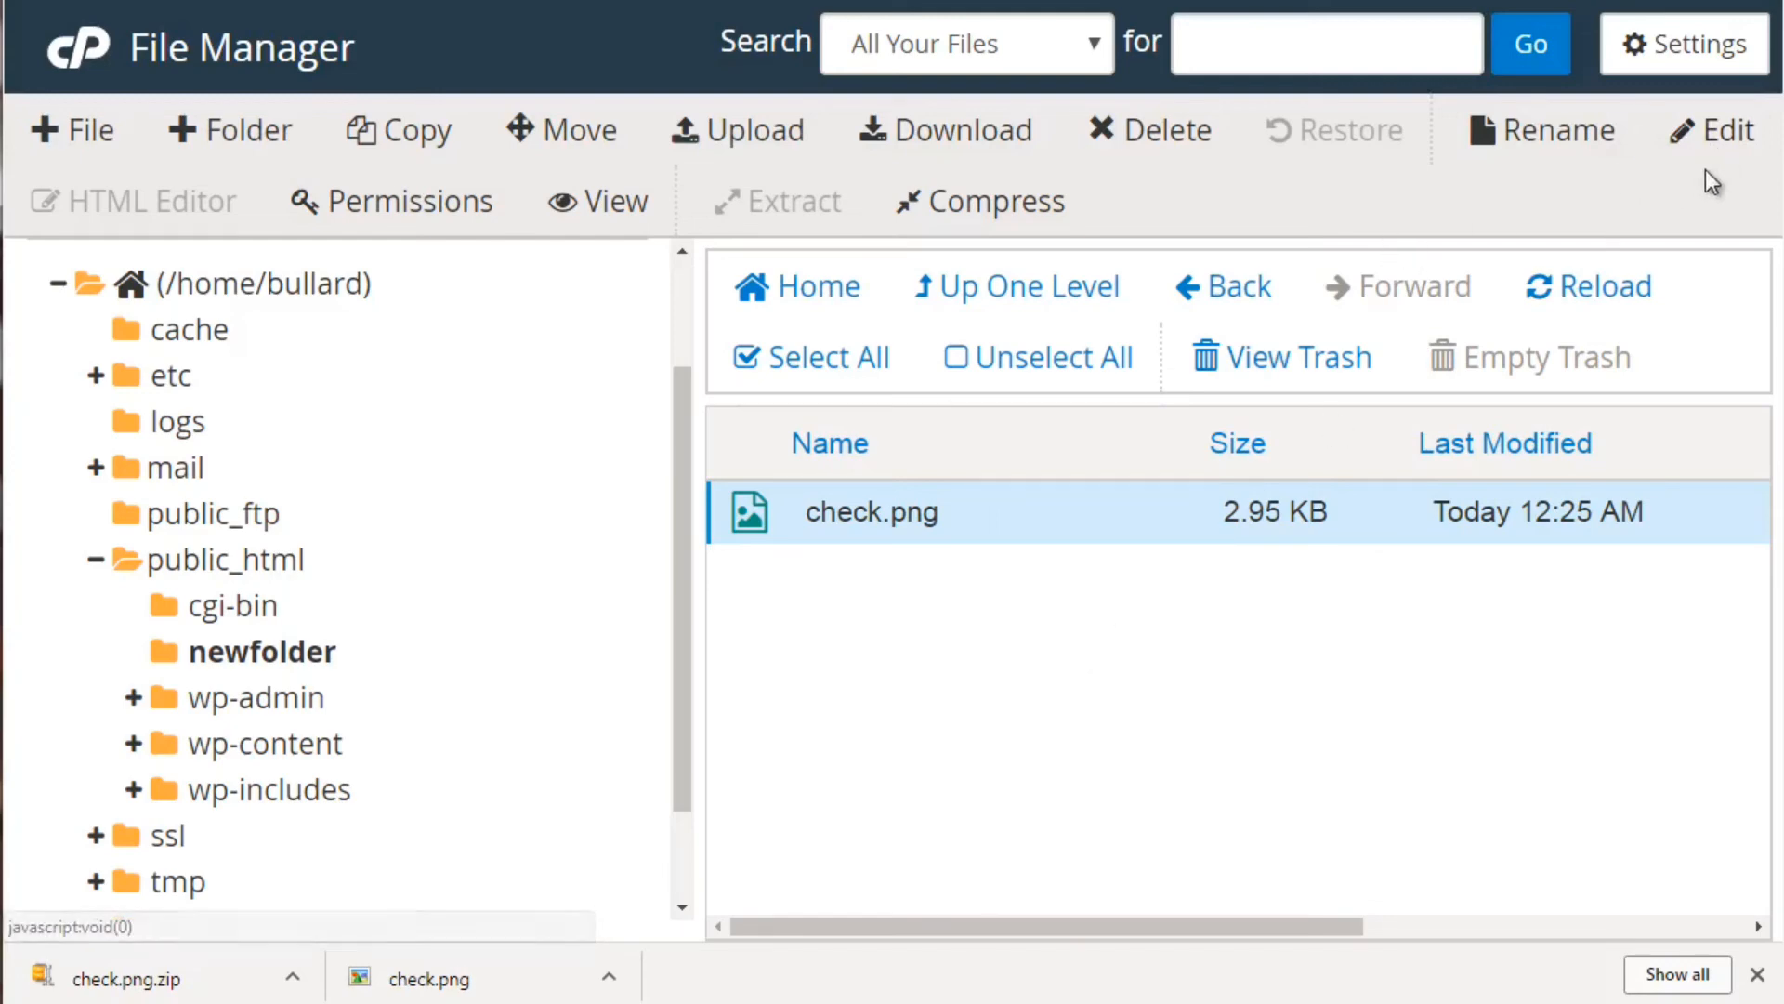
left_click(1719, 139)
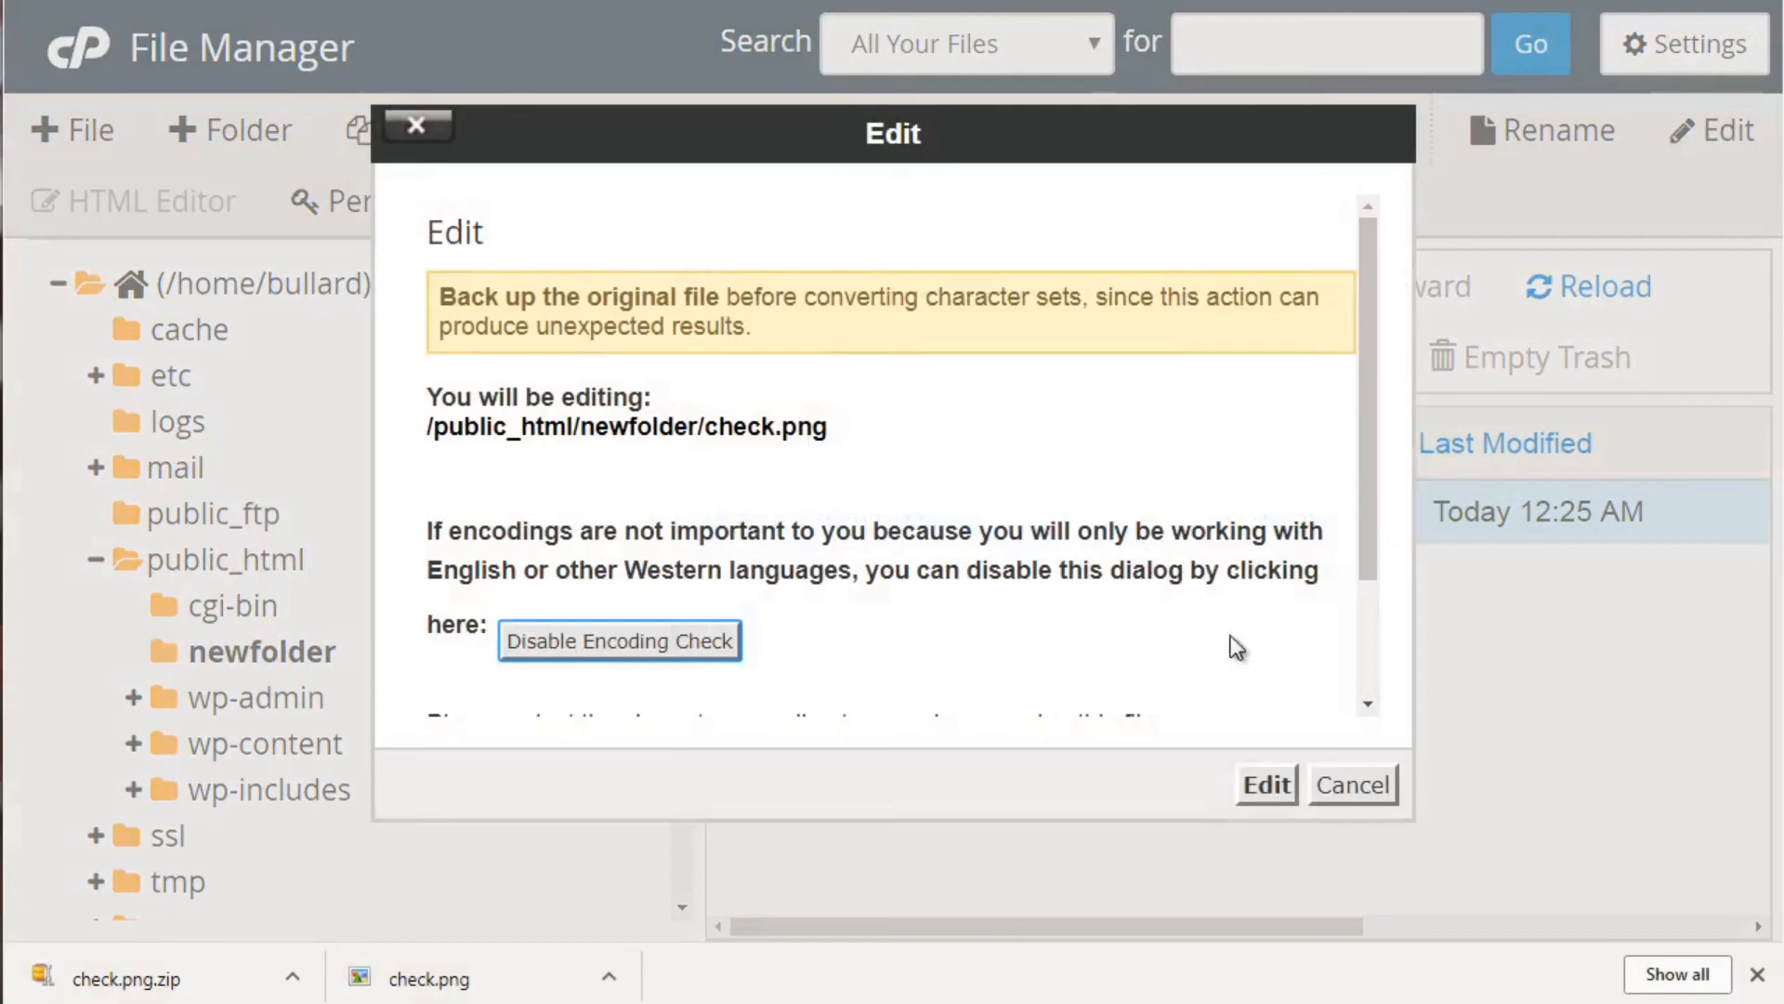
left_click(1350, 785)
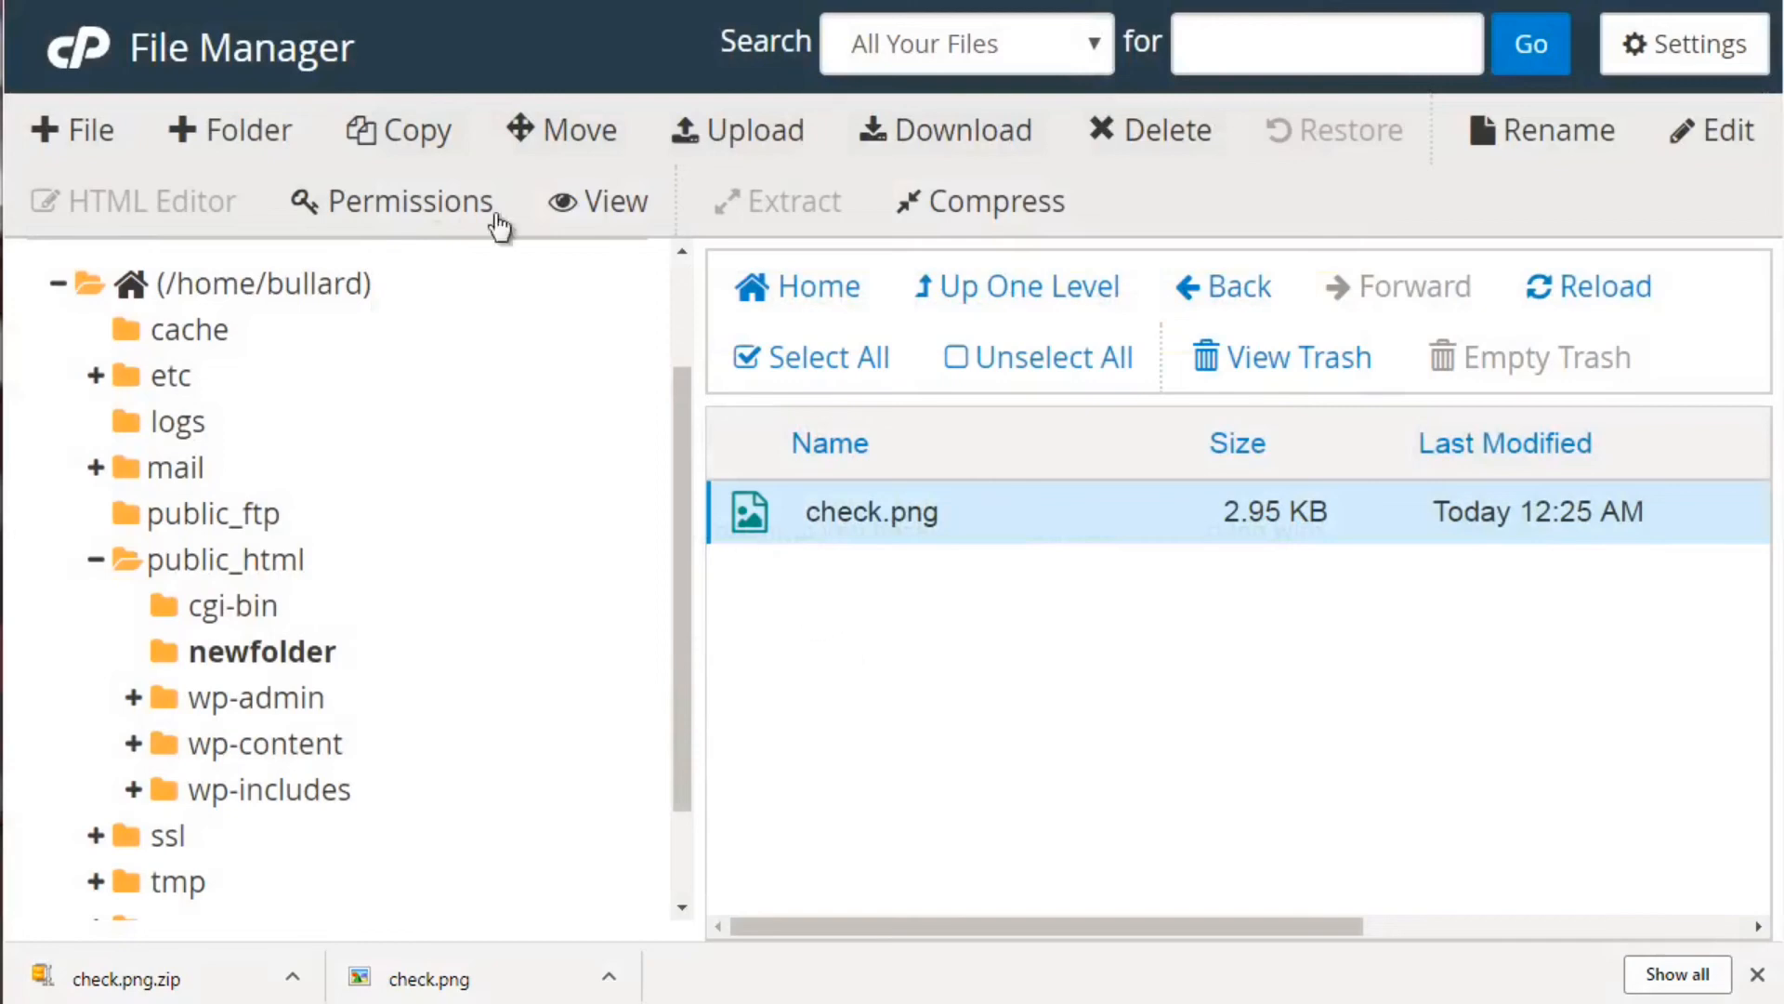
left_click(83, 129)
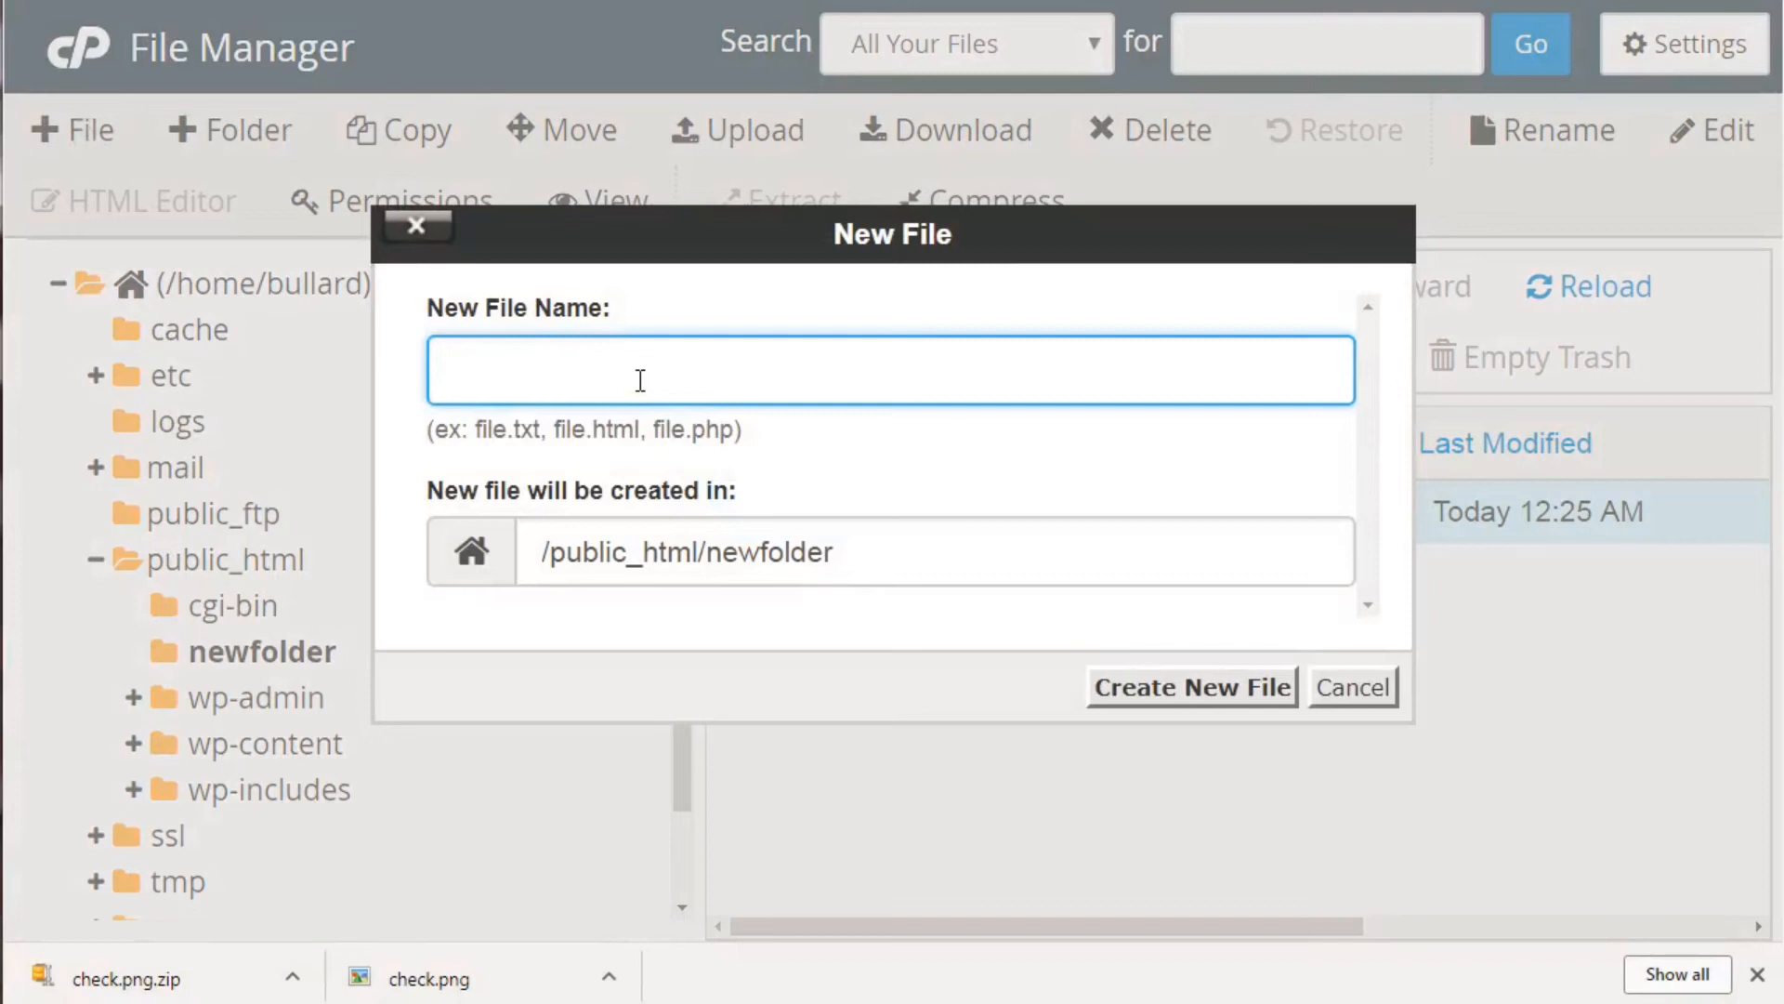
Create an empty file named file.txt in newfolder and select it
type("file.txt")
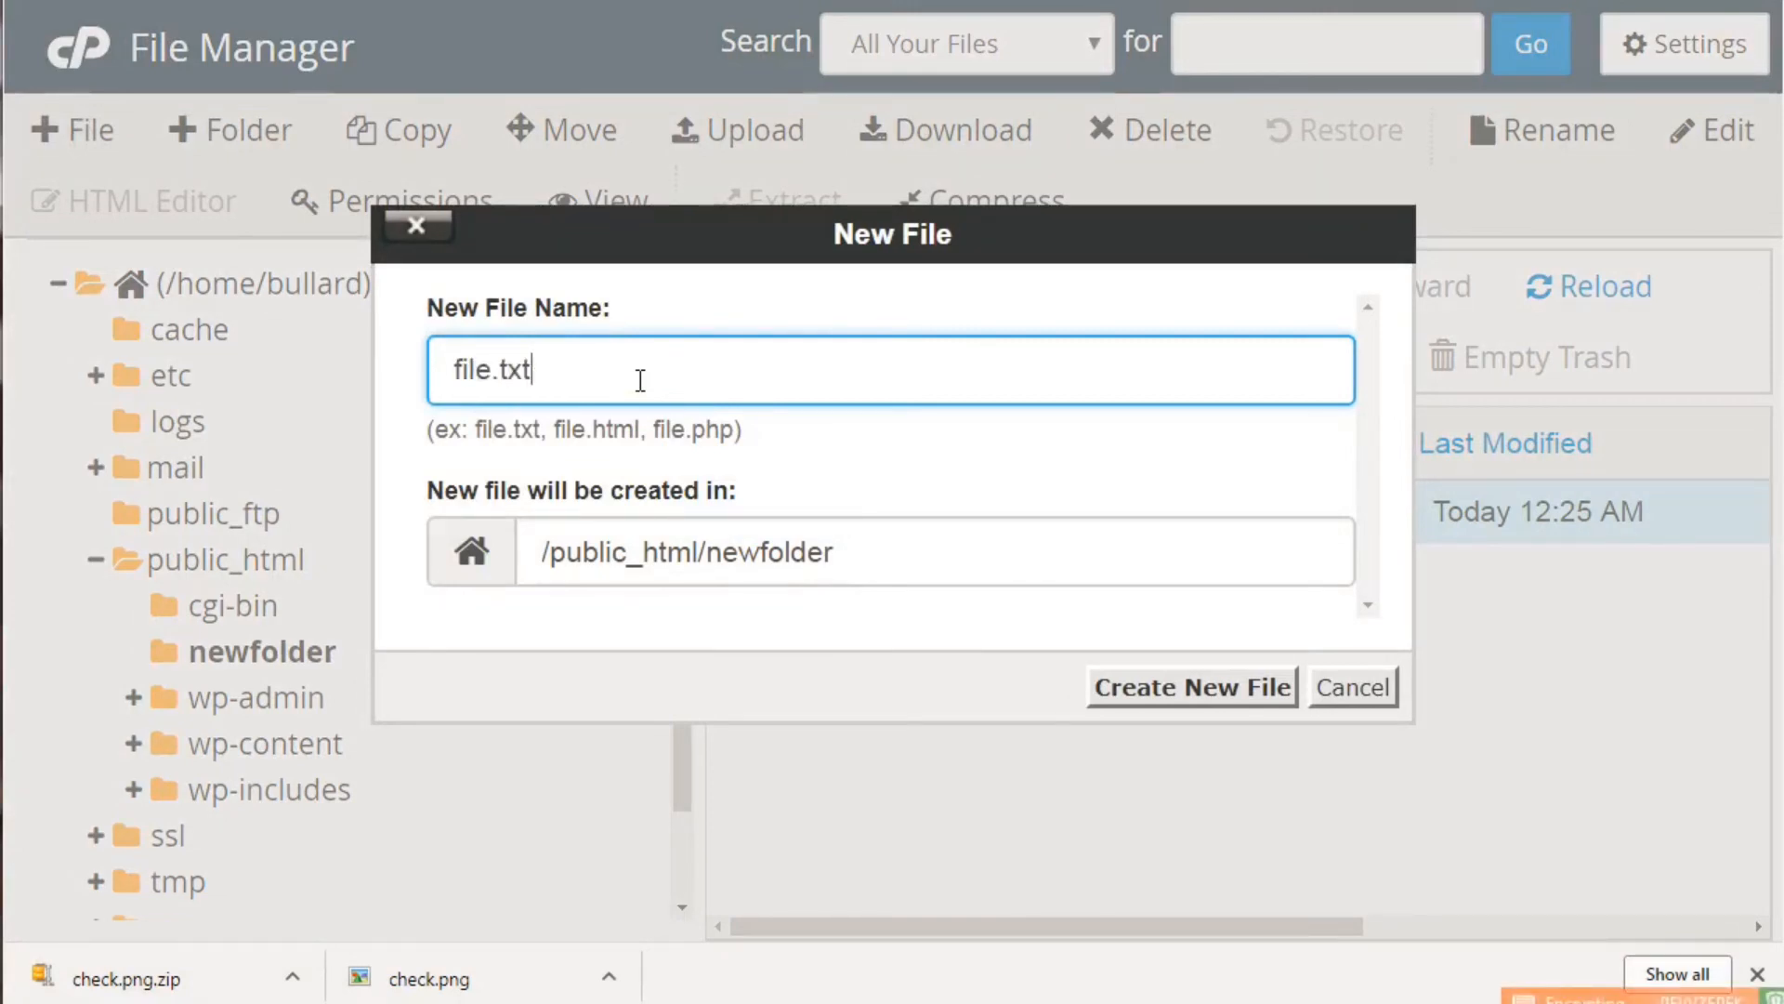
left_click(1213, 701)
left_click(1038, 581)
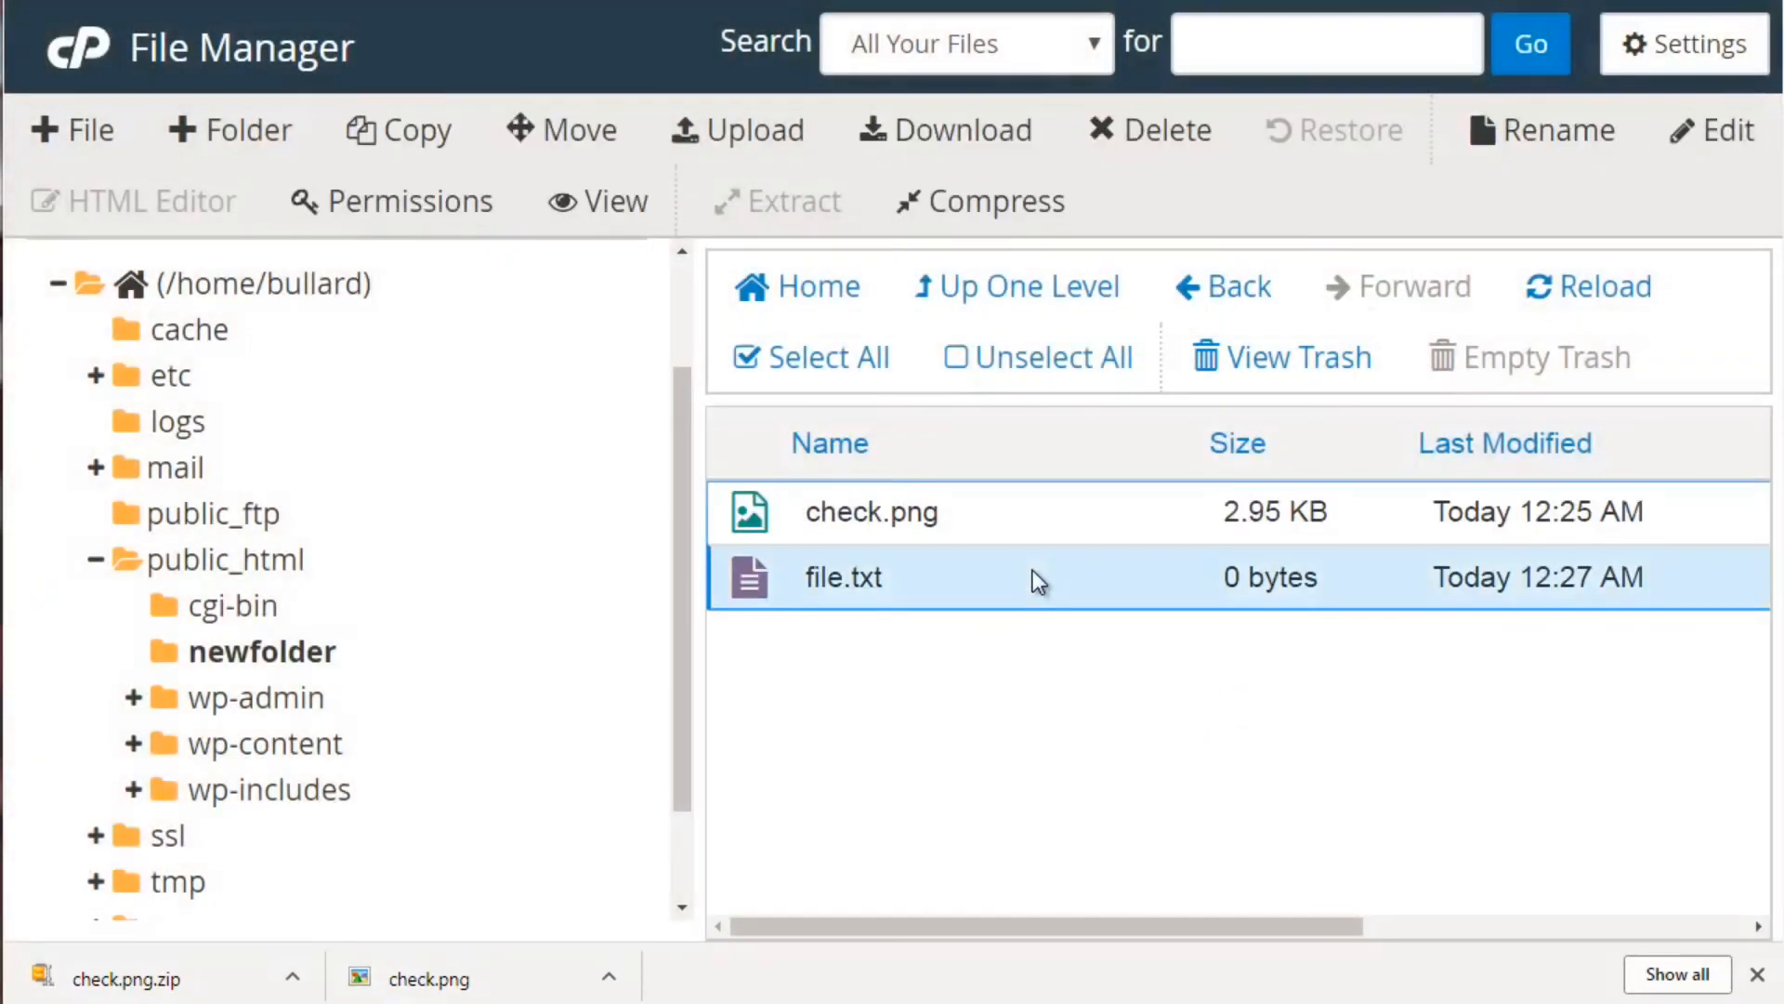
Open file.txt in the code editor, then close it back to the file list
left_click(1734, 136)
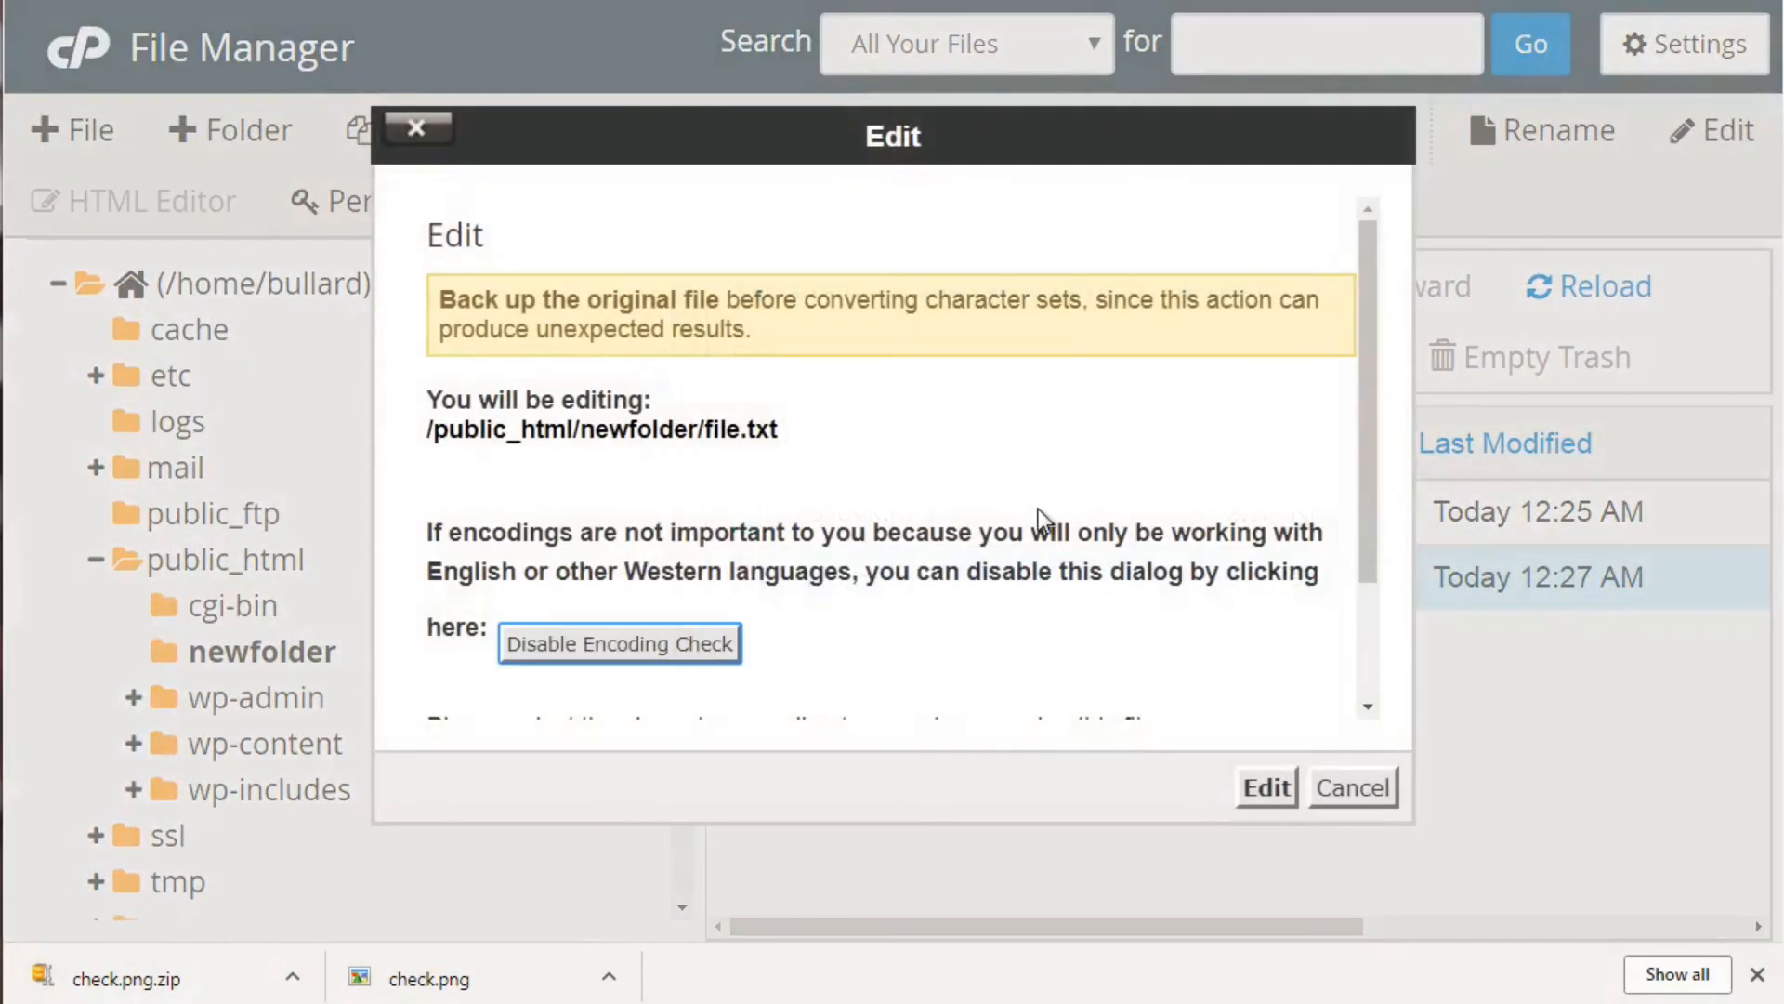
left_click(1263, 788)
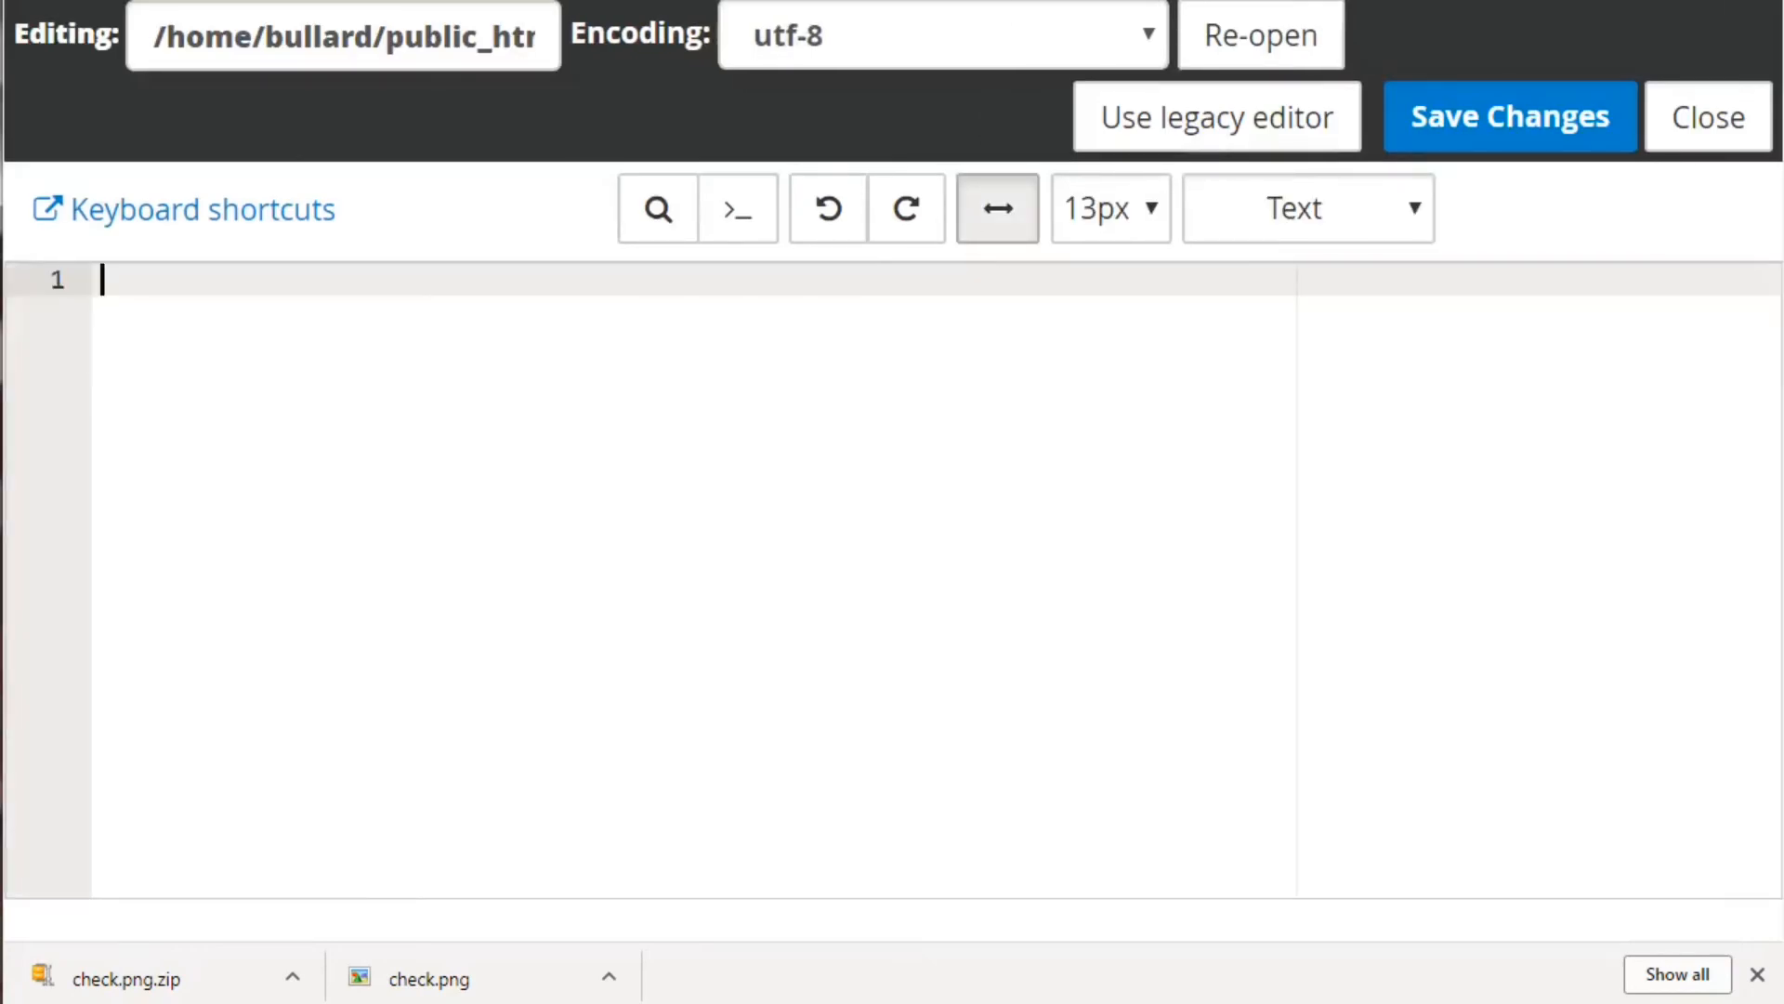
left_click(1062, 1)
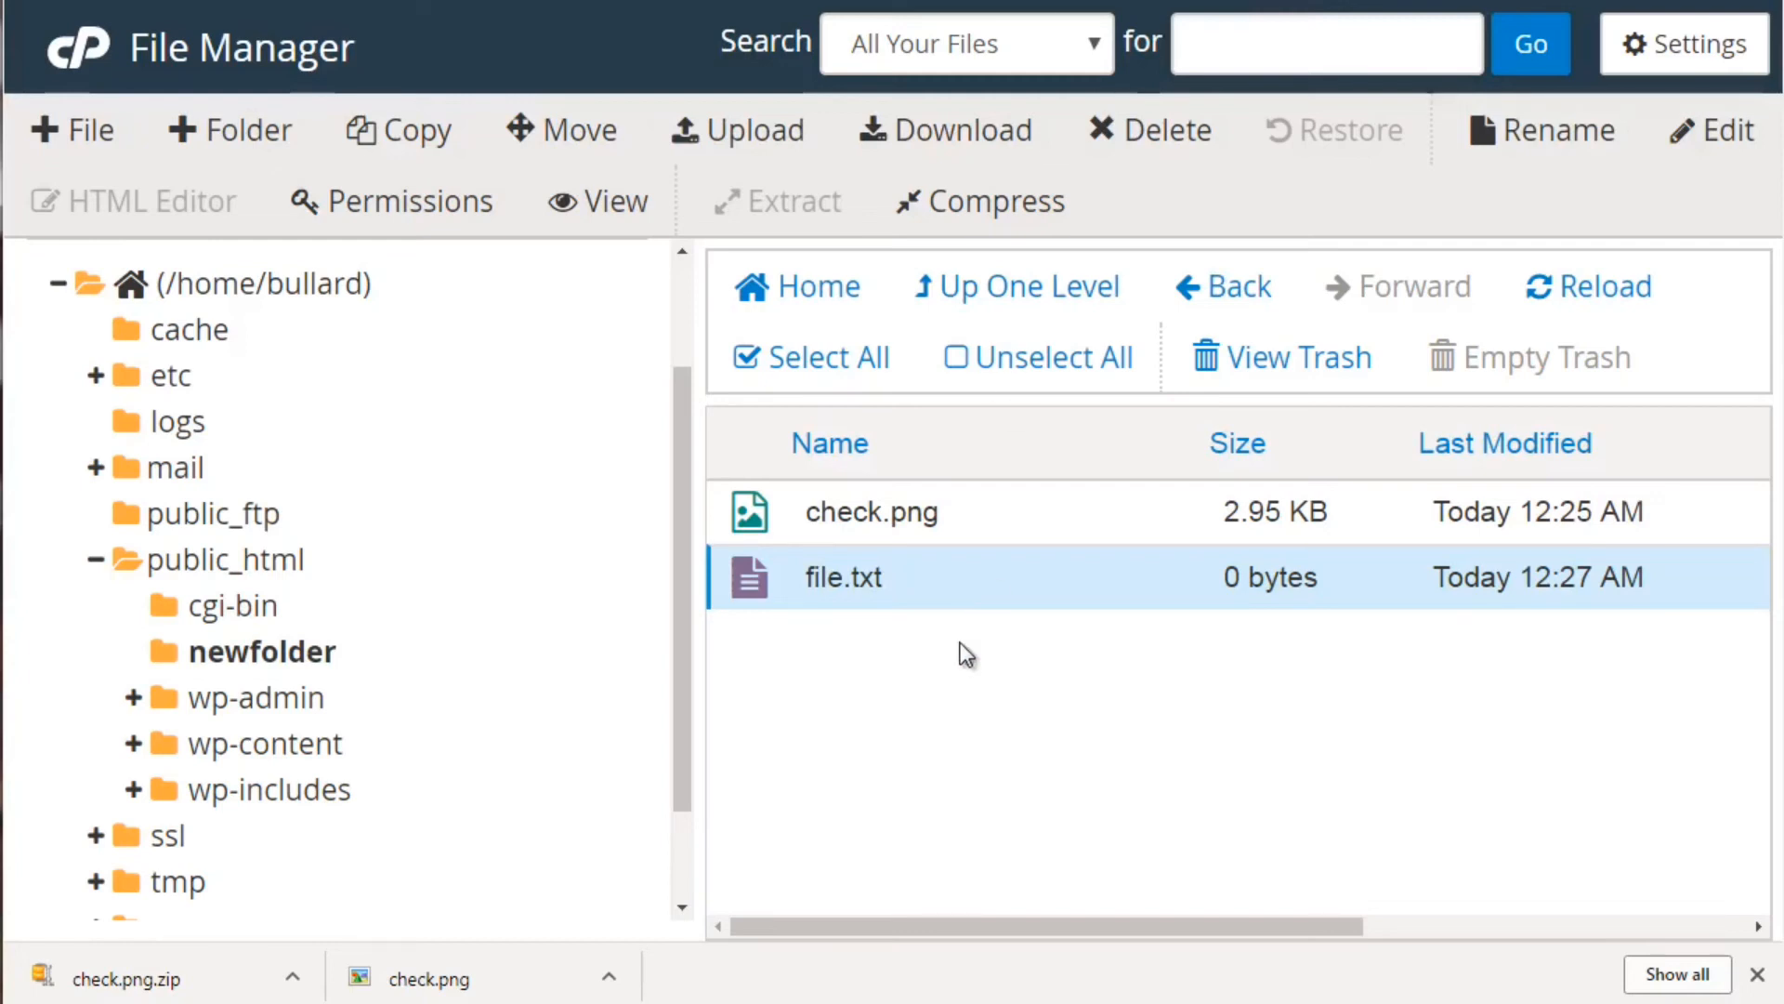
Start a new file in newfolder and name it file.html
left_click(93, 131)
type("f")
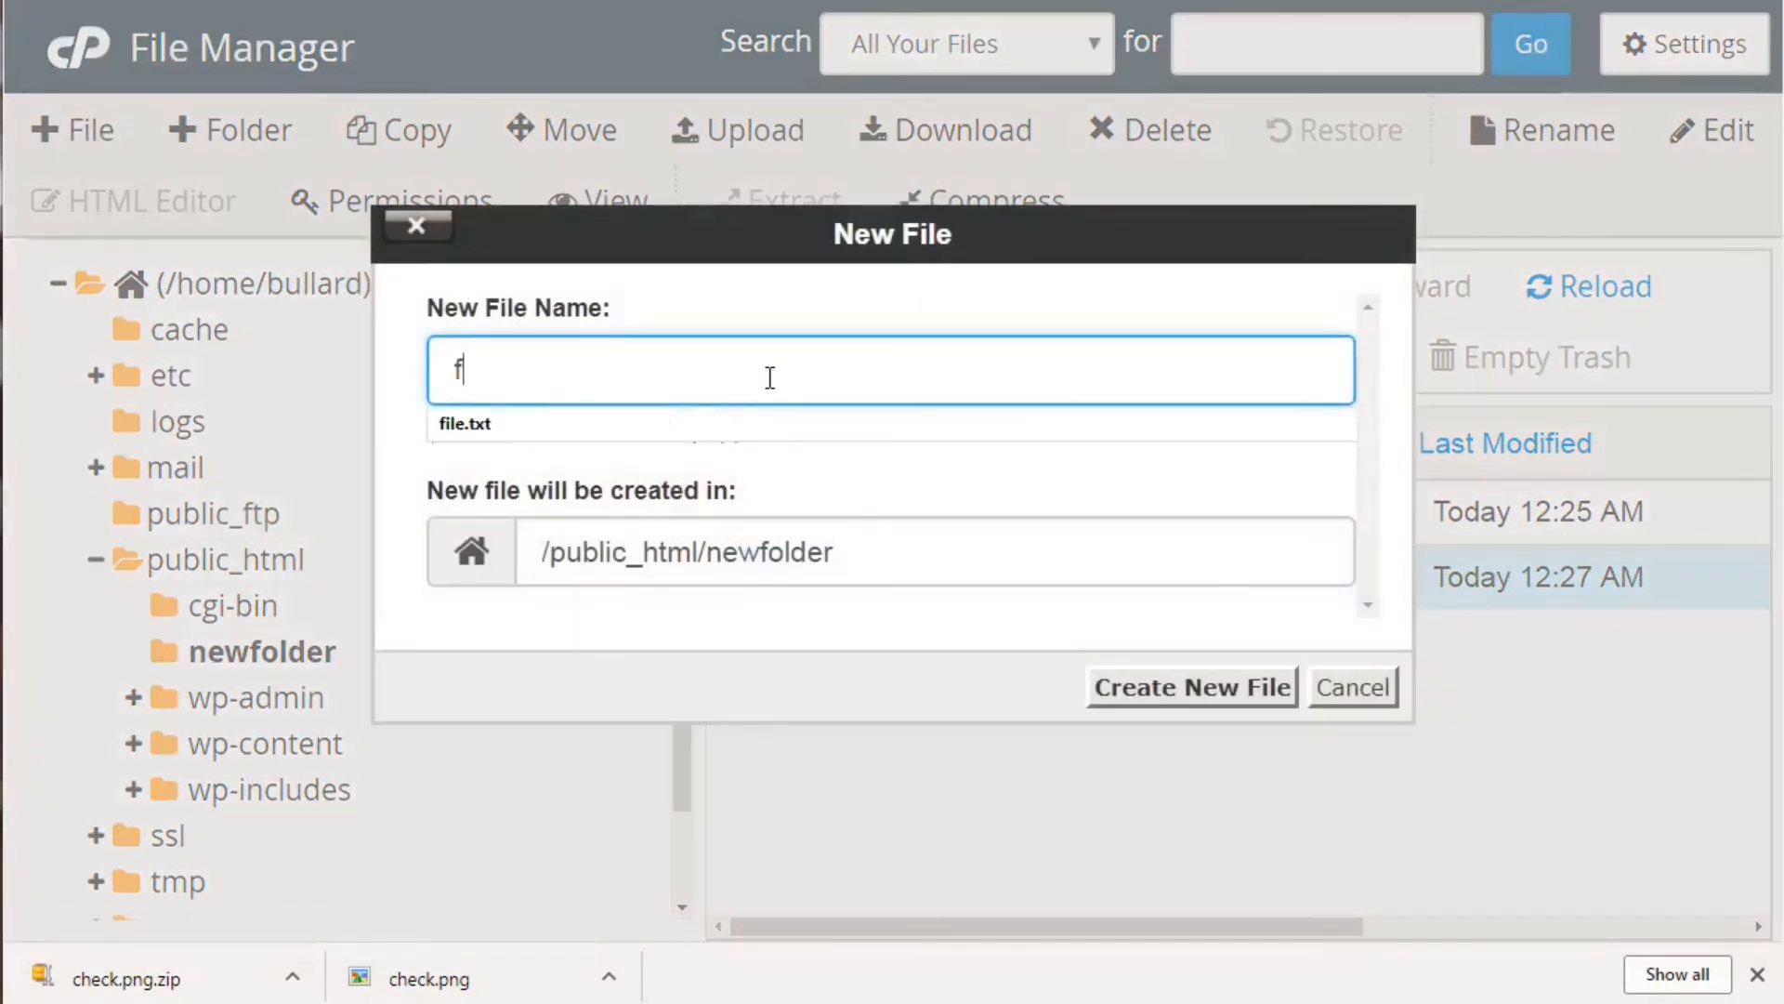
type("ile.ht")
key("BackSpace")
type("html")
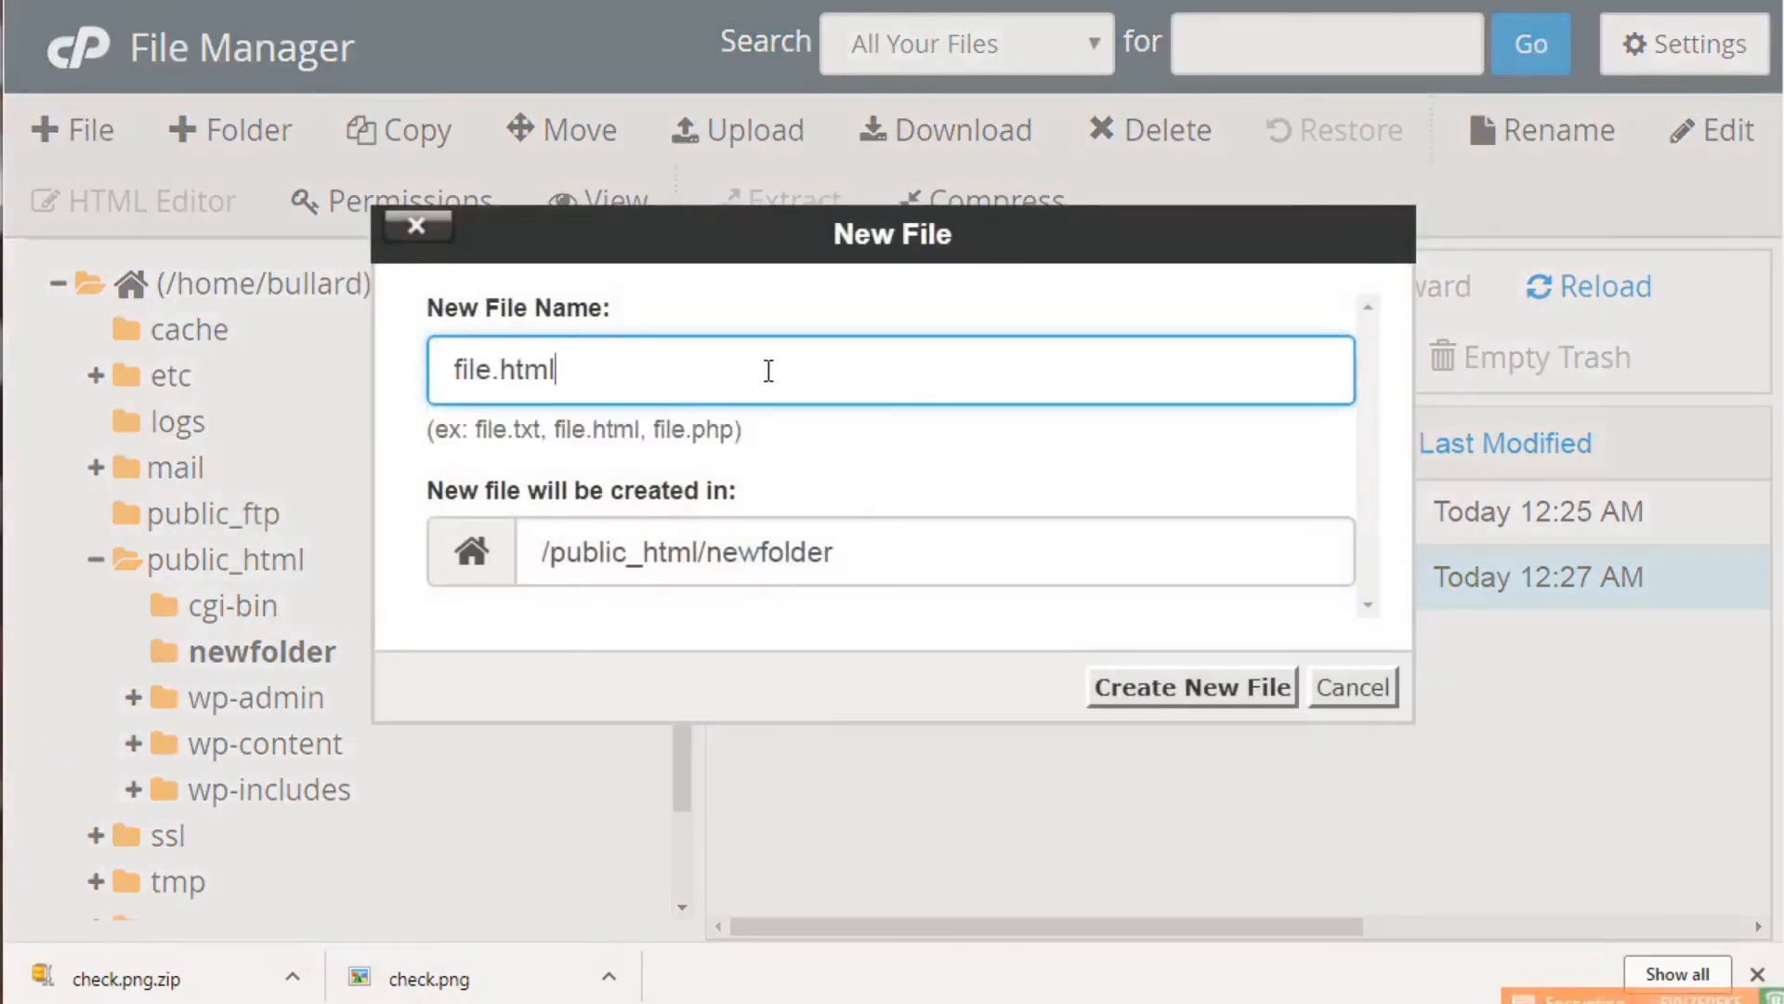
Create an empty file.html in newfolder, open it in the HTML Editor, then close the editor
left_click(1206, 690)
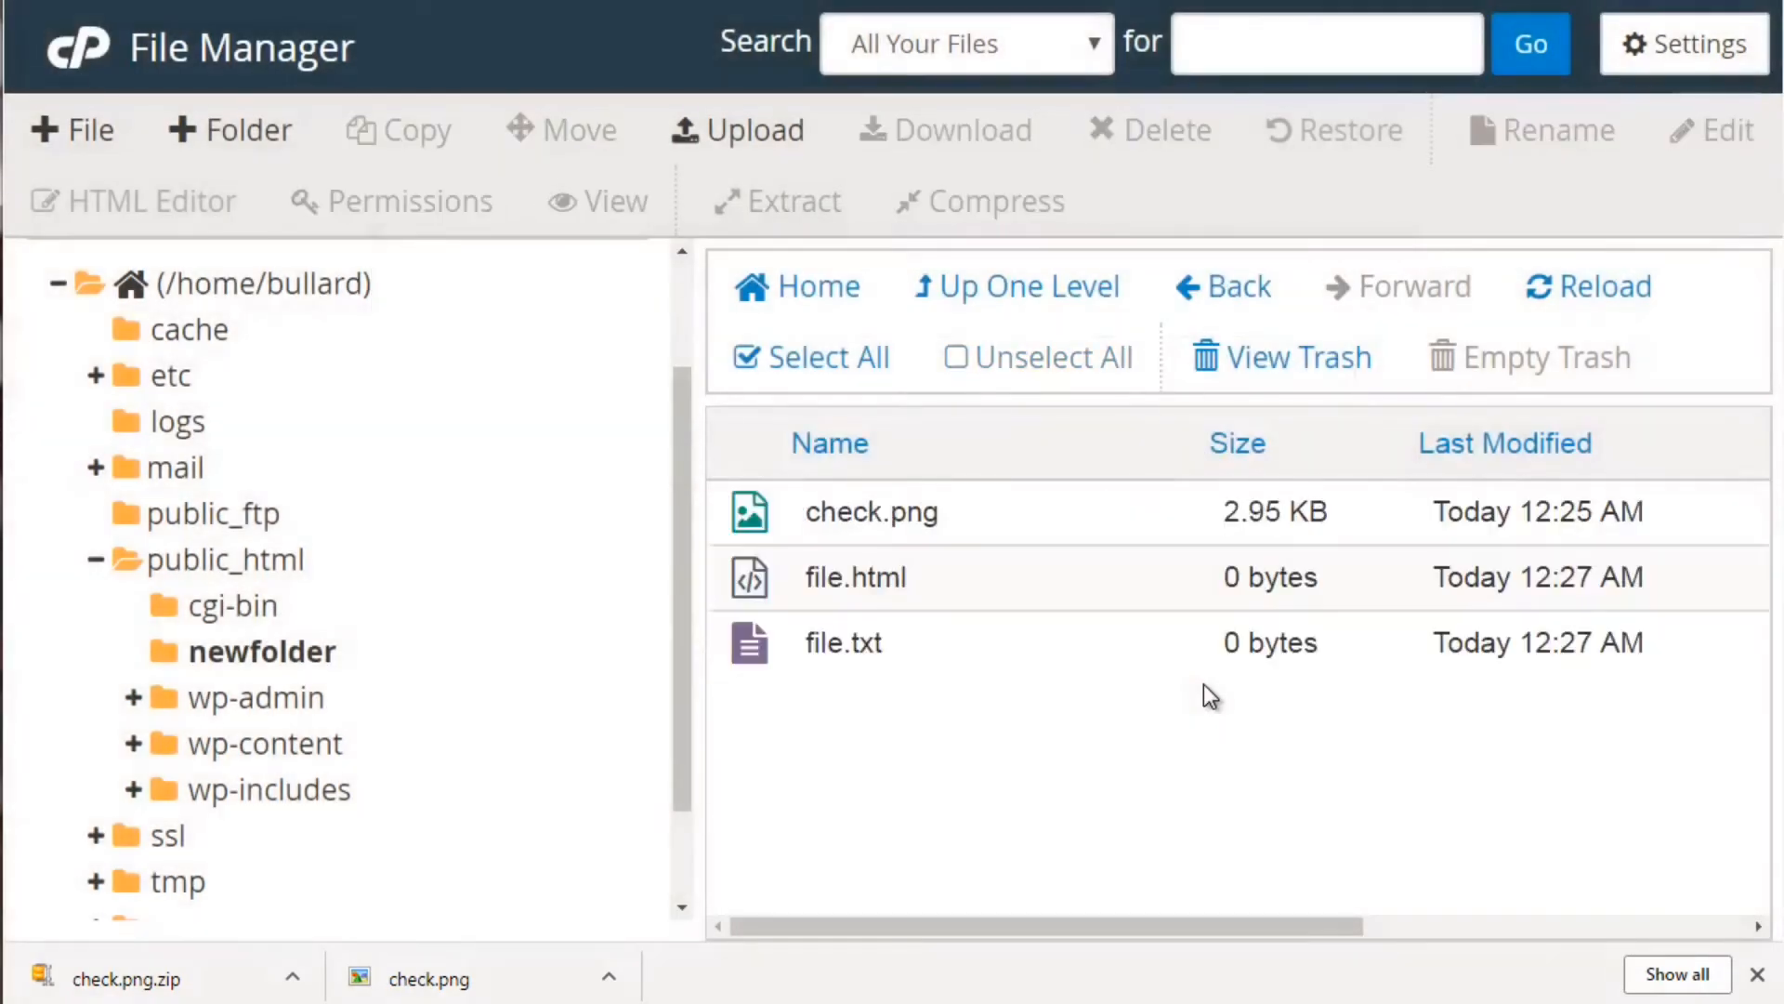
left_click(1165, 599)
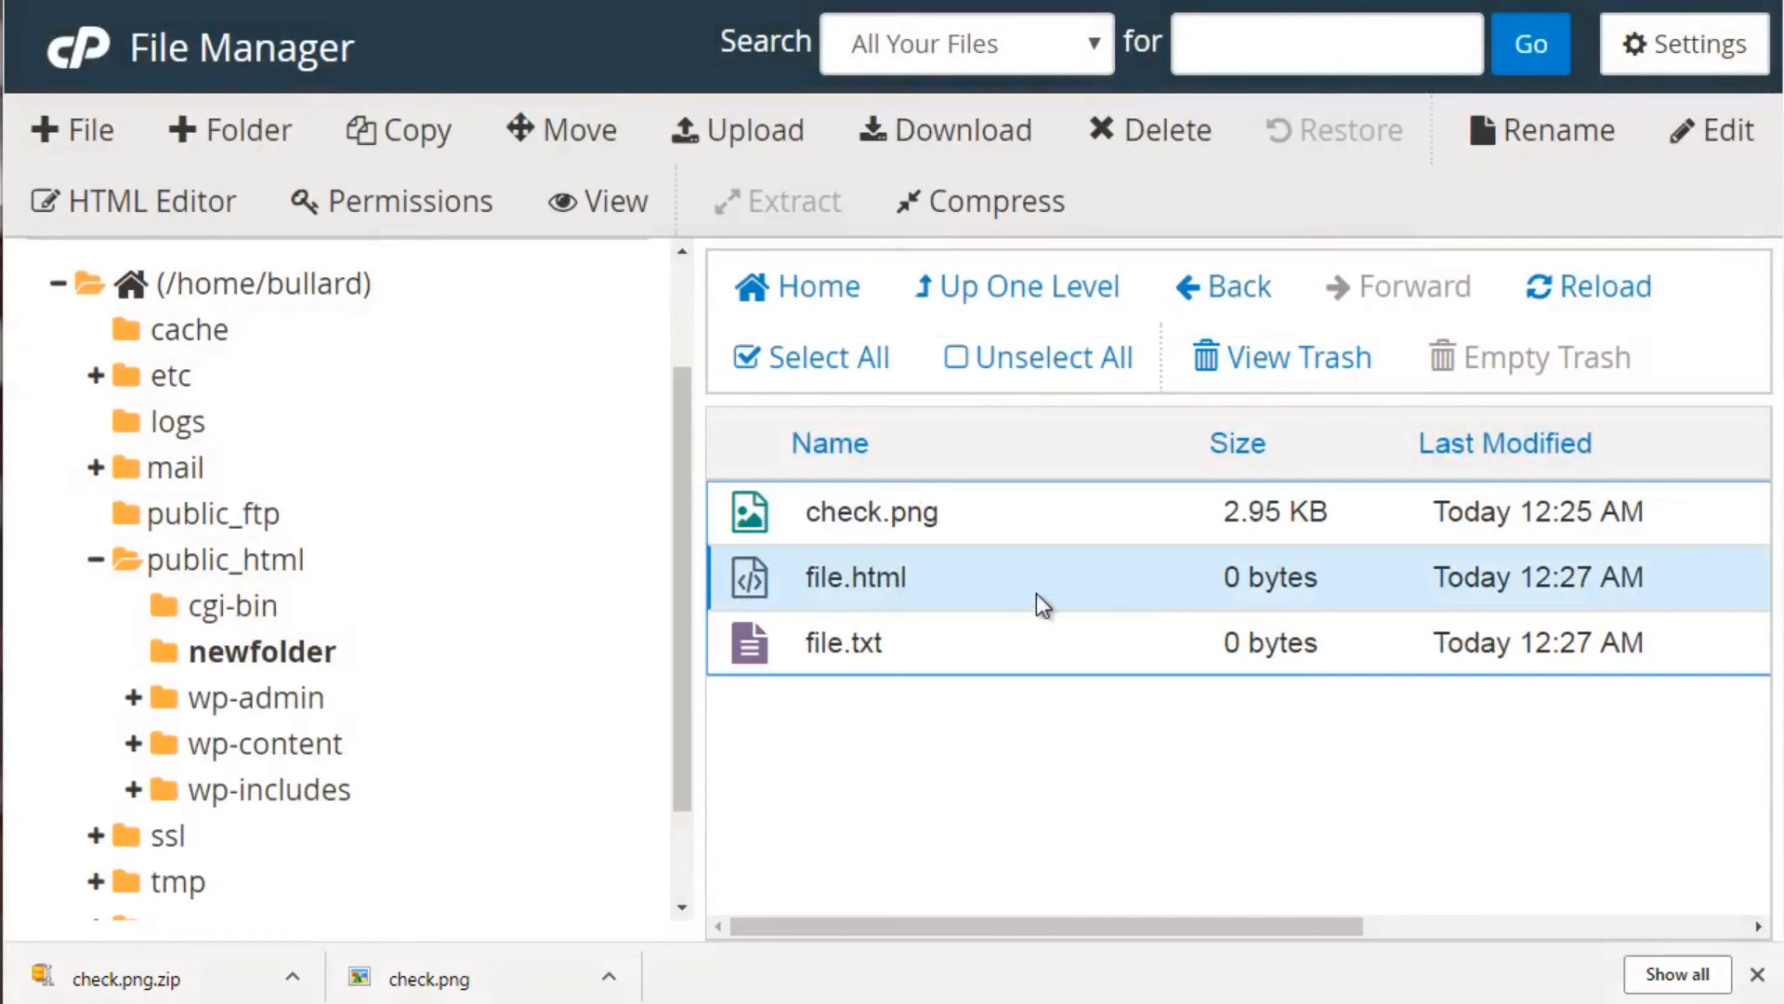
left_click(214, 203)
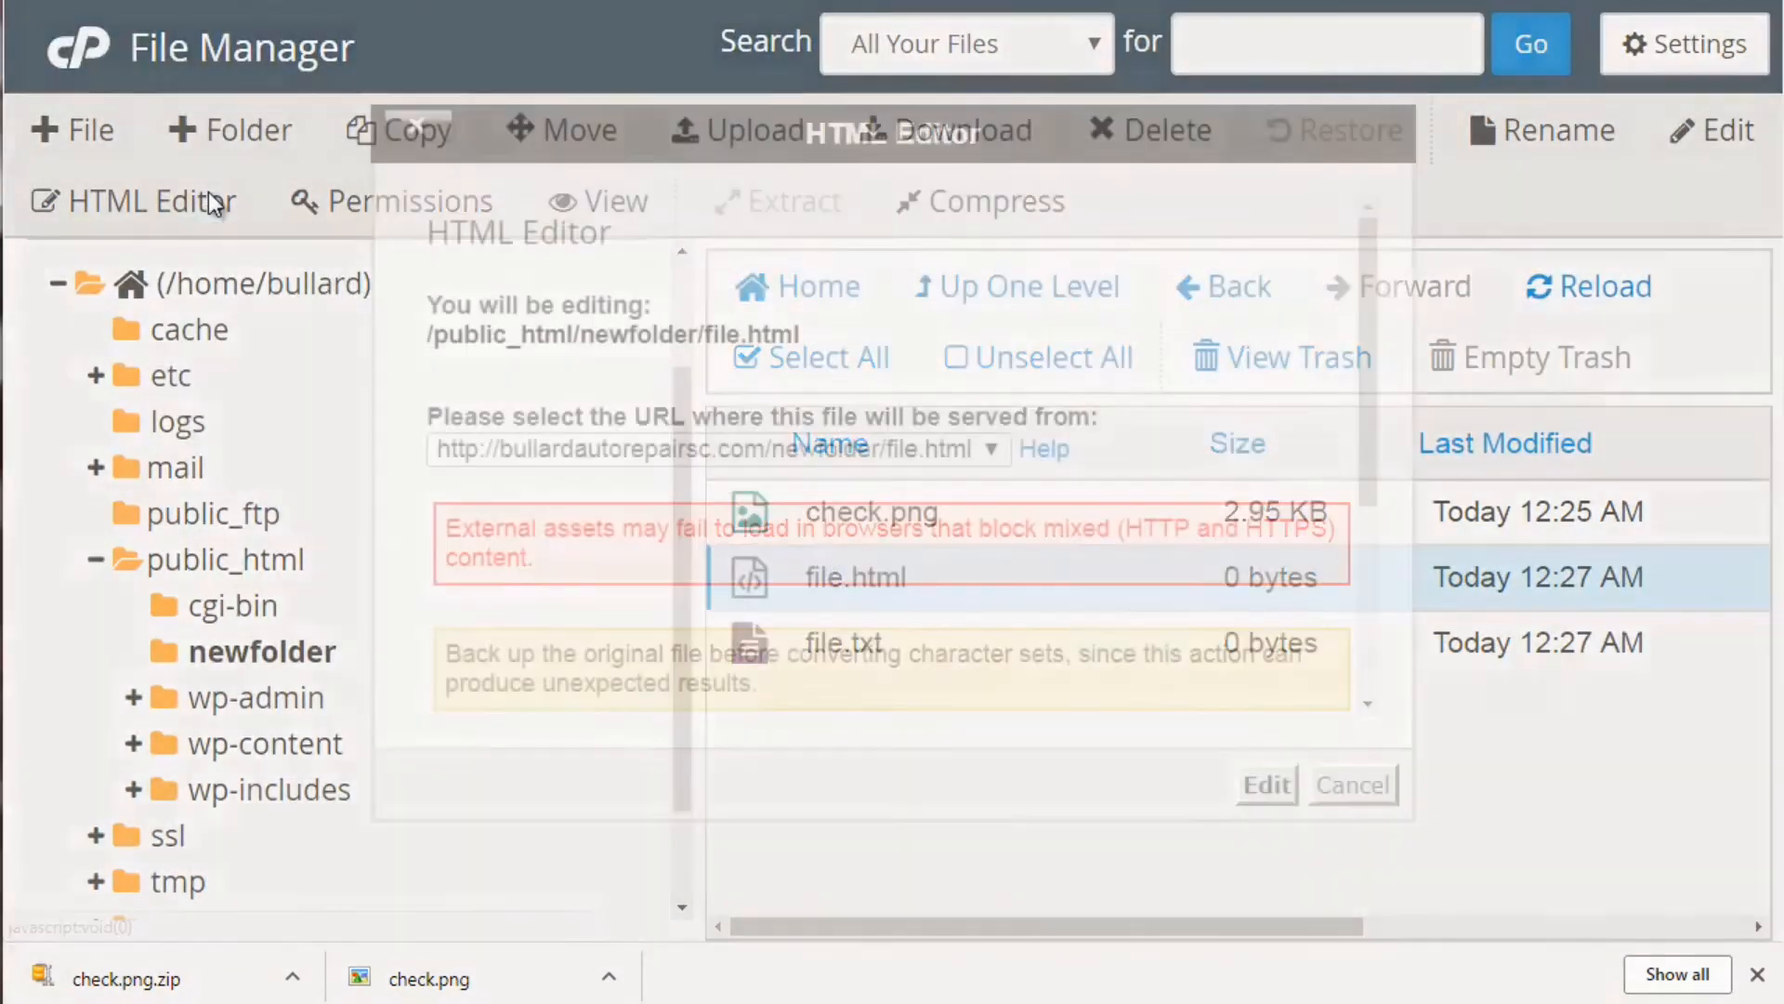
left_click(1268, 785)
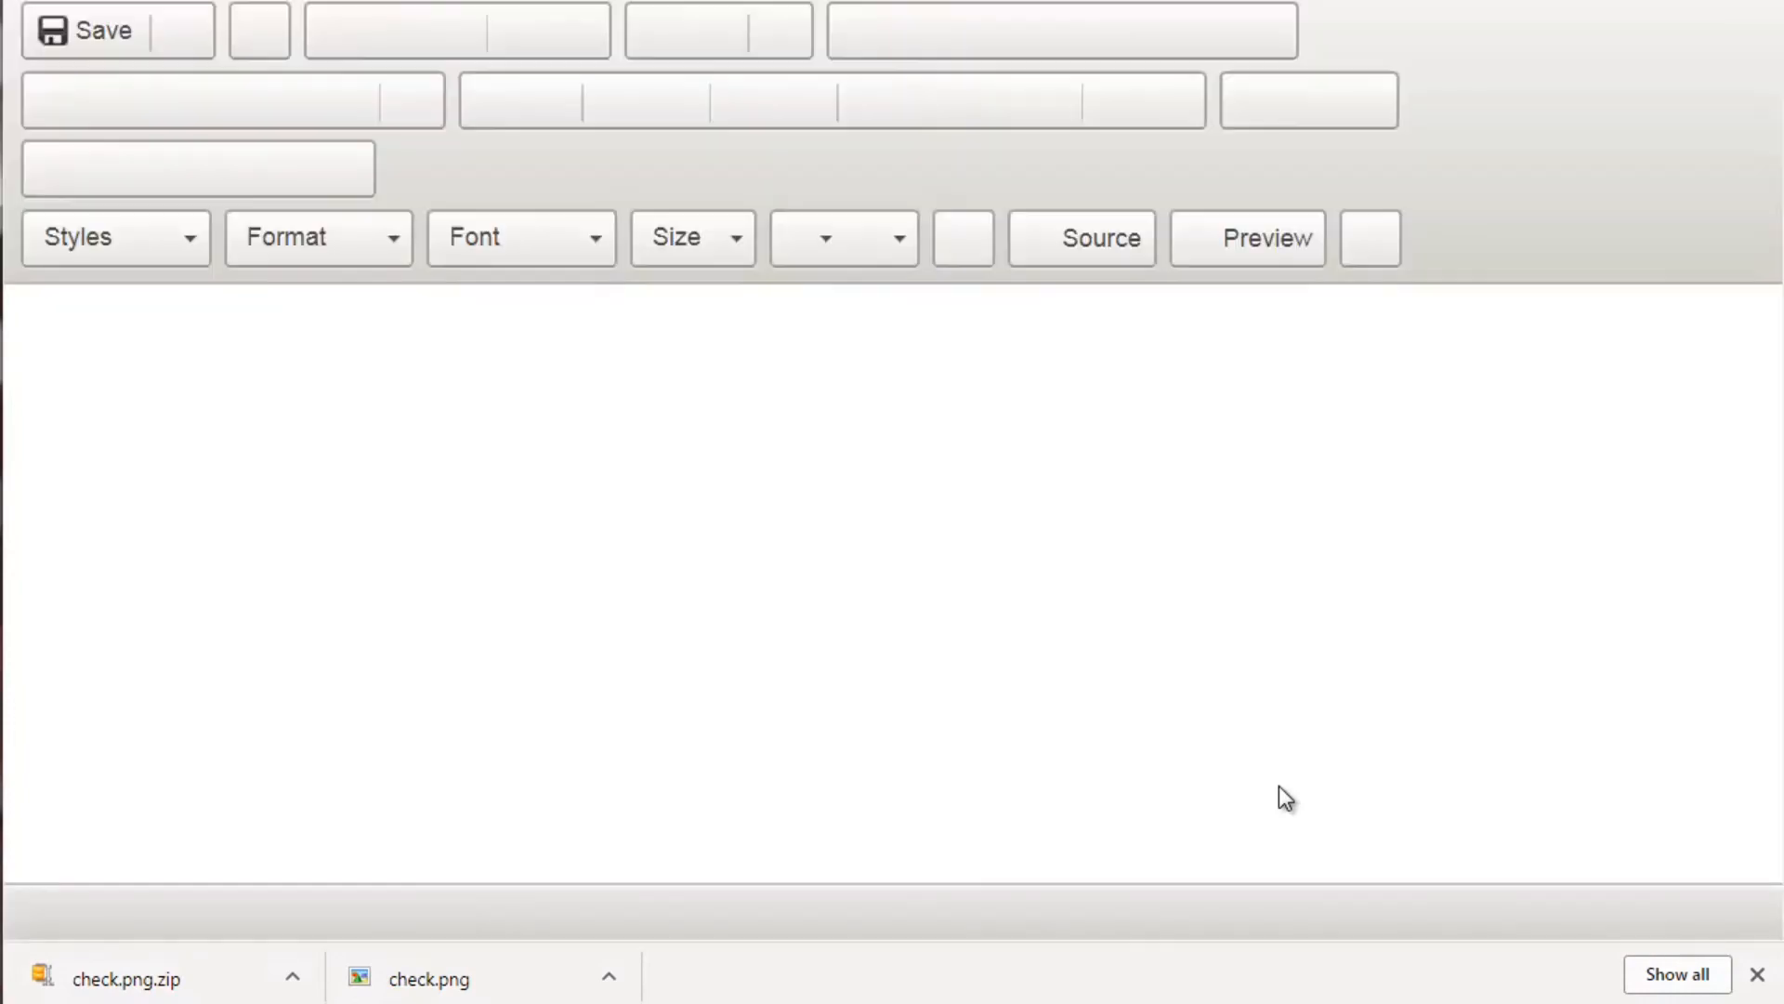
left_click(663, 485)
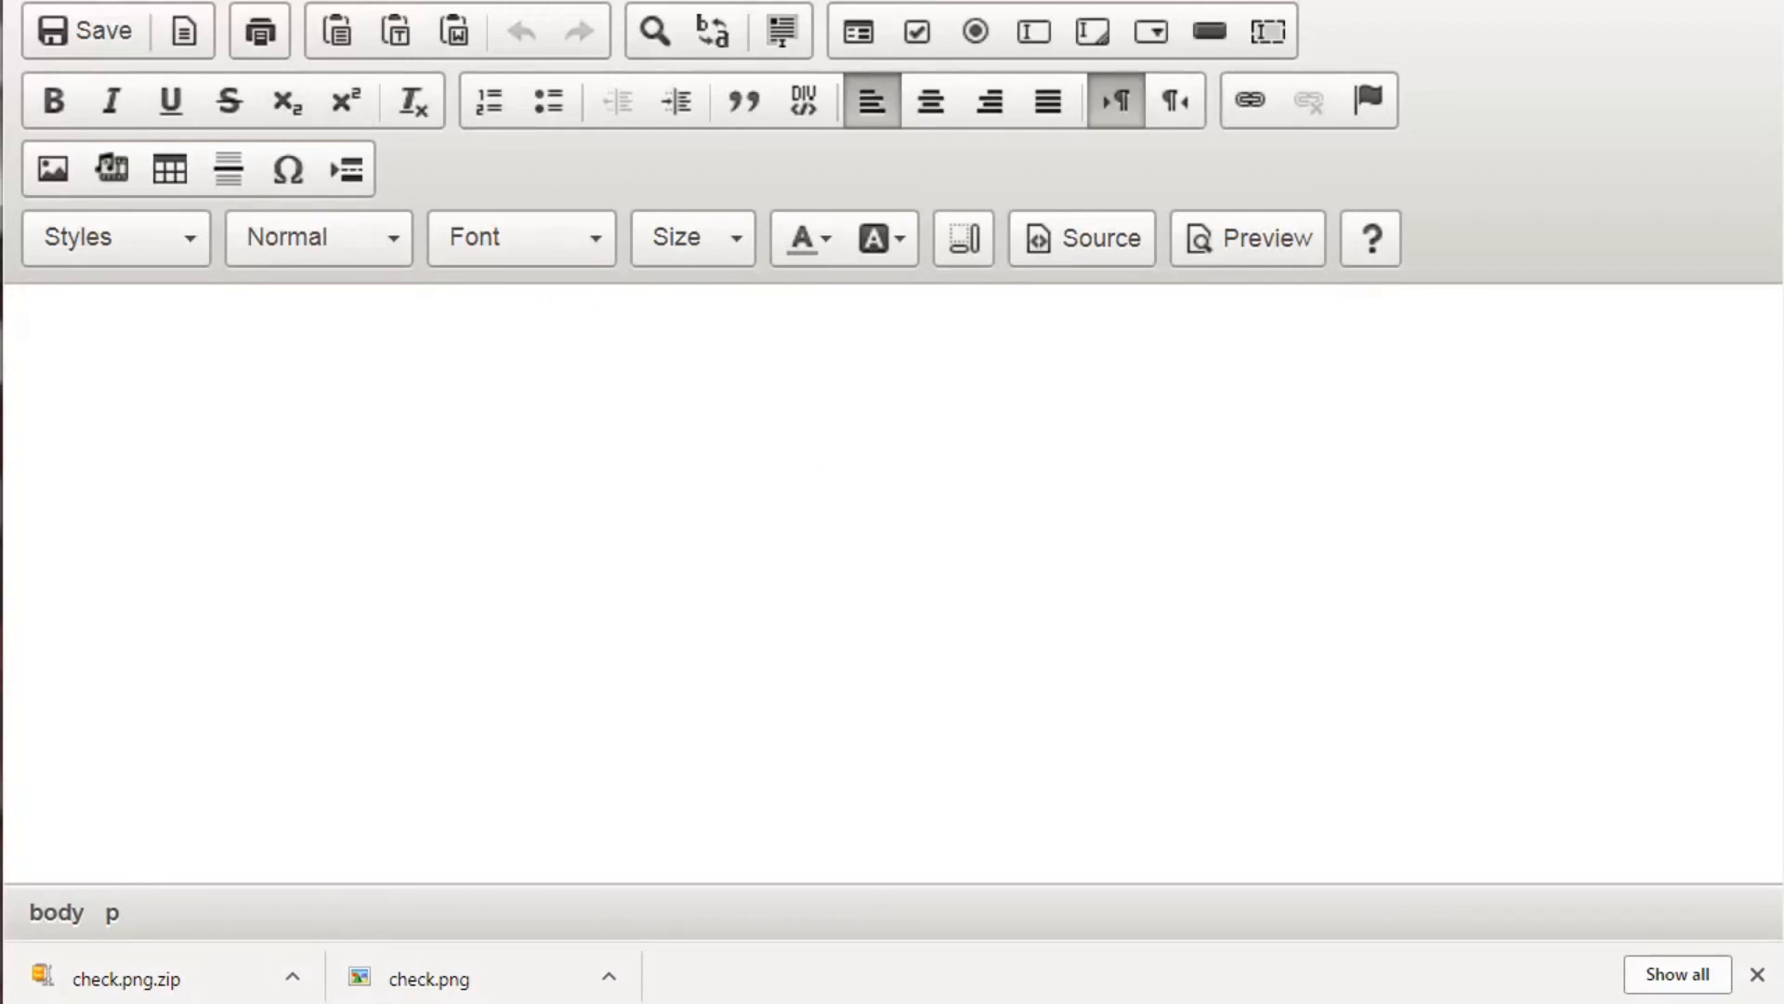
key("ctrl+w")
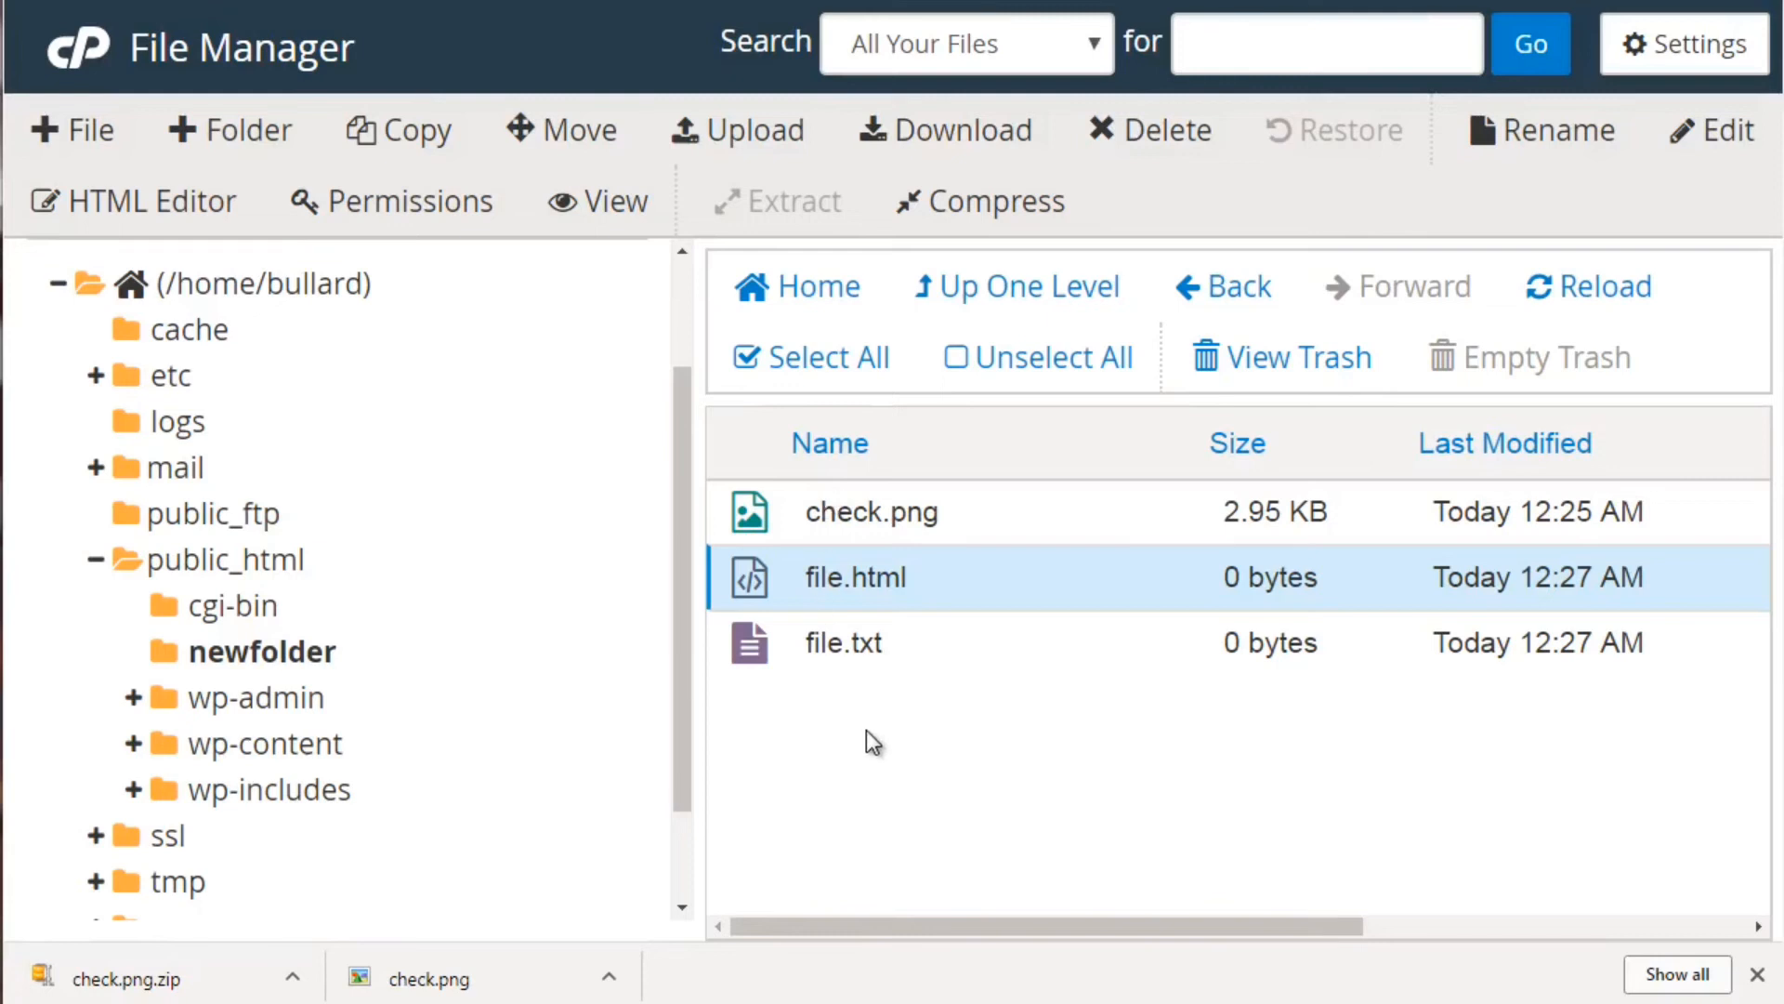
Review file.html's 644 permissions and cancel without changing them
left_click(468, 204)
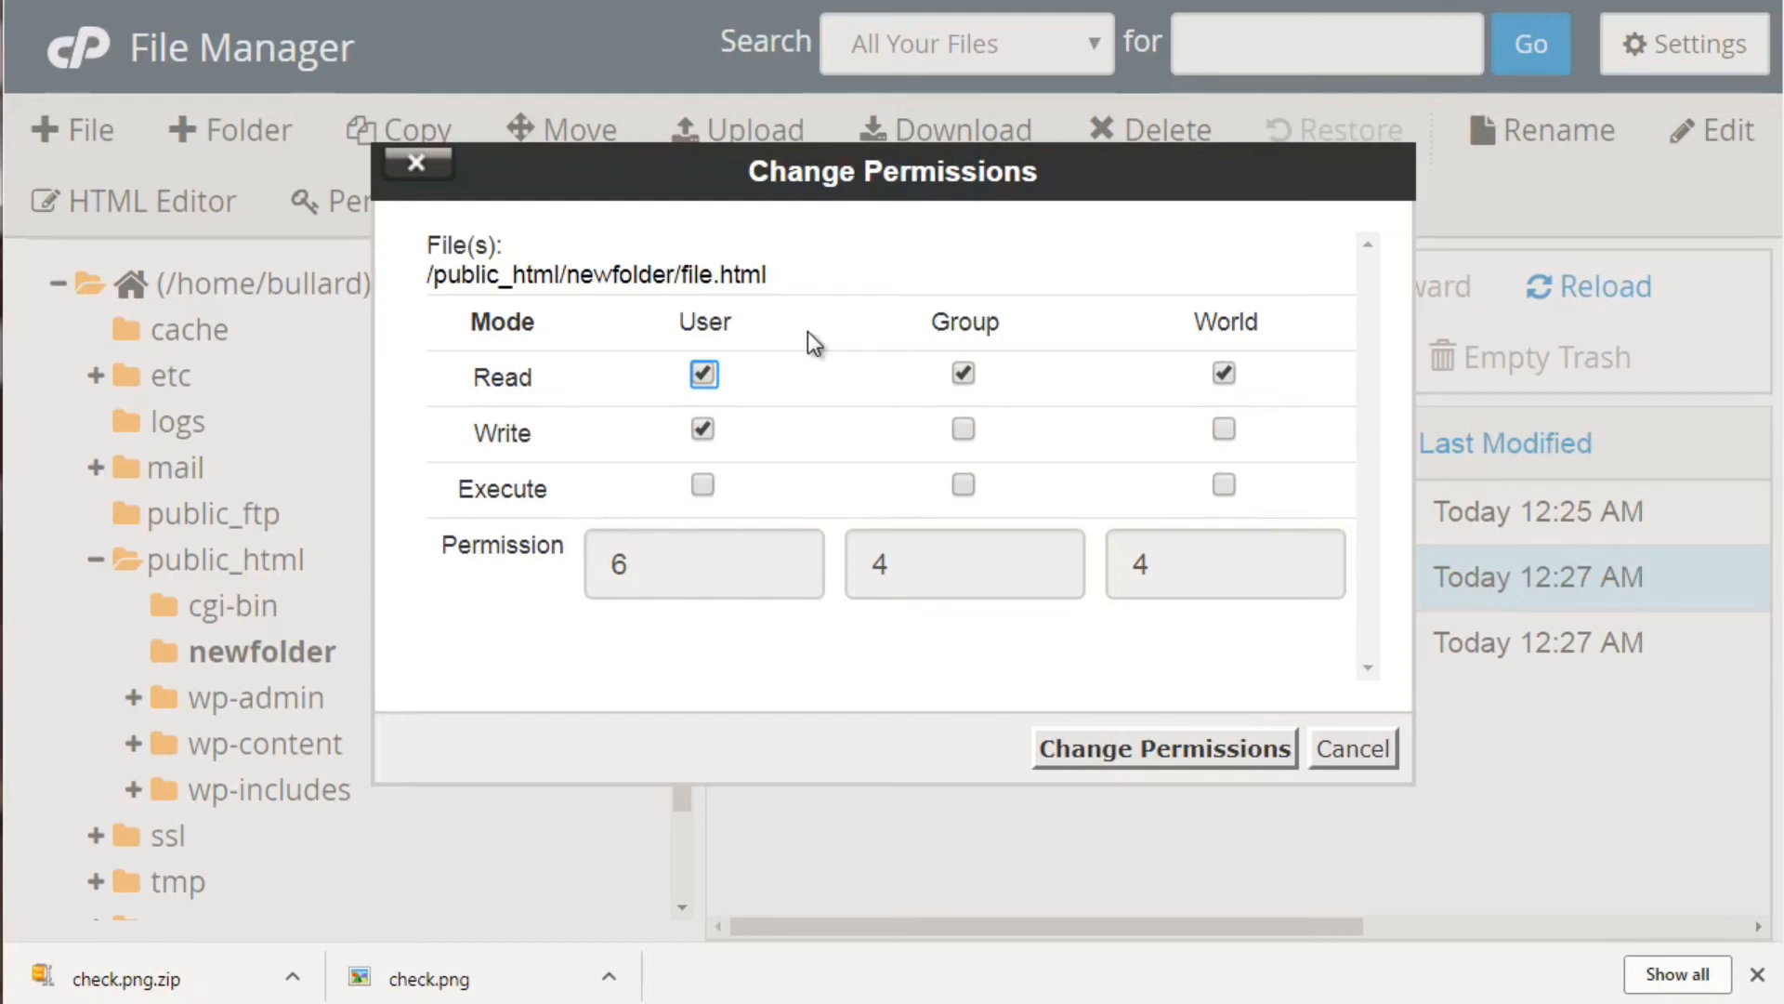
left_click(1349, 758)
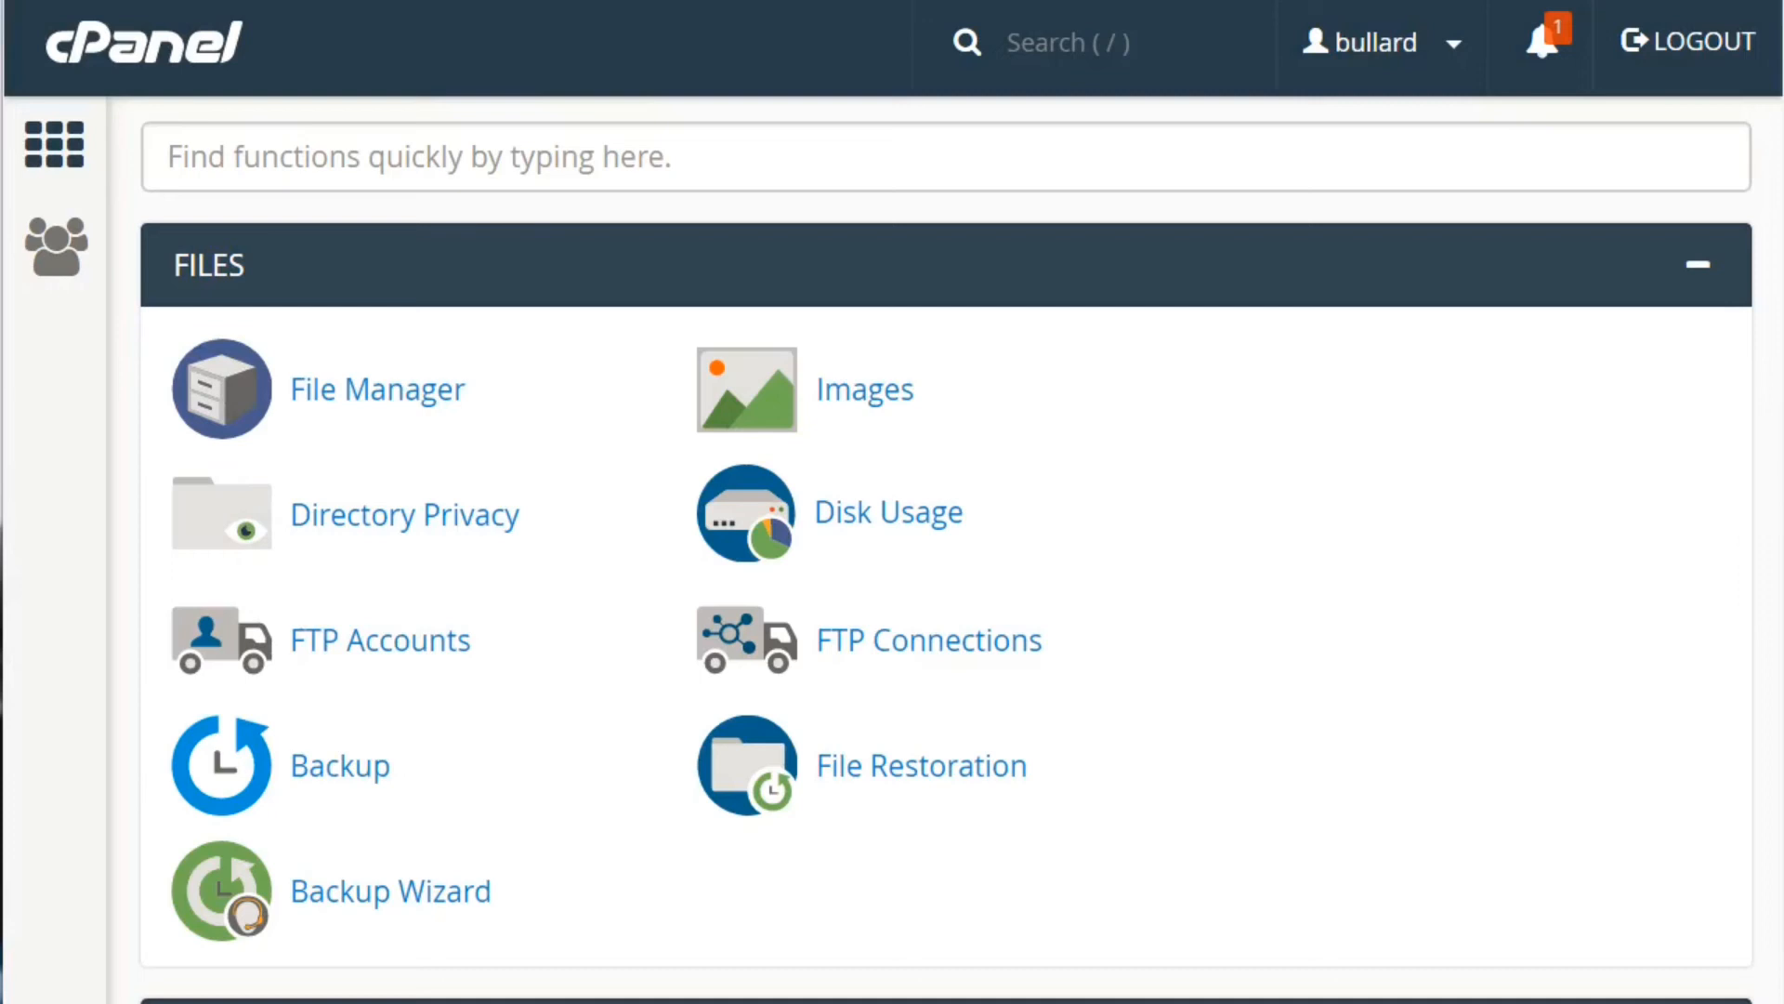
Open Email Filters from the Email tools section, then go back to the tools list
scroll(946, 549, "down", 15)
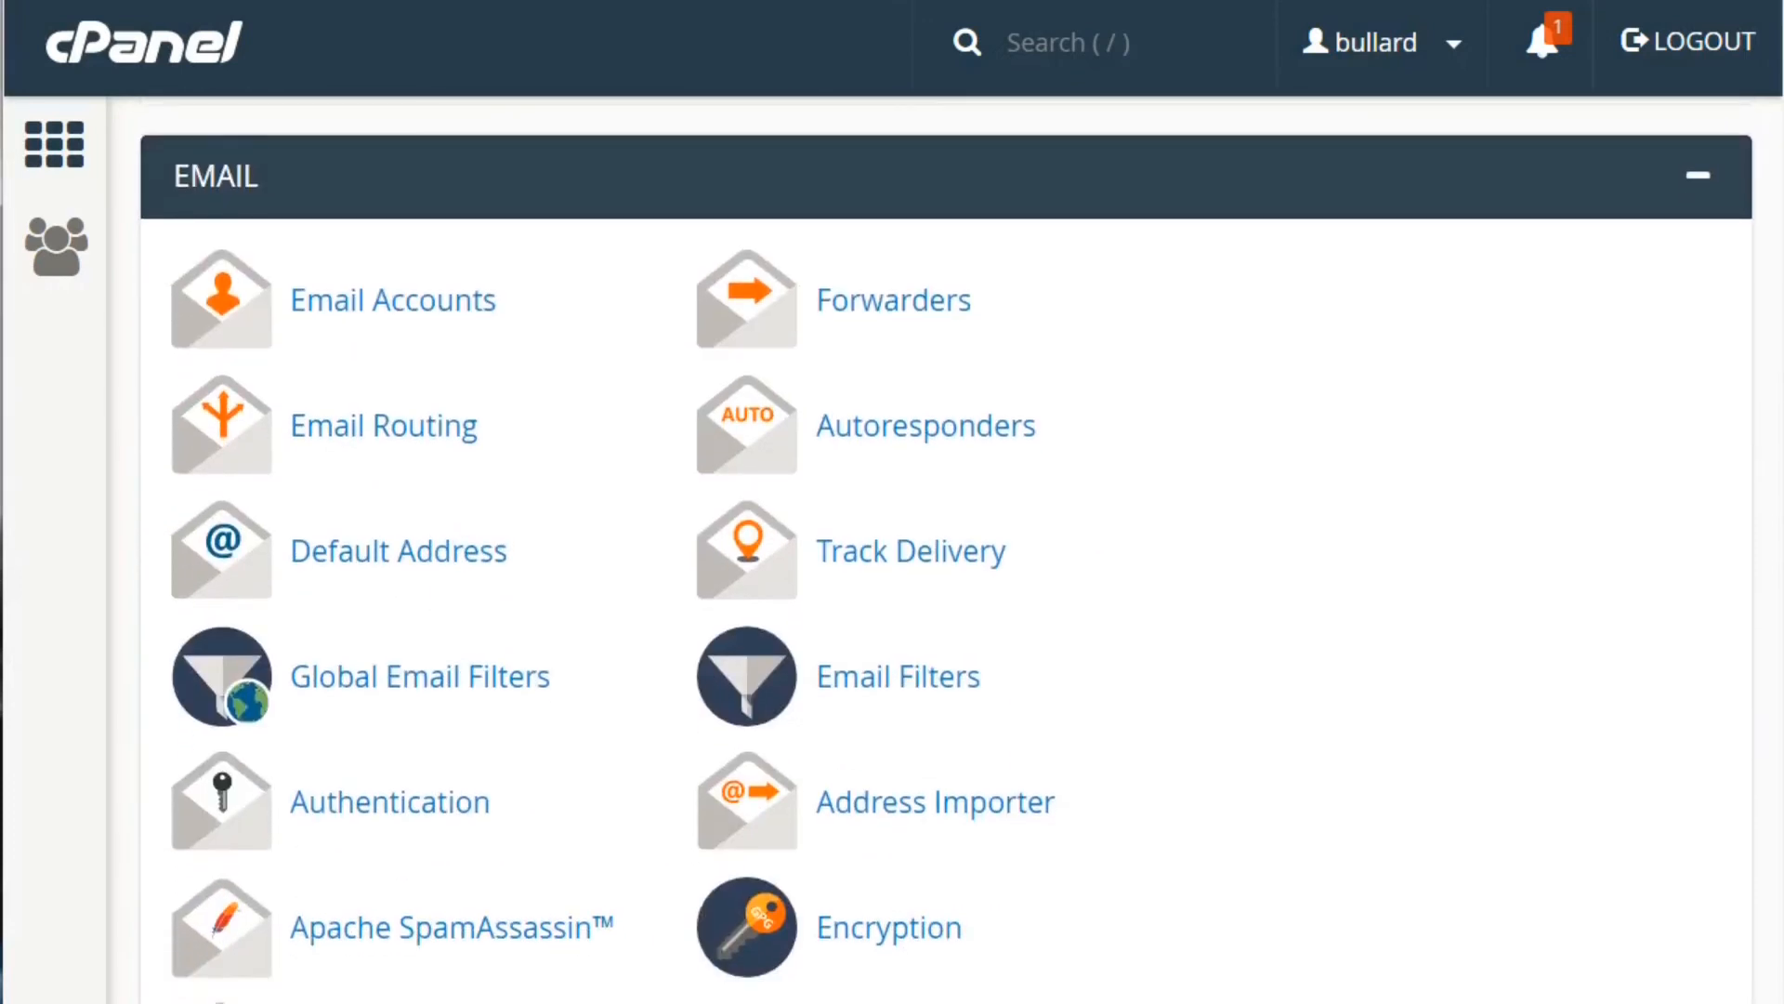
scroll(946, 549, "down", 1)
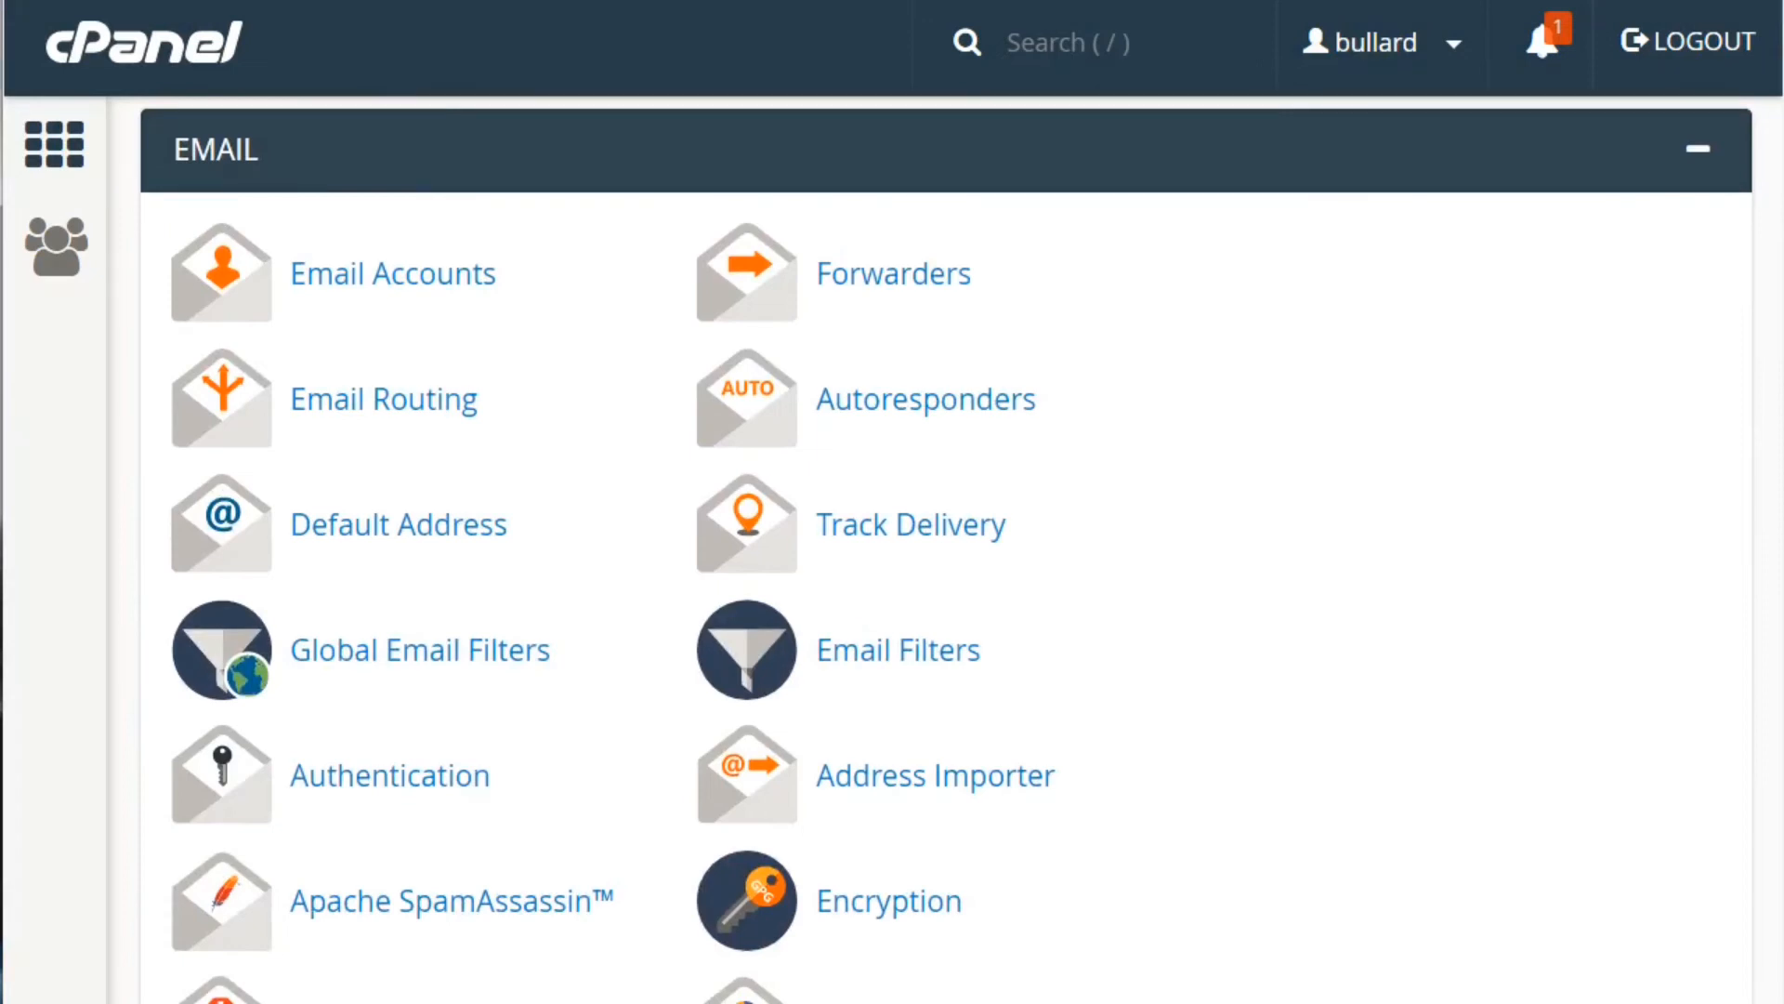
scroll(946, 549, "down", 2)
scroll(946, 550, "up", 1)
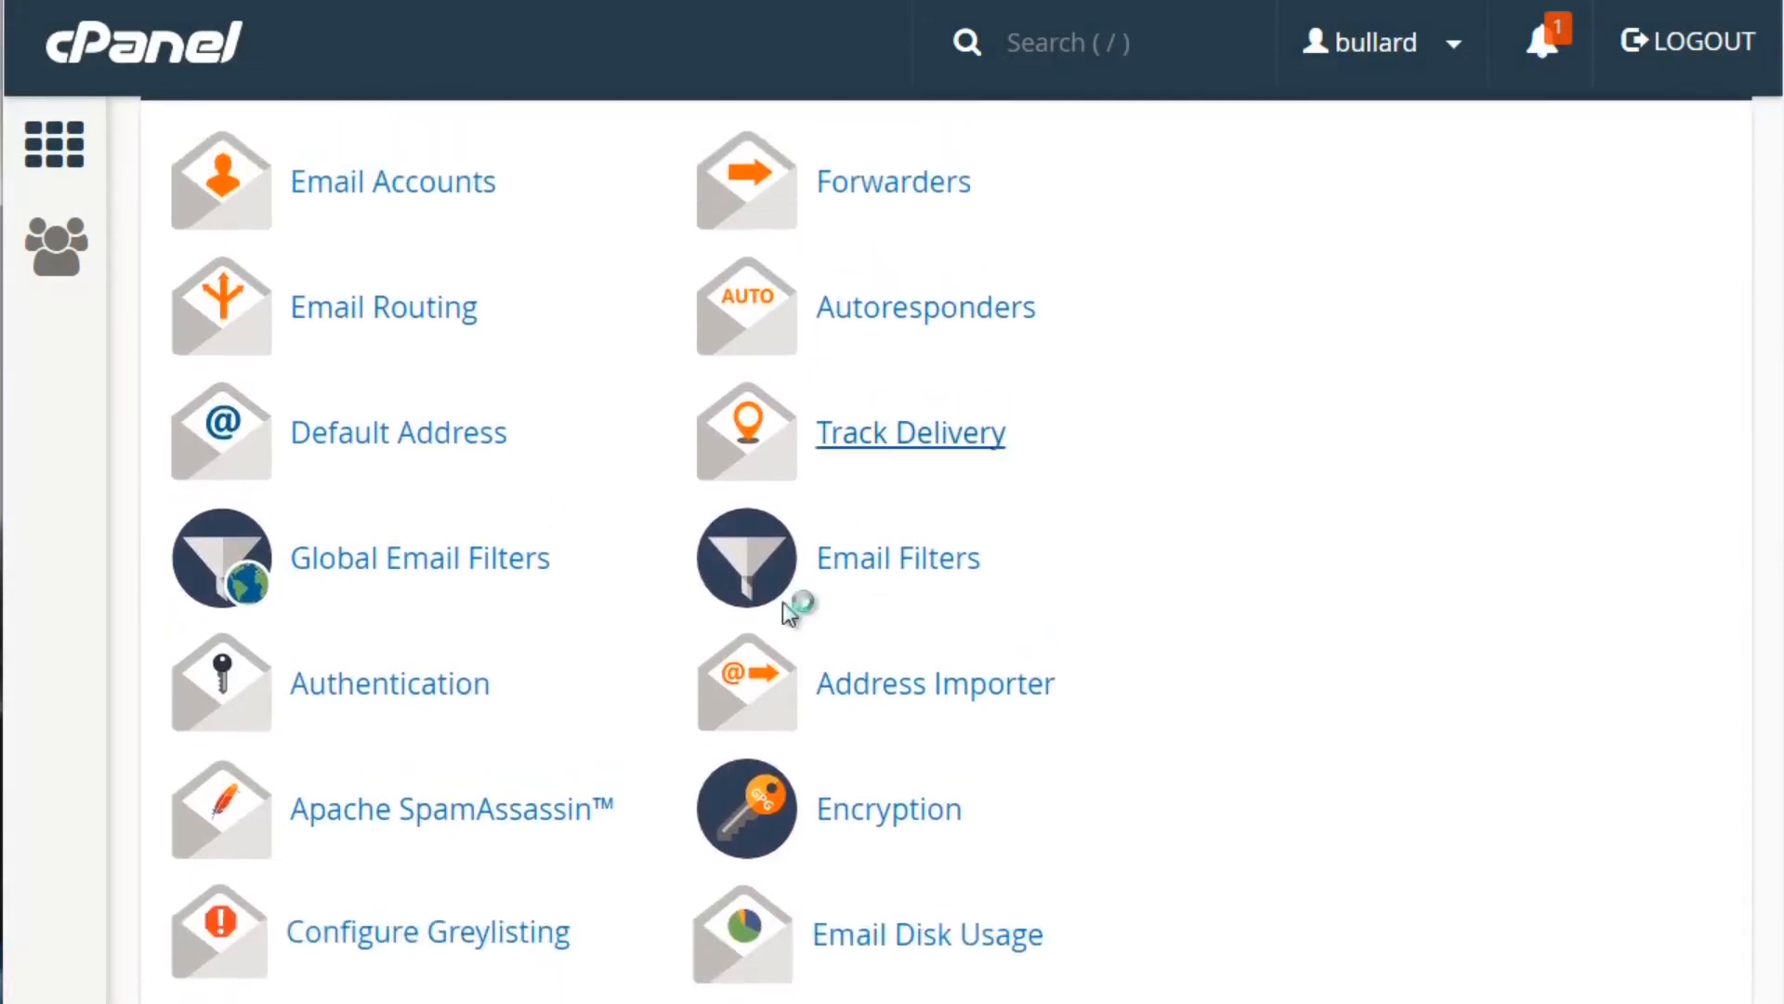
right_click(489, 830)
left_click(1068, 576)
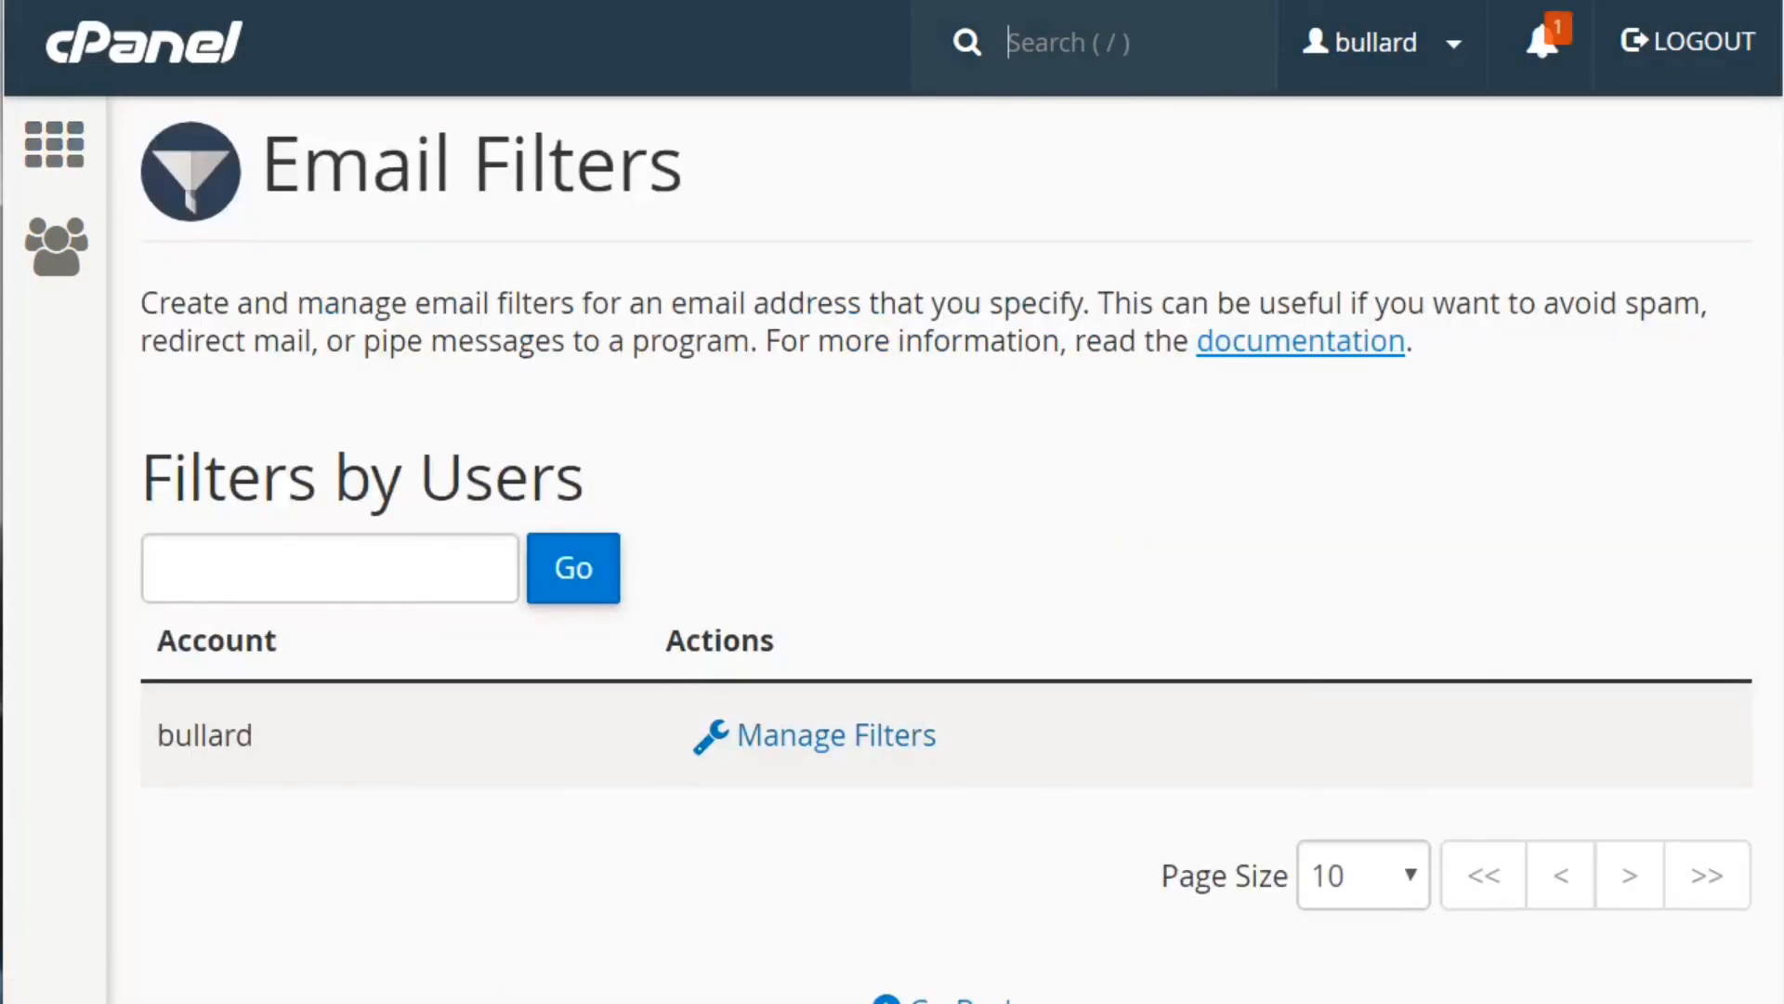
key("alt+Left")
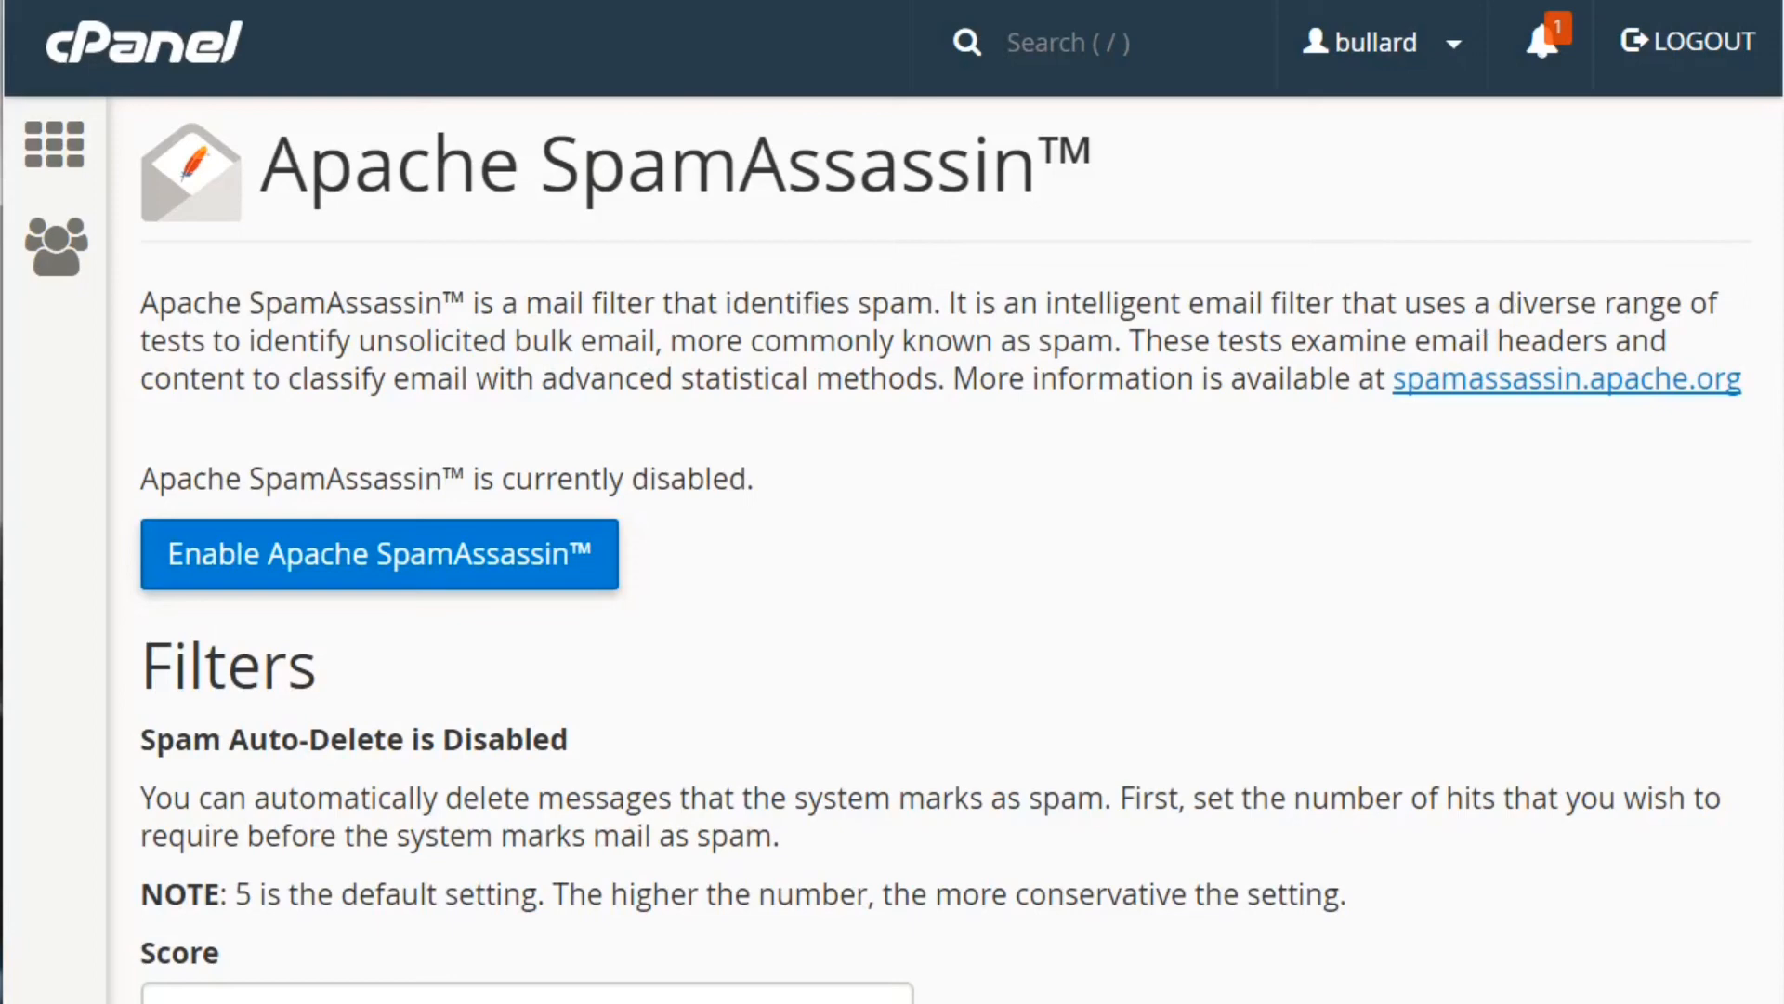
scroll(929, 558, "down", 2)
scroll(929, 558, "down", 3)
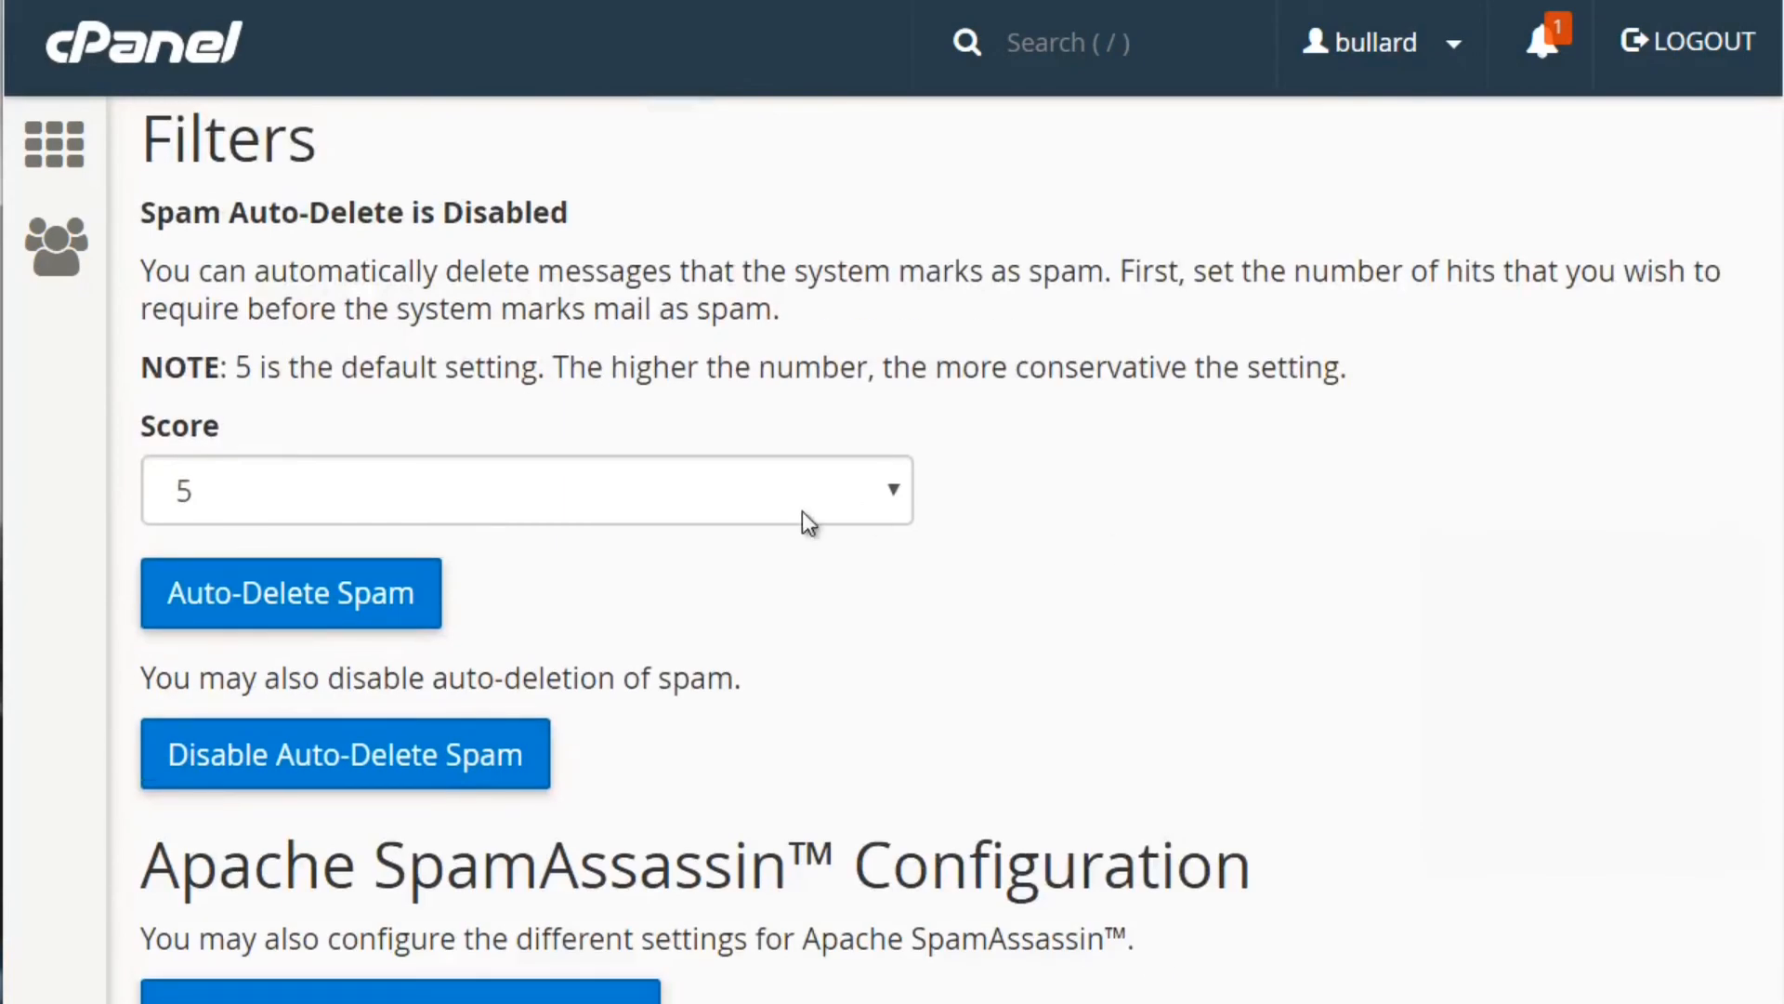
left_click(657, 488)
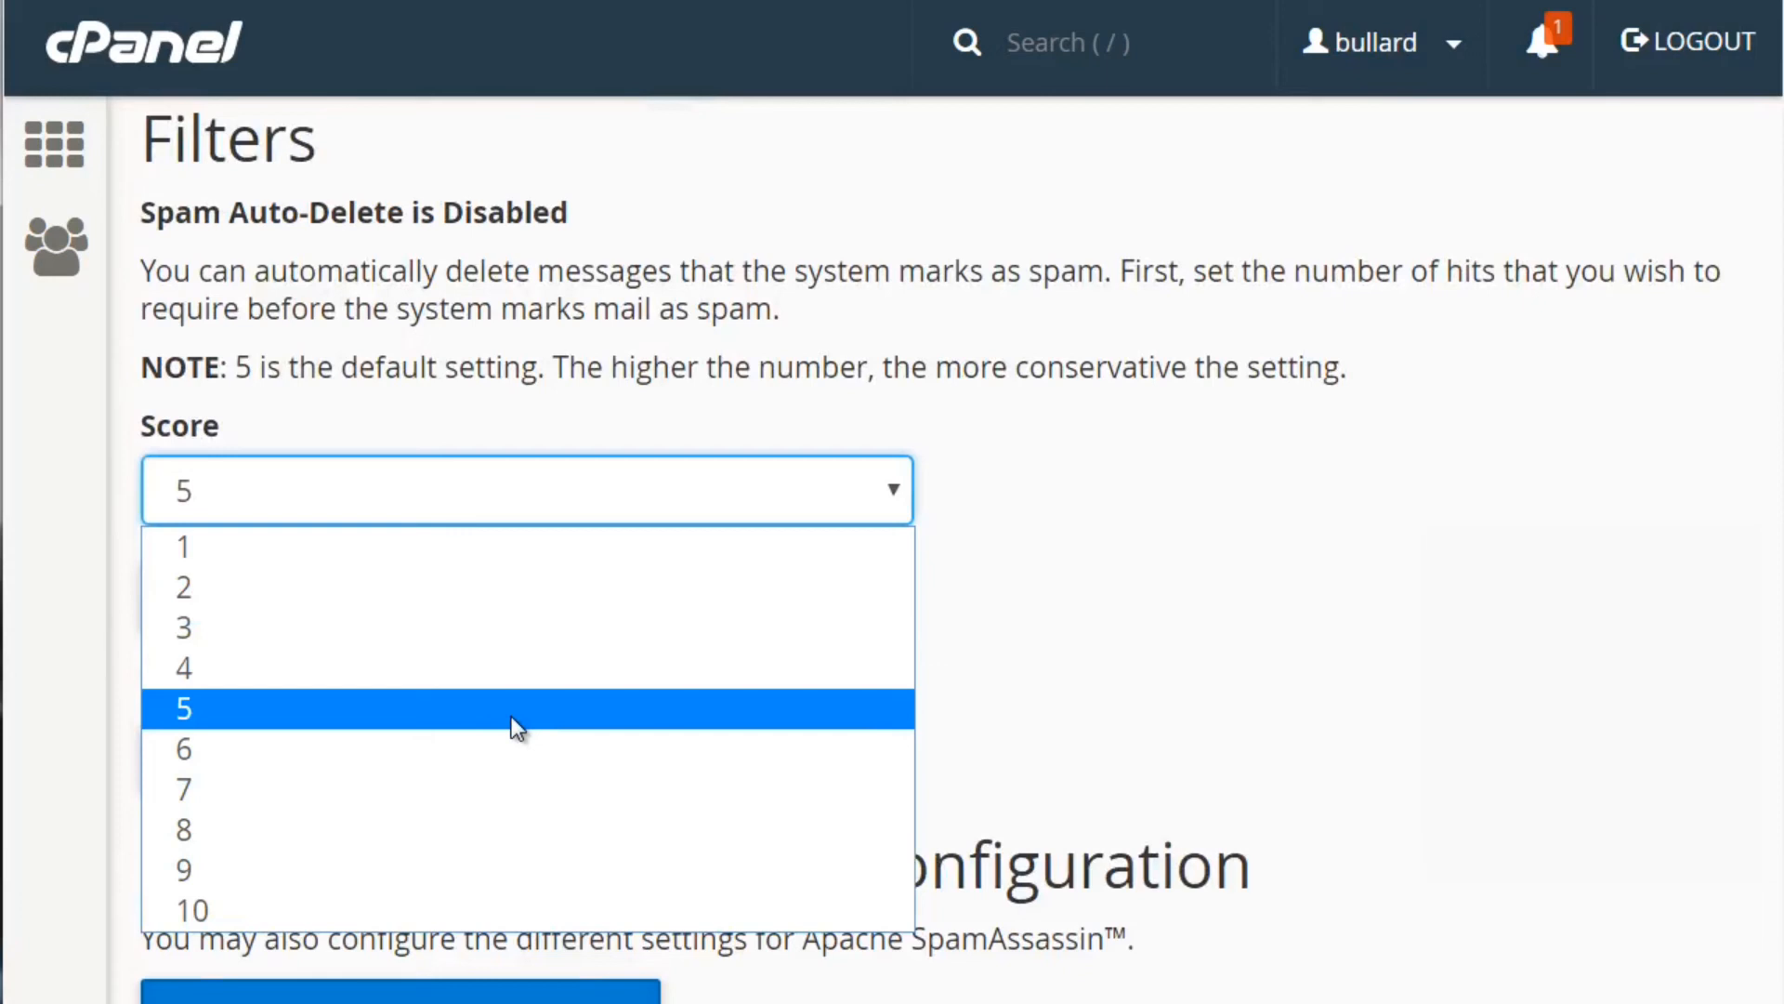
left_click(1020, 334)
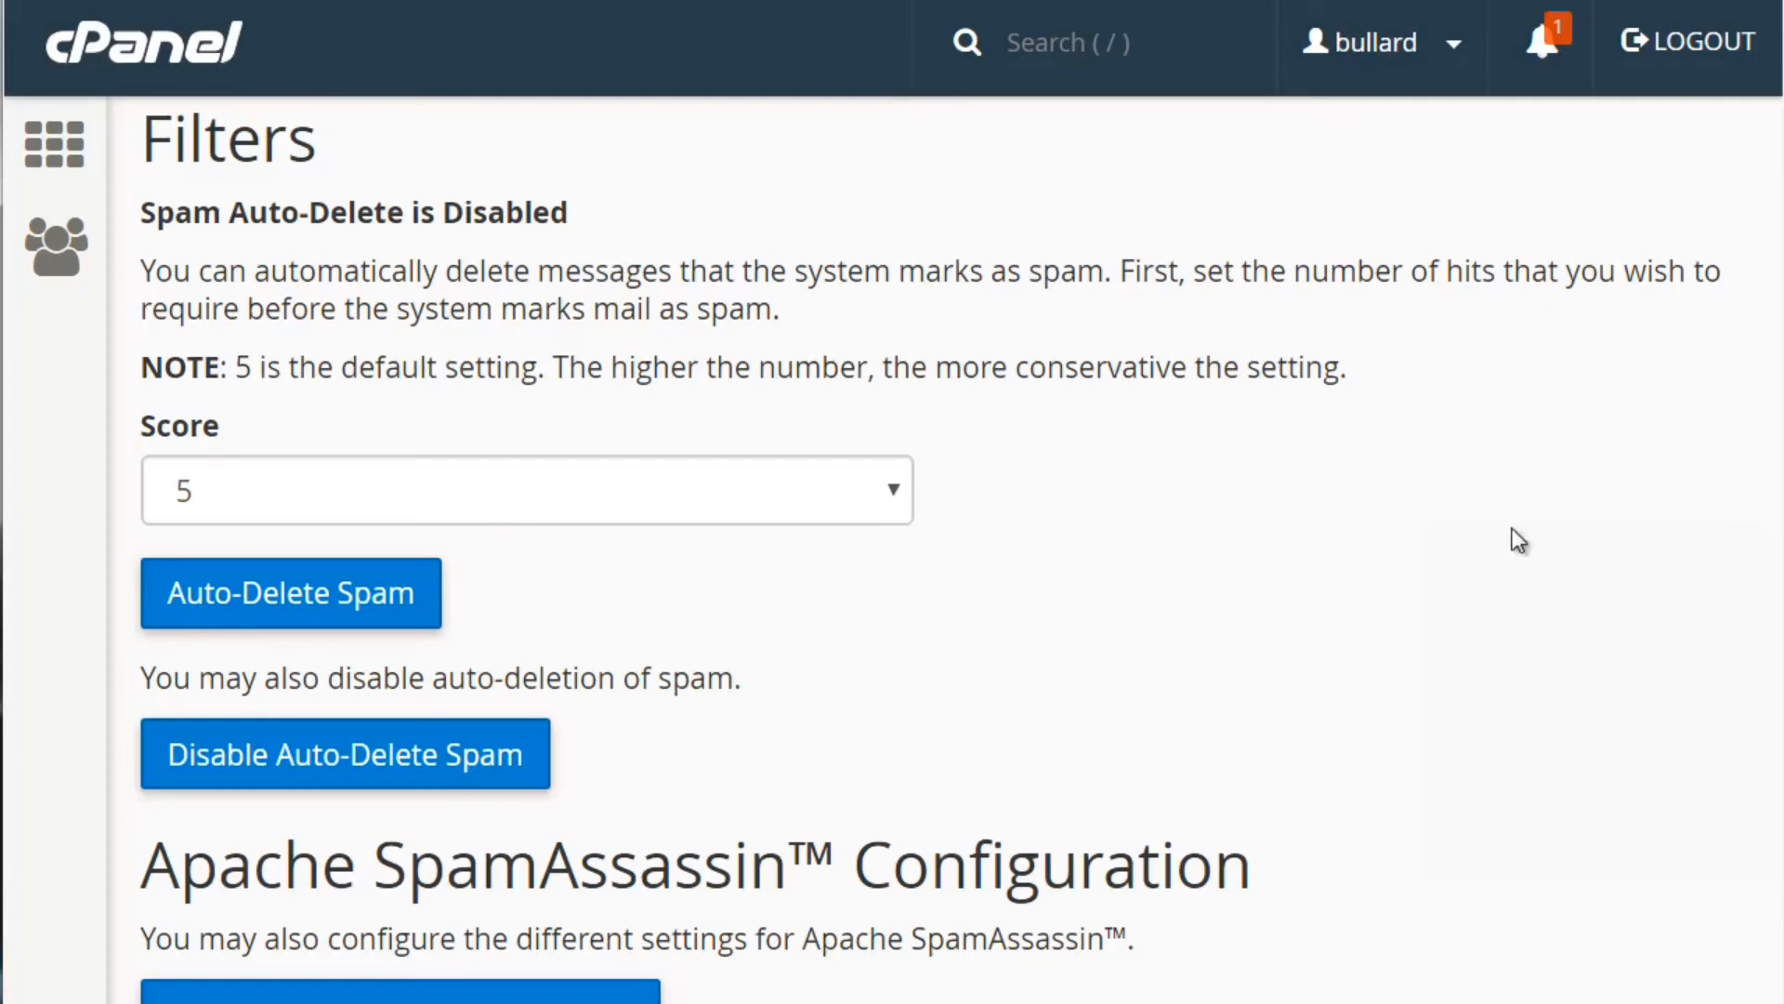
scroll(387, 815, "down", 2)
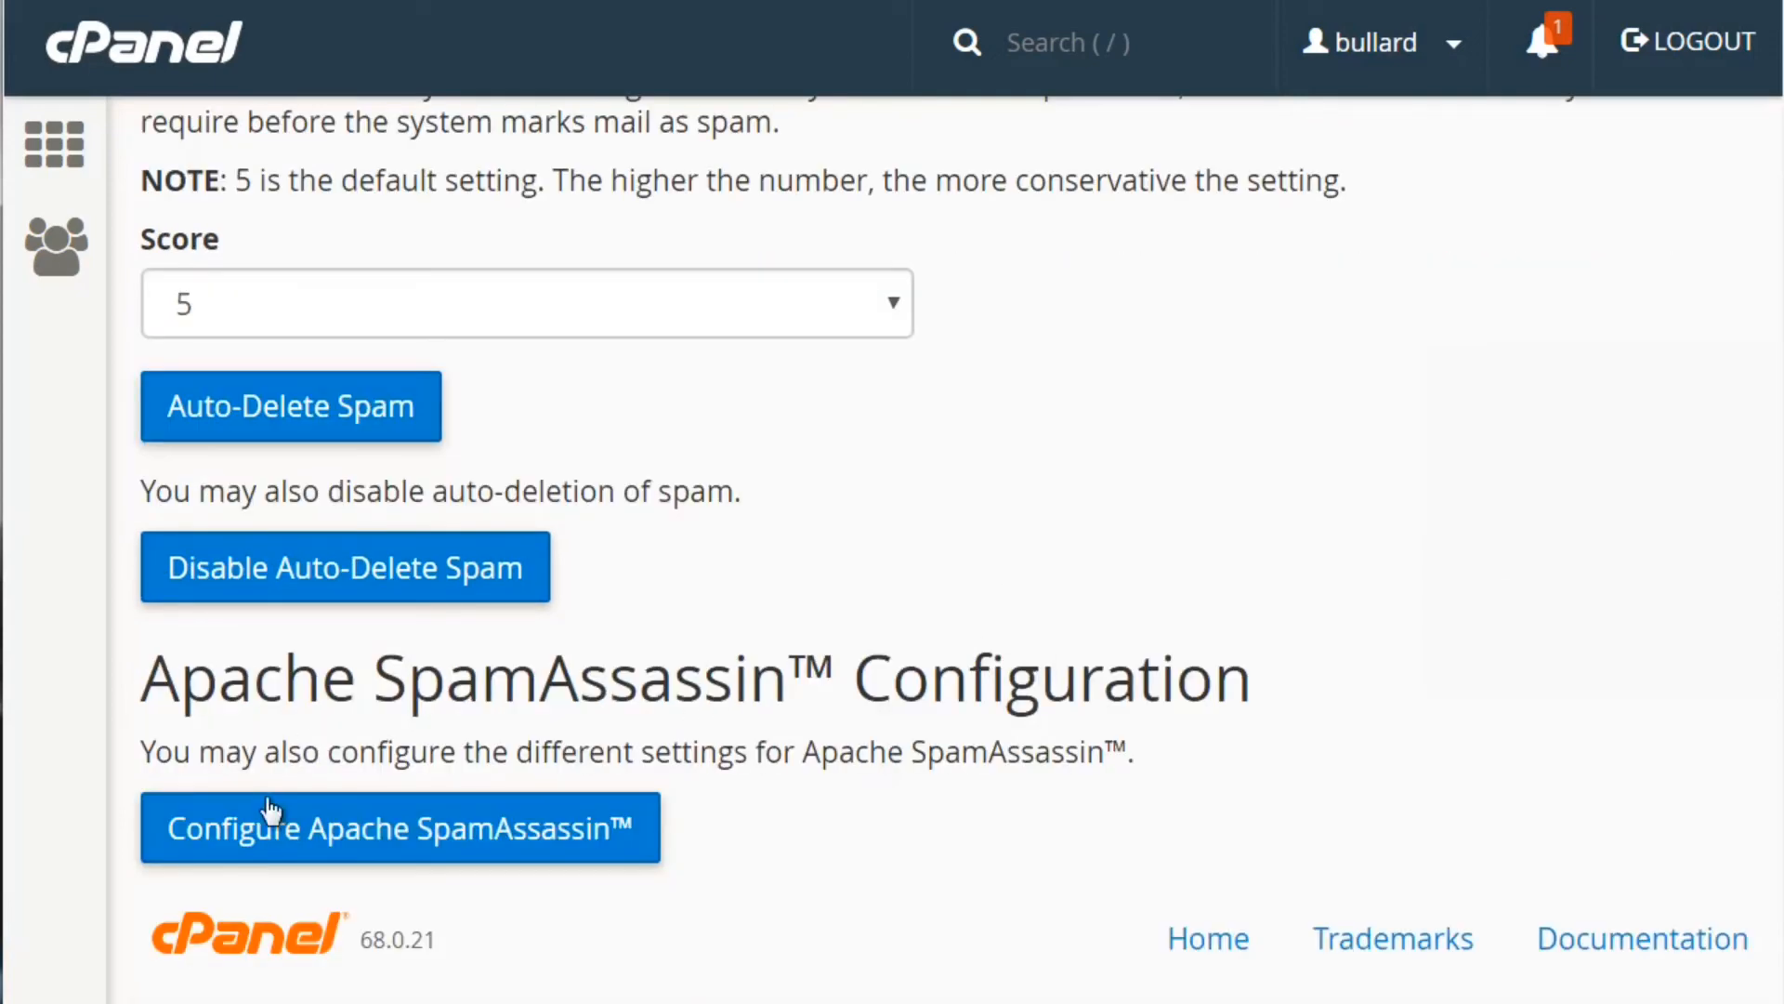
Open the SpamAssassin configuration and inspect the blacklist_from and whitelist_from fields
left_click(398, 830)
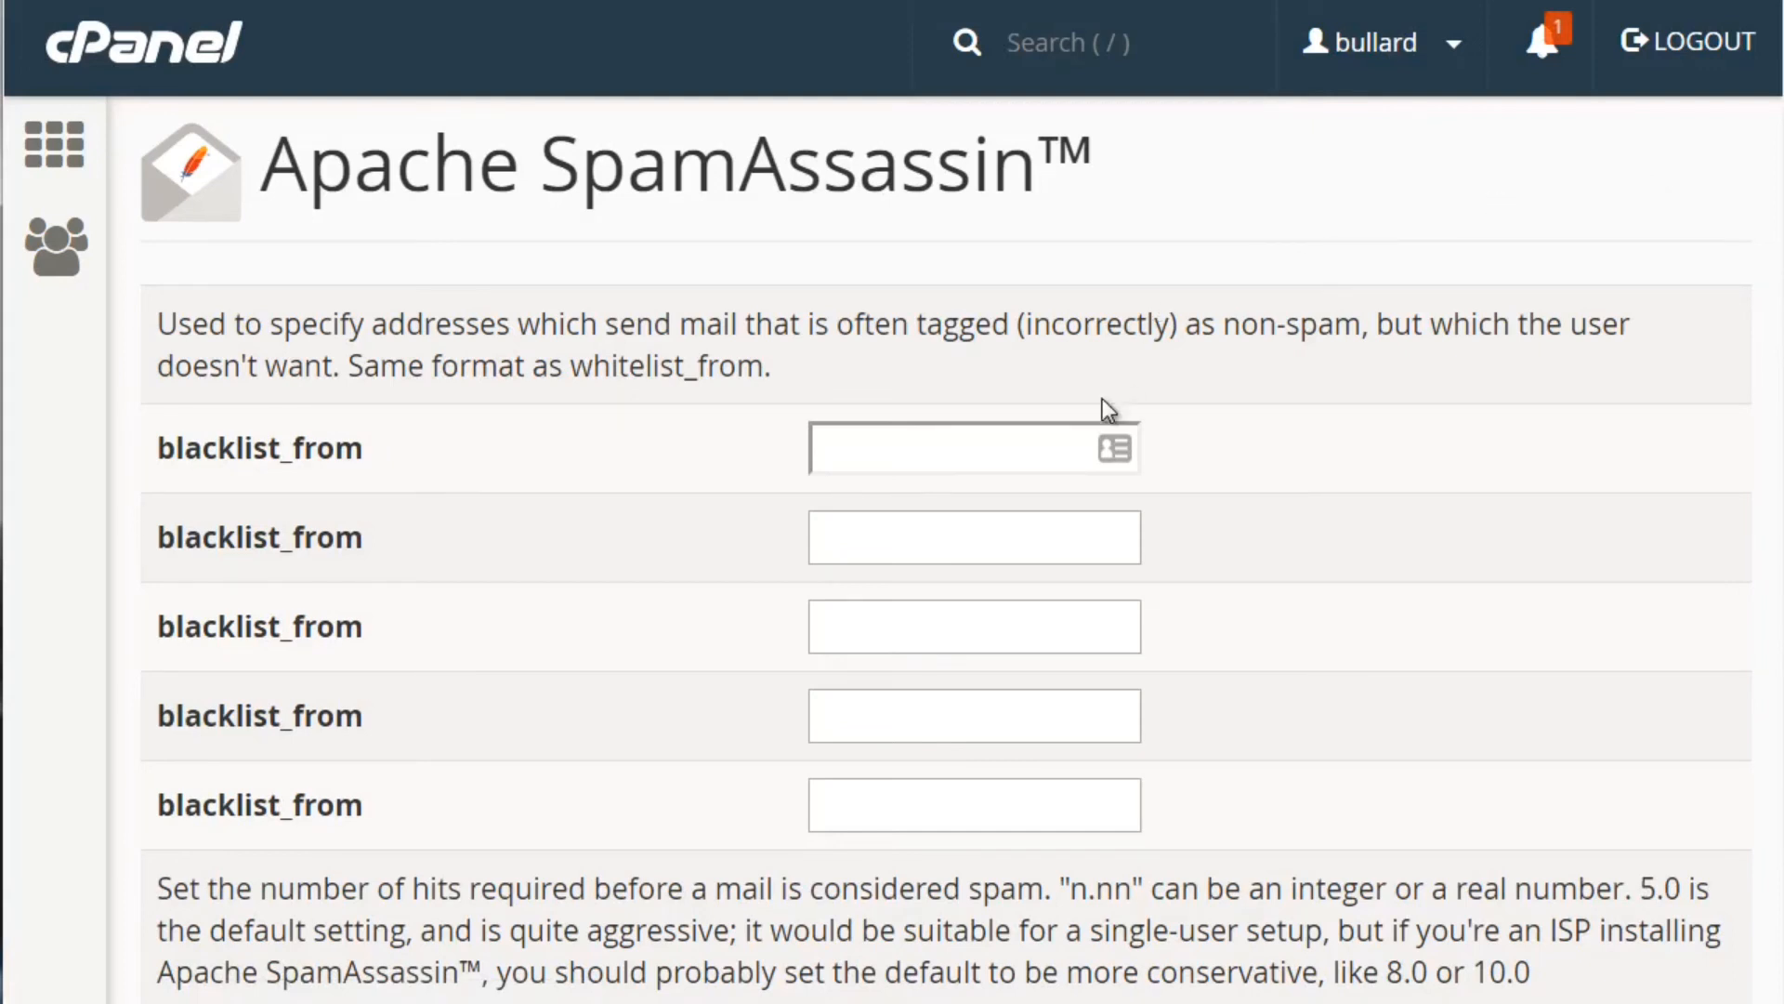
left_click(989, 447)
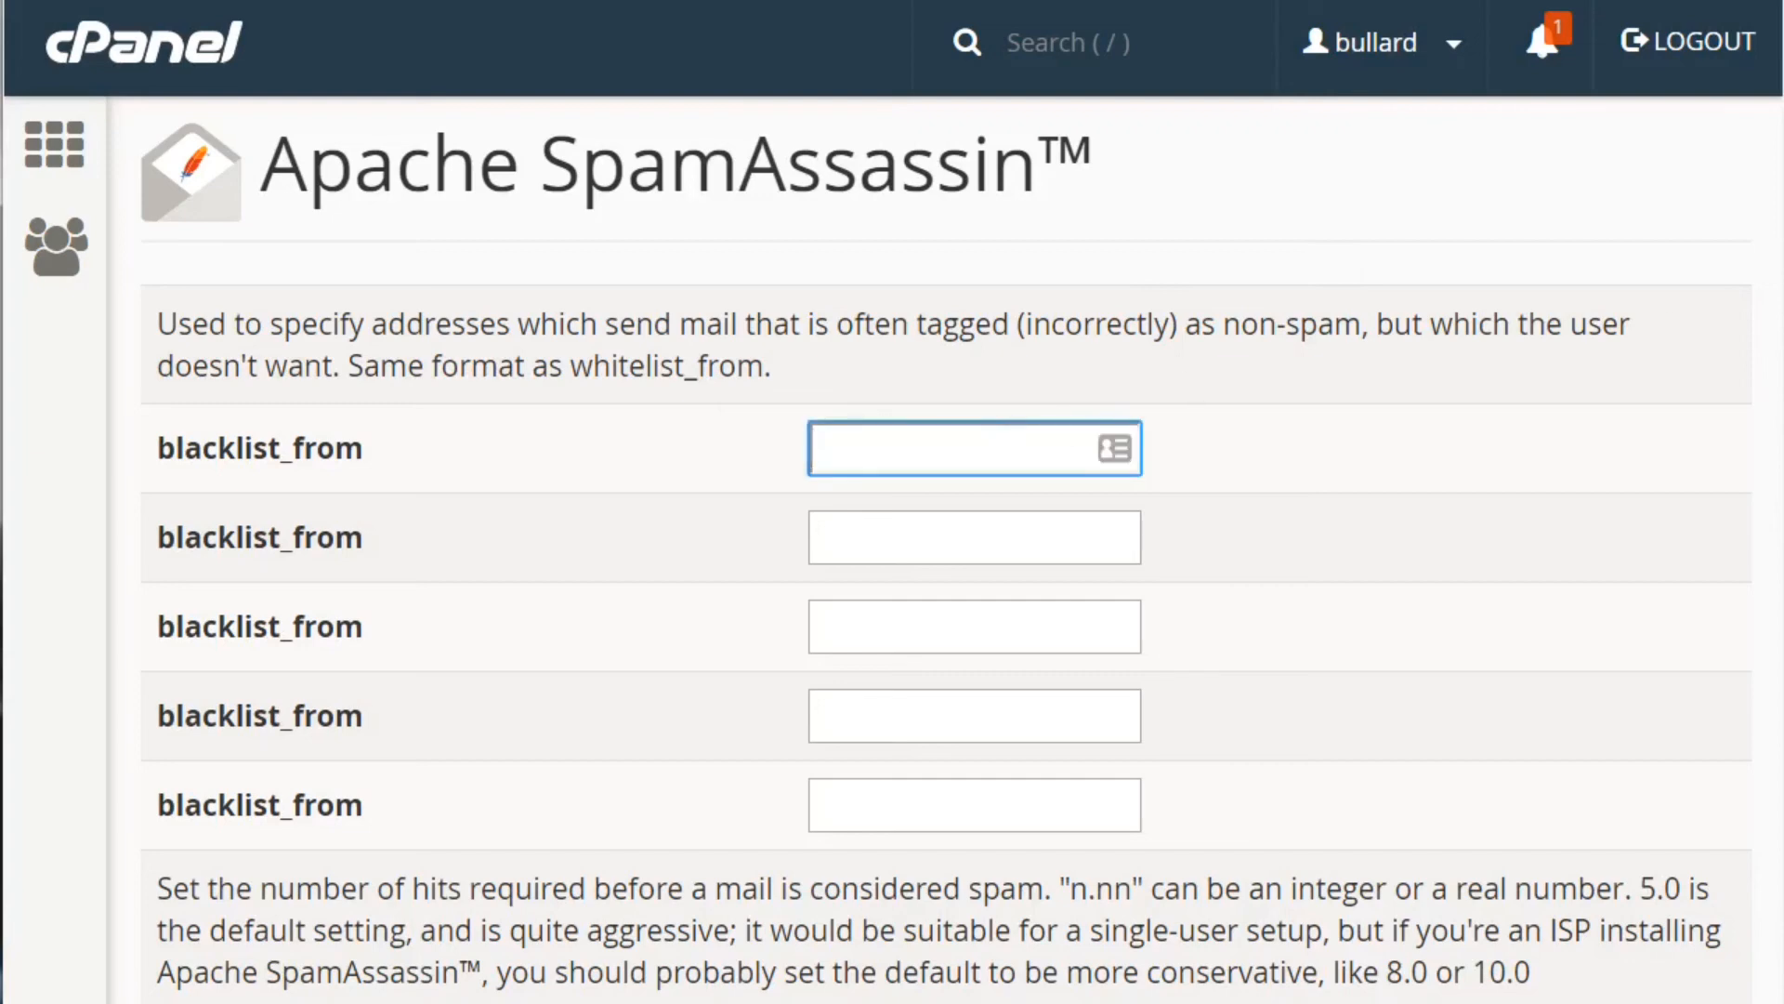
scroll(946, 549, "down", 15)
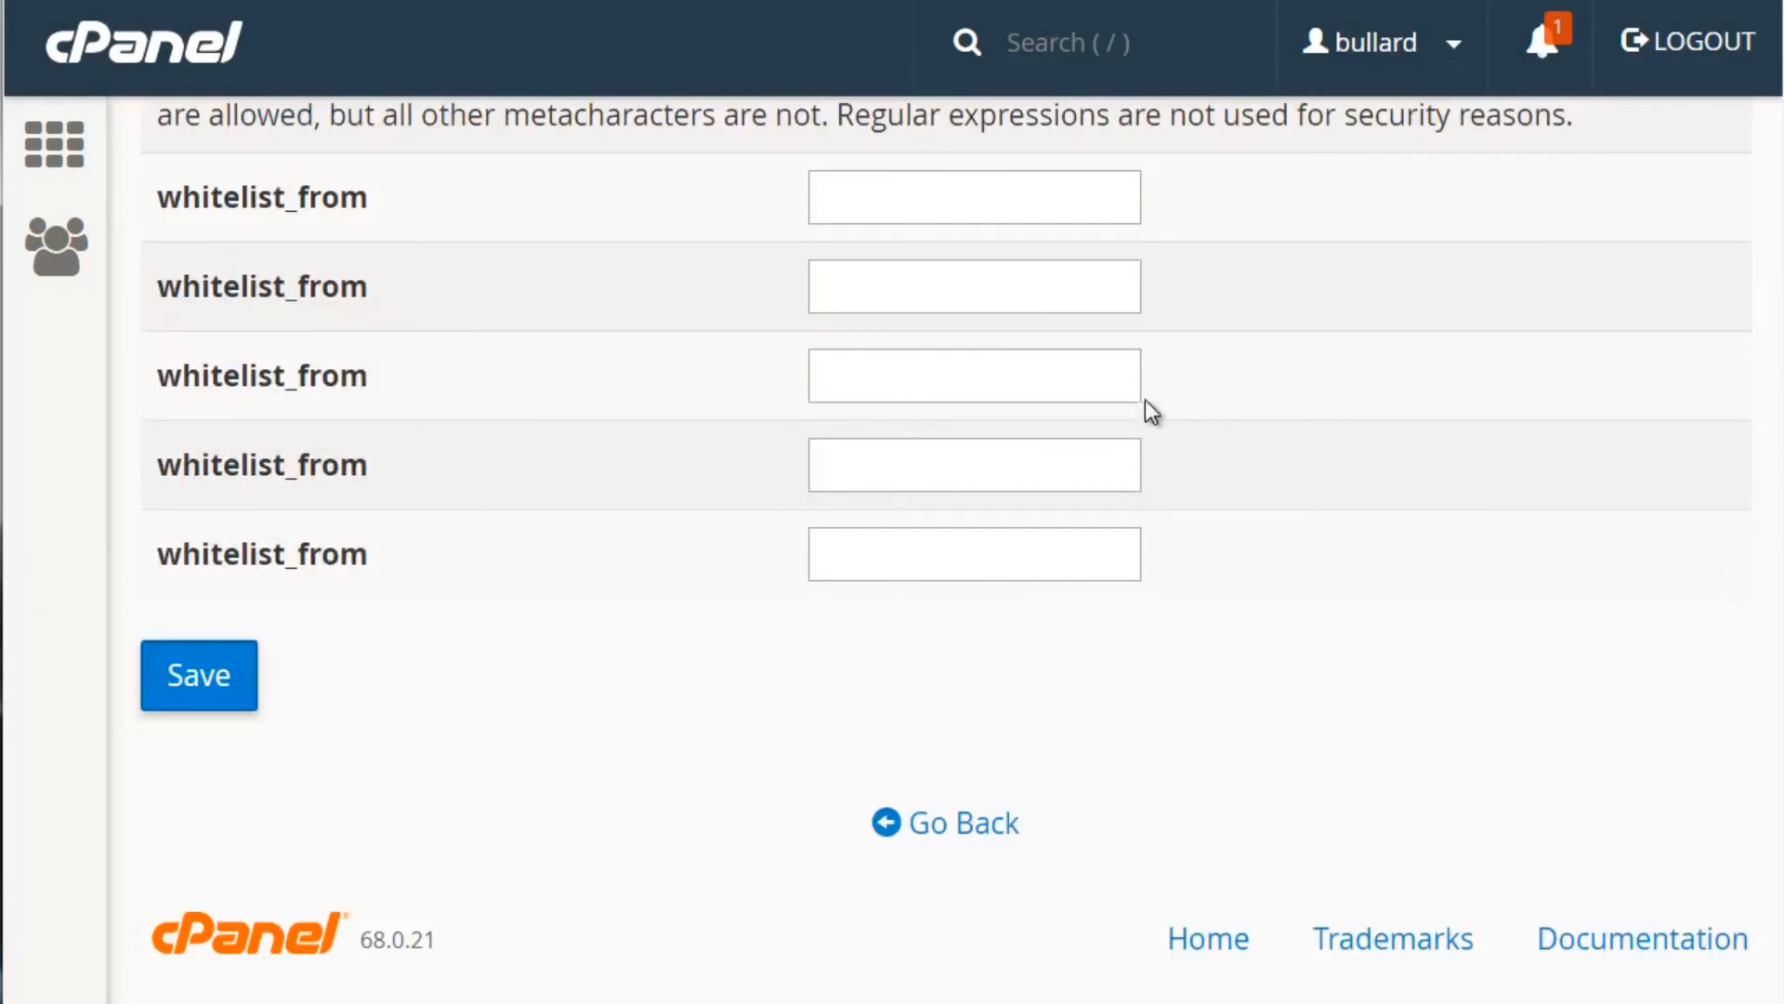
left_click(976, 173)
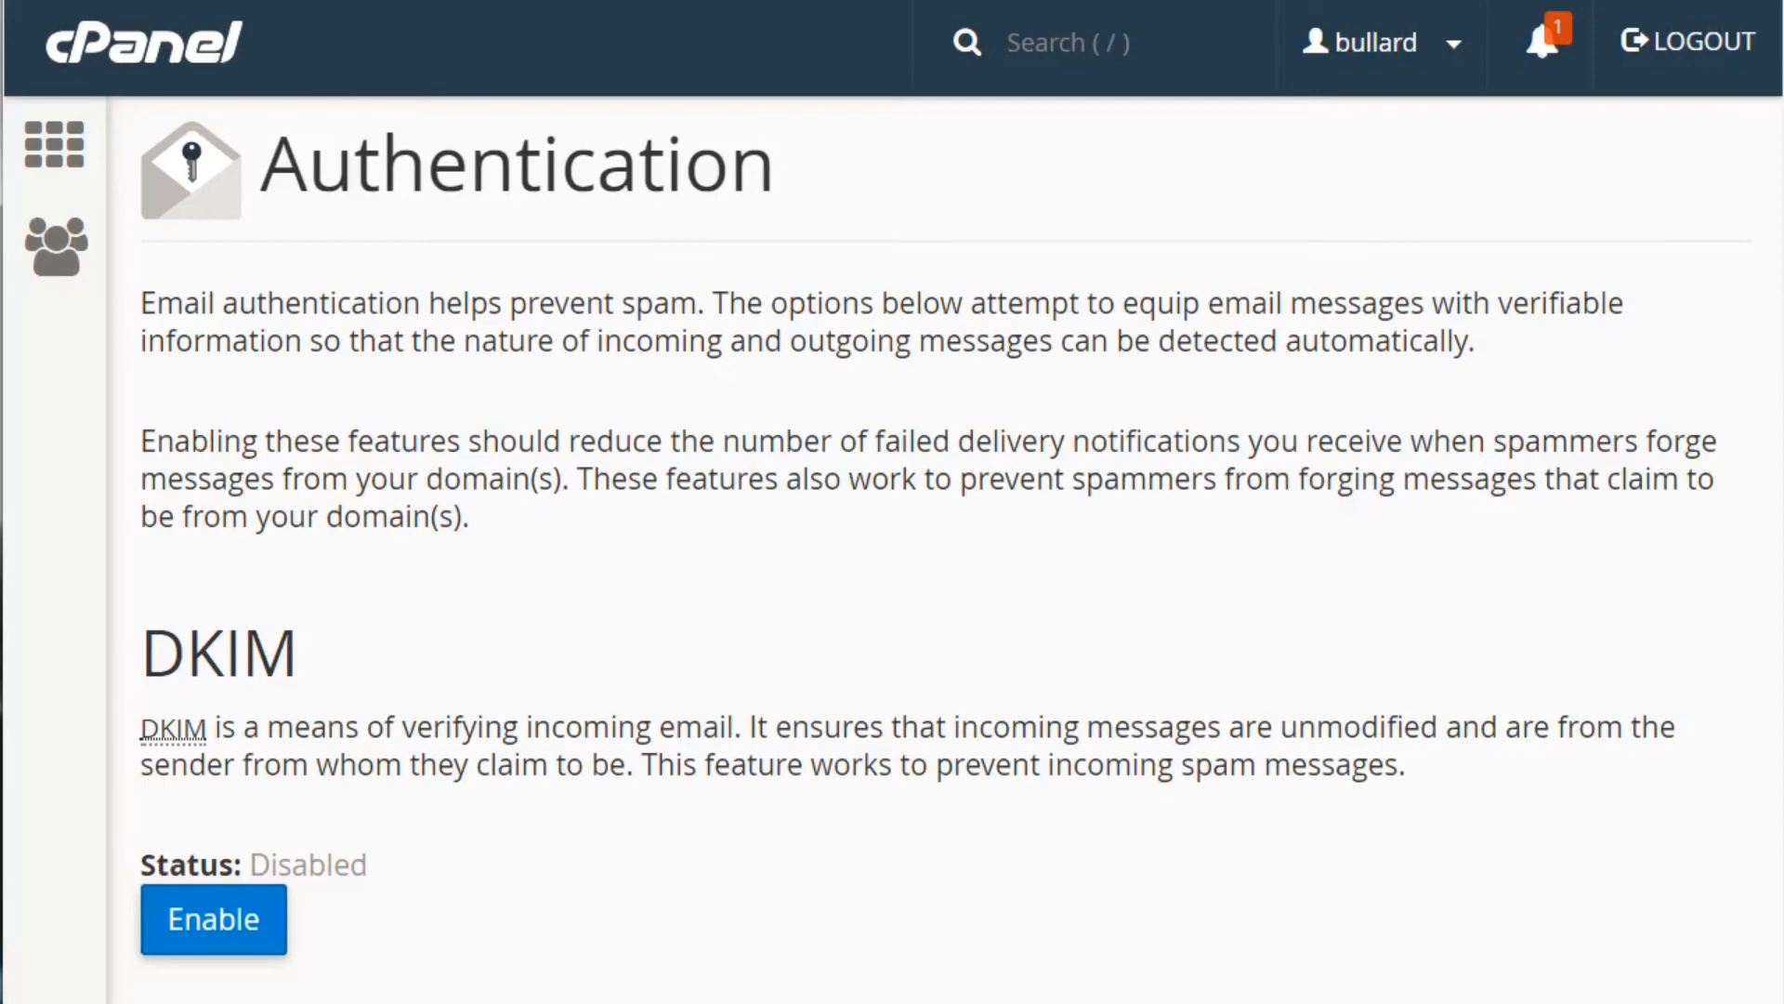
Enable DKIM and SPF for the domain on the Email Authentication page
scroll(943, 558, "down", 5)
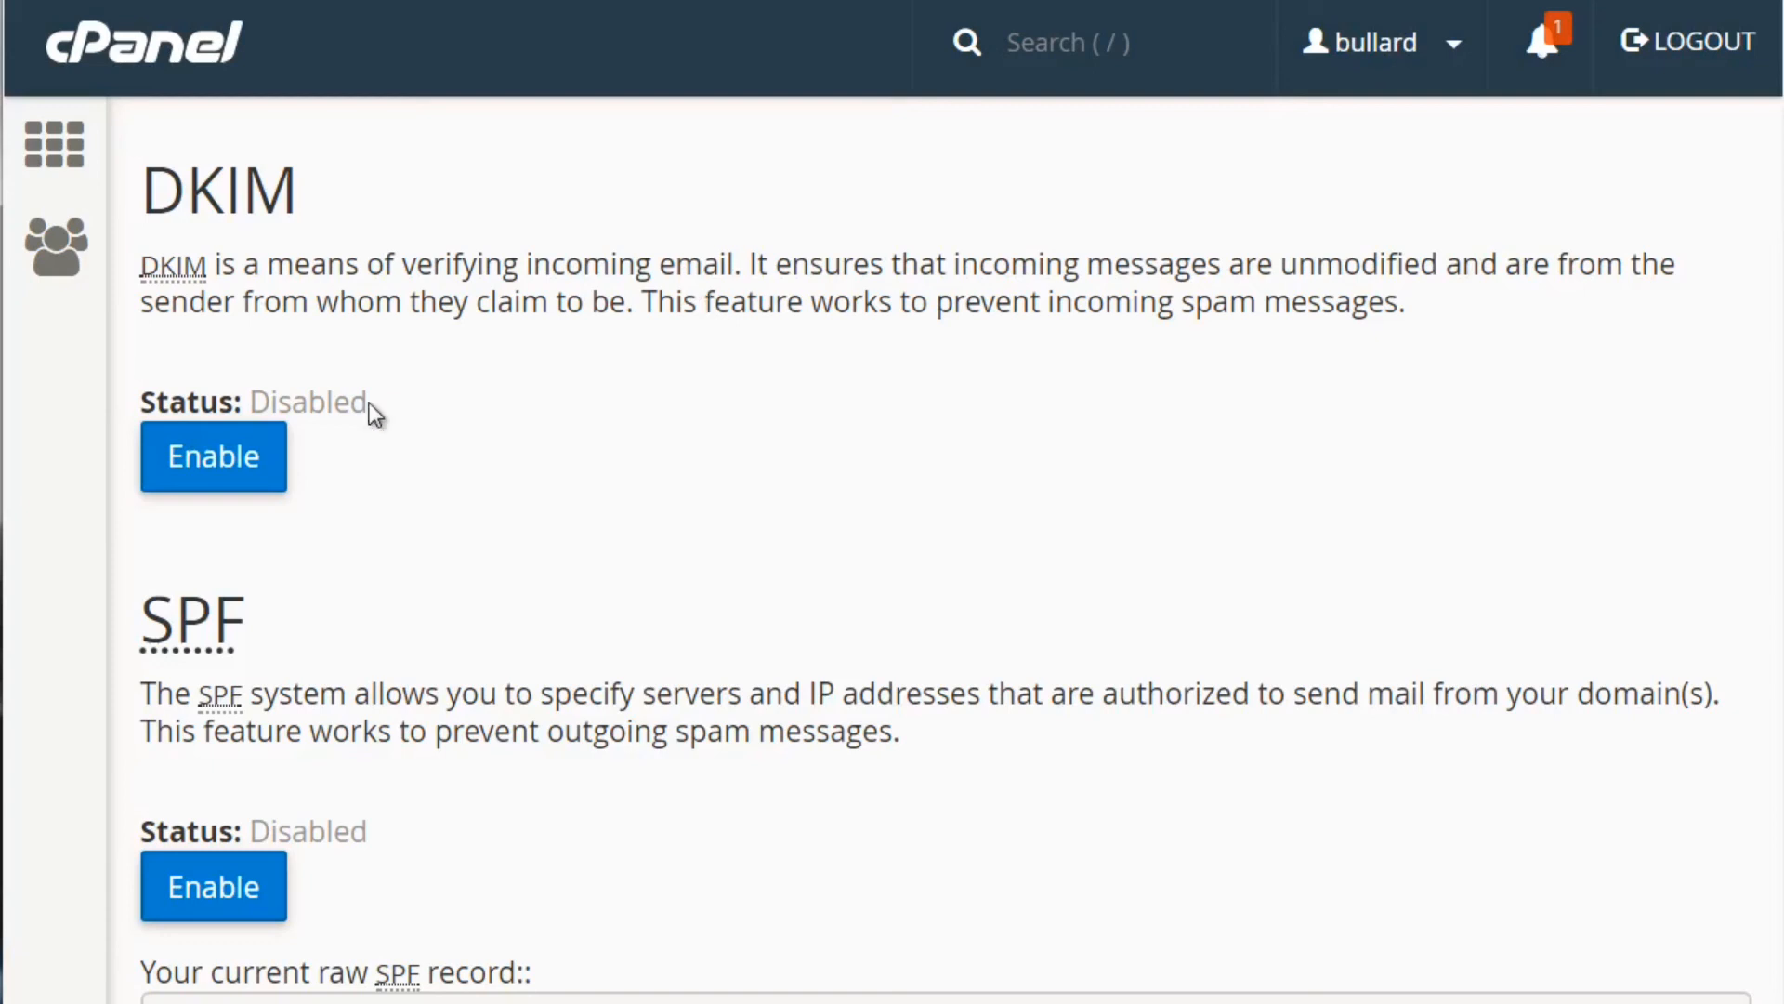
left_click(258, 473)
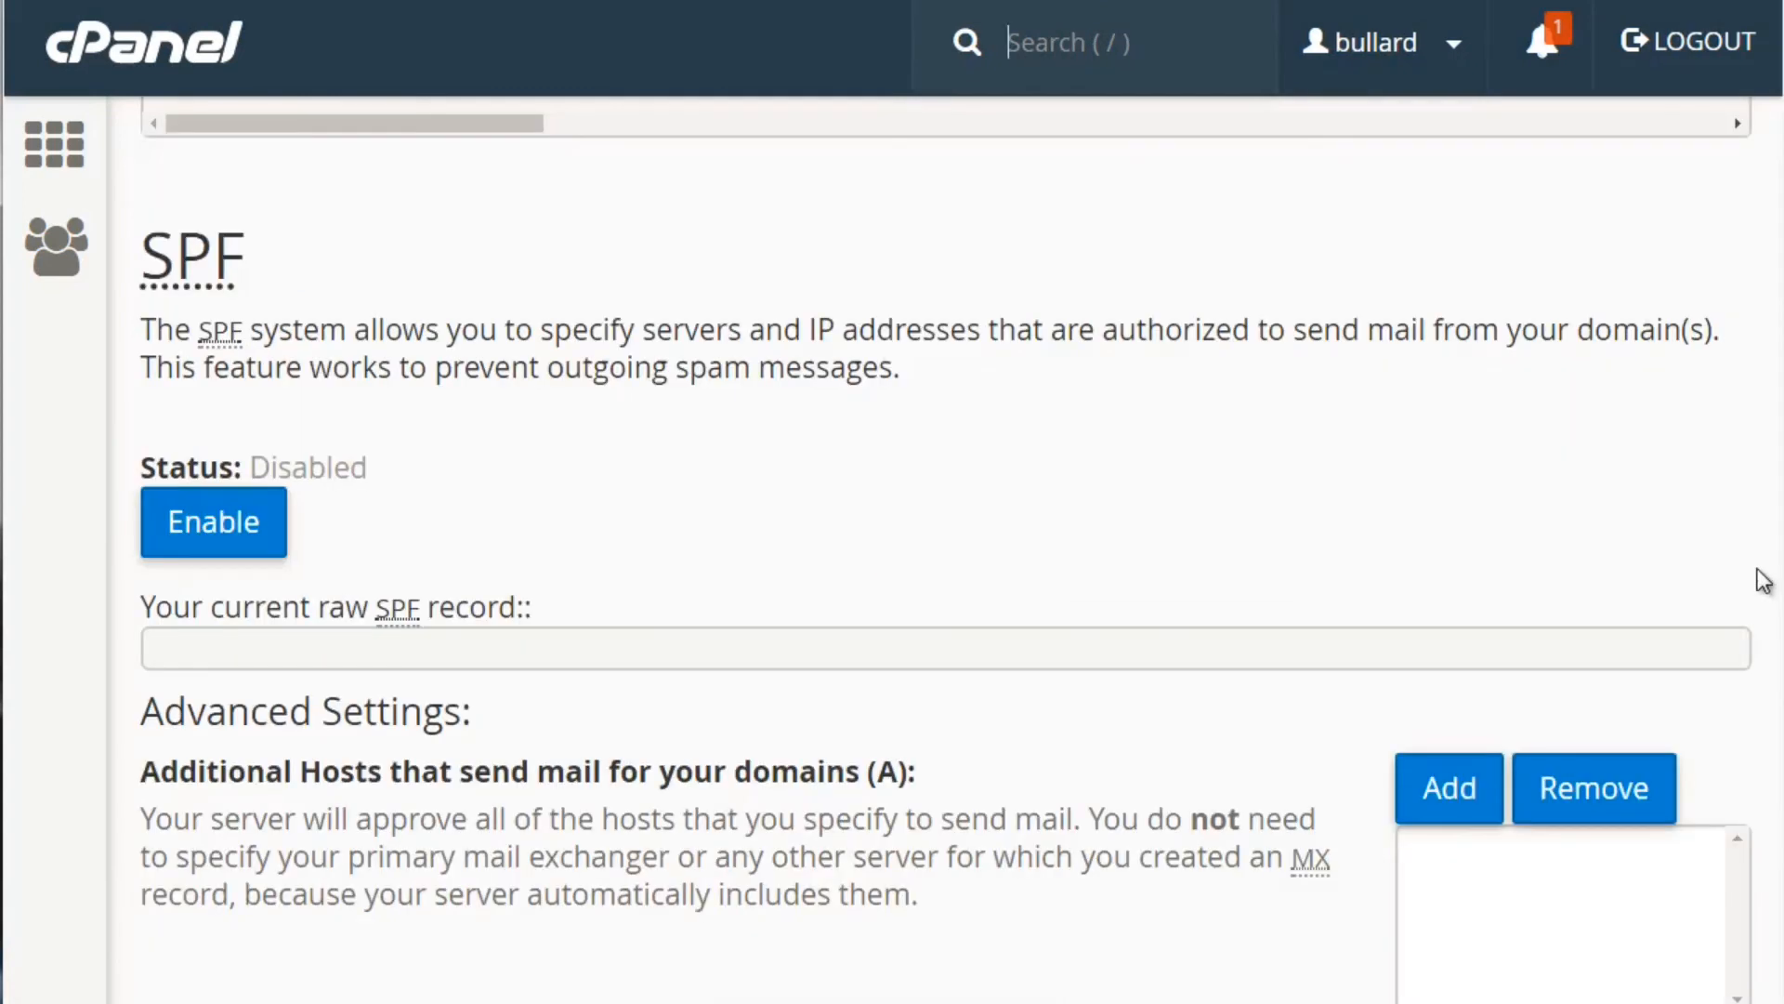
left_click(251, 539)
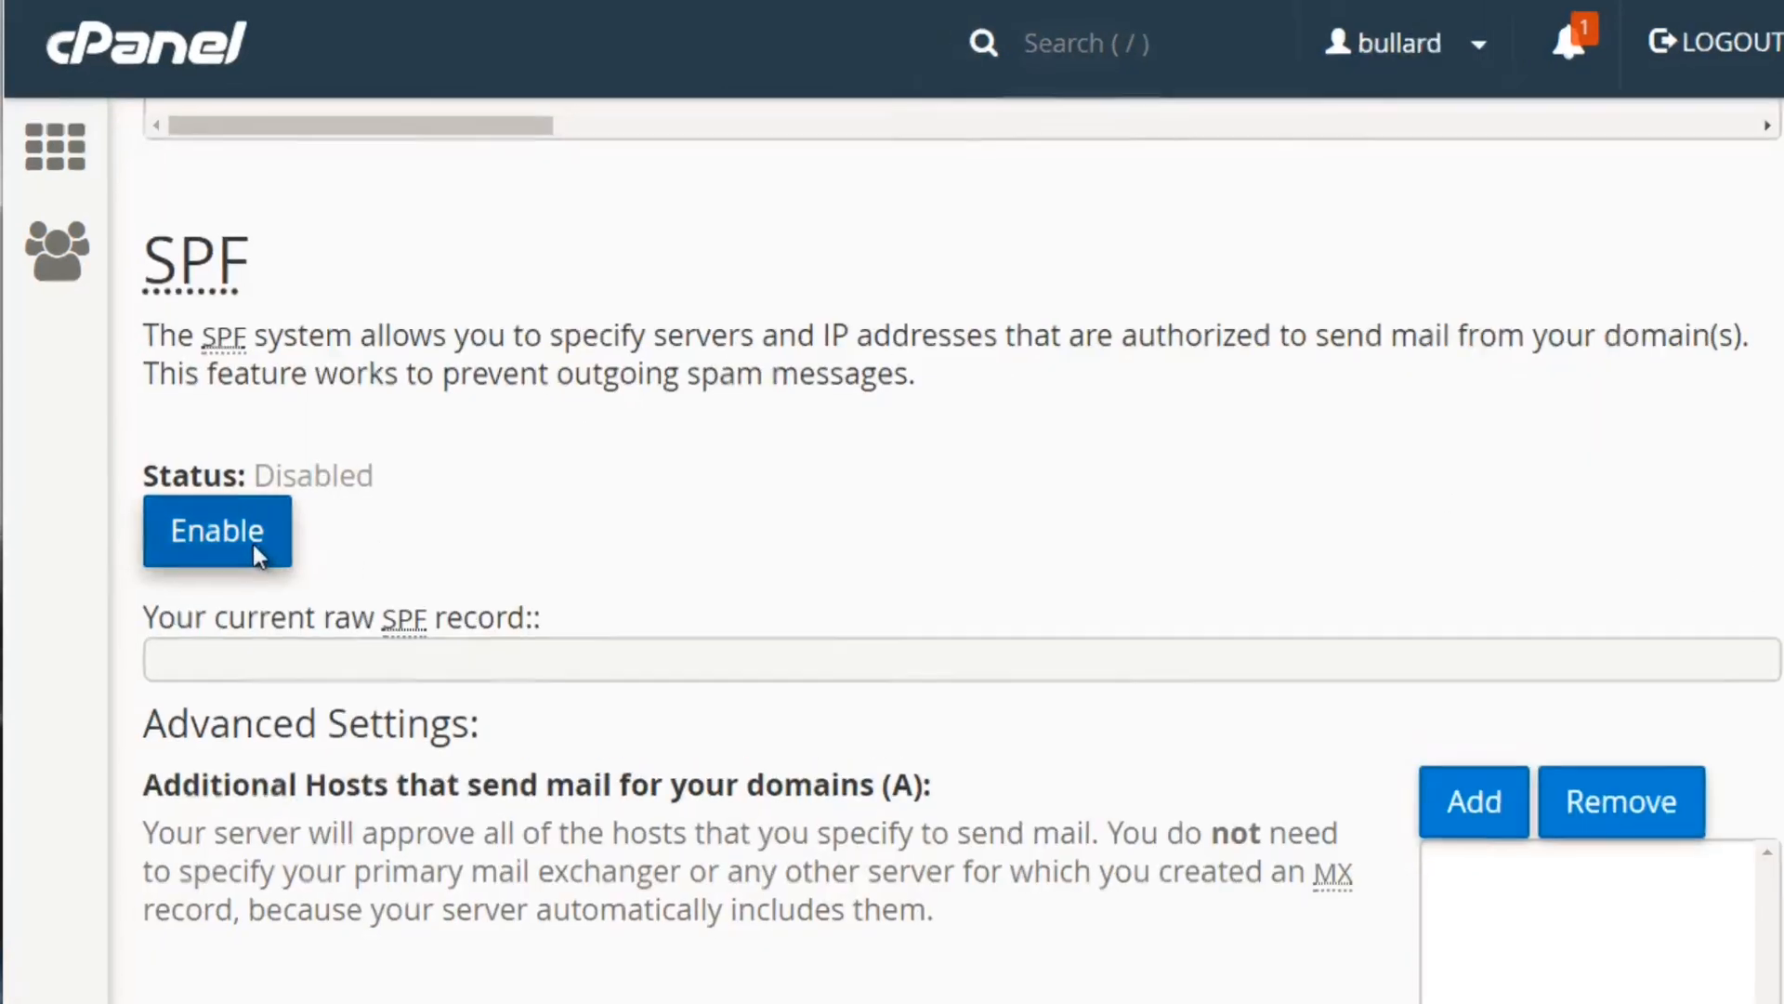
scroll(790, 585, "down", 5)
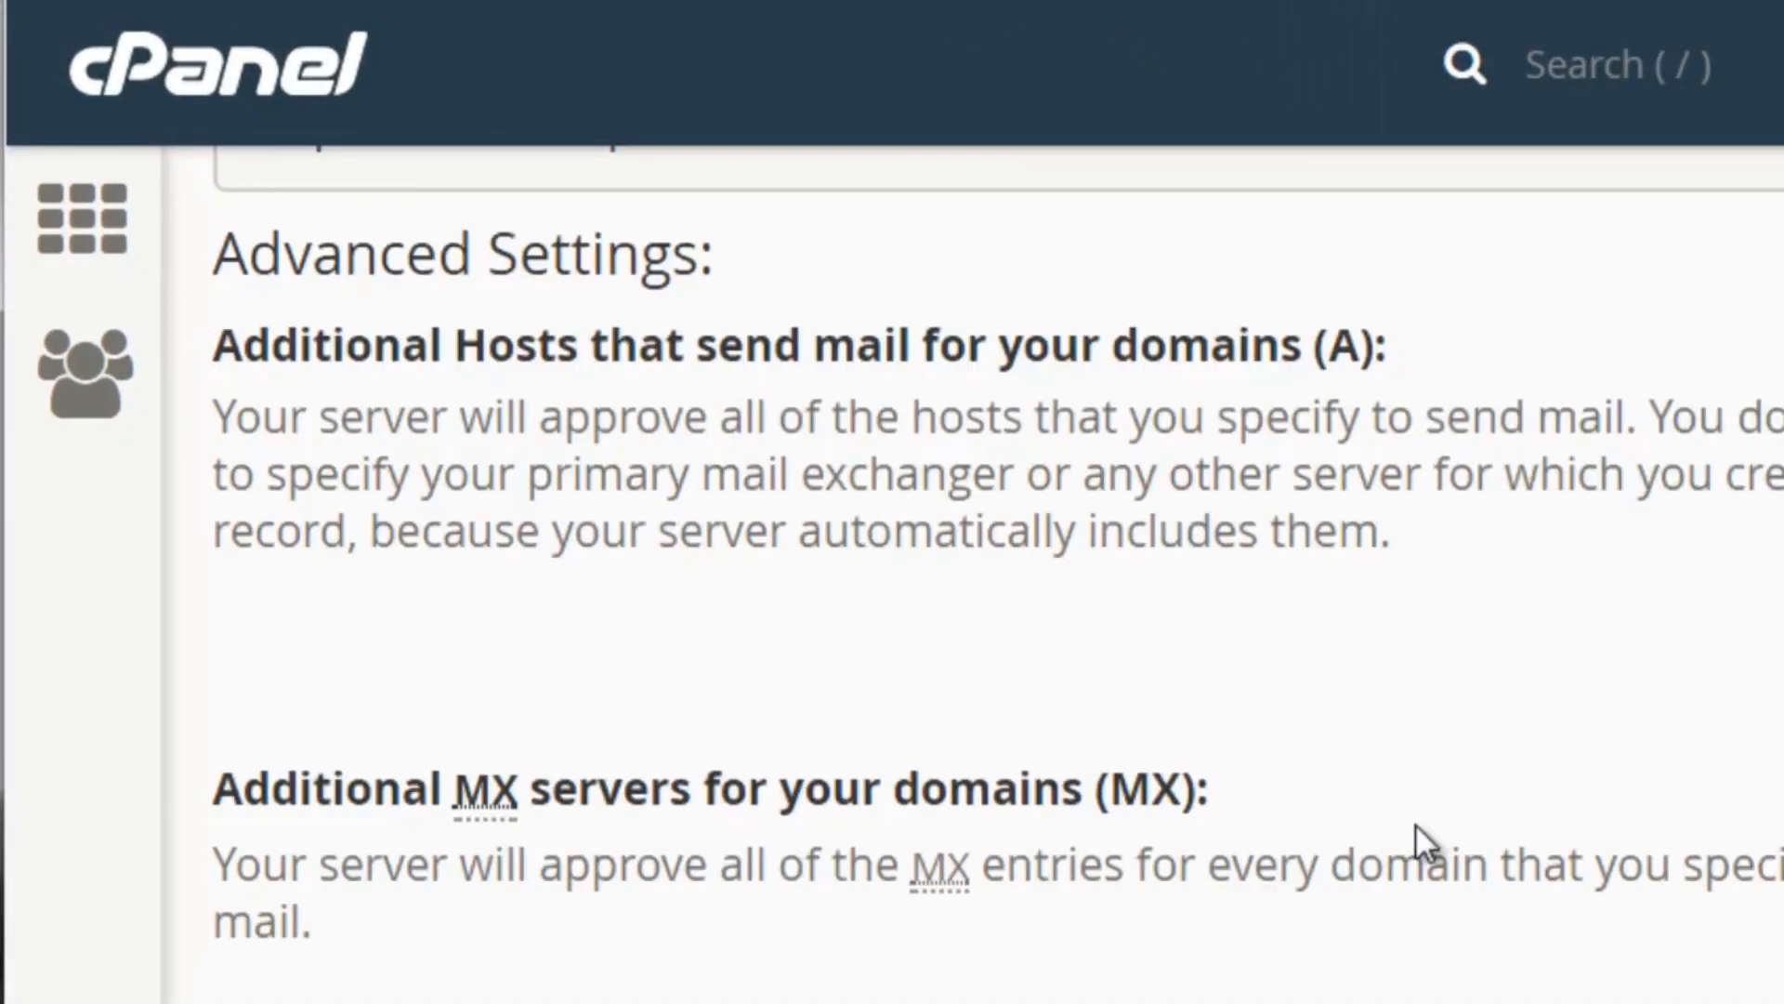
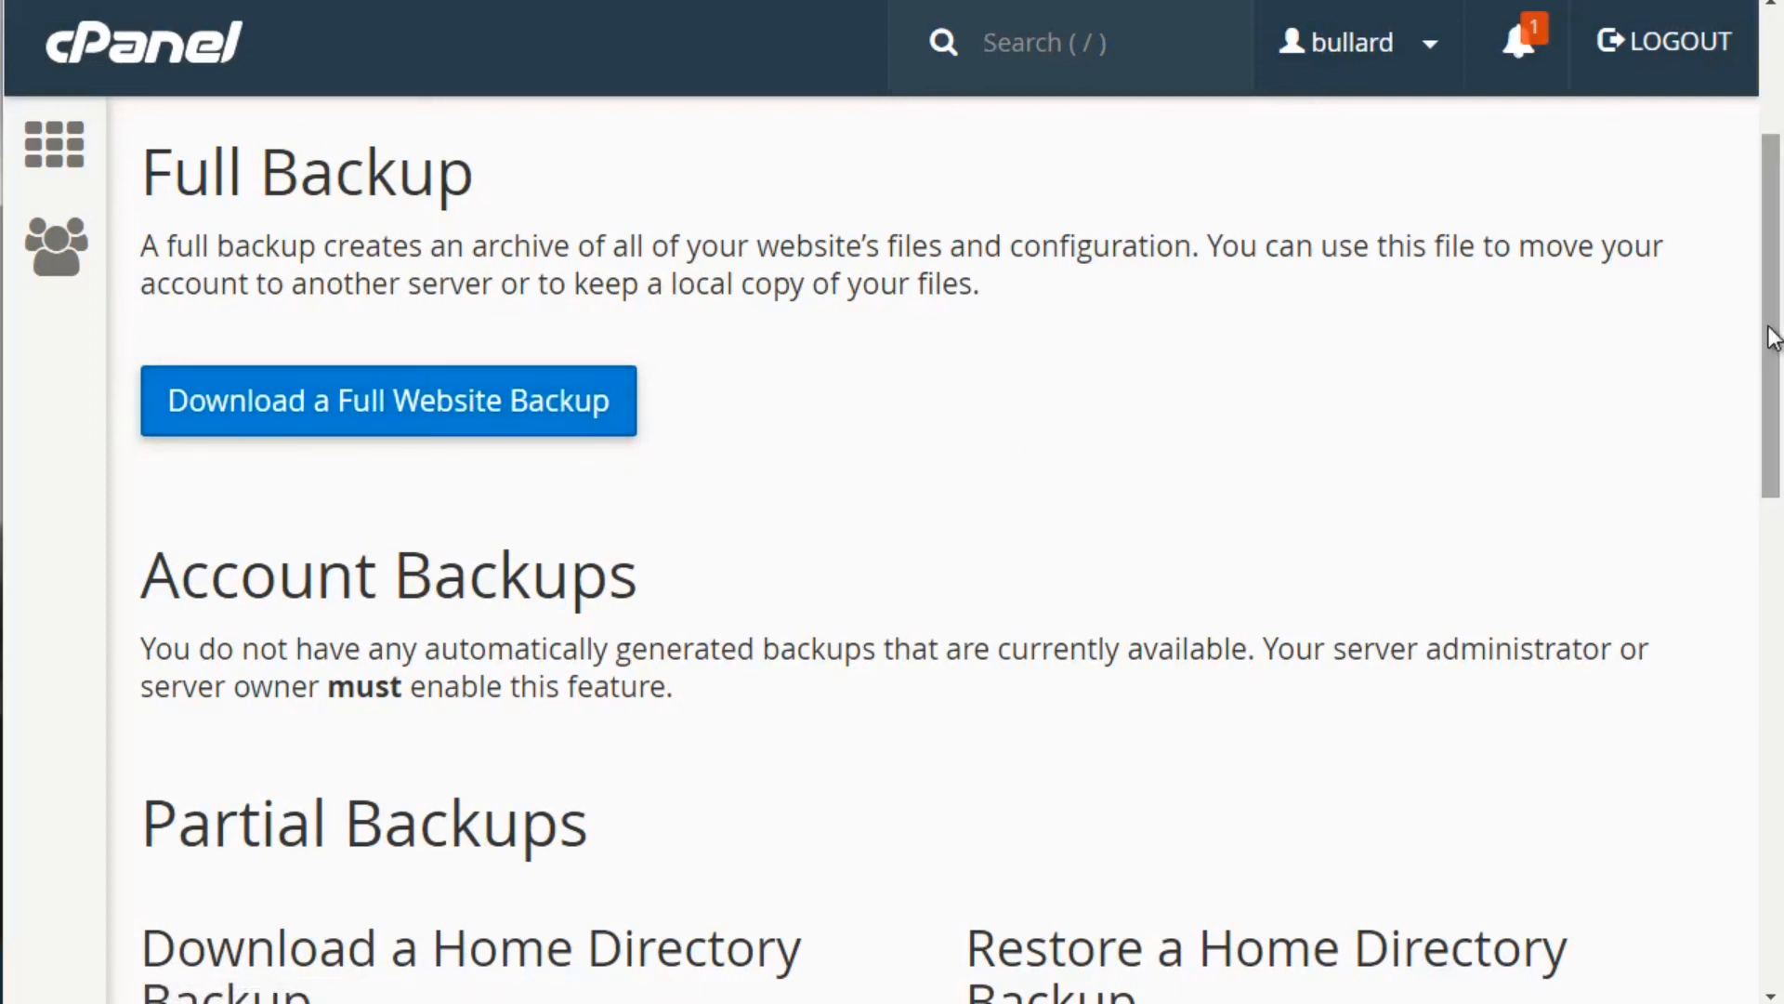
Scroll through the Partial Backups options to the Backup Wizard's Full or Partial Backup step
left_click_drag(1774, 337, 1773, 483)
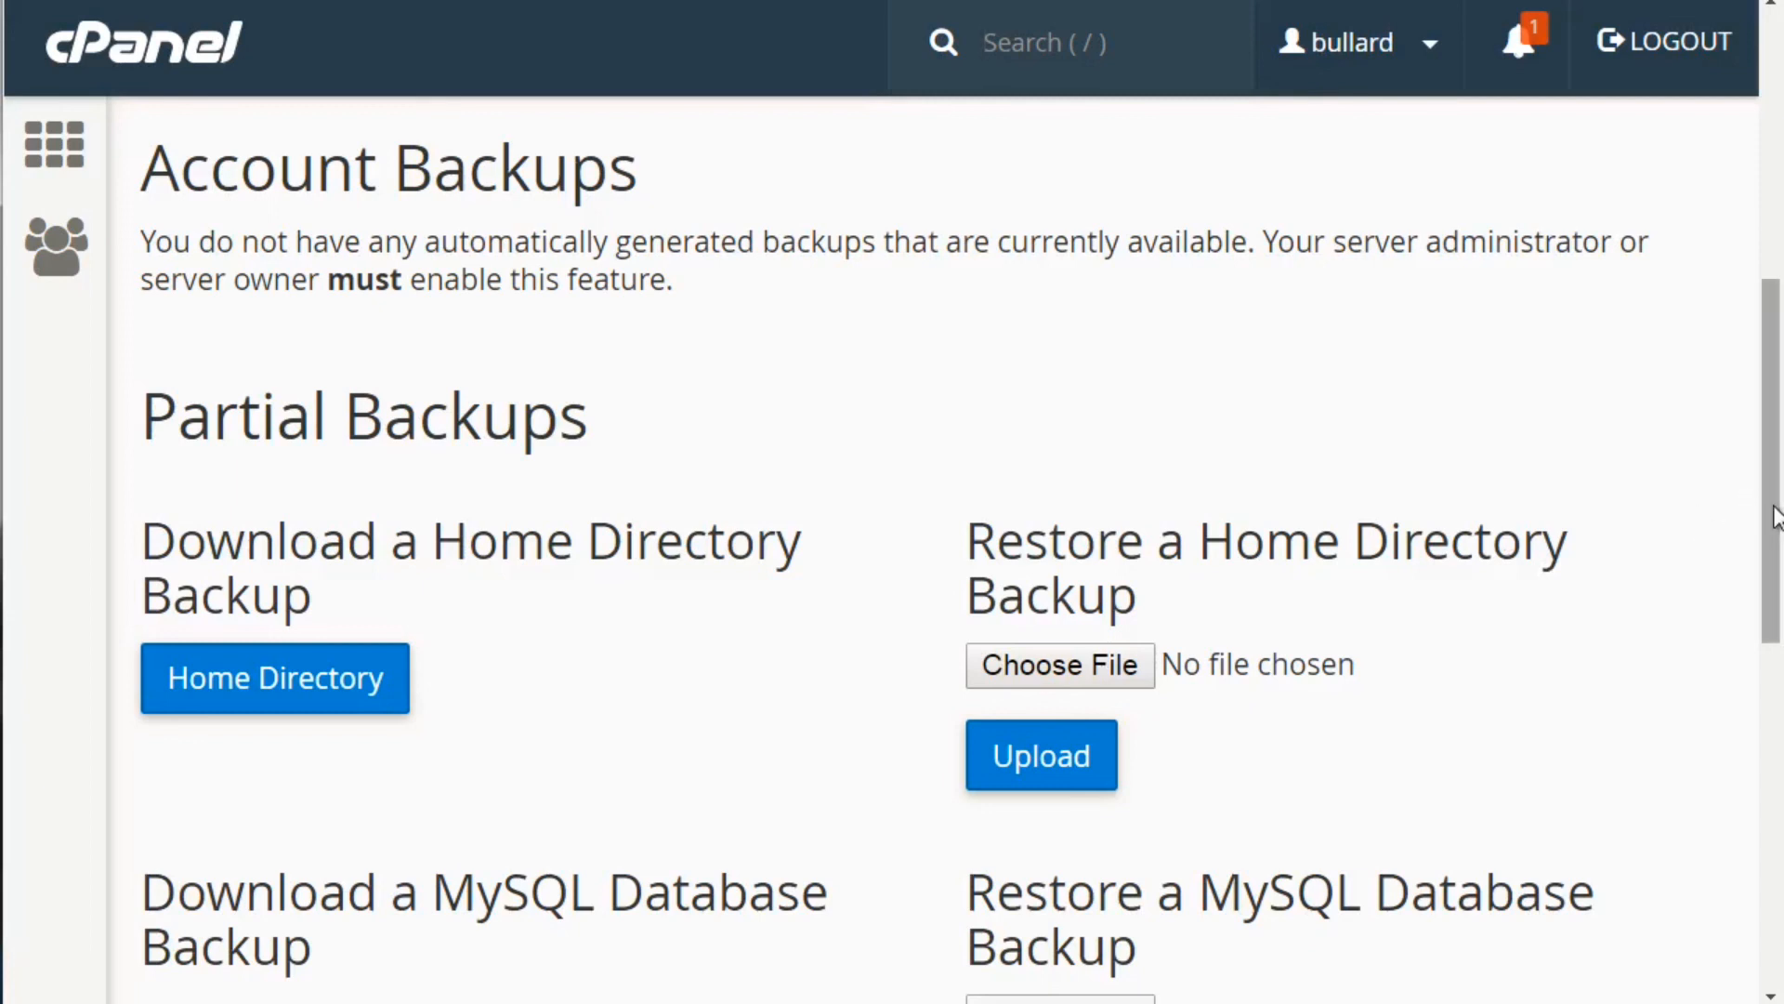
scroll(1771, 520, "down", 1)
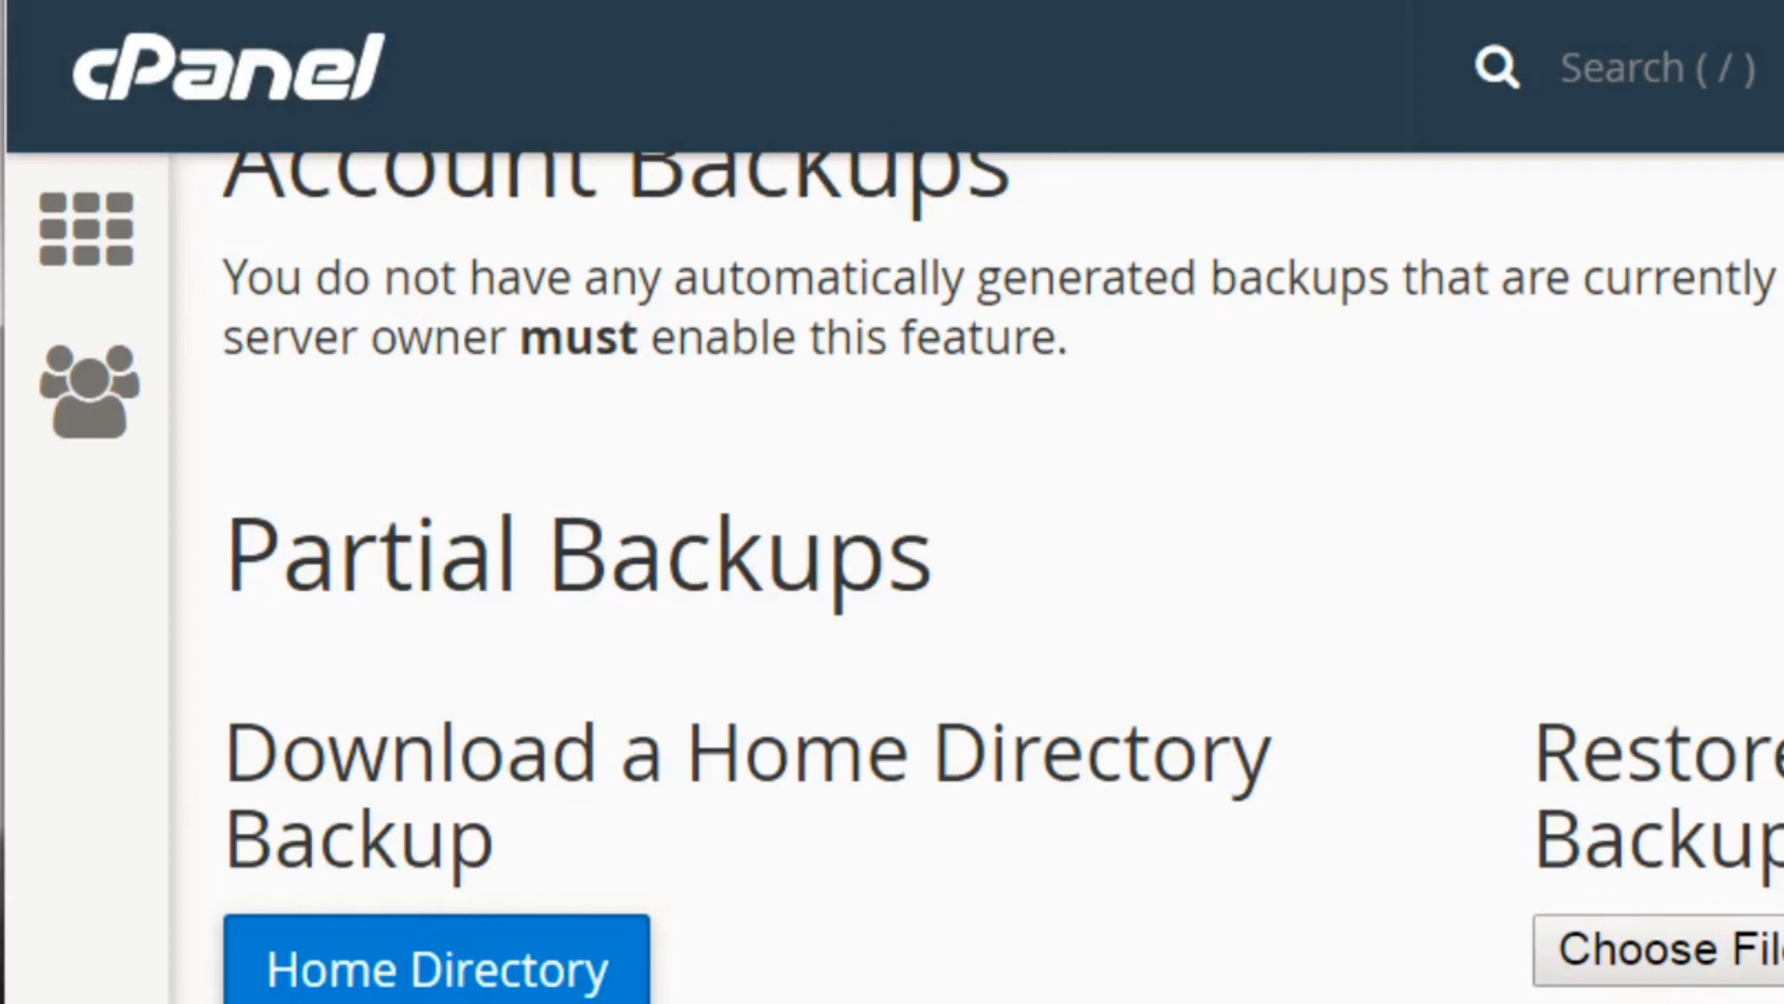
scroll(605, 796, "down", 5)
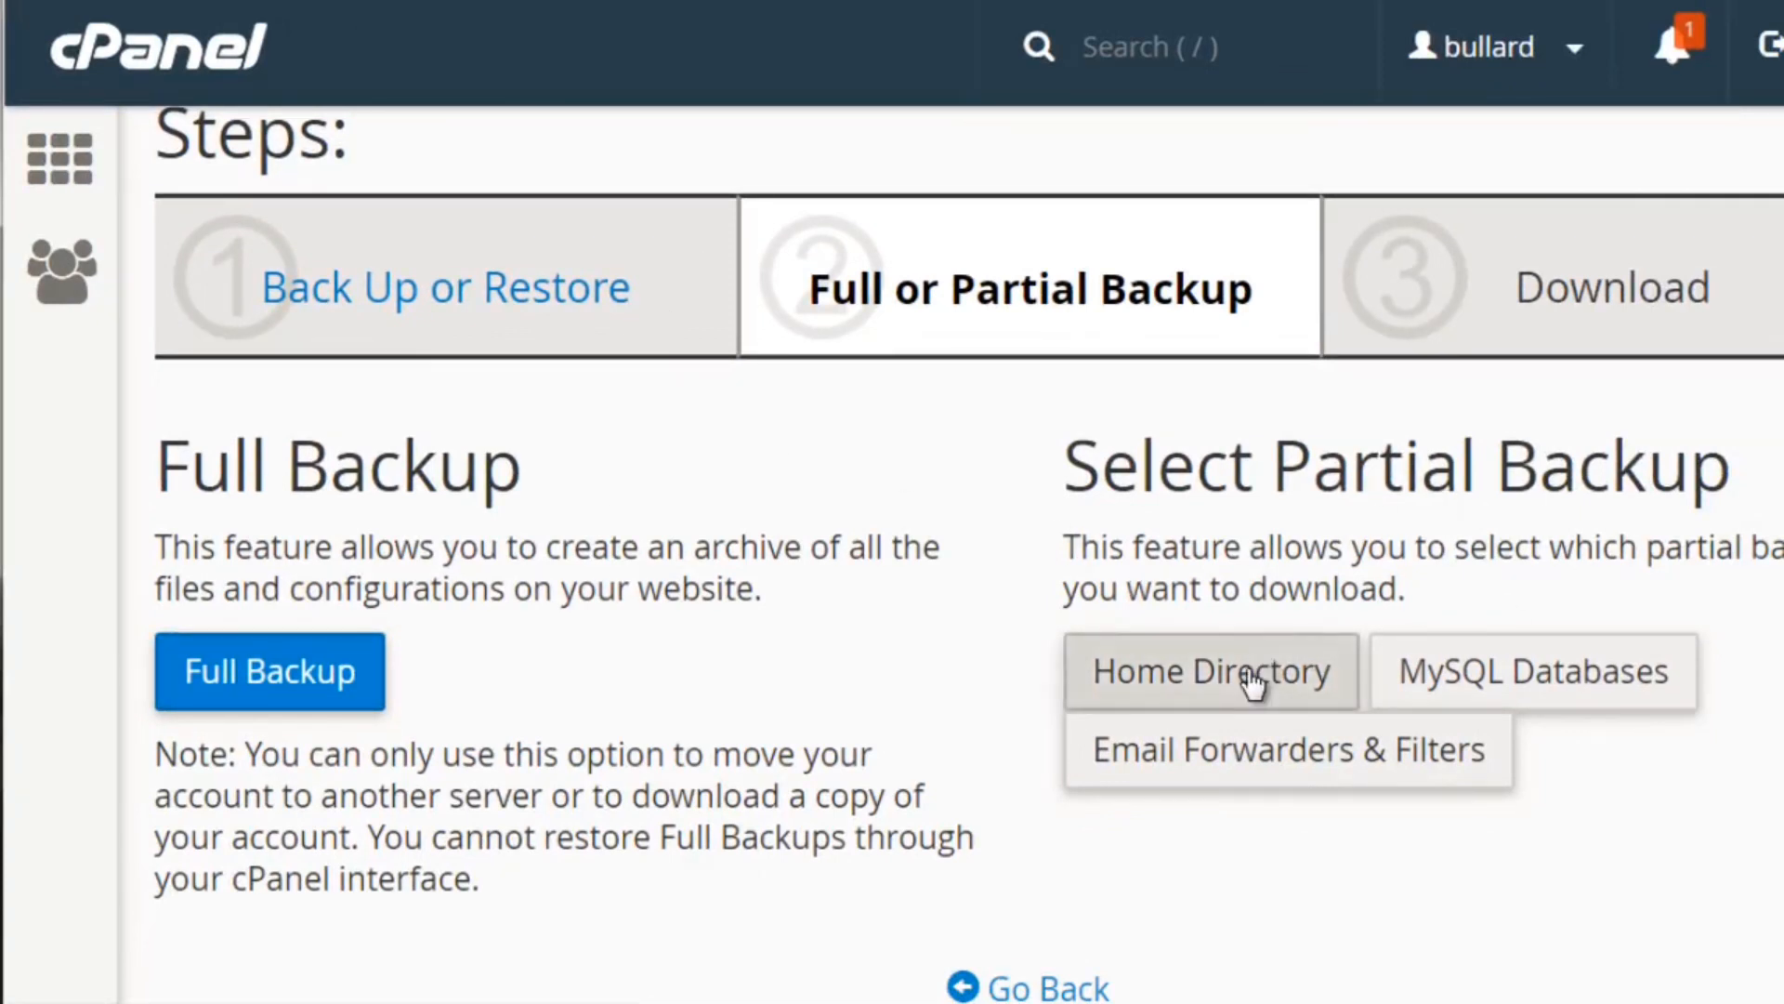
Choose Full Backup and review the Generate a Full Backup form
left_click(312, 676)
scroll(1372, 656, "down", 7)
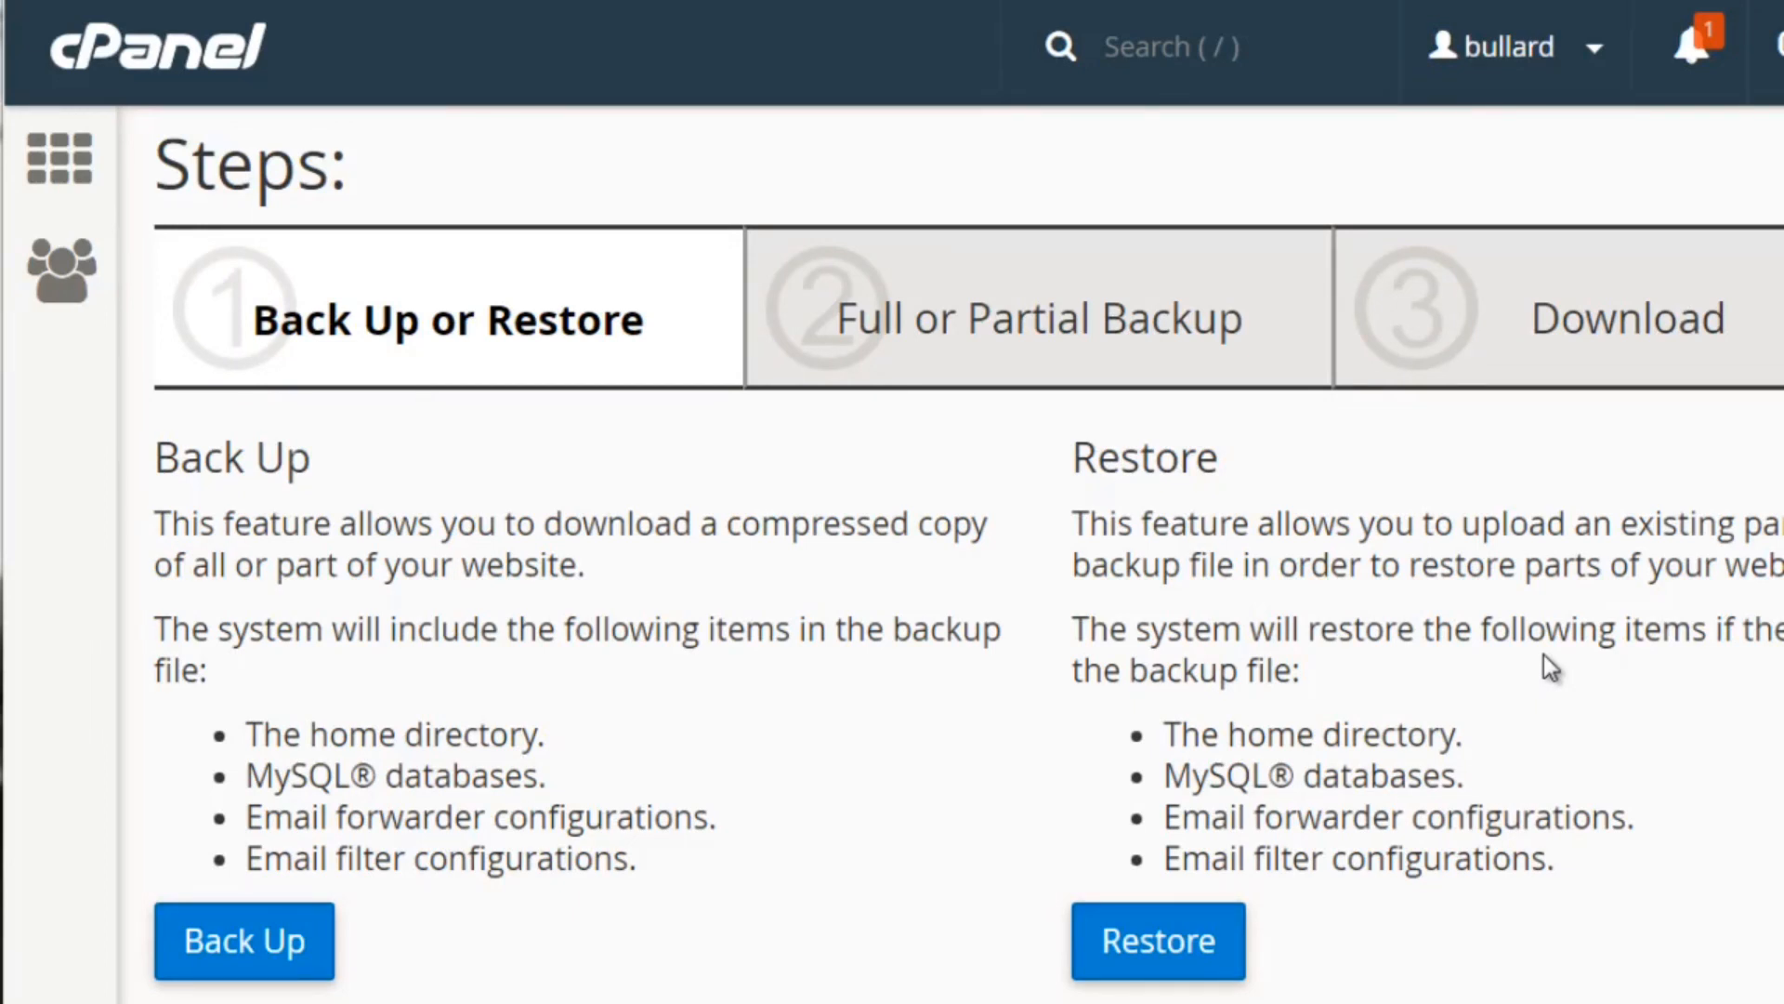
Choose Restore, pick Home Directory, and bring the backup Upload button into view
left_click(1199, 943)
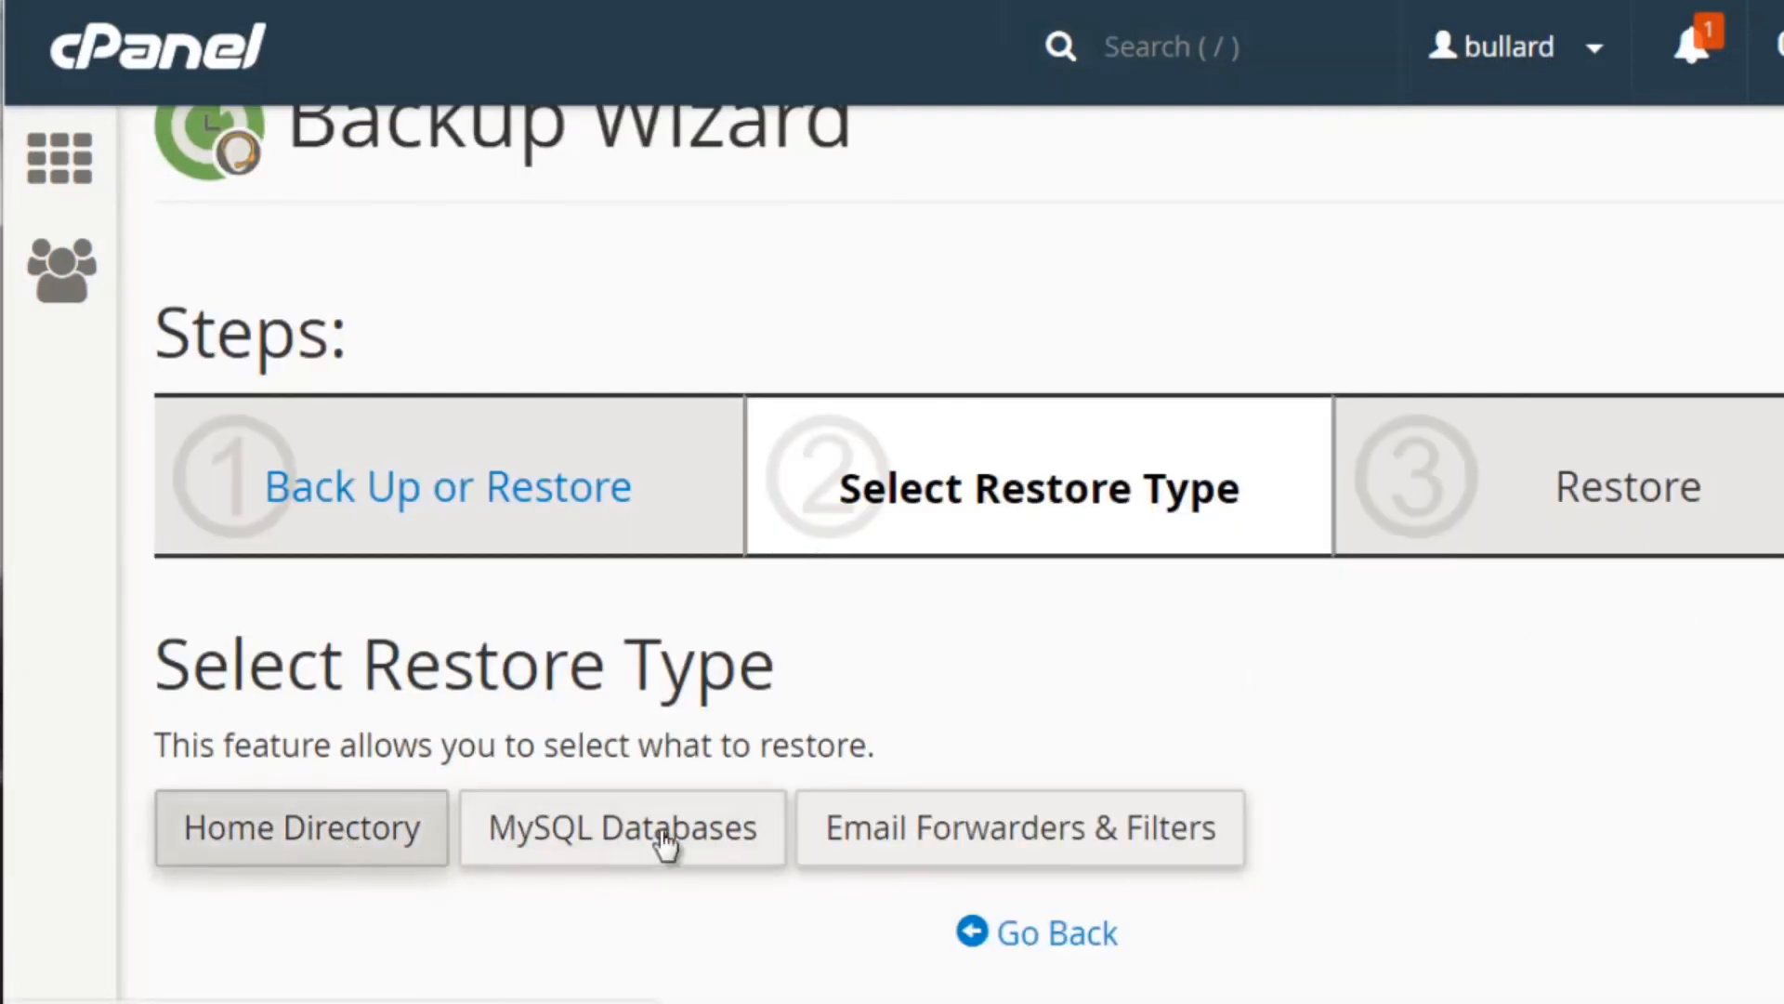
left_click(360, 833)
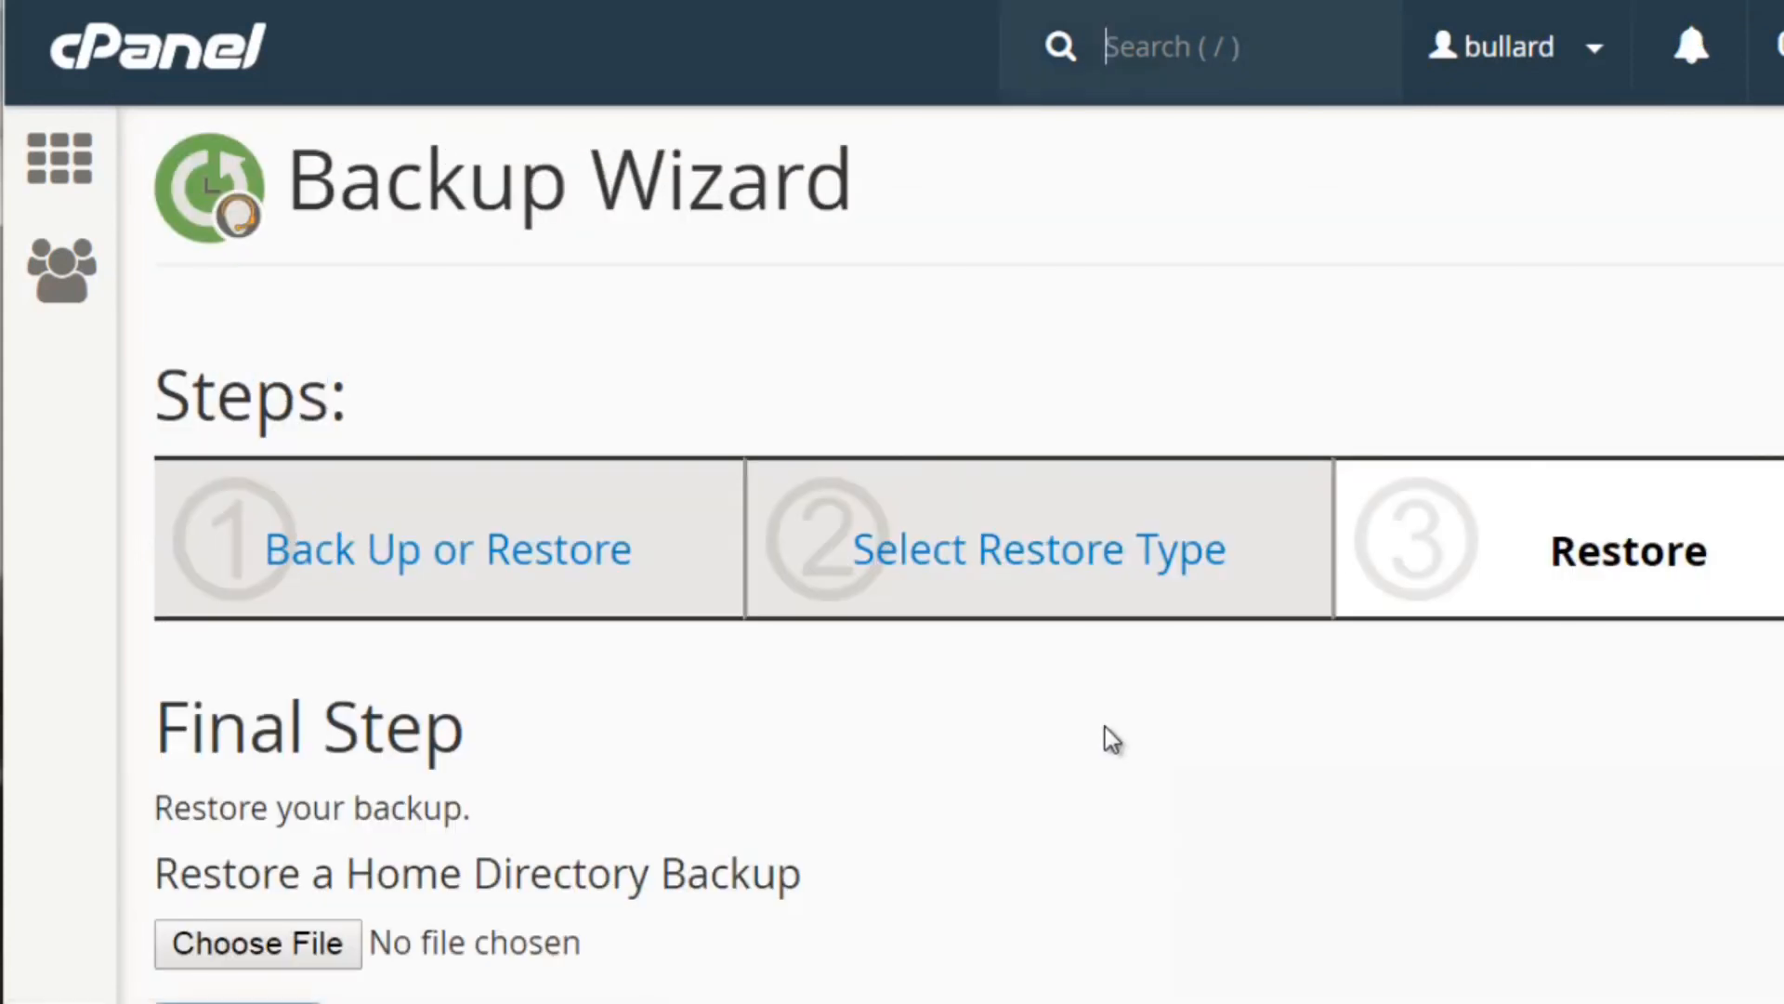
scroll(866, 606, "down", 2)
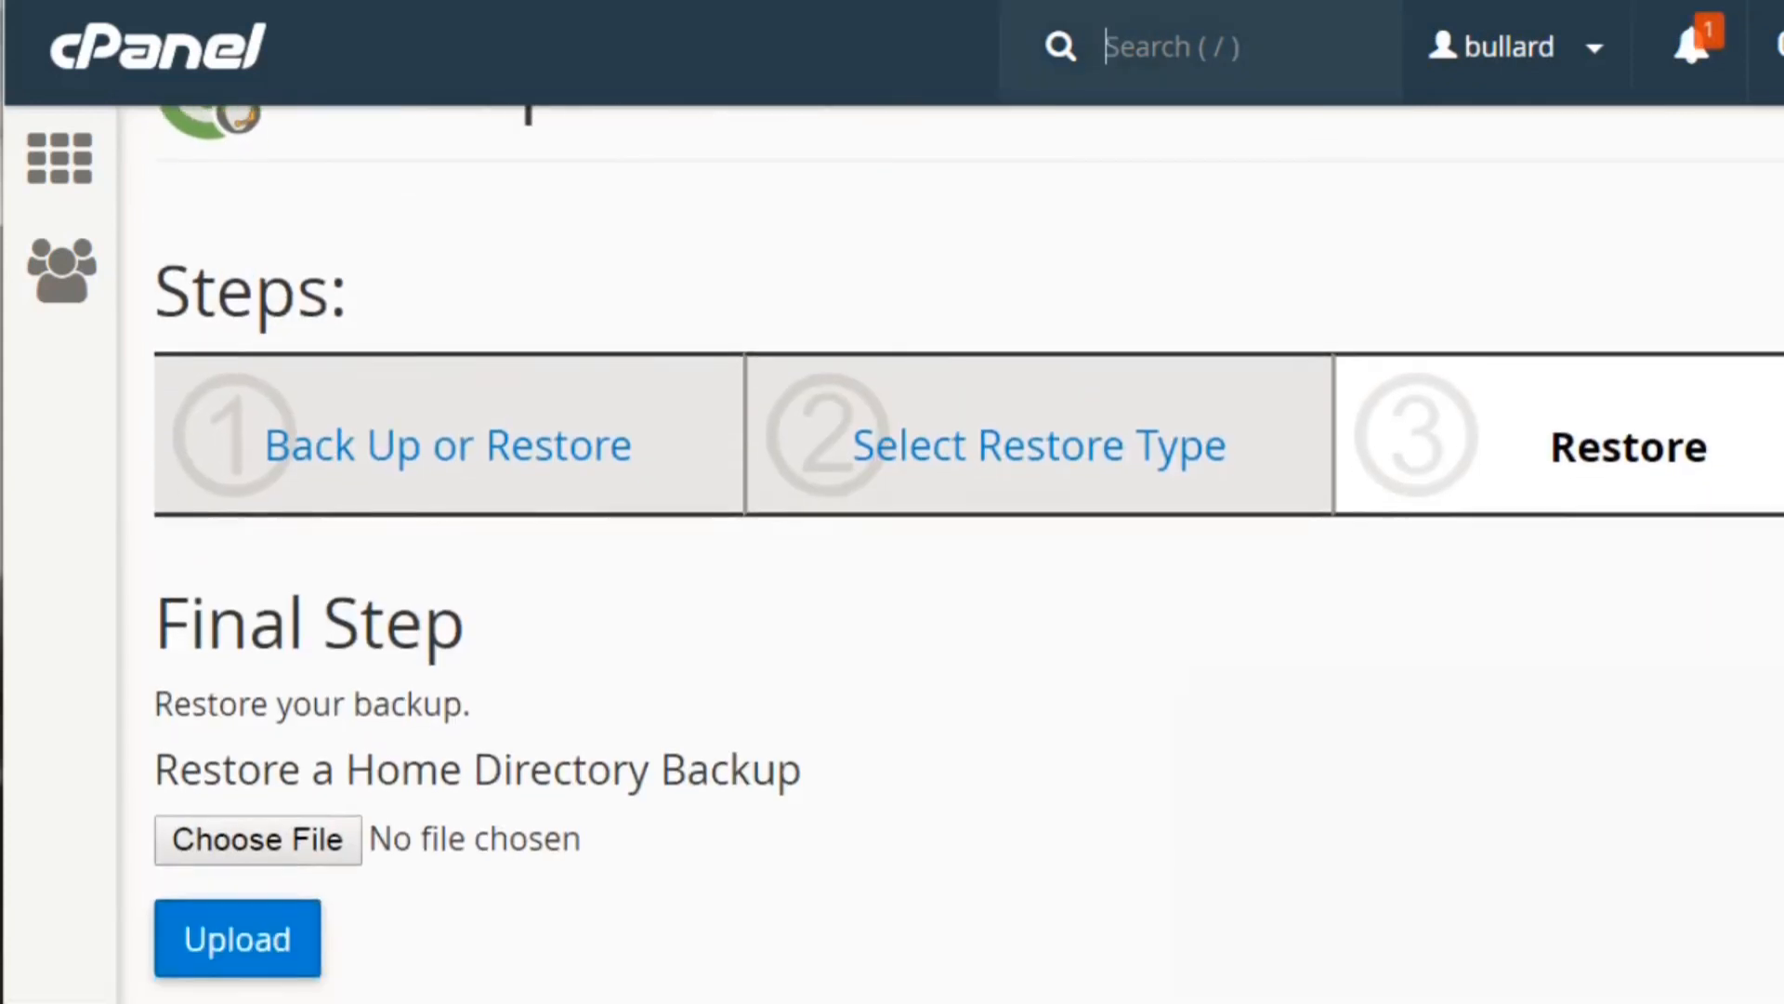